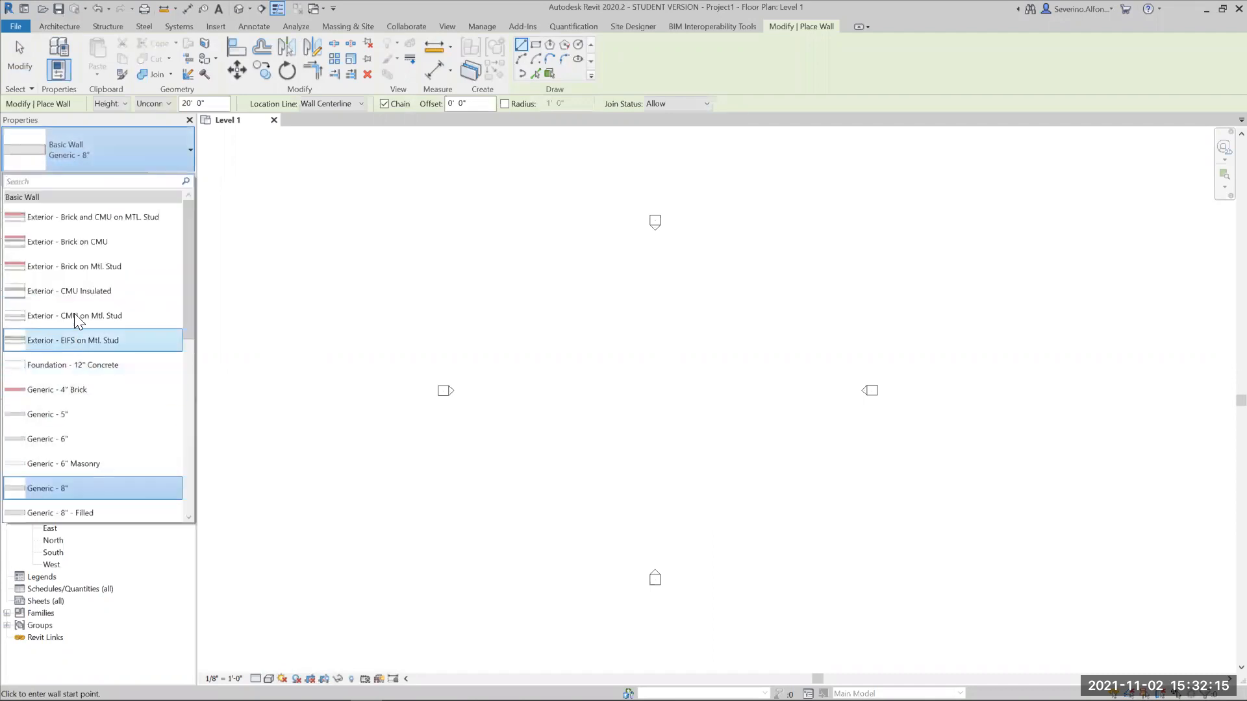
- Draw a rectangle of Exterior - Brick on Mtl. Stud walls, about 36 by 36 ft, with their height set to Level 2
{"action": "left_click", "coordinate": [74, 267]}
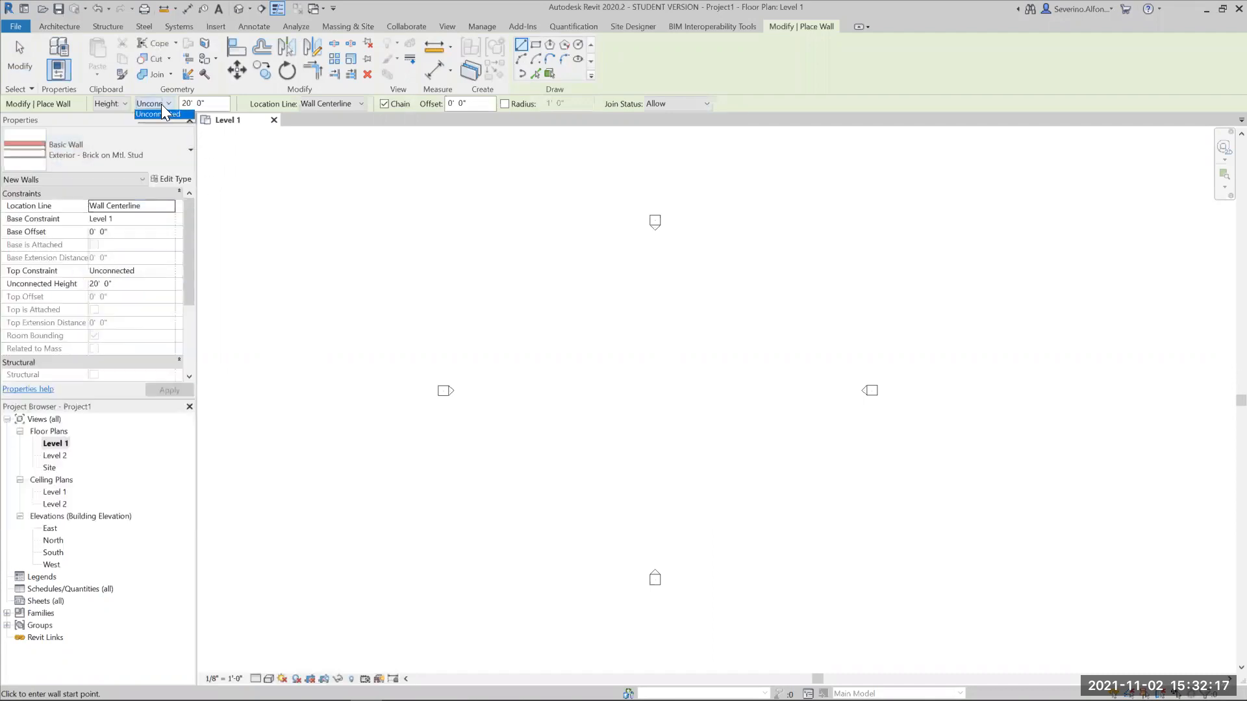
{"action": "left_click", "coordinate": [156, 134]}
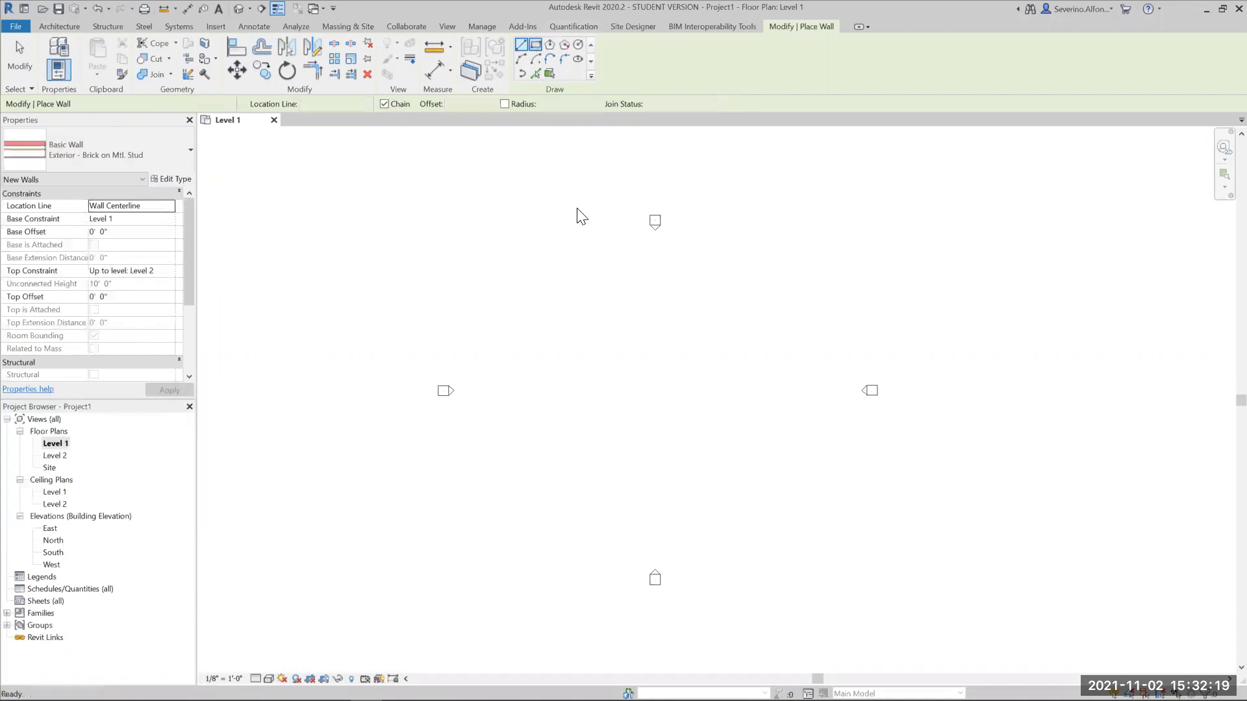
{"action": "left_click", "coordinate": [602, 348]}
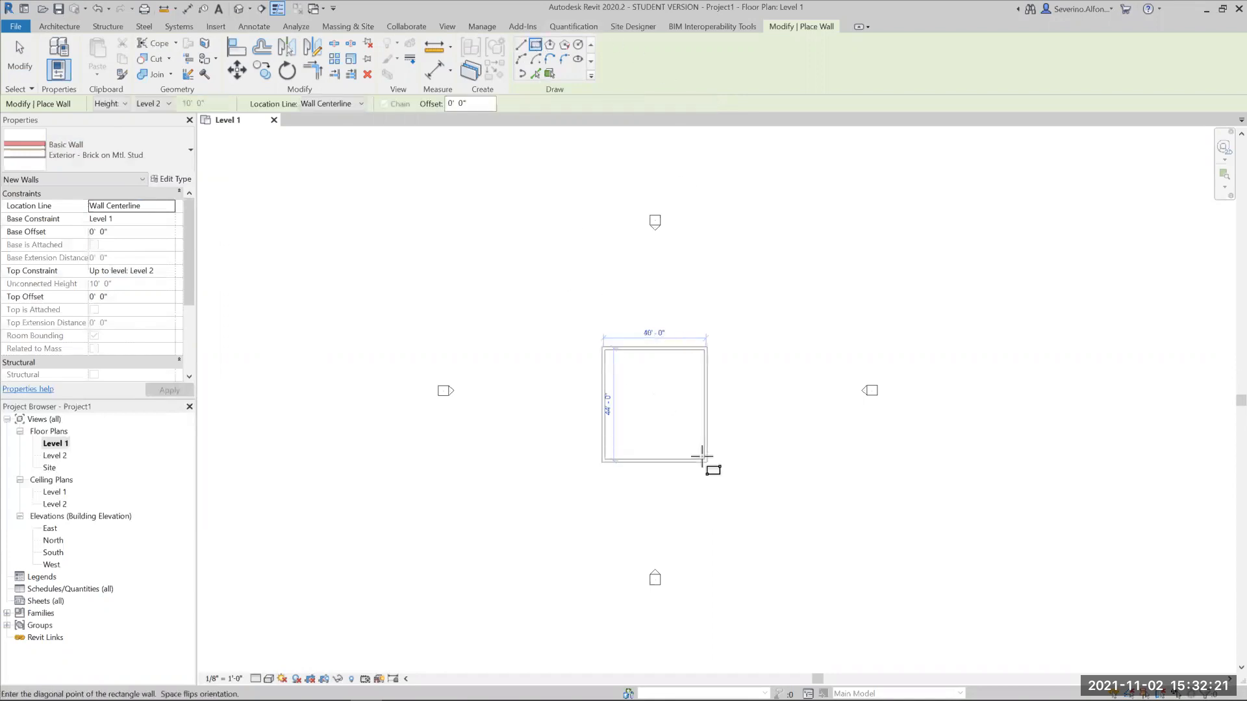
{"action": "left_click", "coordinate": [695, 439]}
{"action": "scroll", "coordinate": [693, 436], "scroll_direction": "up", "scroll_amount": 2}
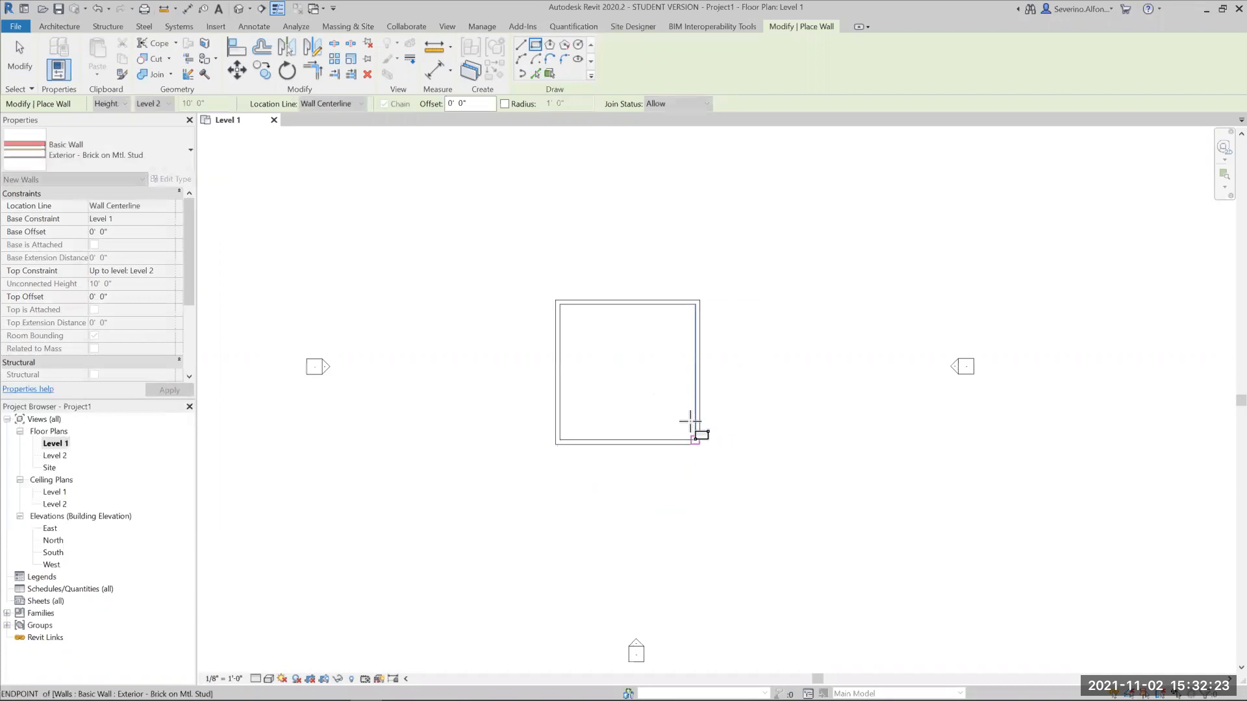
{"action": "key", "text": "Escape"}
{"action": "key", "text": "Escape"}
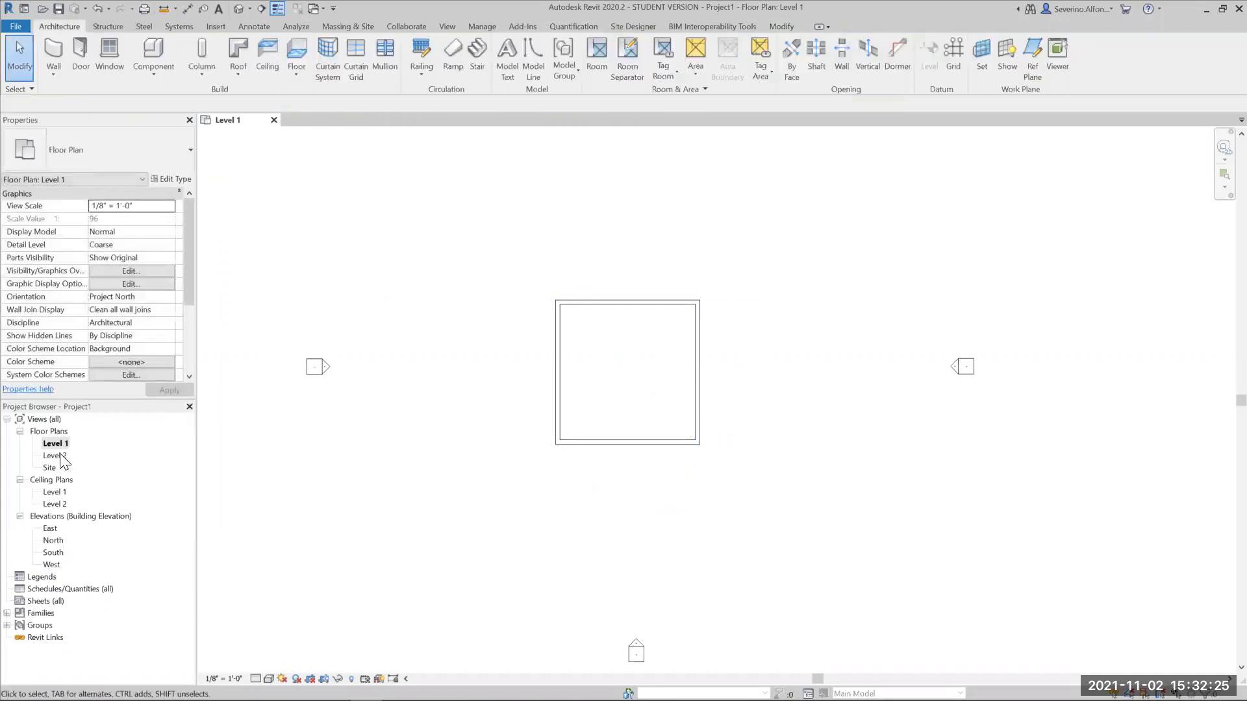
- Open the Level 2 floor plan and start a roof by footprint
{"action": "double_click", "coordinate": [54, 455]}
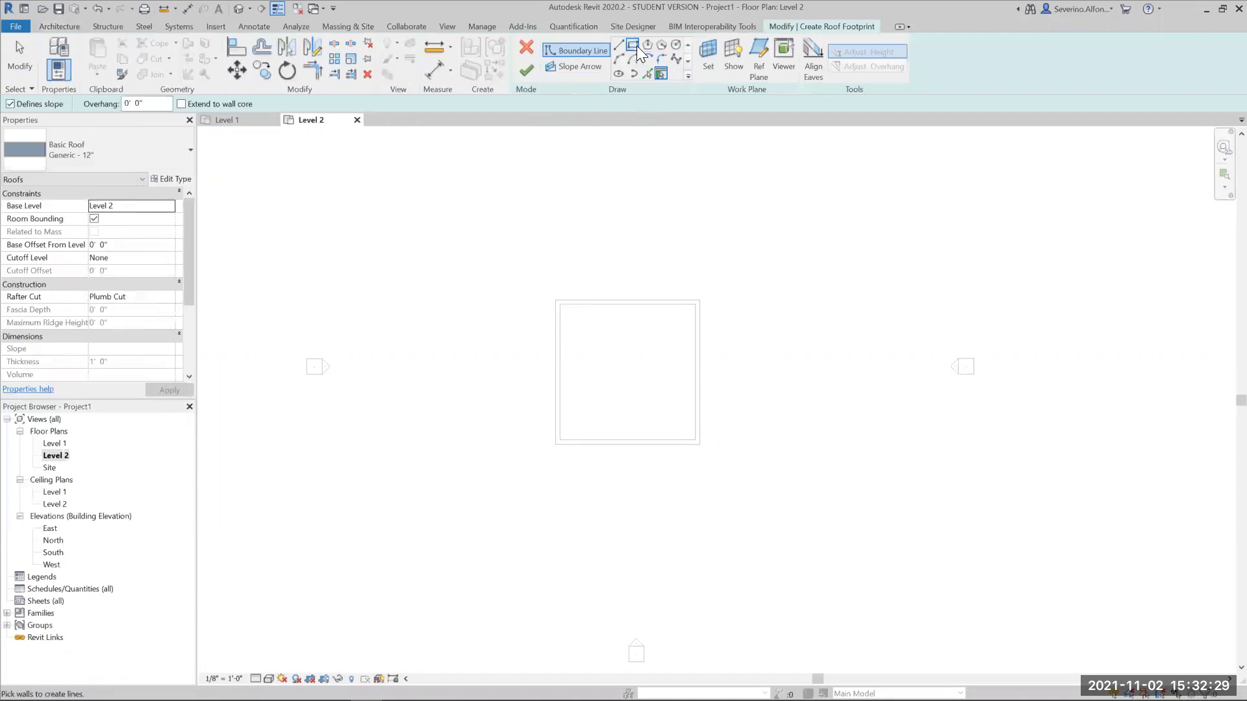
{"action": "key", "text": "Tab"}
{"action": "left_click", "coordinate": [645, 305]}
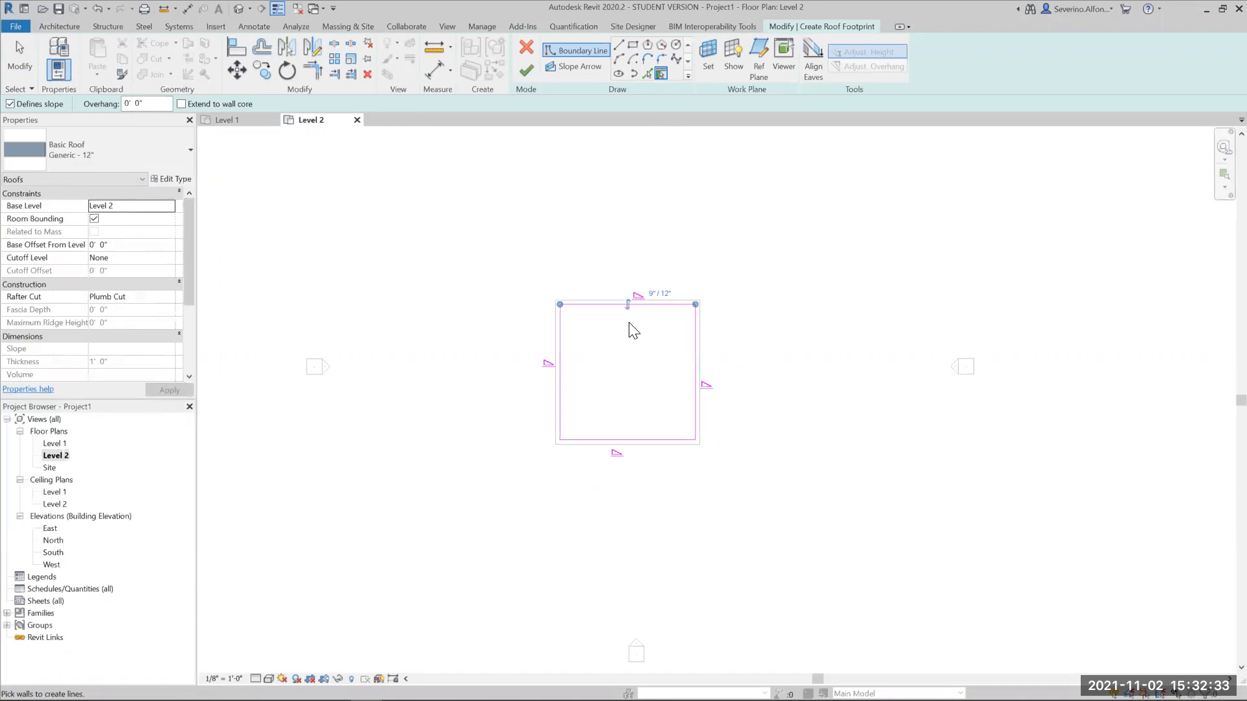
{"action": "scroll", "coordinate": [629, 323], "scroll_direction": "up", "scroll_amount": 2}
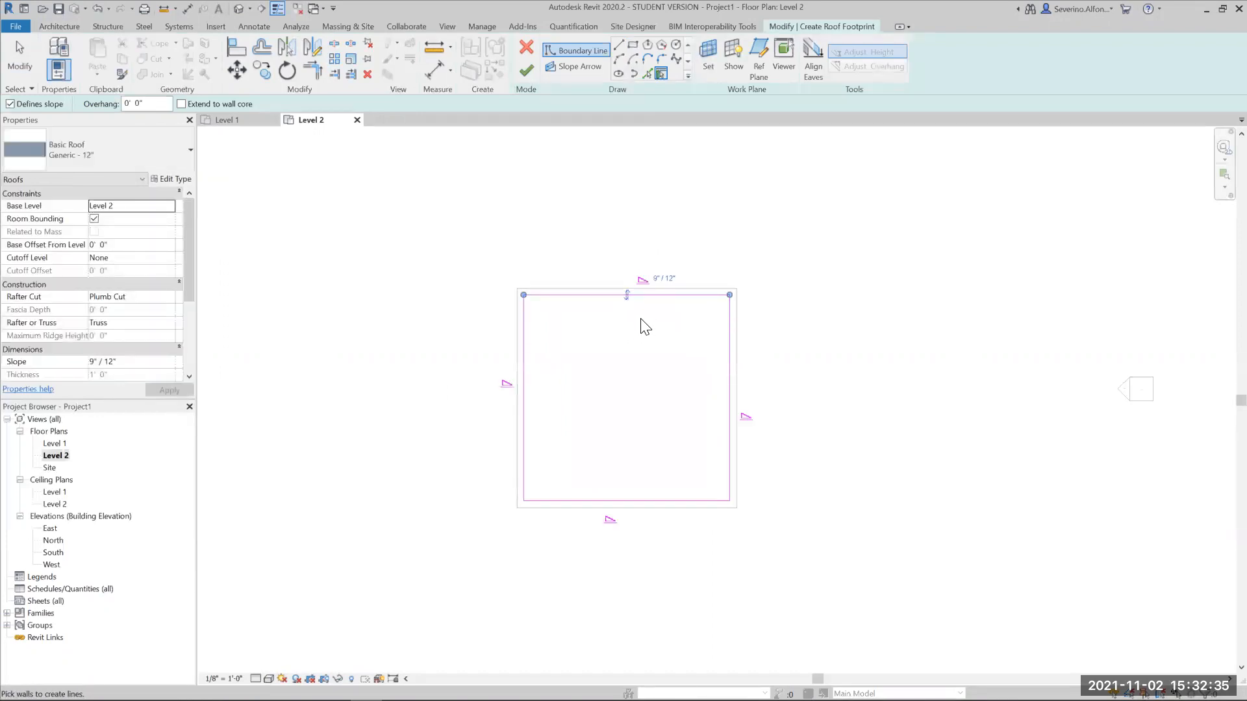
{"action": "key", "text": "Escape"}
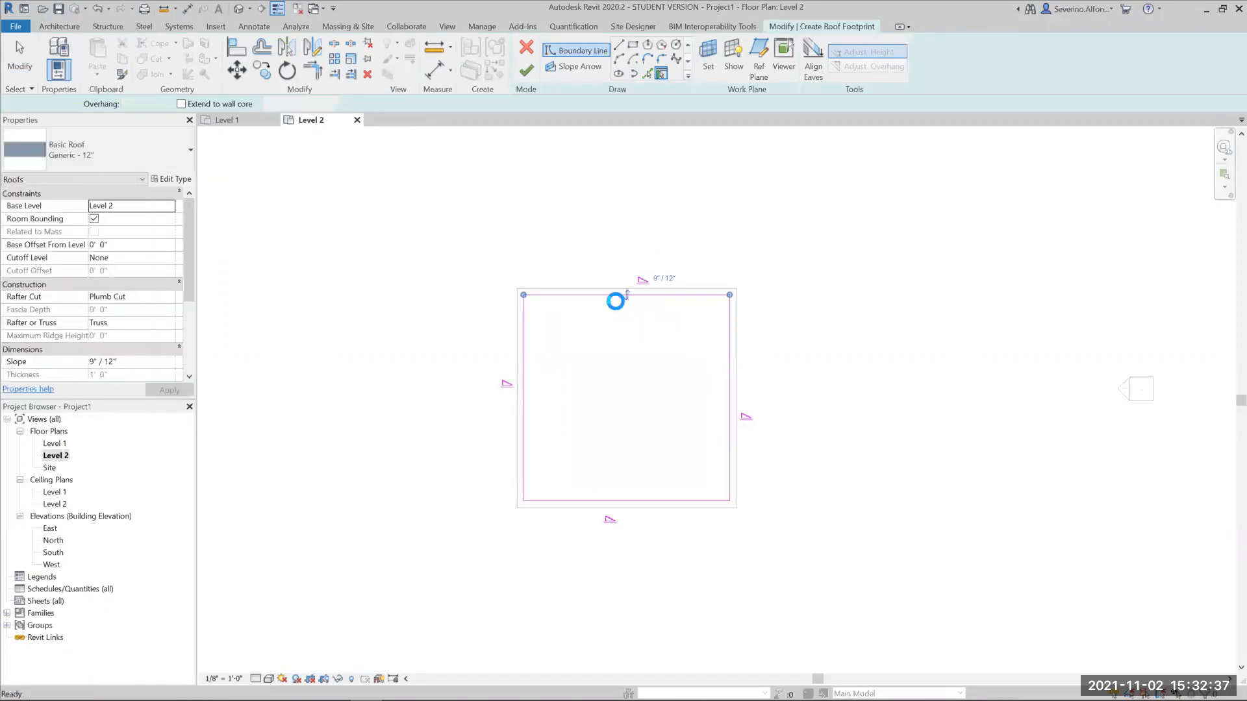
{"action": "key", "text": "ctrl+z"}
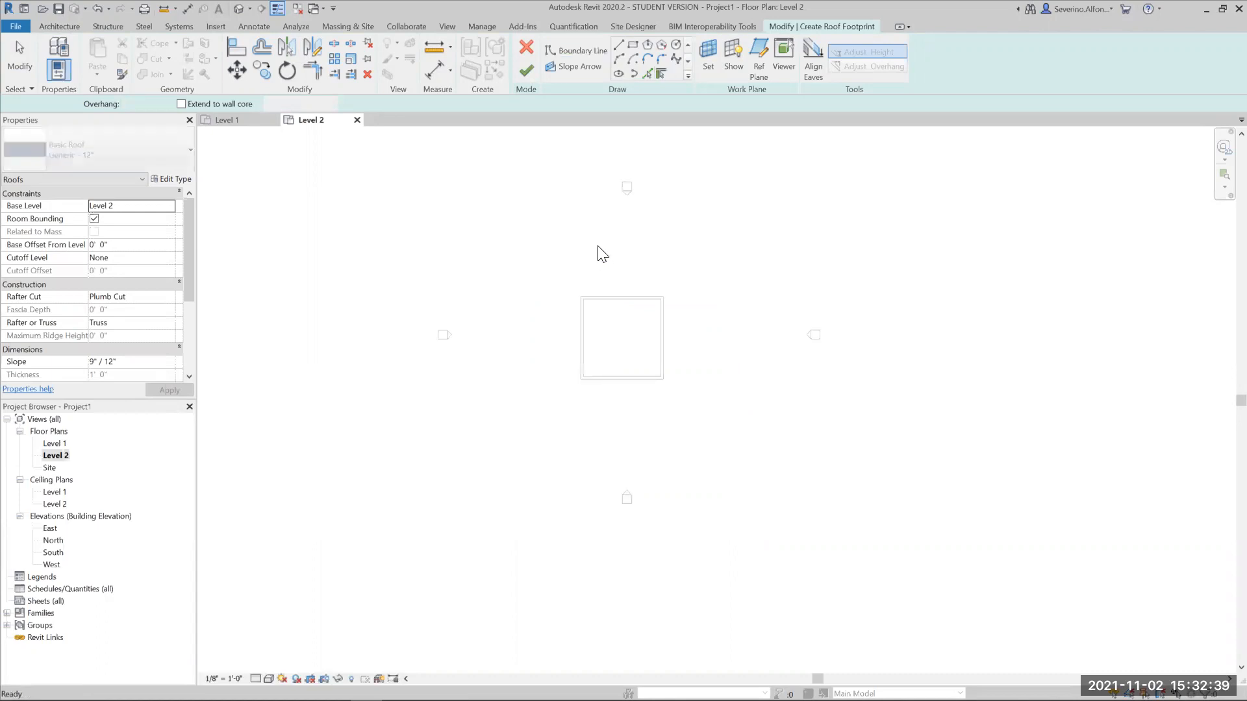
- Create a sloped roof from a rectangular footprint overhanging all walls, about 7 ft past the north wall and 21 ft 8 in past the east wall
{"action": "key", "text": "Return"}
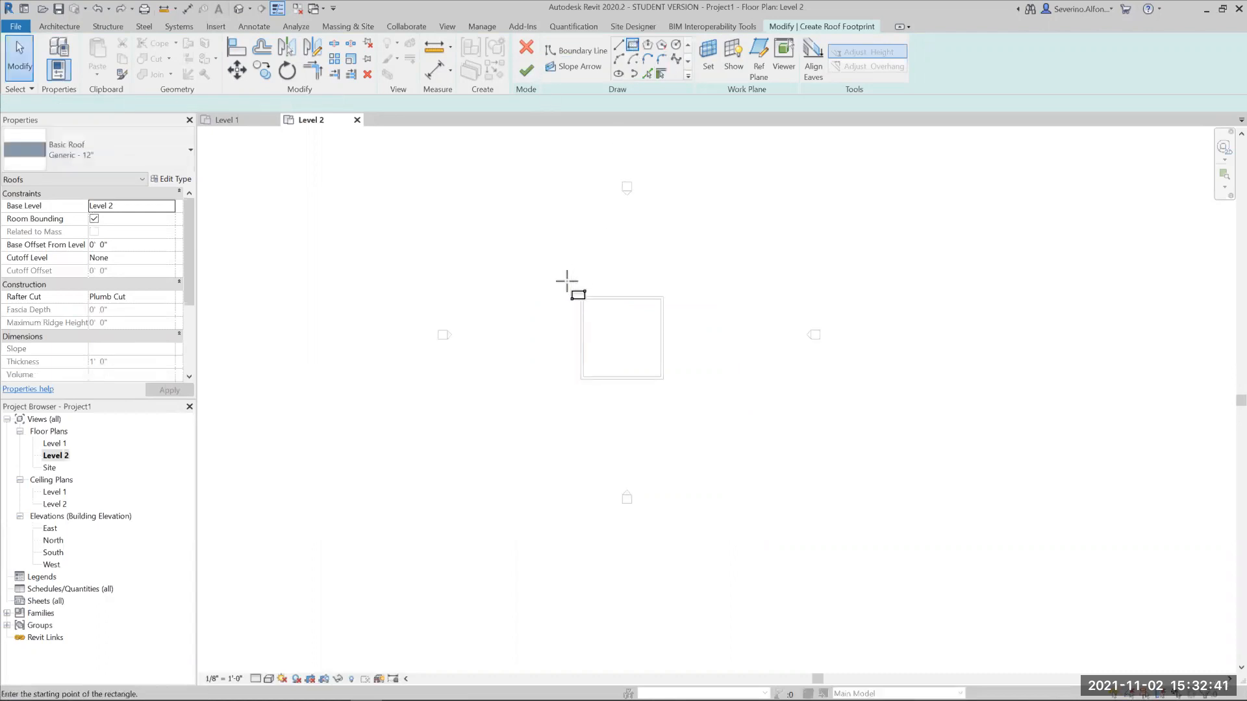
{"action": "left_click", "coordinate": [569, 282]}
{"action": "left_click", "coordinate": [711, 413]}
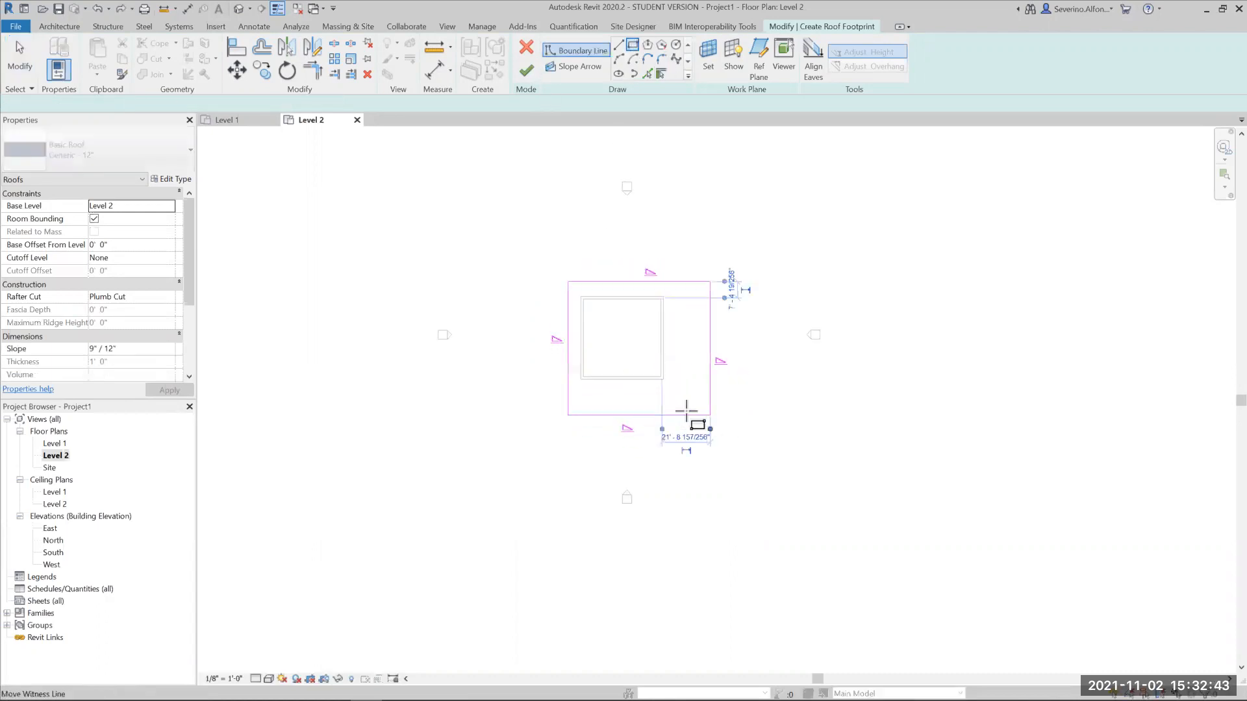
{"action": "left_click", "coordinate": [526, 70]}
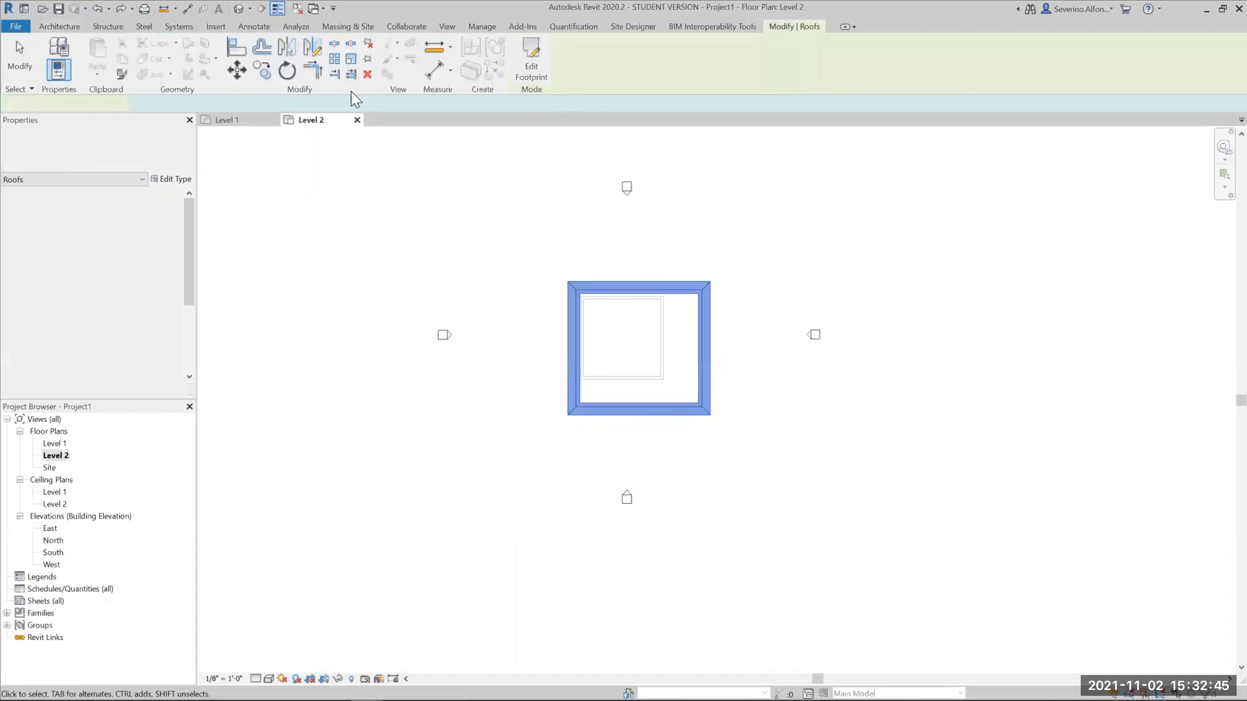
- Open the 3D view and attach the top of one exterior brick wall to the roof
{"action": "key", "text": "3"}
{"action": "key", "text": "d"}
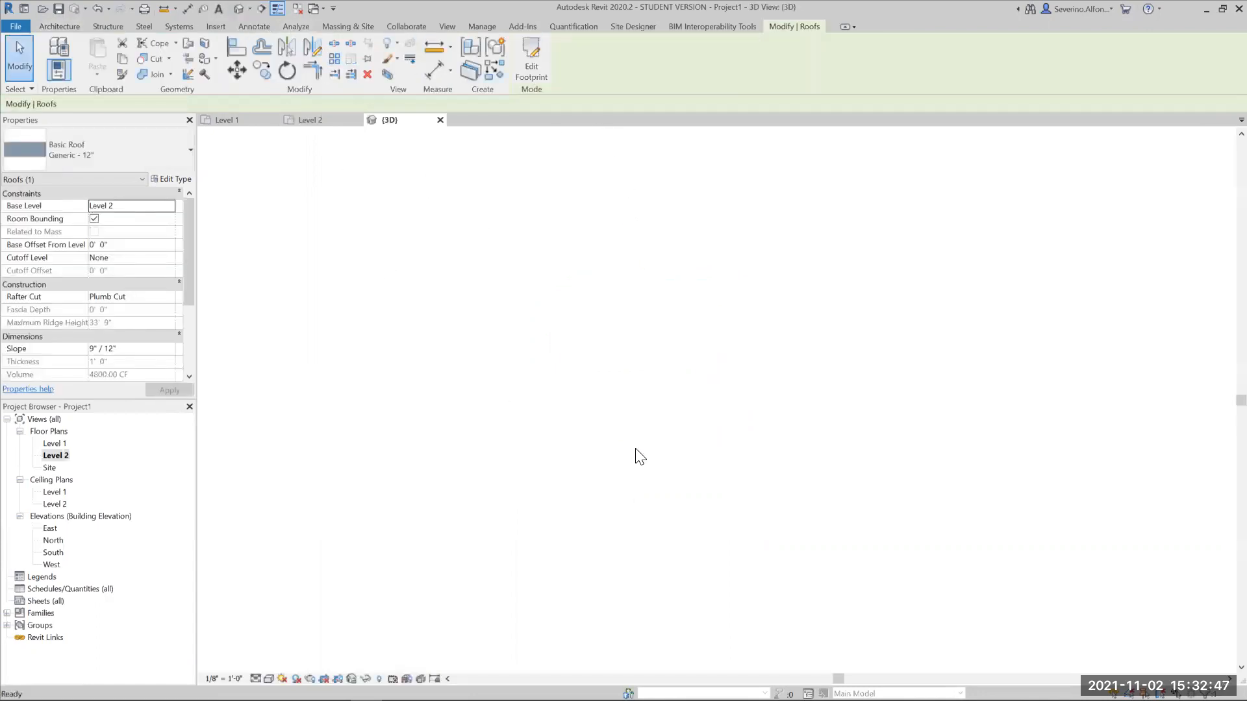
{"action": "middle_click_drag", "start_coordinate": [661, 361], "coordinate": [693, 394], "text": "shift"}
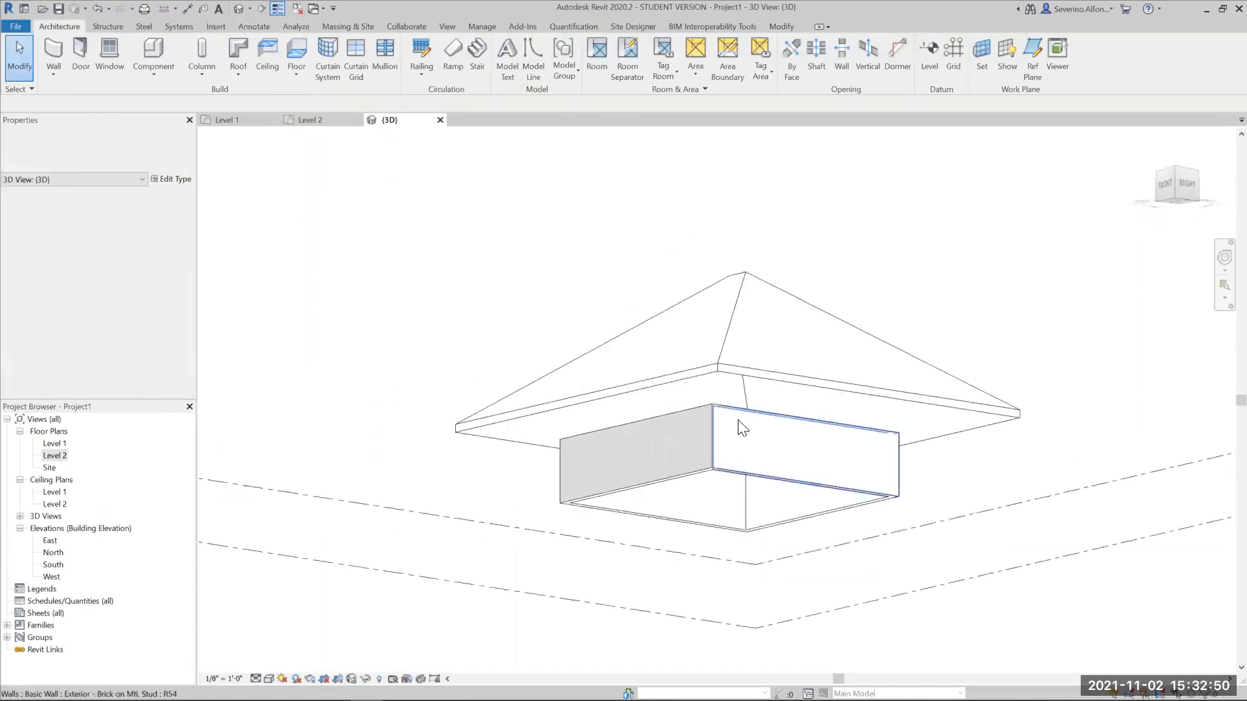
{"action": "left_click", "coordinate": [704, 409]}
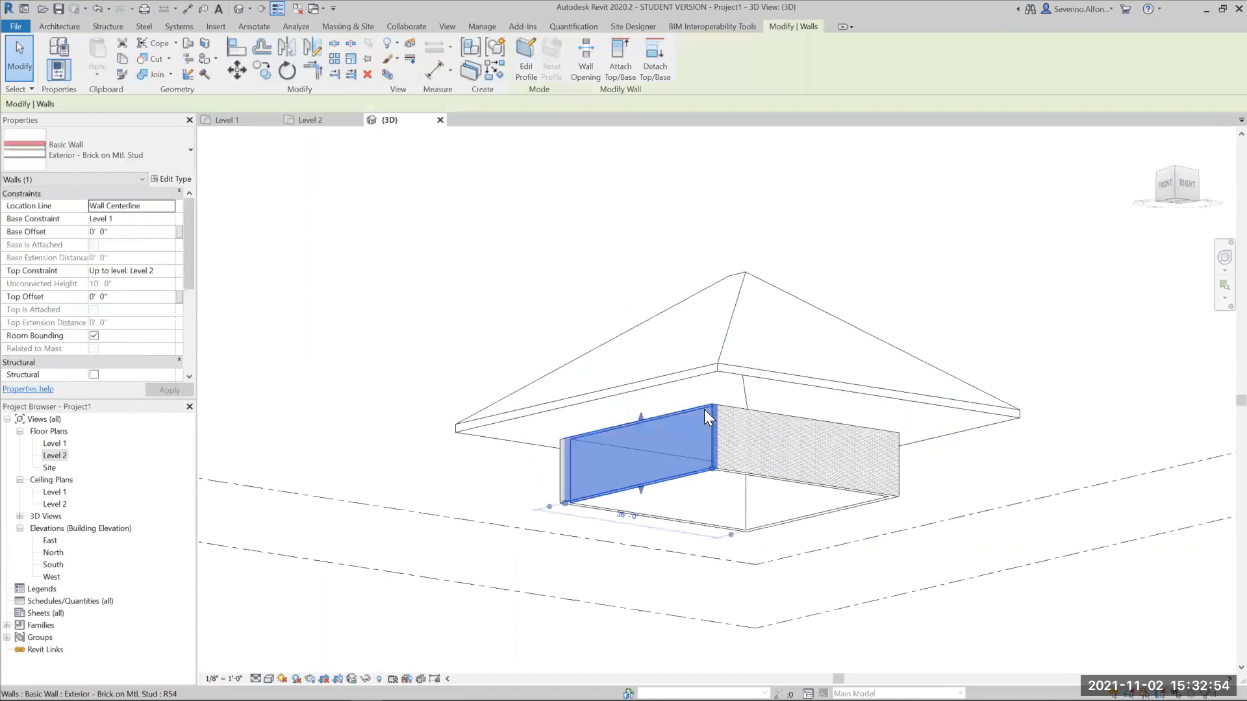
{"action": "left_click", "coordinate": [625, 63]}
{"action": "left_click", "coordinate": [635, 392]}
- Select the whole chain of four exterior walls and attach their tops to the roof
{"action": "middle_click_drag", "start_coordinate": [750, 406], "coordinate": [765, 443], "text": "shift"}
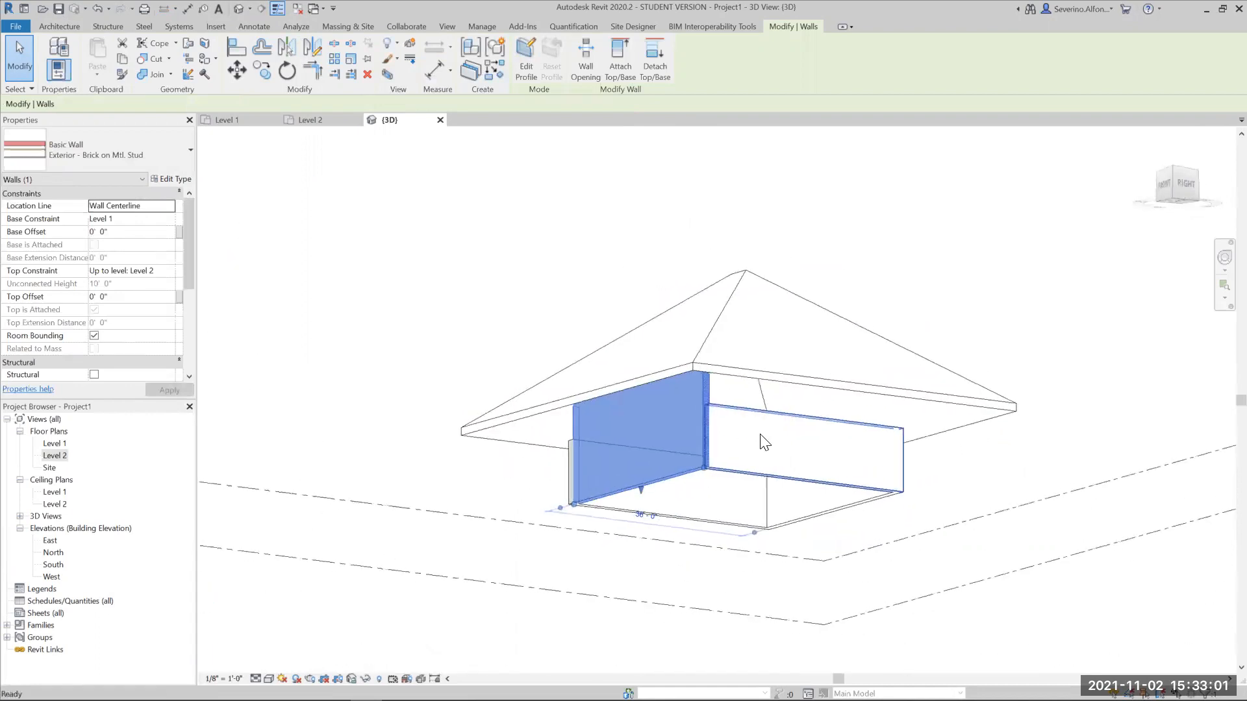
{"action": "key", "text": "Escape"}
{"action": "key", "text": "Tab"}
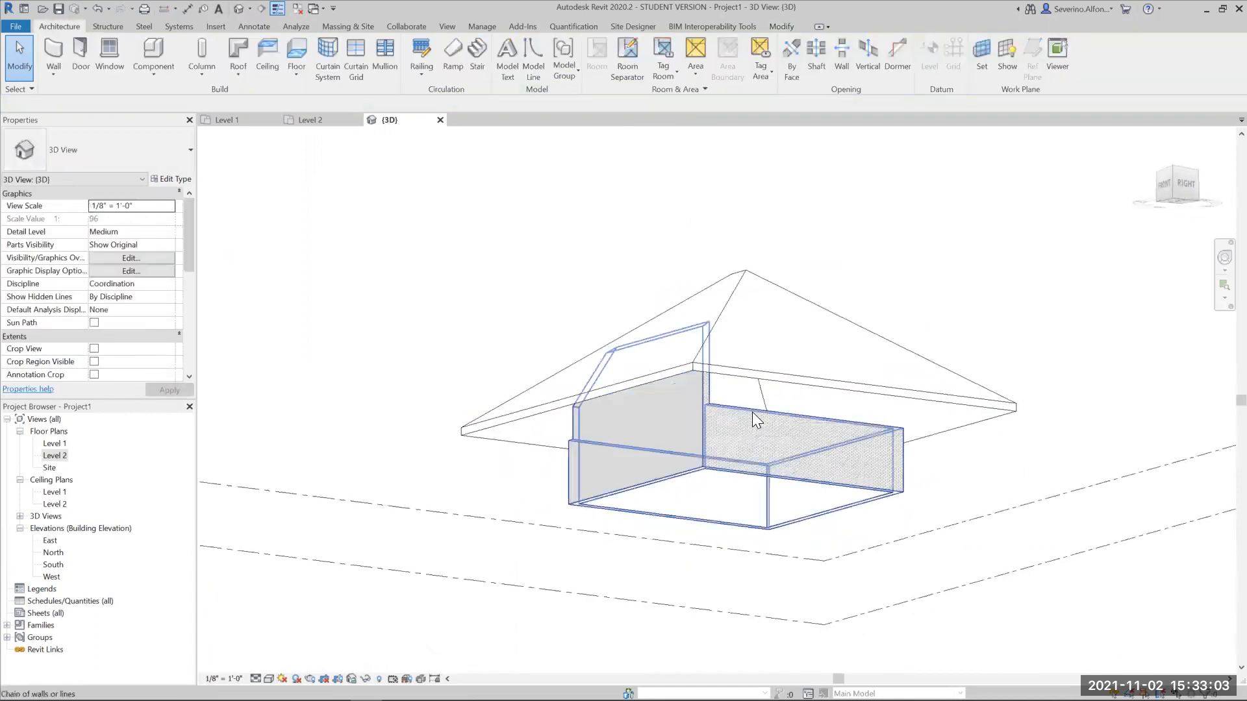
{"action": "left_click", "coordinate": [752, 412]}
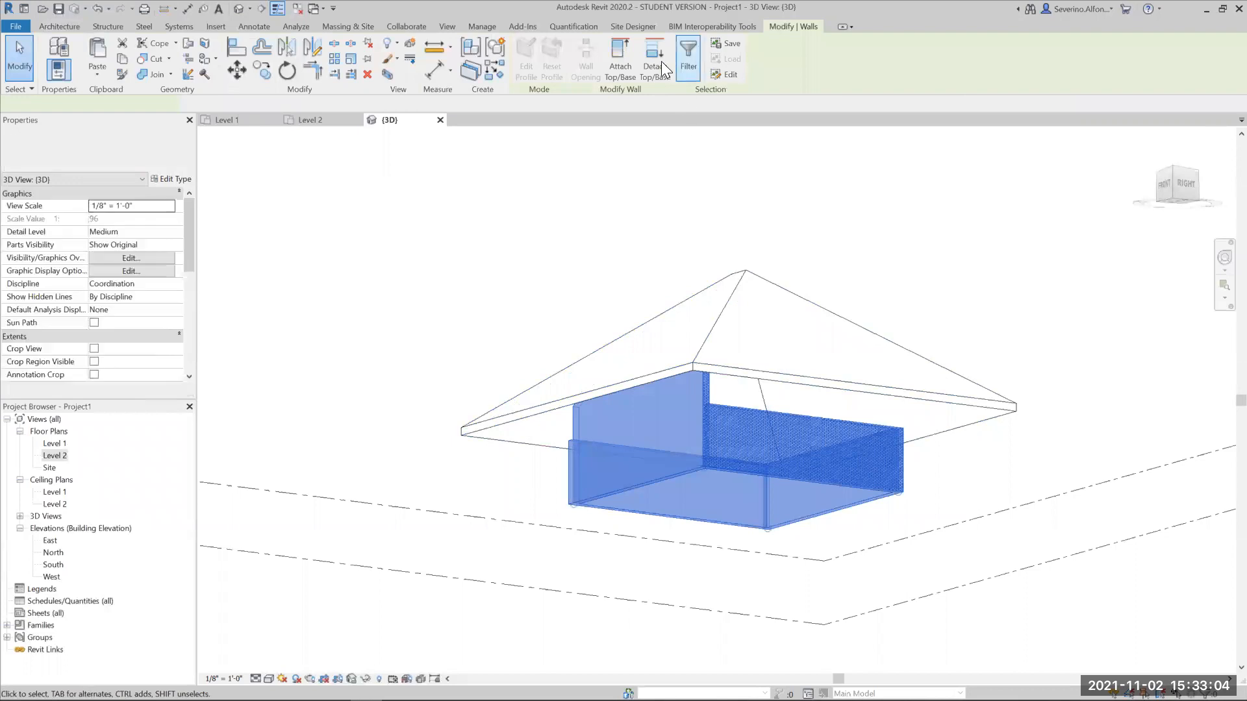
{"action": "left_click", "coordinate": [795, 371]}
{"action": "left_click", "coordinate": [548, 273]}
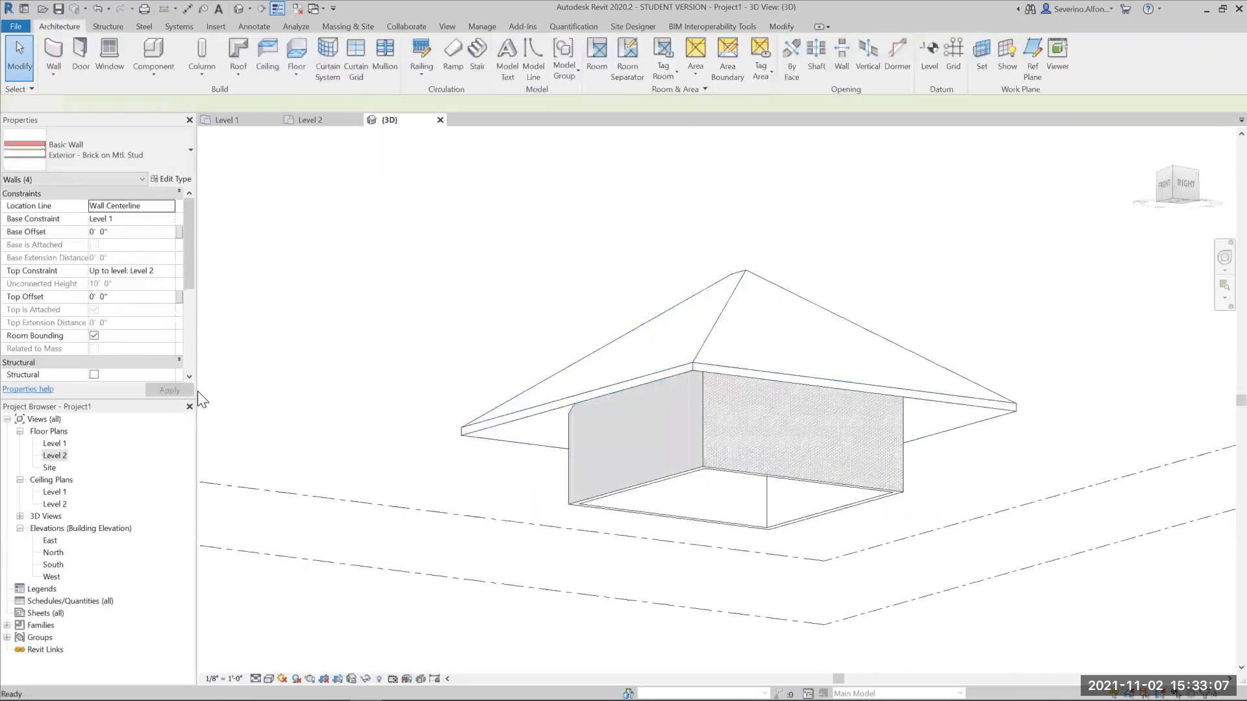
- Create a rectangular Wood Joist 10" - Ceramic Tile floor on Level 1, following the outer faces of the exterior walls
{"action": "double_click", "coordinate": [56, 445]}
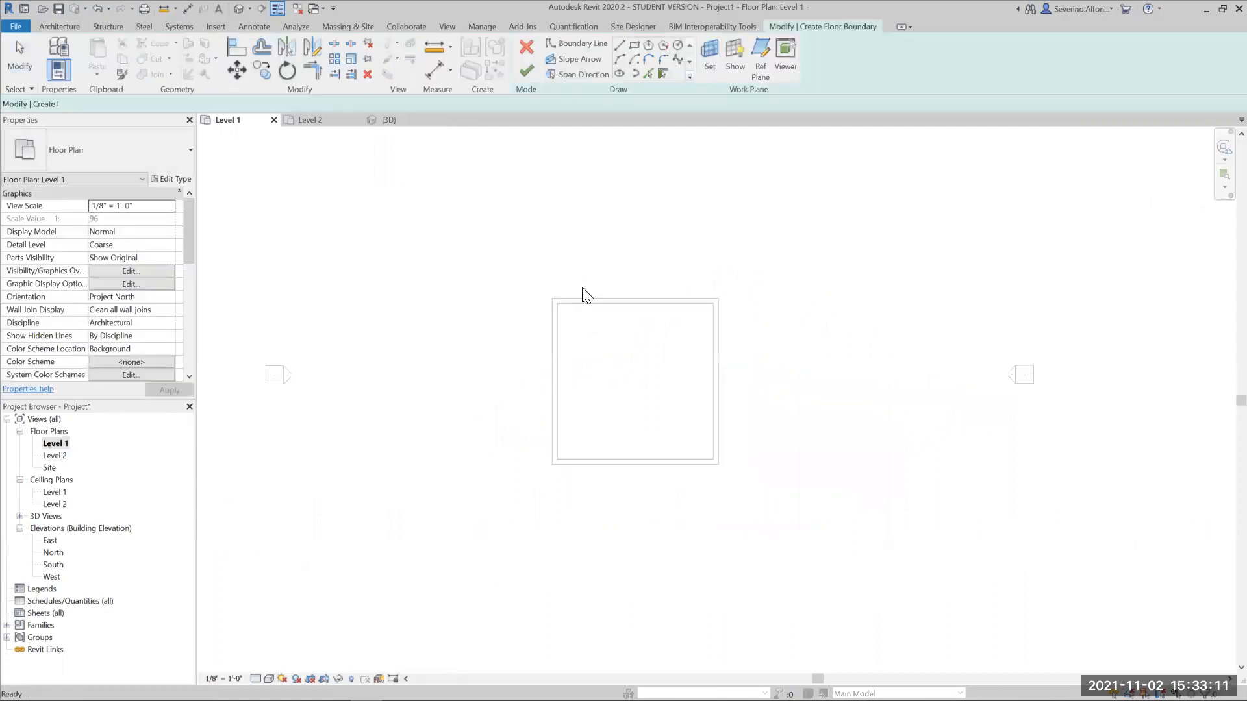
{"action": "scroll", "coordinate": [581, 305], "scroll_direction": "up", "scroll_amount": 2}
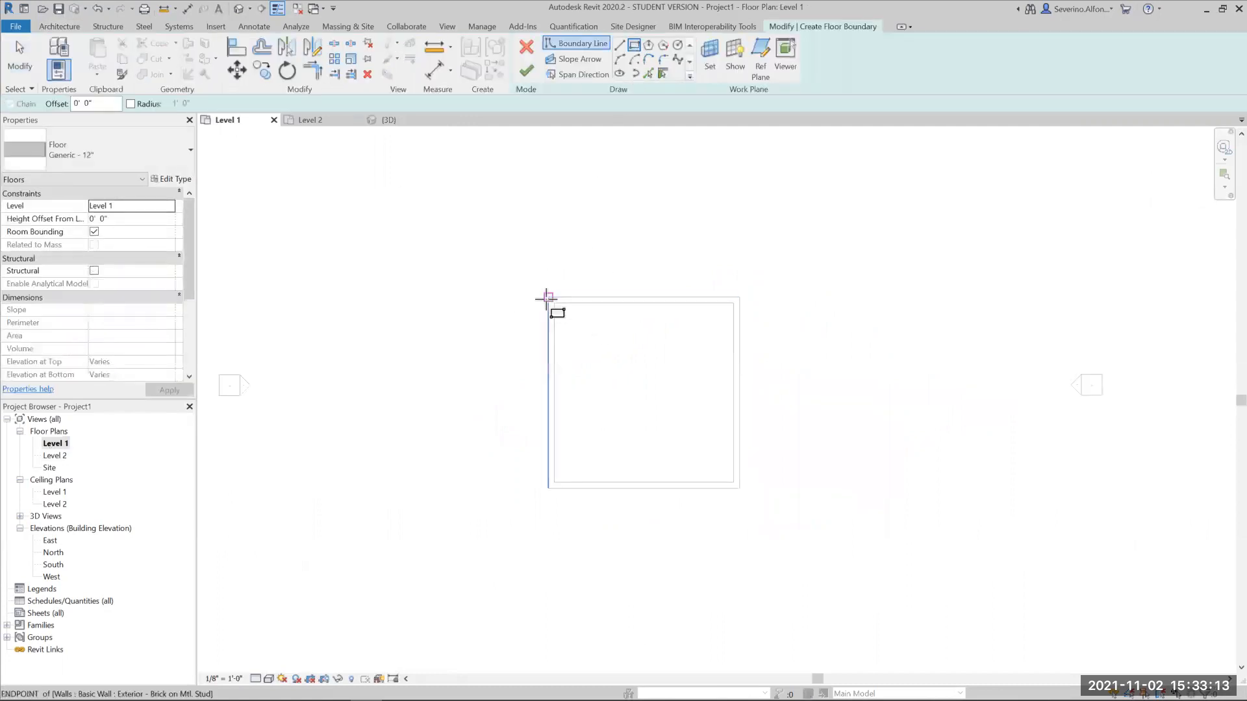
{"action": "left_click", "coordinate": [103, 162]}
{"action": "left_click", "coordinate": [91, 340]}
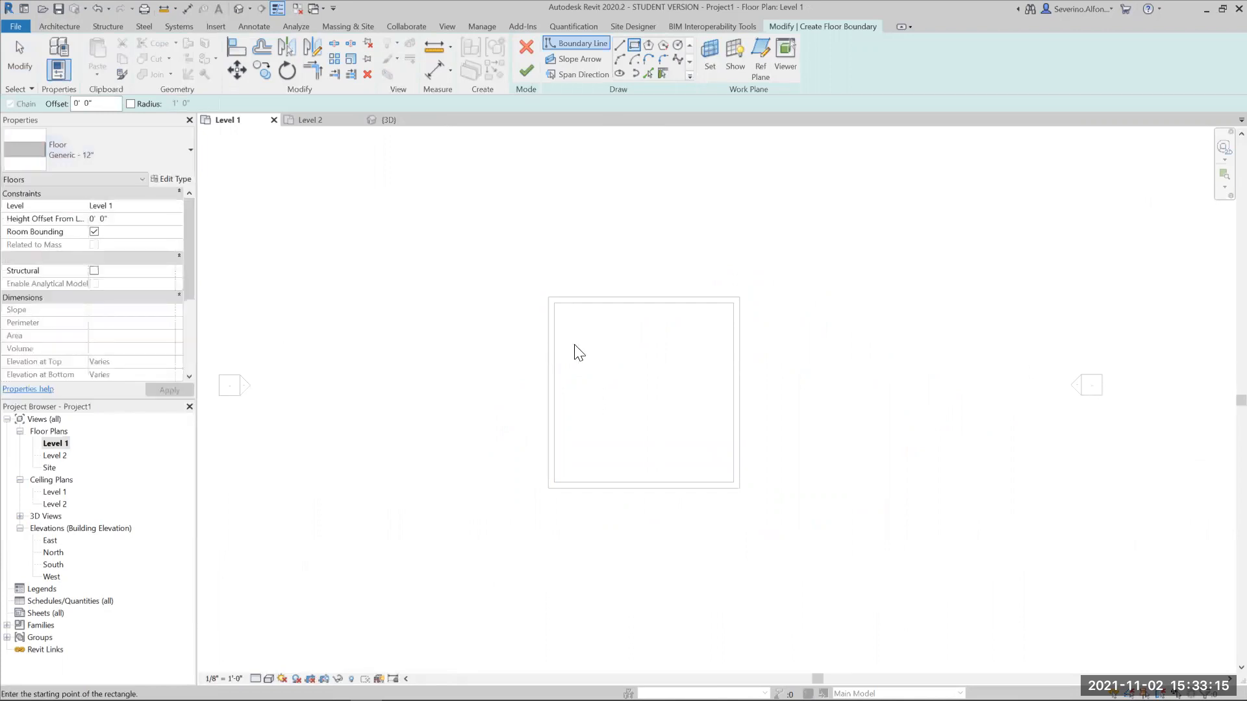
{"action": "left_click", "coordinate": [549, 297]}
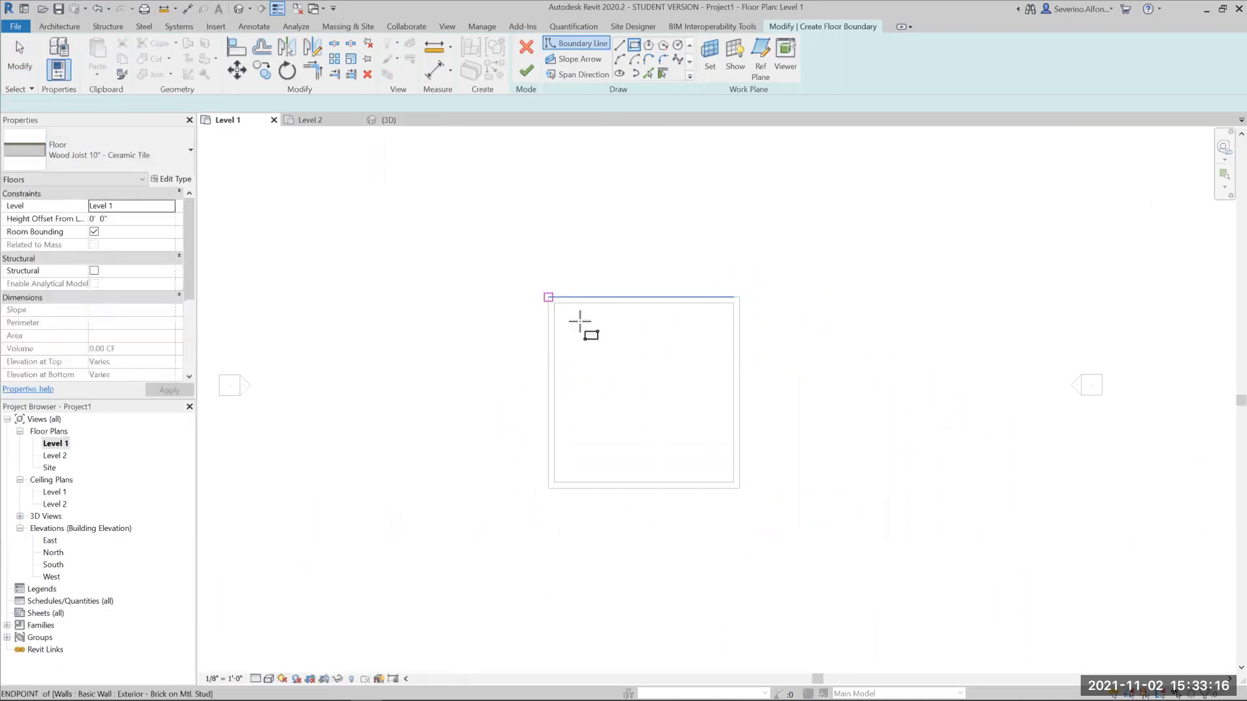
{"action": "left_click", "coordinate": [739, 487]}
{"action": "left_click", "coordinate": [526, 71]}
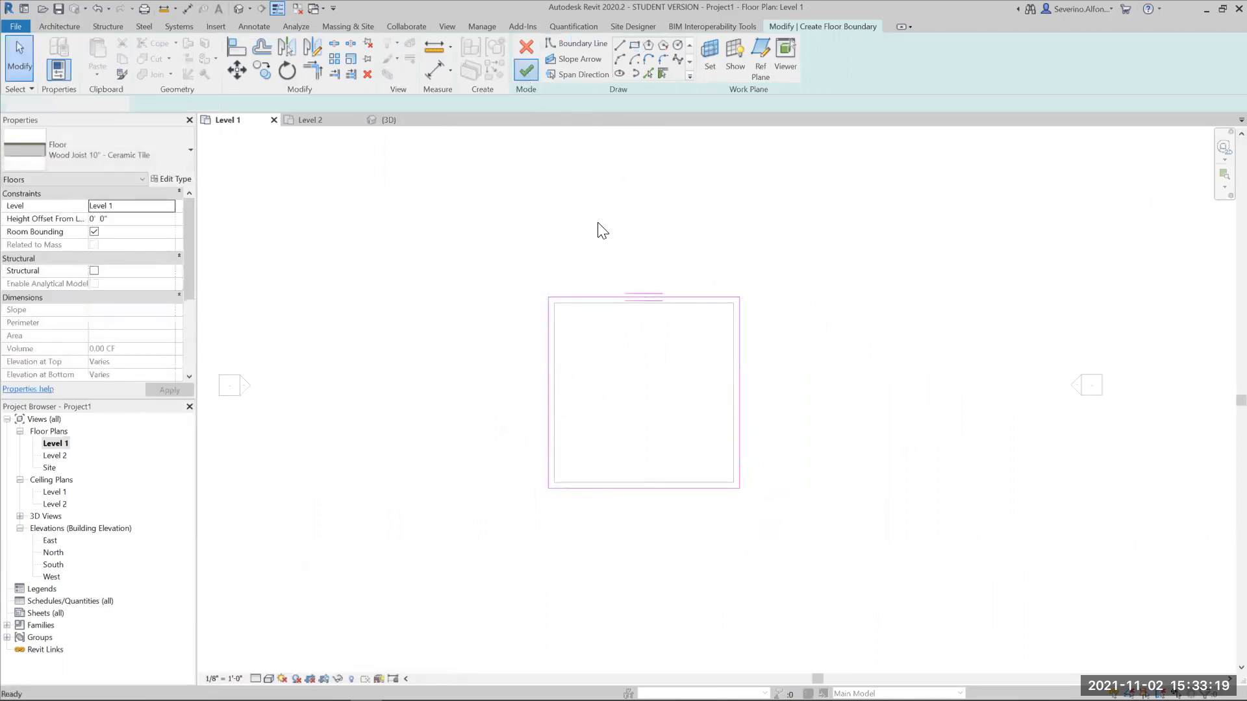
{"action": "left_click", "coordinate": [250, 468]}
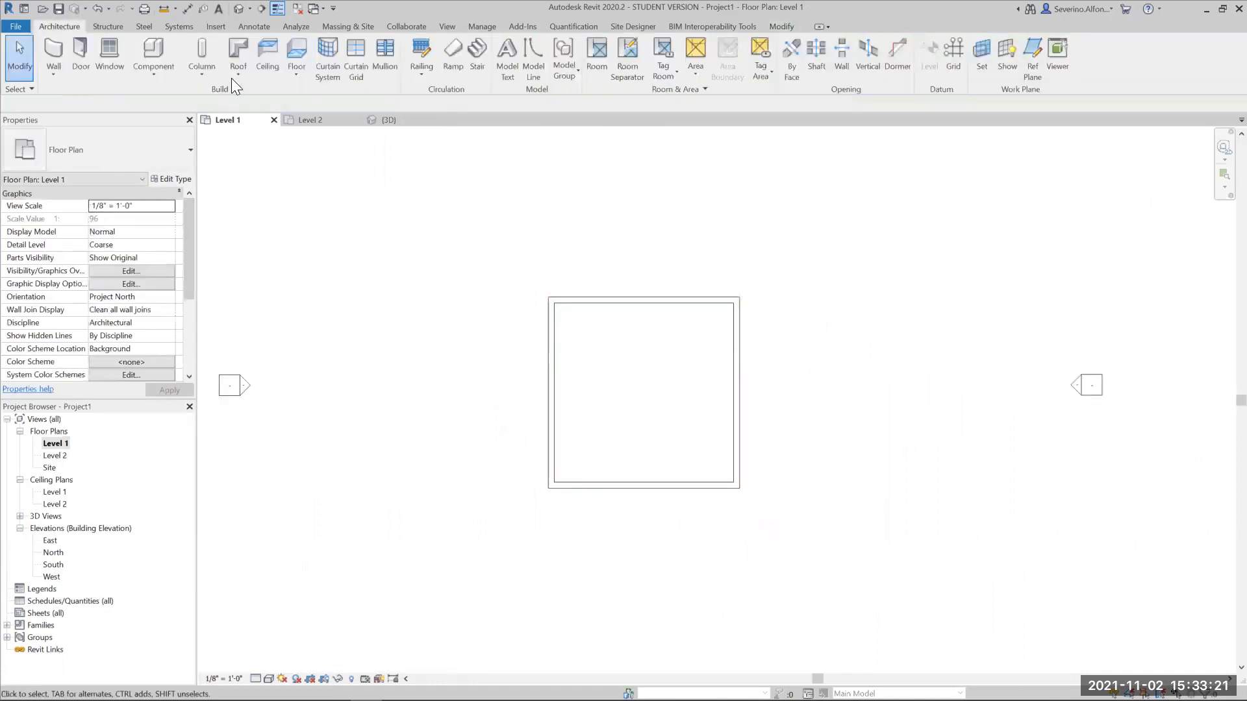
- Create an interior camera view from the southeast corner of the room, aimed past the northwest corner
{"action": "left_click", "coordinate": [249, 9]}
{"action": "left_click", "coordinate": [242, 41]}
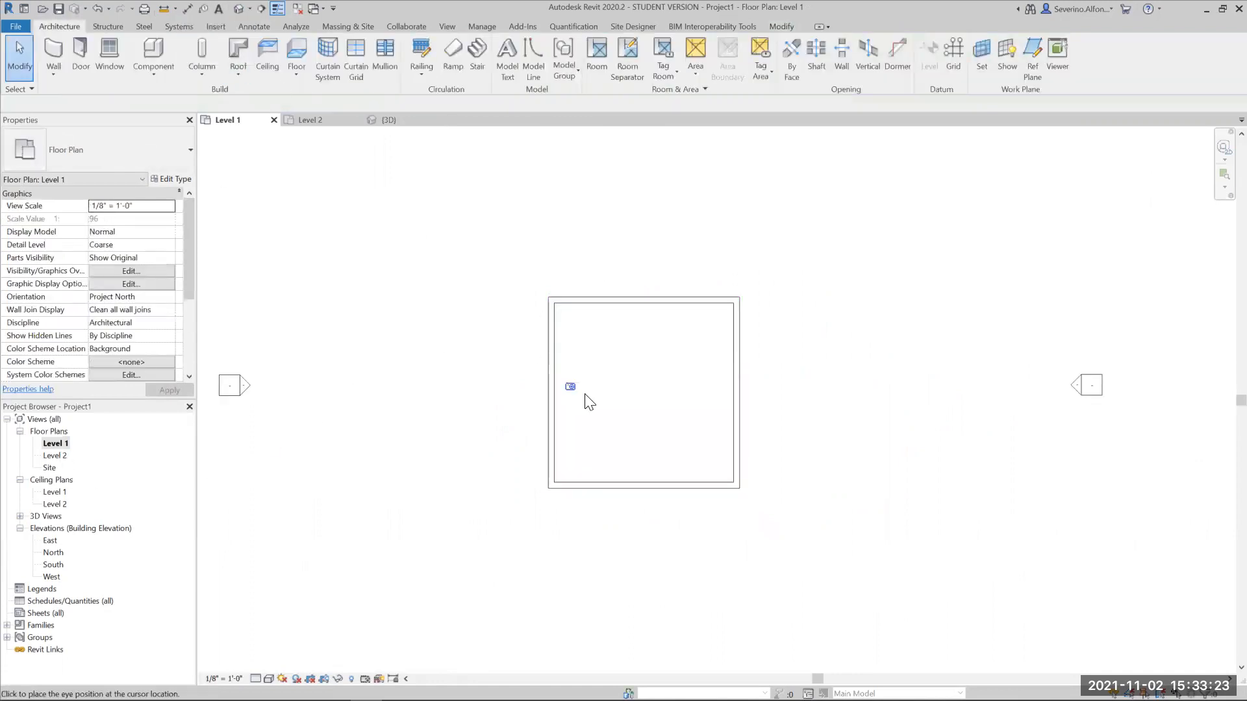
{"action": "left_click", "coordinate": [713, 481]}
{"action": "left_click", "coordinate": [513, 222]}
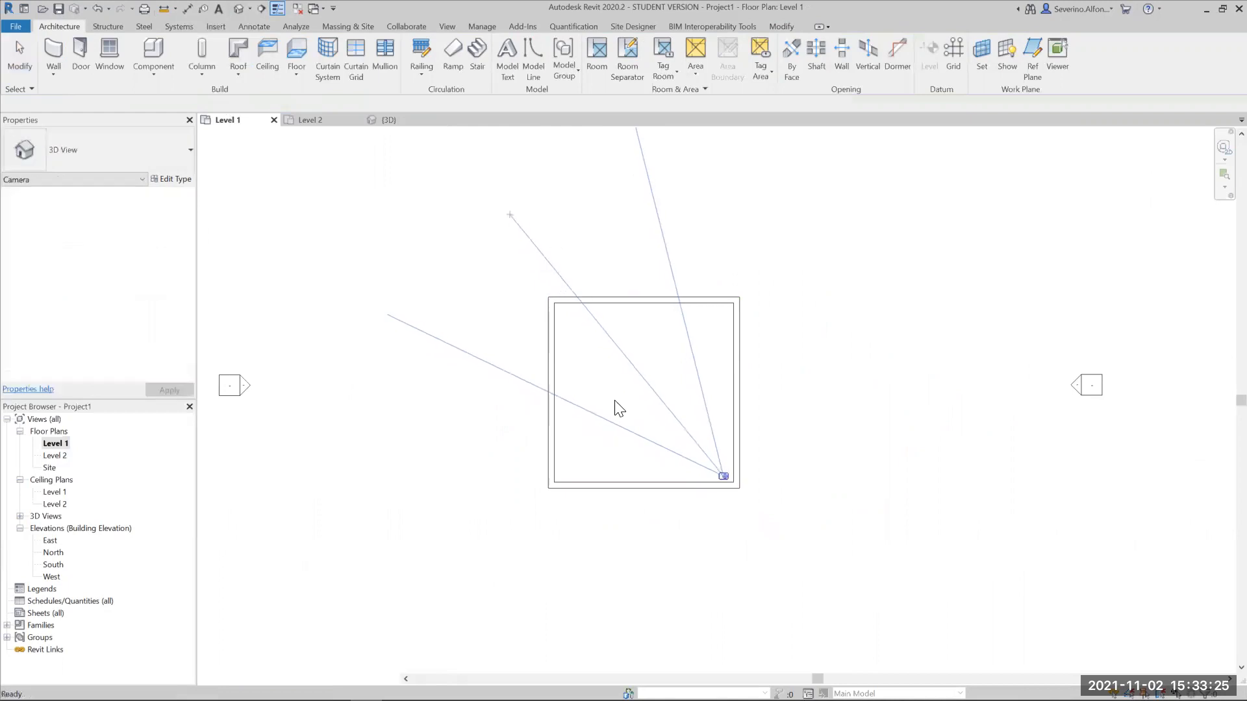
- Place two Window-Casement-Double 57" x 72" windows in the north wall on Level 1, the first 7 ft from the west corner
{"action": "double_click", "coordinate": [55, 444]}
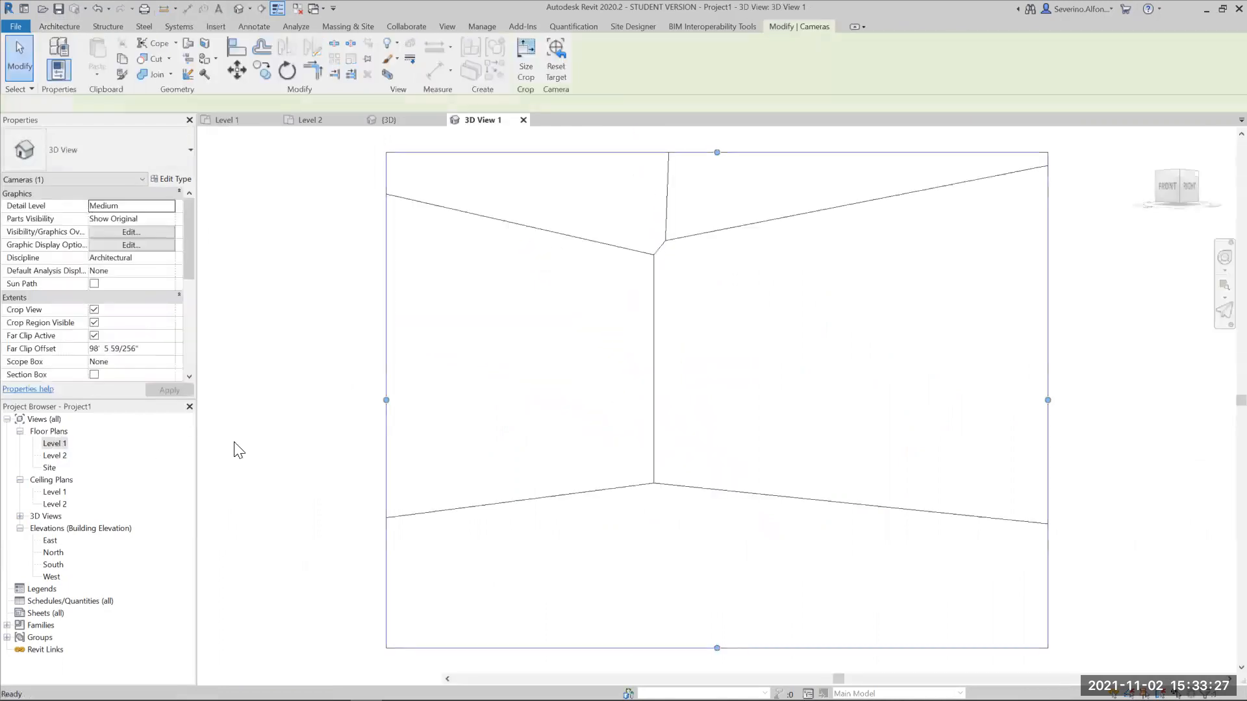
{"action": "left_click", "coordinate": [379, 248]}
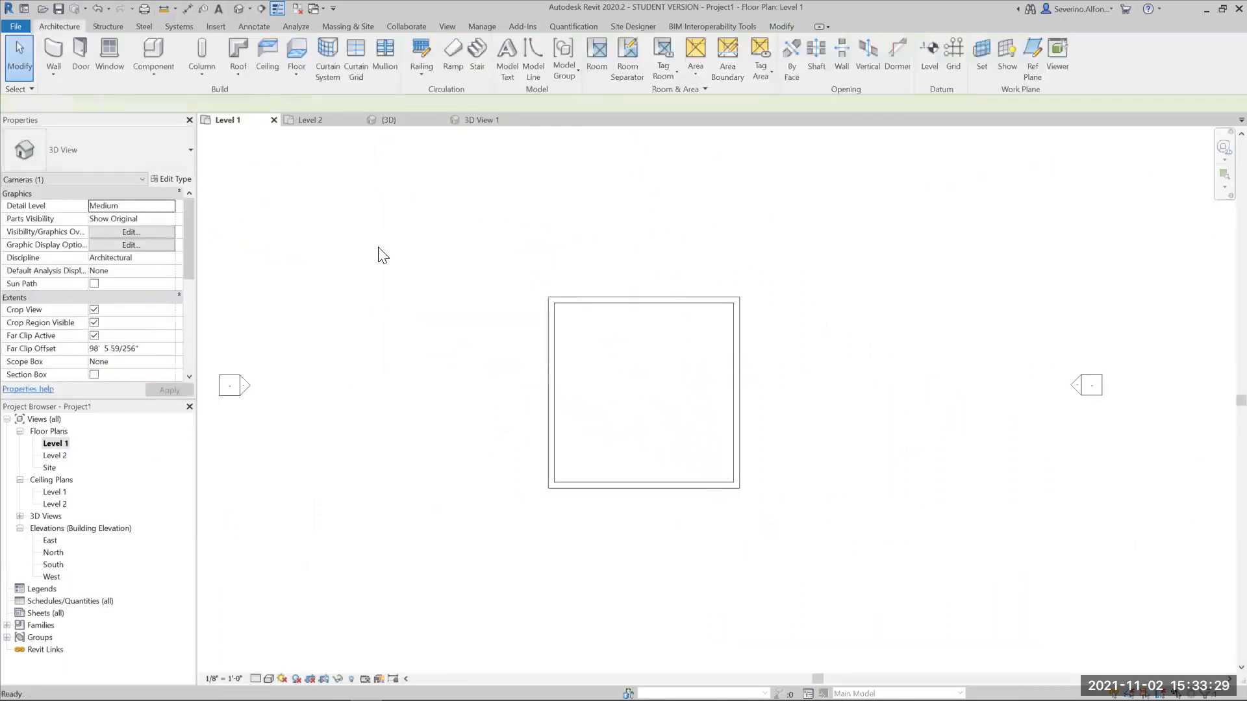
{"action": "left_click", "coordinate": [108, 155]}
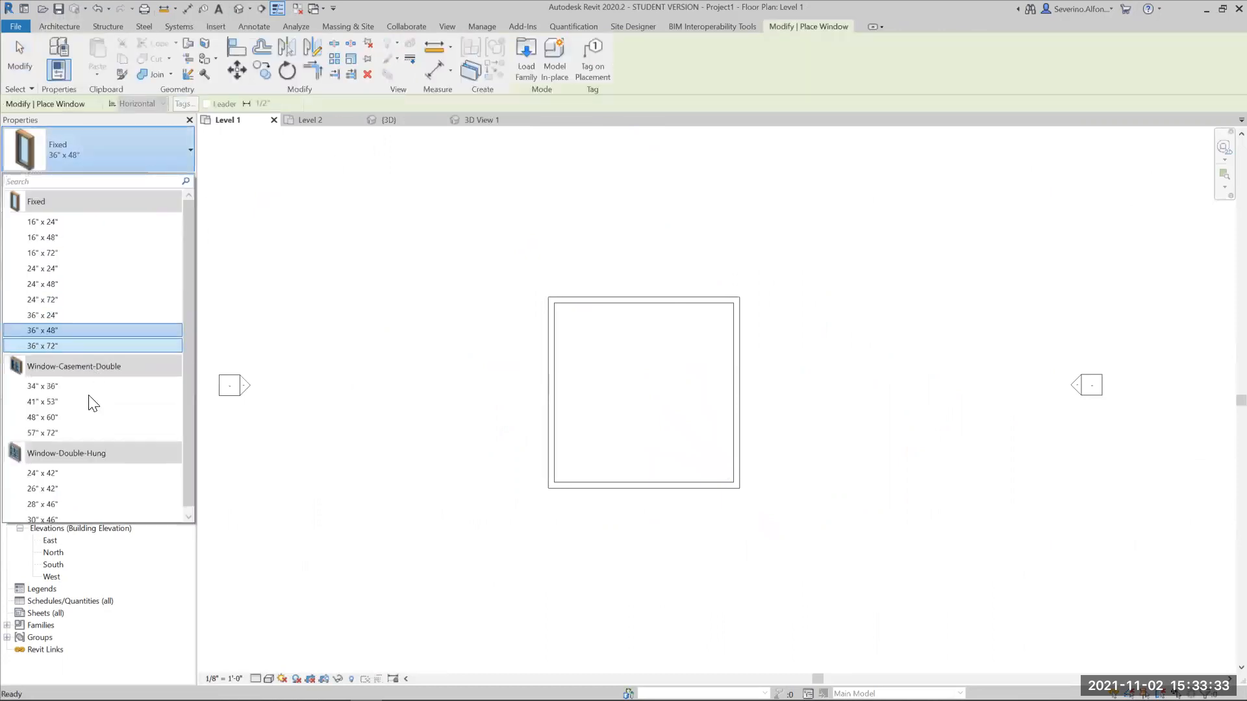
{"action": "left_click", "coordinate": [84, 432]}
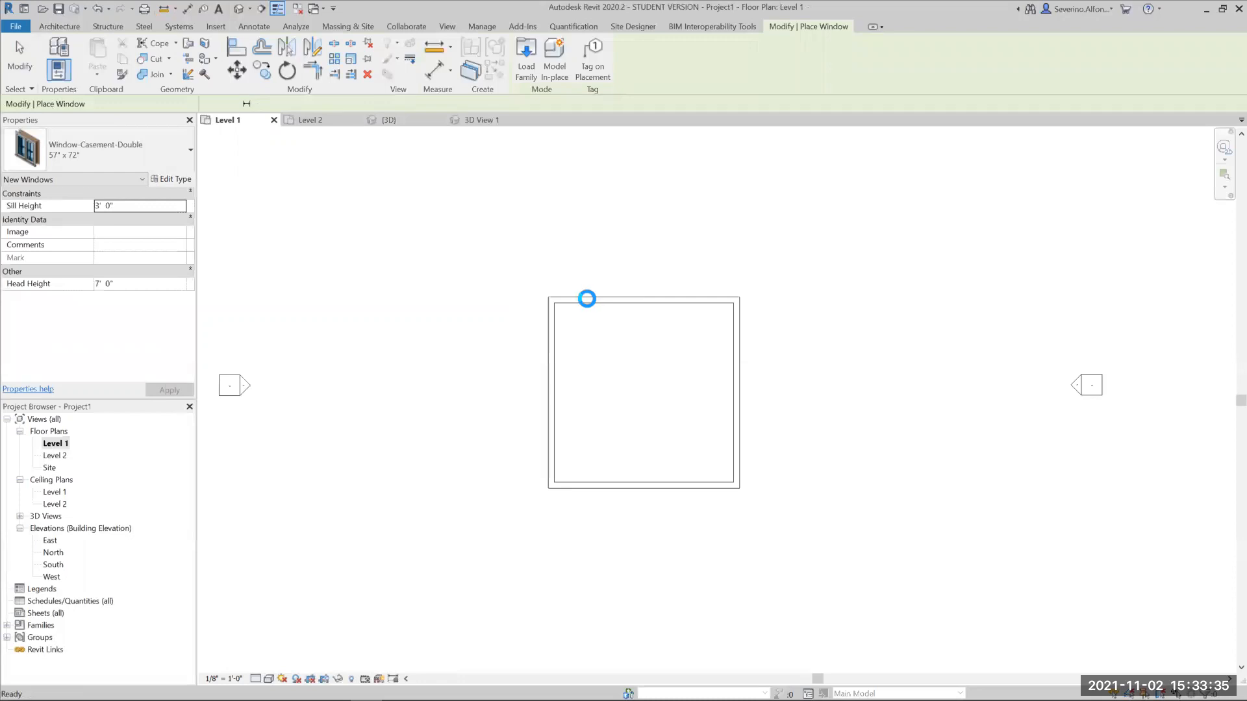
{"action": "scroll", "coordinate": [591, 306], "scroll_direction": "up", "scroll_amount": 1}
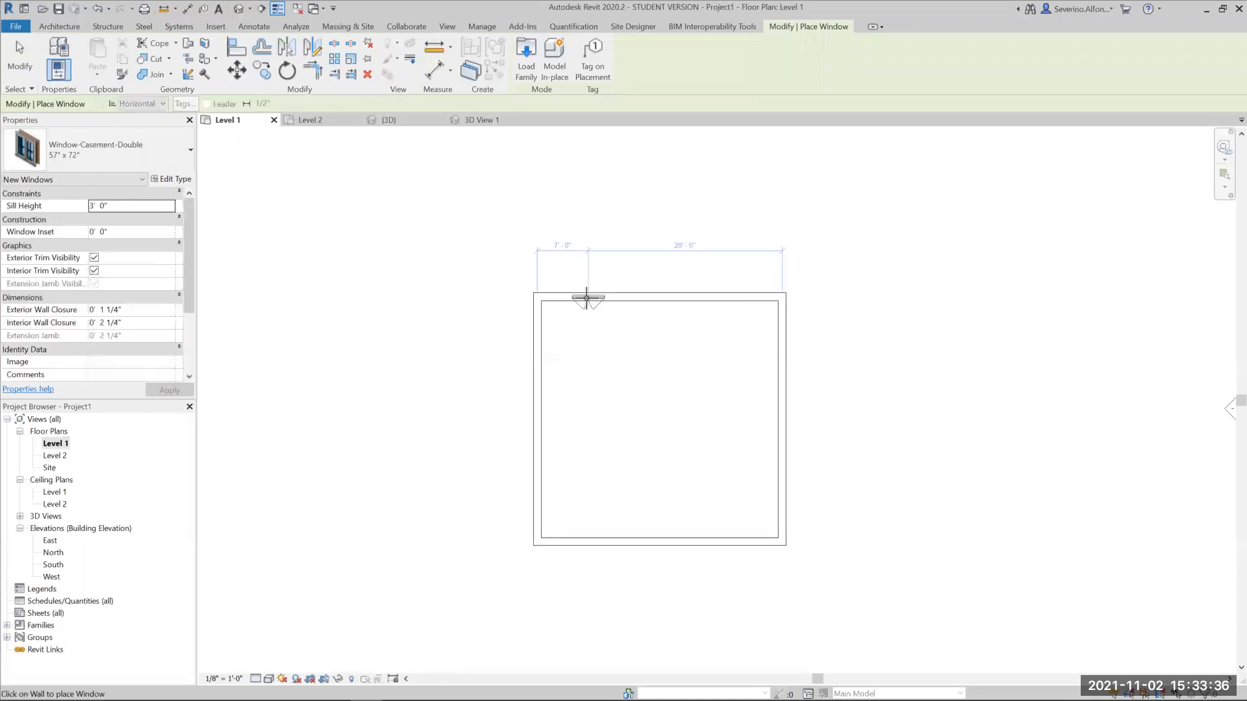
{"action": "left_click", "coordinate": [631, 297]}
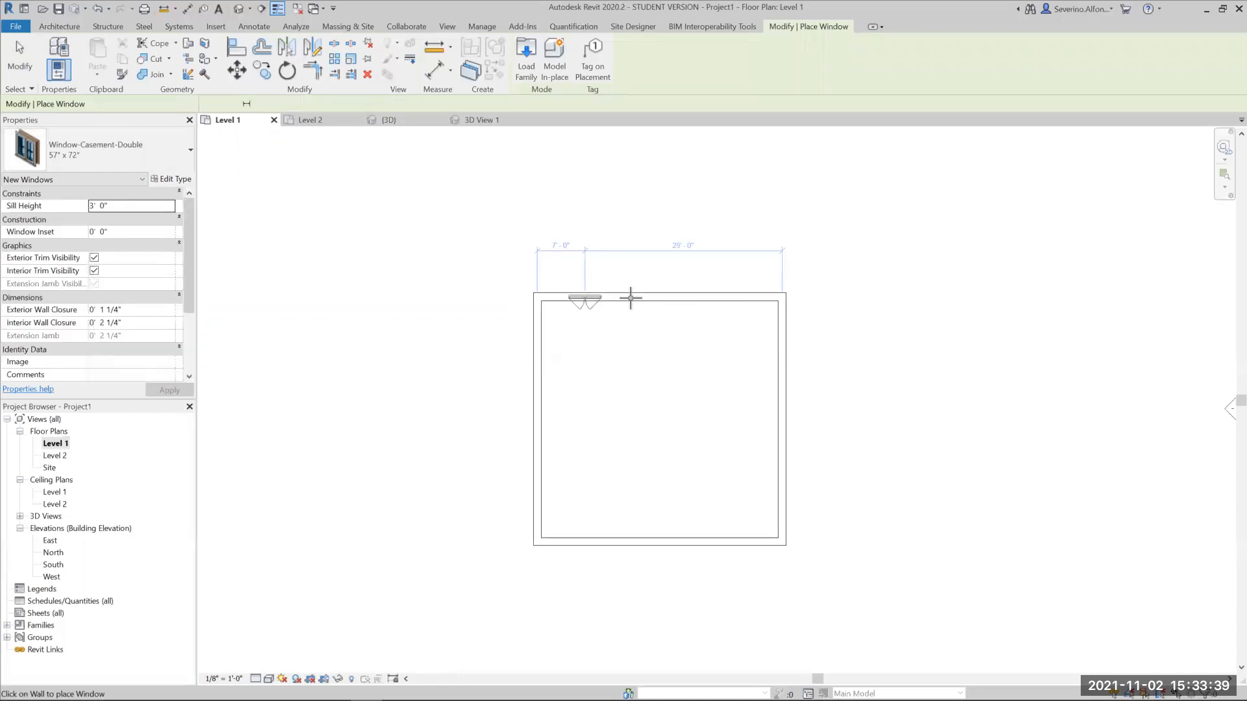
{"action": "key", "text": "Escape"}
- Complete a row of four casement windows in the north wall by copying the second window twice toward the east at 7 ft spacing
{"action": "left_click", "coordinate": [635, 309]}
{"action": "scroll", "coordinate": [637, 312], "scroll_direction": "up", "scroll_amount": 1}
{"action": "scroll", "coordinate": [541, 290], "scroll_direction": "up", "scroll_amount": 3}
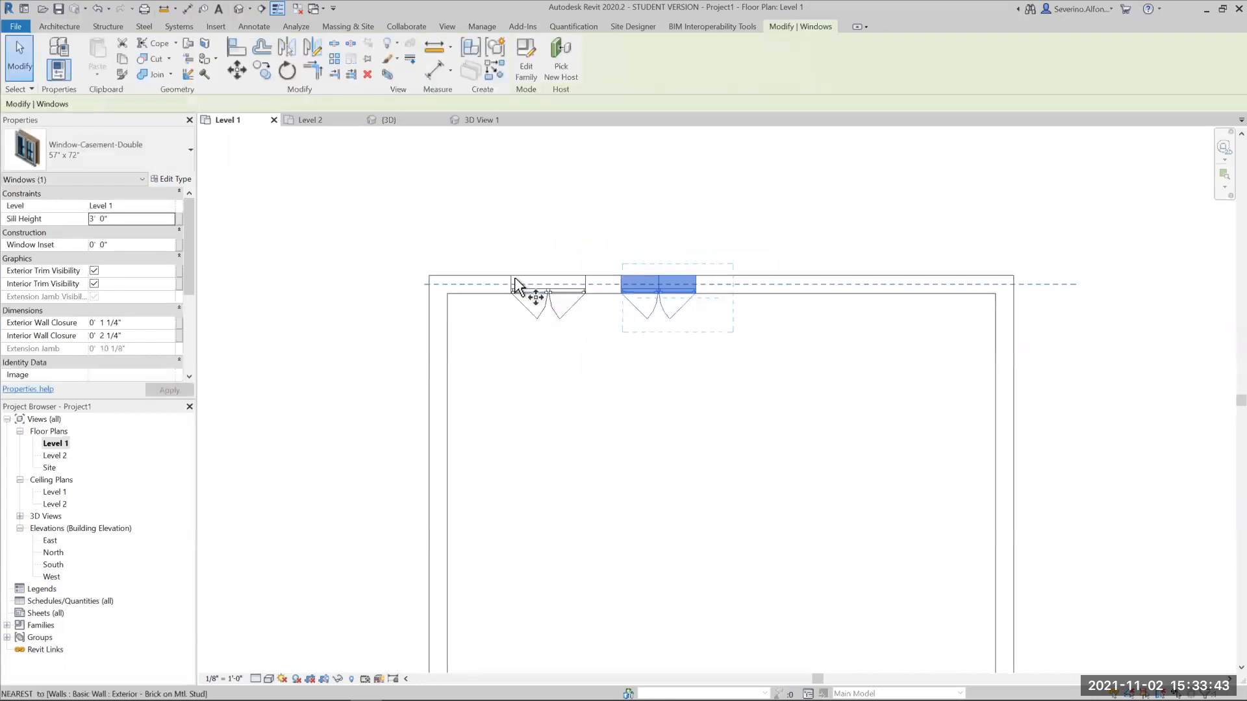
{"action": "left_click", "coordinate": [508, 275]}
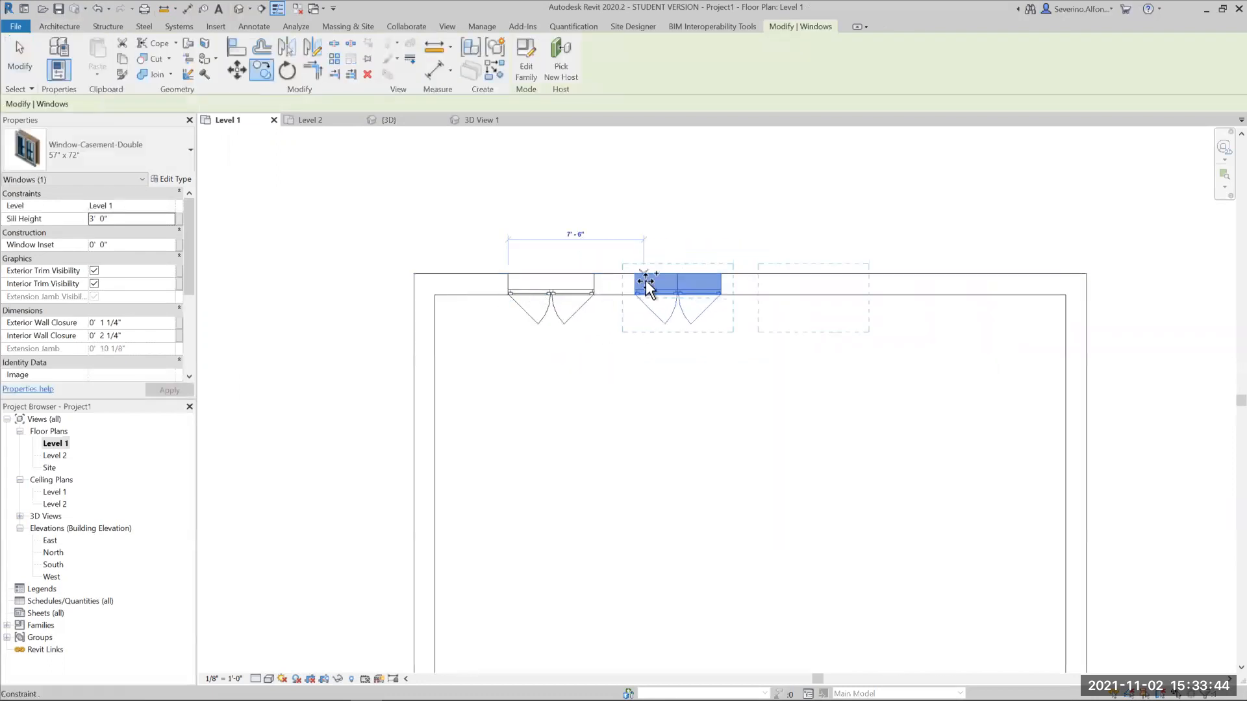
{"action": "left_click", "coordinate": [761, 275]}
{"action": "key", "text": "c"}
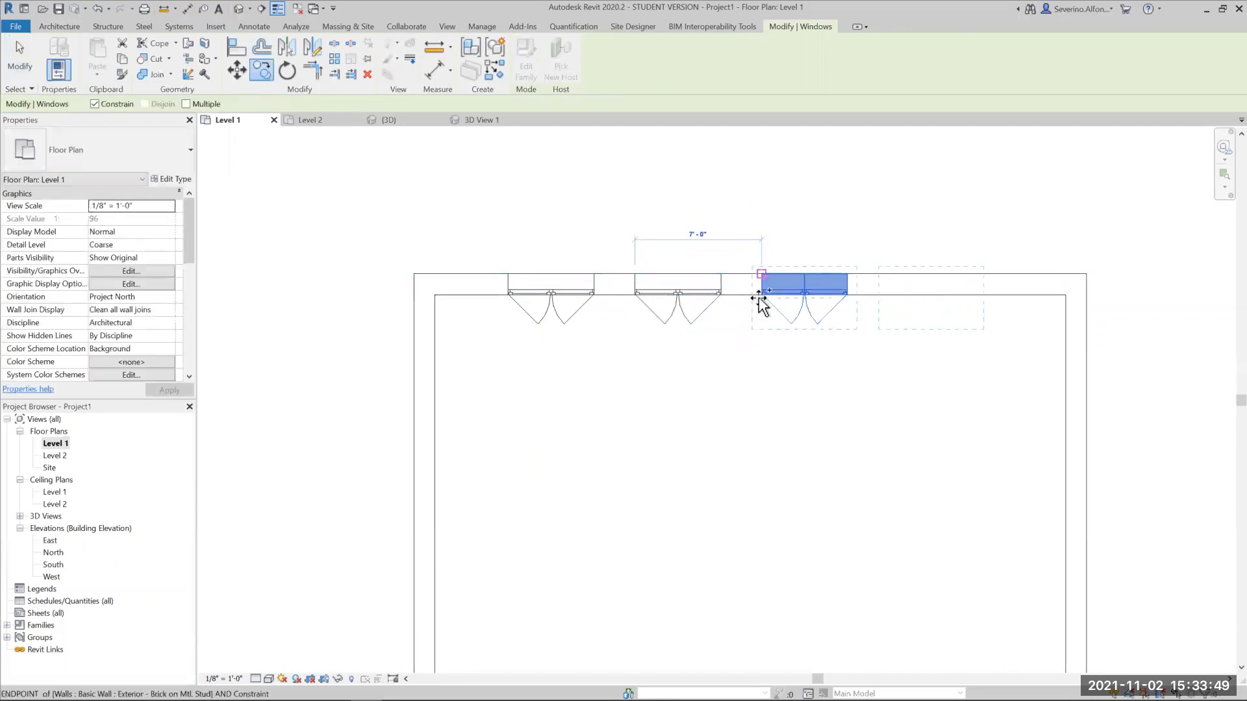
{"action": "left_click", "coordinate": [749, 398]}
{"action": "scroll", "coordinate": [739, 398], "scroll_direction": "down", "scroll_amount": 2}
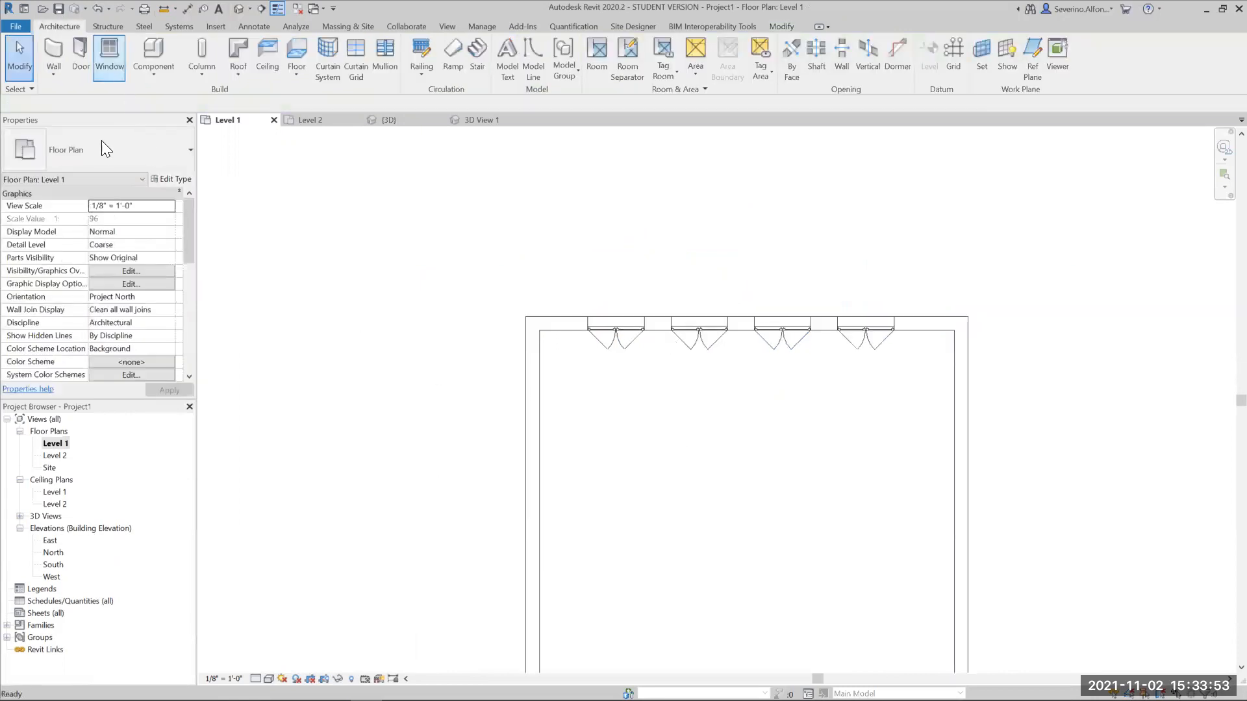
- Place two Window-Double-Hung 26" x 42" windows in the west wall, about 19' 6" and 15' from the north corner
{"action": "left_click", "coordinate": [99, 150]}
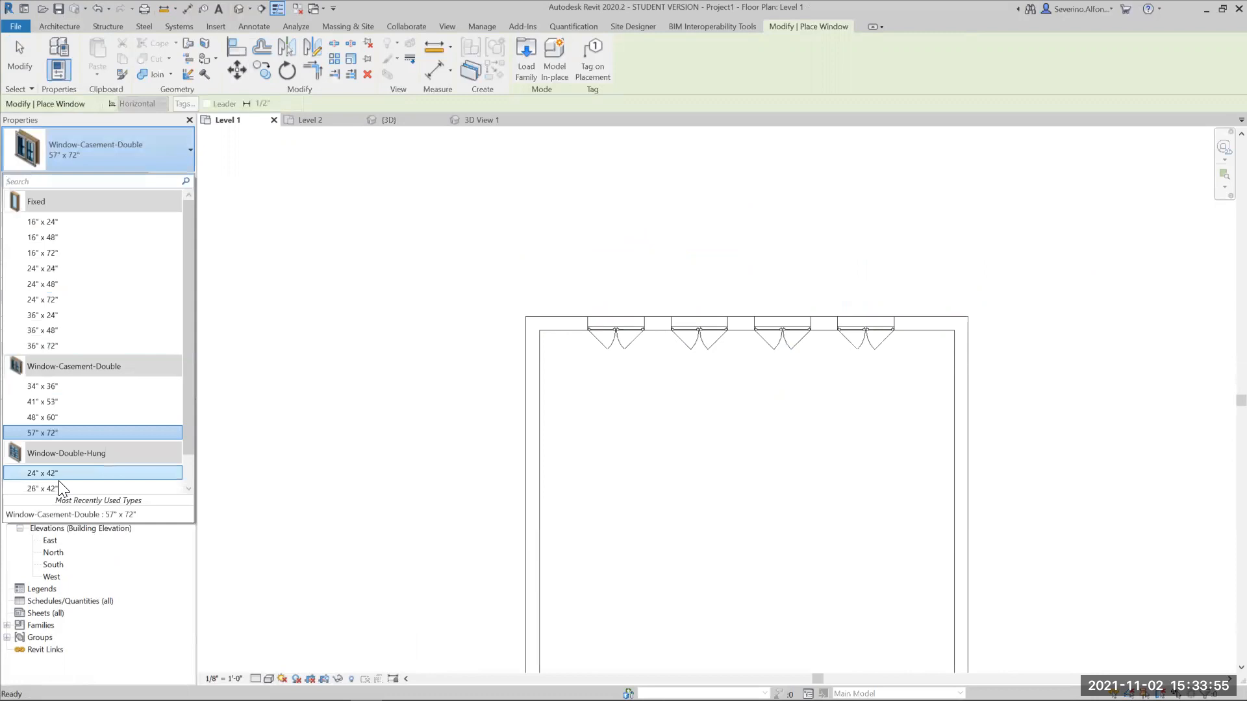
{"action": "left_click", "coordinate": [57, 487]}
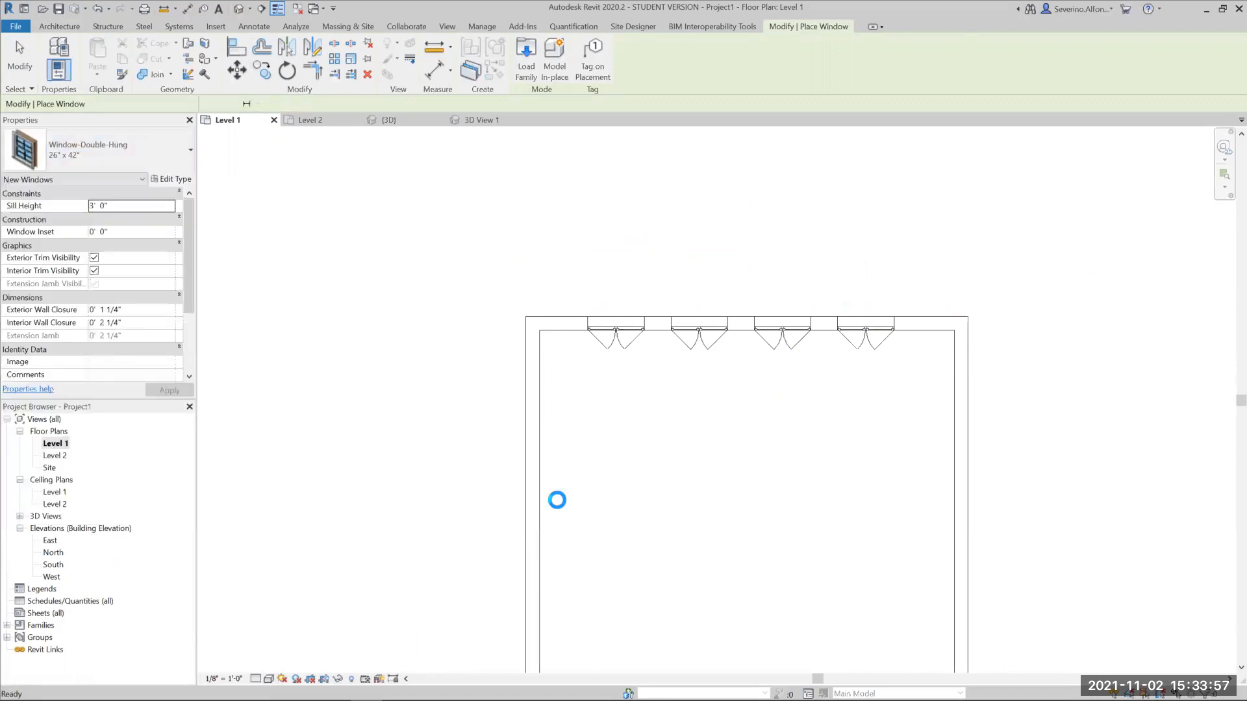
{"action": "scroll", "coordinate": [537, 524], "scroll_direction": "down", "scroll_amount": 2}
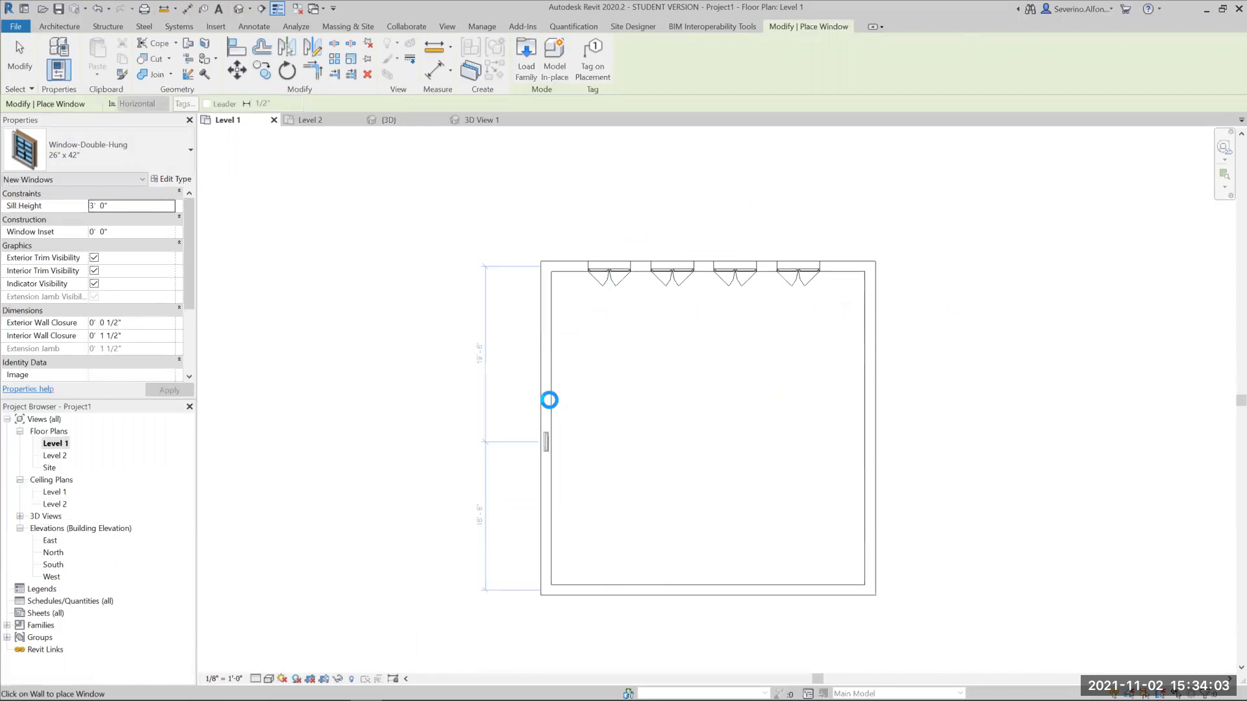
{"action": "left_click", "coordinate": [549, 400]}
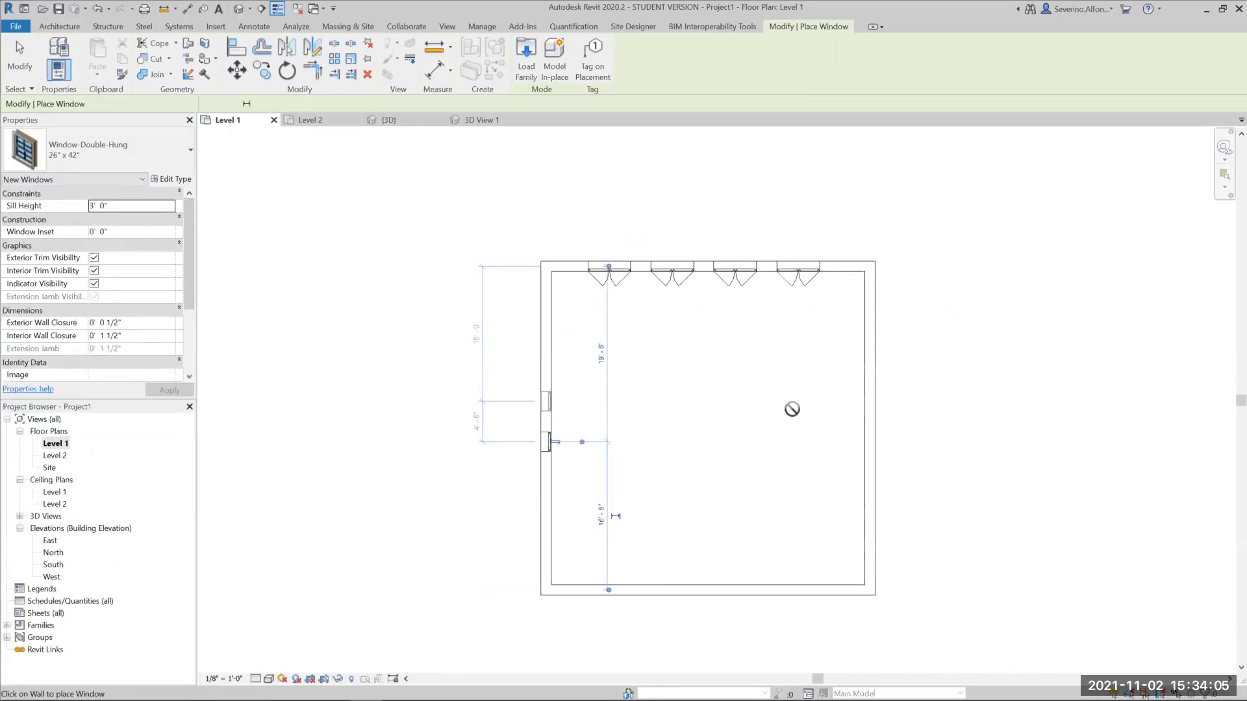
{"action": "key", "text": "Escape"}
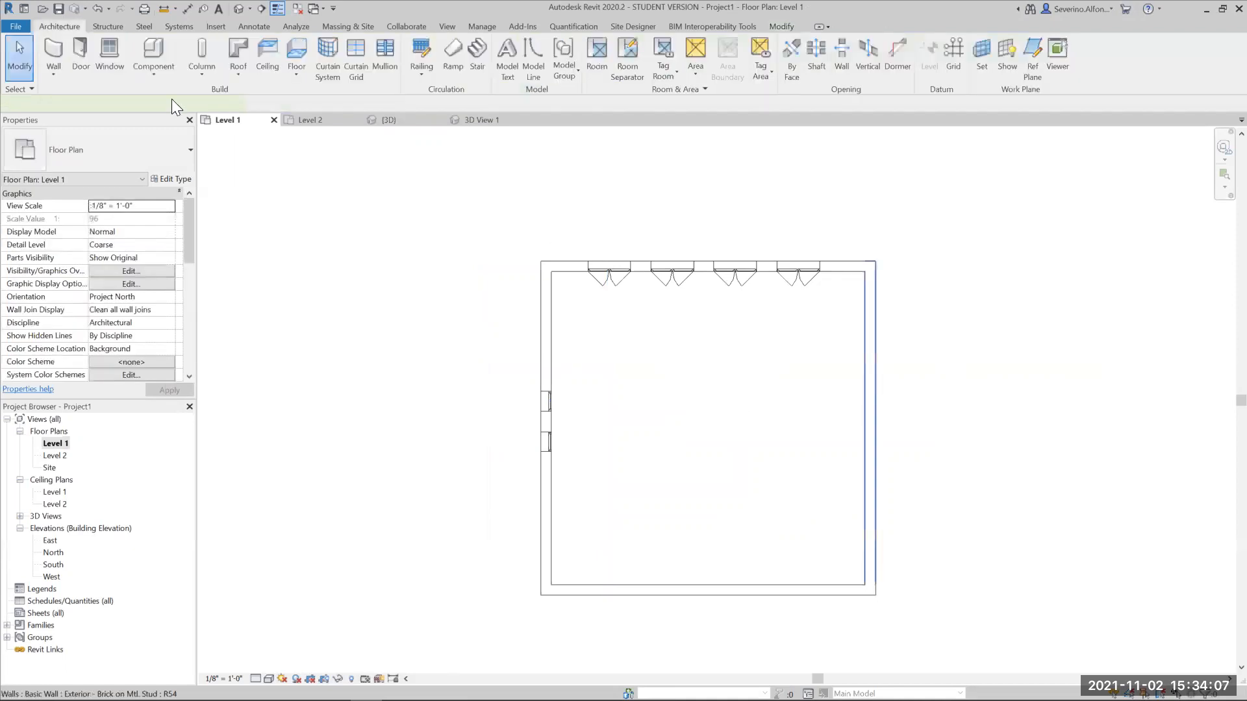
- Change the east wall's type to Curtain Wall 1 and show the building in the default 3D view
{"action": "left_click", "coordinate": [870, 410]}
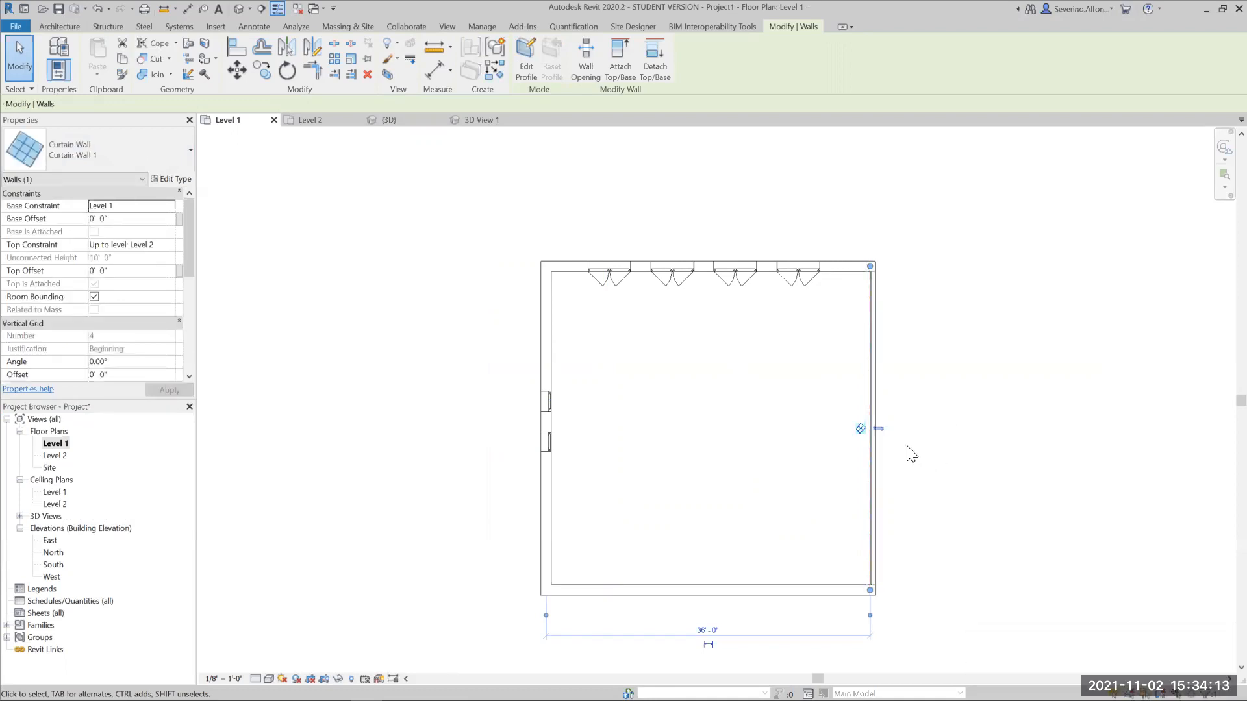
{"action": "scroll", "coordinate": [907, 447], "scroll_direction": "up", "scroll_amount": 3}
{"action": "key", "text": "Escape"}
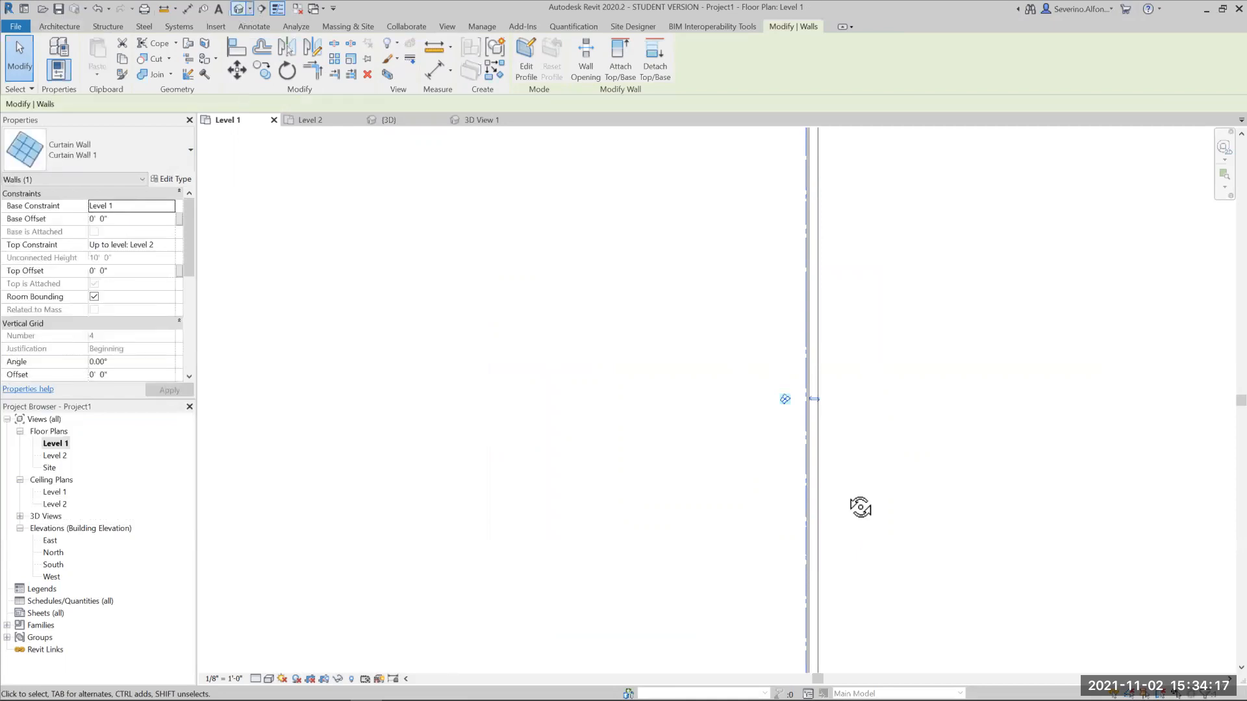
{"action": "middle_click_drag", "start_coordinate": [820, 501], "coordinate": [817, 488], "text": "shift"}
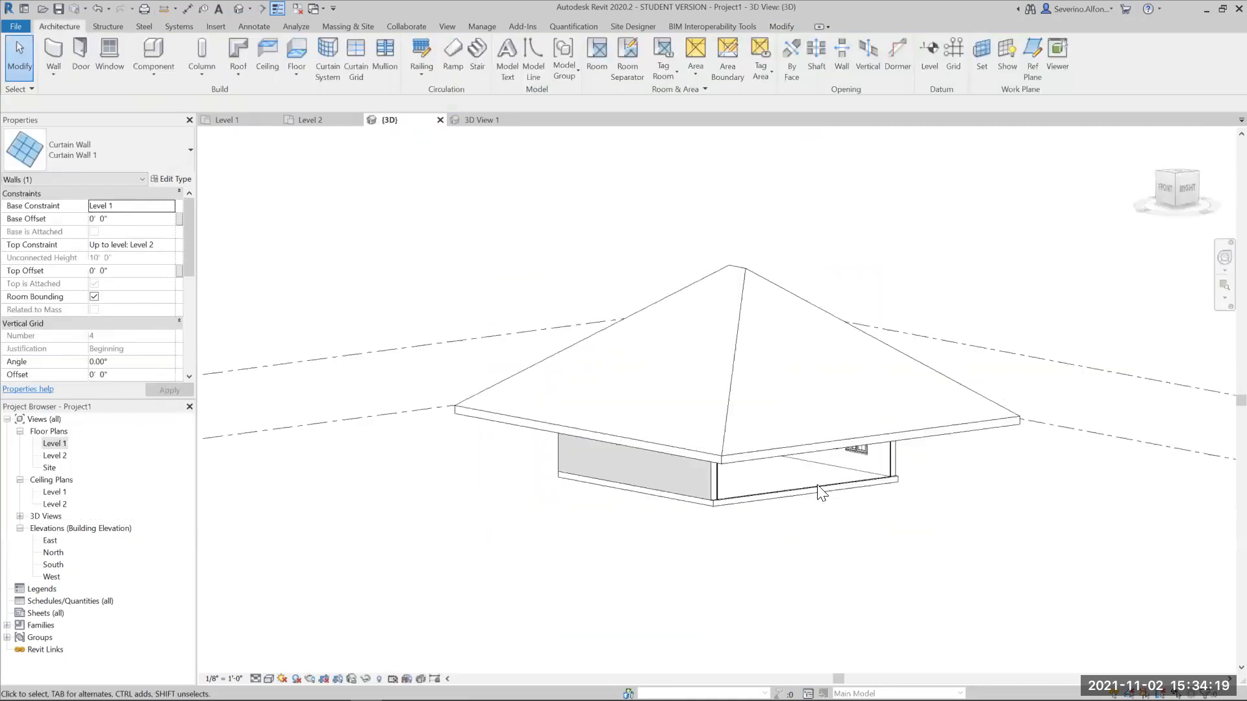
{"action": "key", "text": "Escape"}
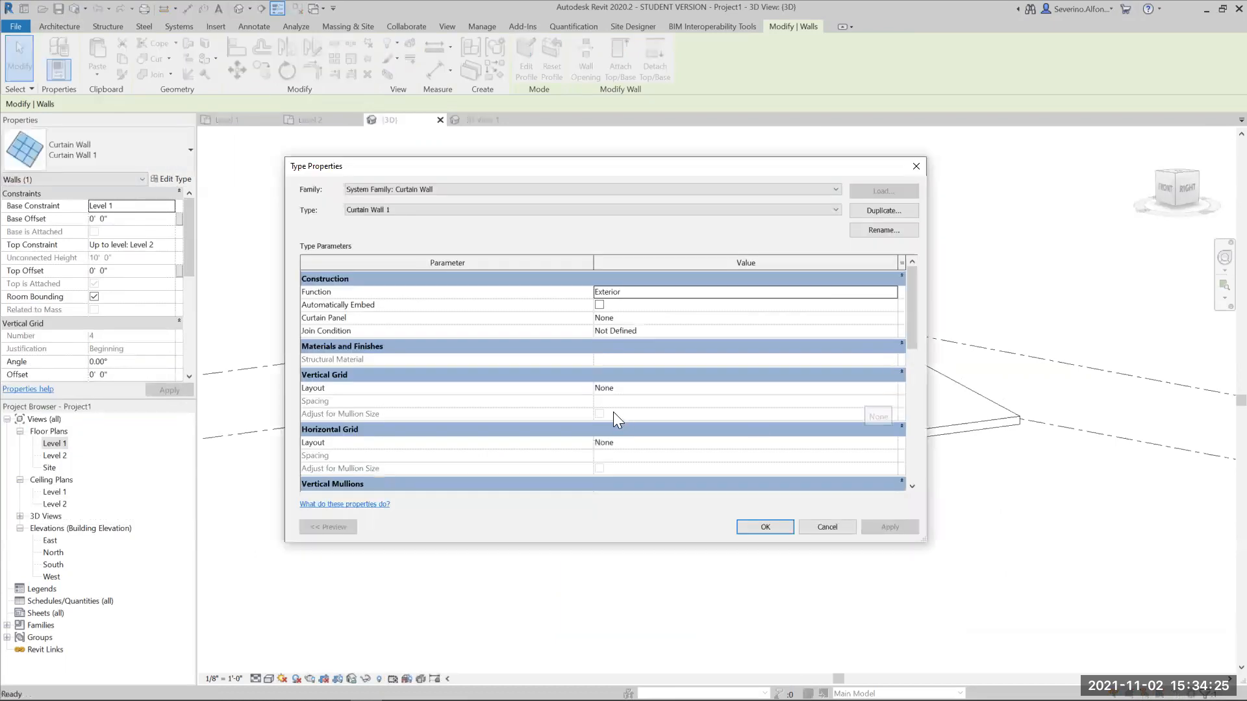
- Set both the vertical and horizontal grid layouts of the Curtain Wall 1 type to Fixed Distance with 5' spacing
{"action": "left_click", "coordinate": [613, 387]}
{"action": "key", "text": "Down"}
{"action": "key", "text": "Return"}
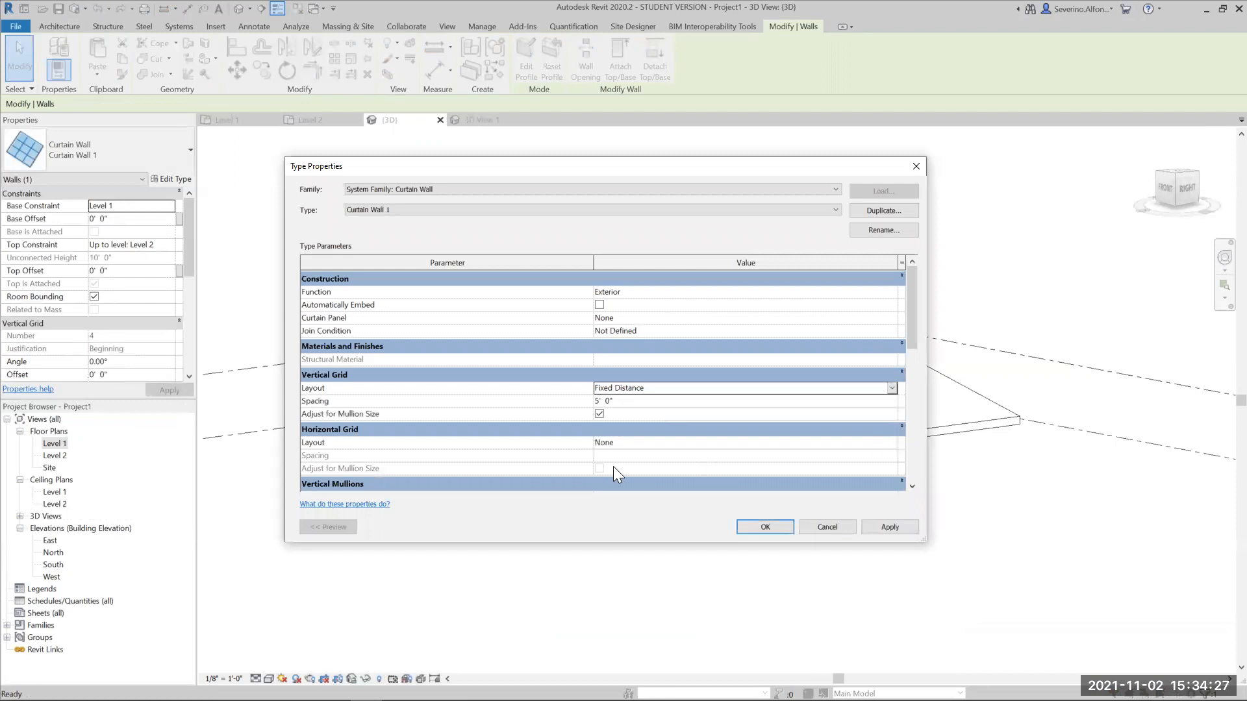
{"action": "left_click", "coordinate": [616, 442]}
{"action": "key", "text": "Down"}
{"action": "key", "text": "Return"}
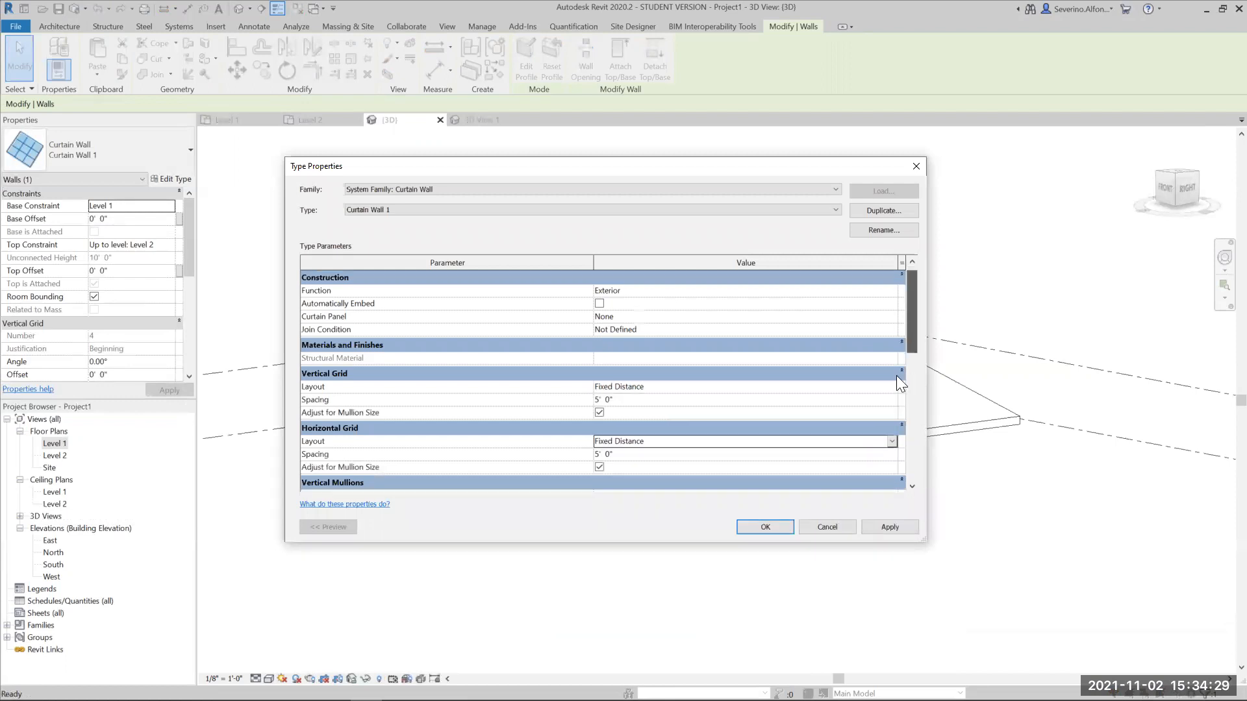
- Assign Rectangular Mullion : 1" Square to the interior, Border 1 and Border 2 vertical mullions of the curtain wall type
{"action": "scroll", "coordinate": [898, 385], "scroll_direction": "down", "scroll_amount": 3}
{"action": "left_click", "coordinate": [689, 373]}
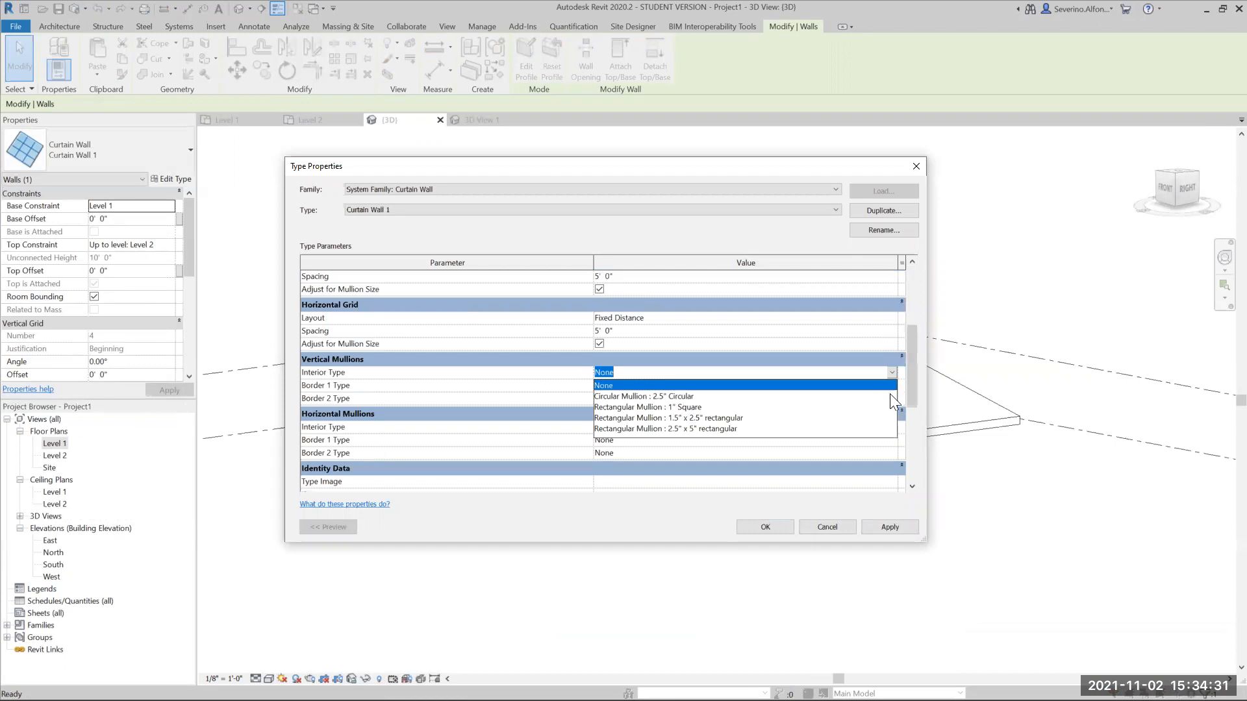
{"action": "left_click", "coordinate": [861, 406]}
{"action": "left_click", "coordinate": [694, 385]}
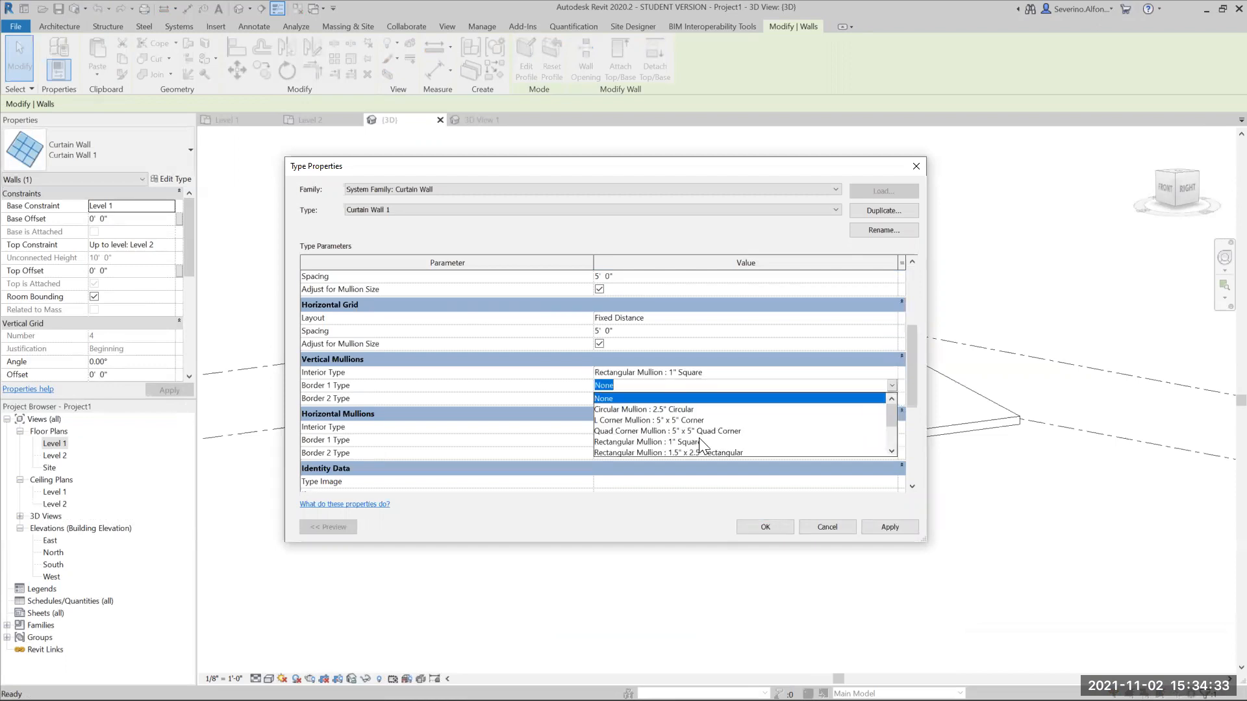
{"action": "left_click", "coordinate": [772, 442]}
{"action": "left_click", "coordinate": [892, 398]}
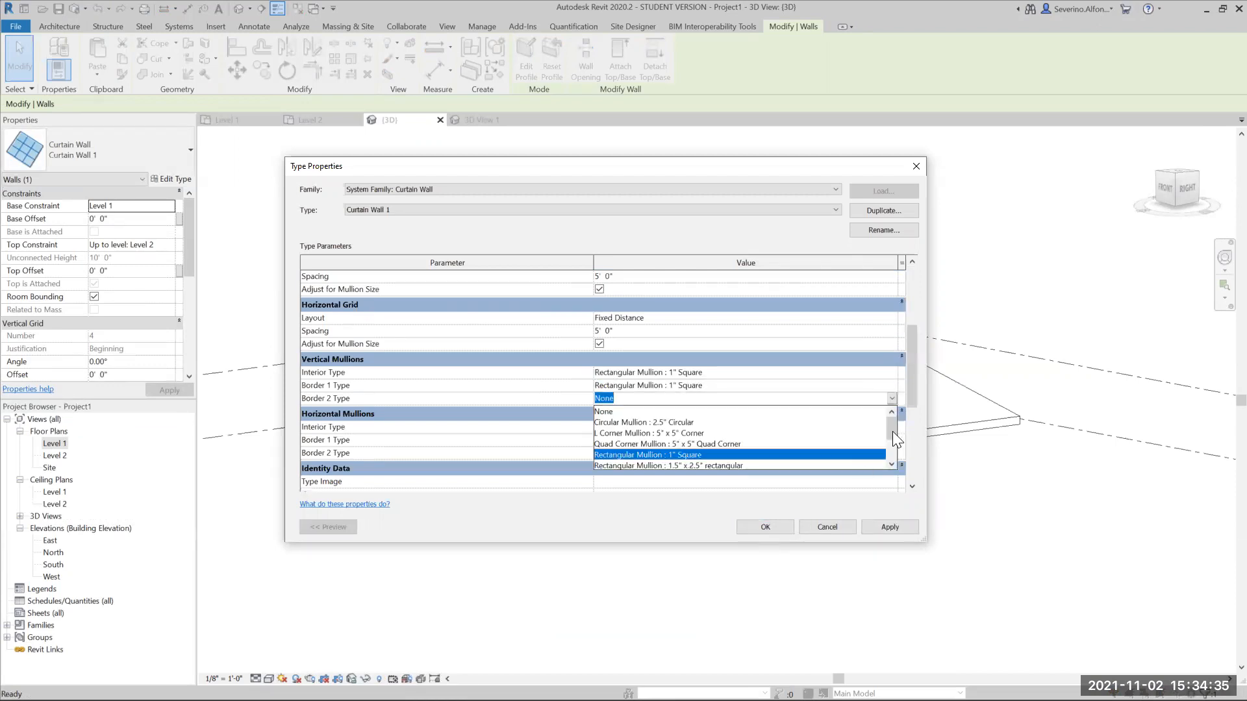
{"action": "left_click", "coordinate": [683, 453]}
- Assign Rectangular Mullion : 1" Square to the interior, Border 1 and Border 2 horizontal mullions and apply the curtain wall type changes
{"action": "left_click", "coordinate": [892, 428]}
{"action": "left_click", "coordinate": [892, 440]}
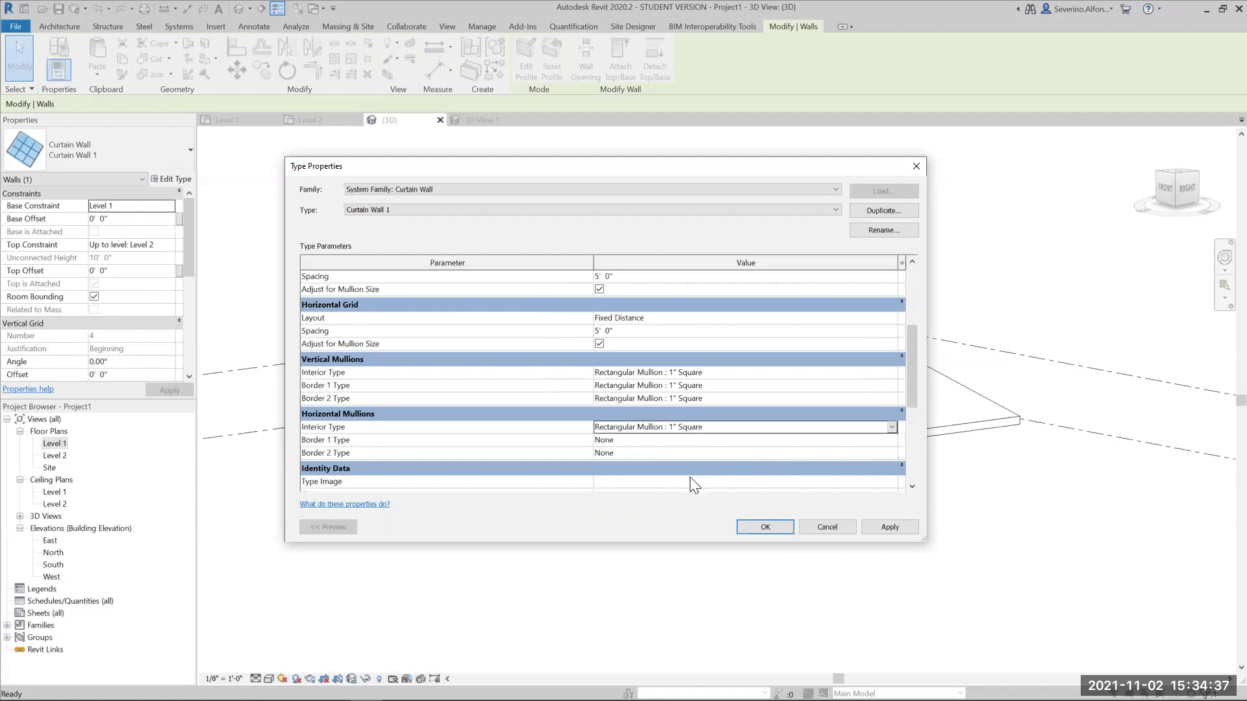
{"action": "left_click", "coordinate": [892, 440]}
{"action": "left_click", "coordinate": [771, 497]}
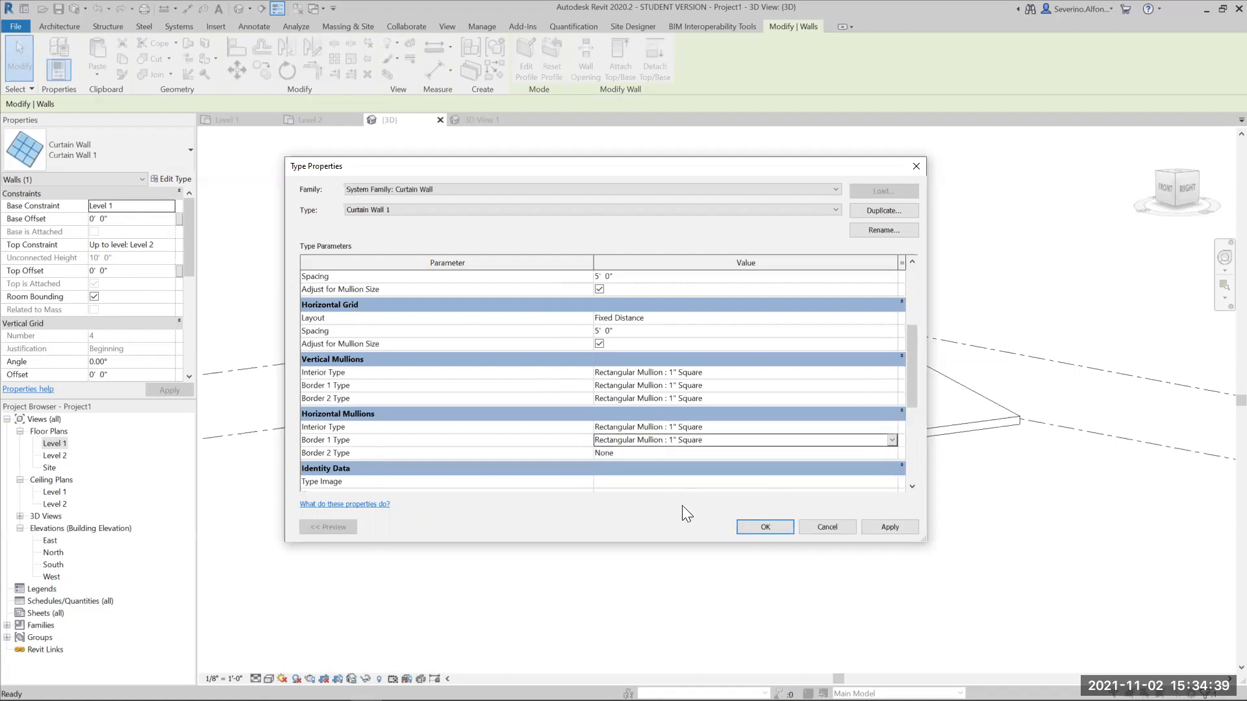
{"action": "left_click", "coordinate": [892, 454]}
{"action": "left_click", "coordinate": [856, 509]}
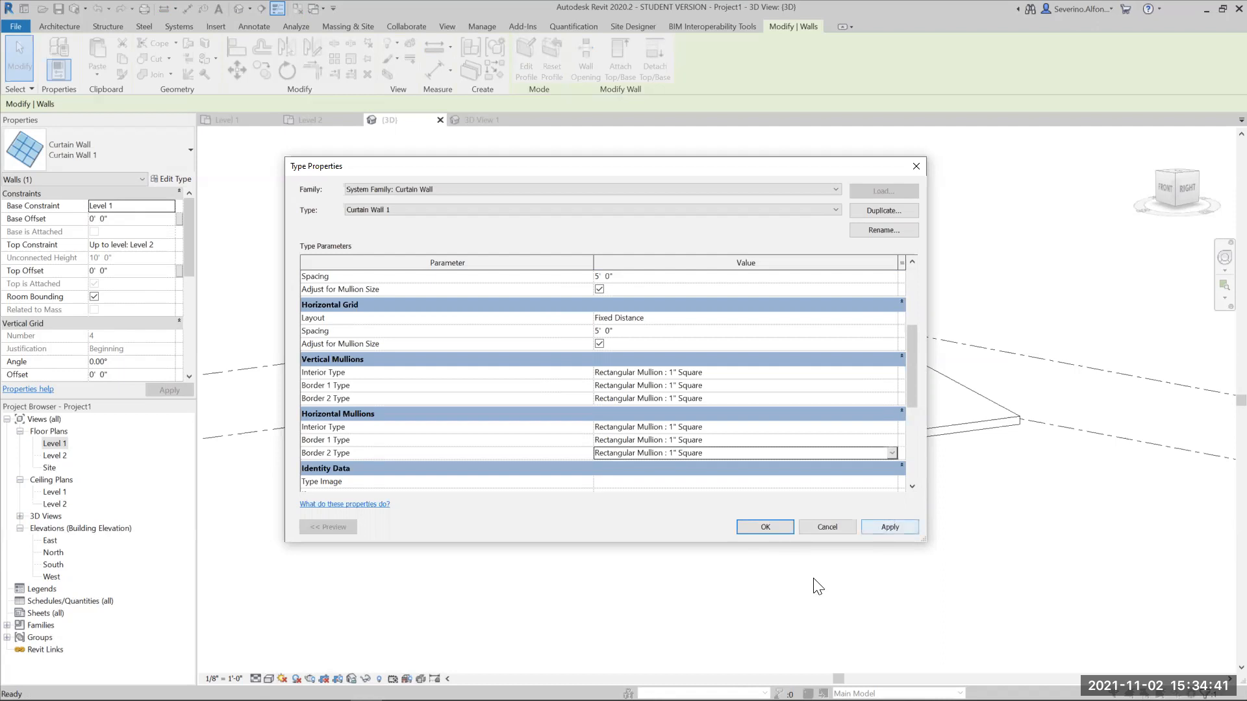
{"action": "key", "text": "Return"}
{"action": "left_click", "coordinate": [818, 546]}
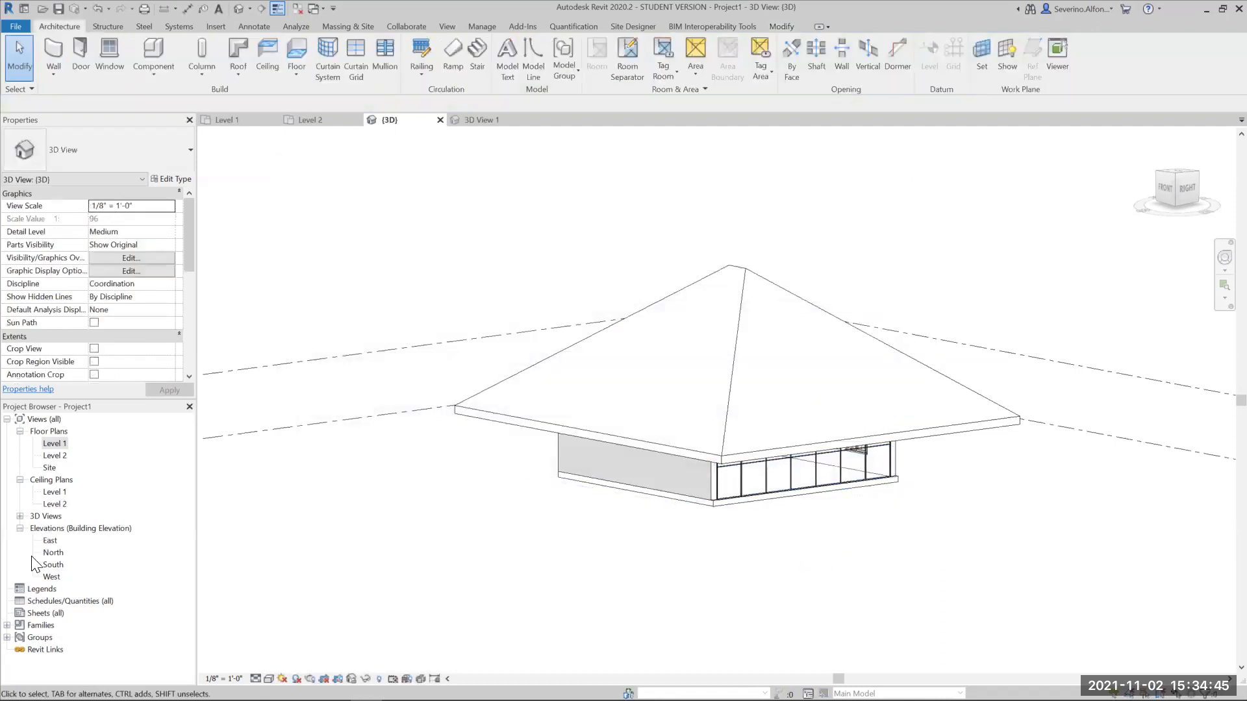
- Open 3D View 1 and enlarge its crop region sideways and upward to include all the north and west wall windows
{"action": "left_click", "coordinate": [20, 517]}
{"action": "double_click", "coordinate": [55, 528]}
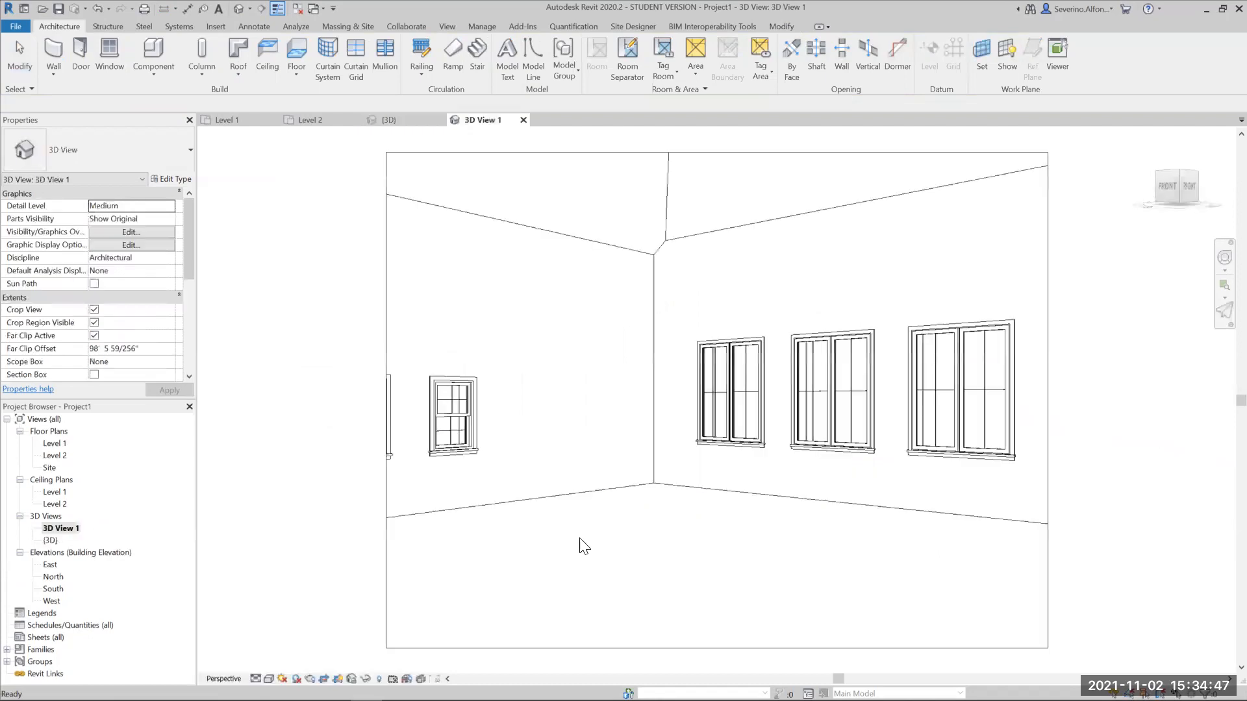
{"action": "scroll", "coordinate": [695, 533], "scroll_direction": "down", "scroll_amount": 3}
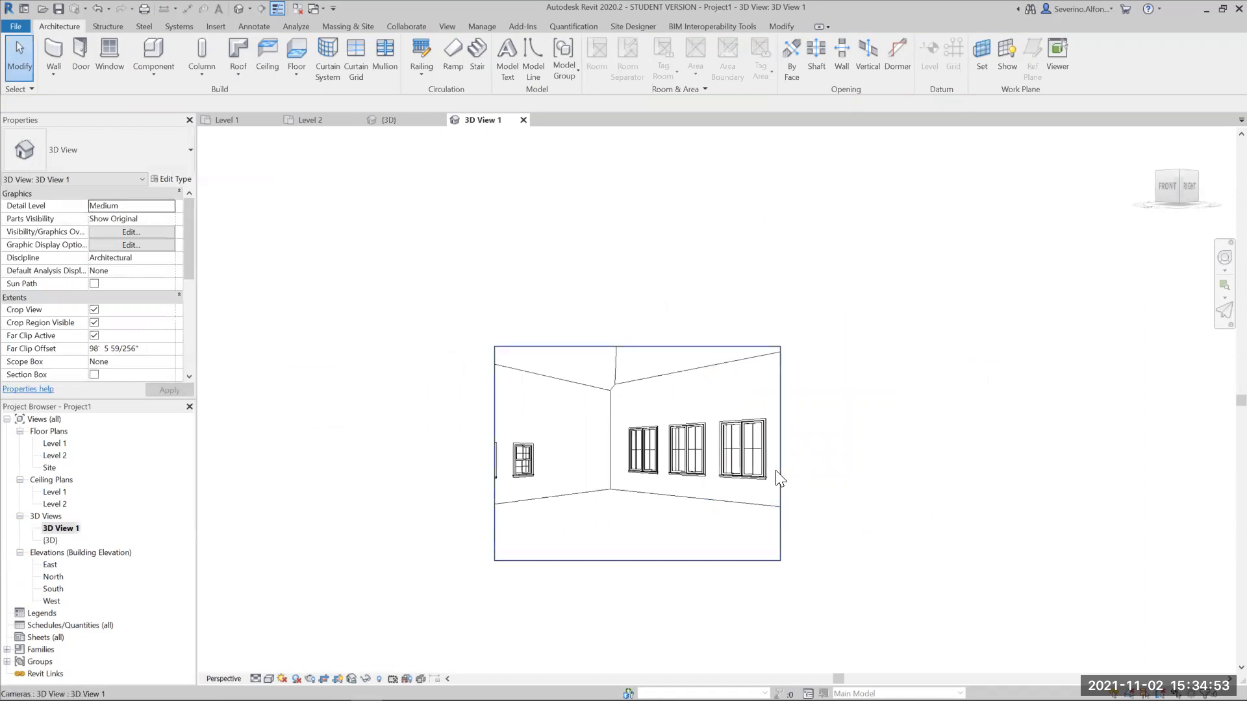
{"action": "left_click", "coordinate": [639, 348]}
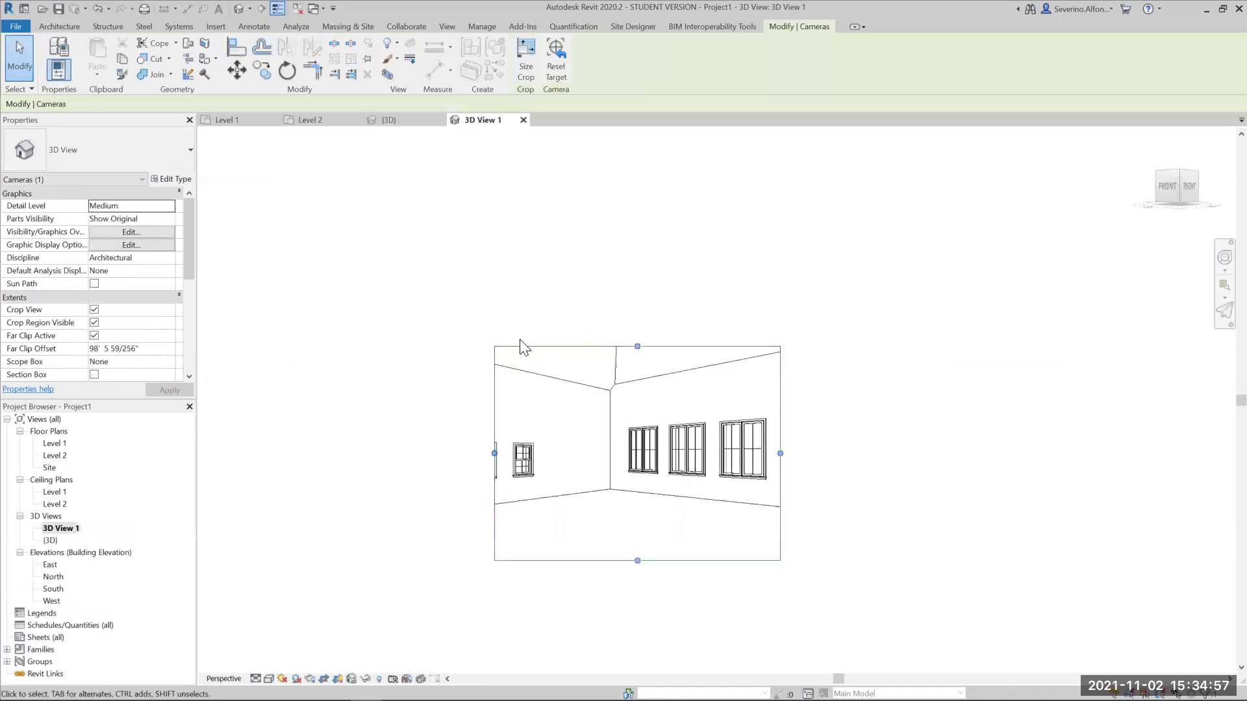
{"action": "left_click_drag", "start_coordinate": [780, 454], "coordinate": [921, 454]}
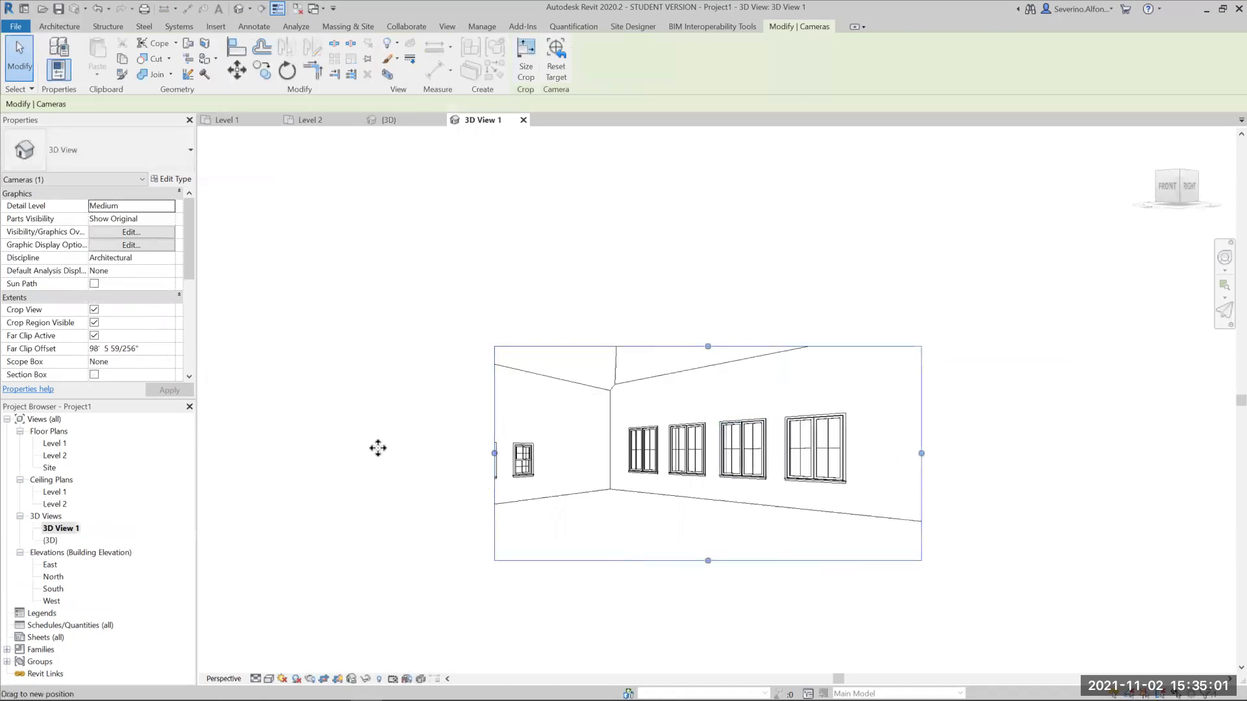
{"action": "left_click_drag", "start_coordinate": [449, 450], "coordinate": [380, 452]}
{"action": "left_click_drag", "start_coordinate": [650, 347], "coordinate": [650, 306]}
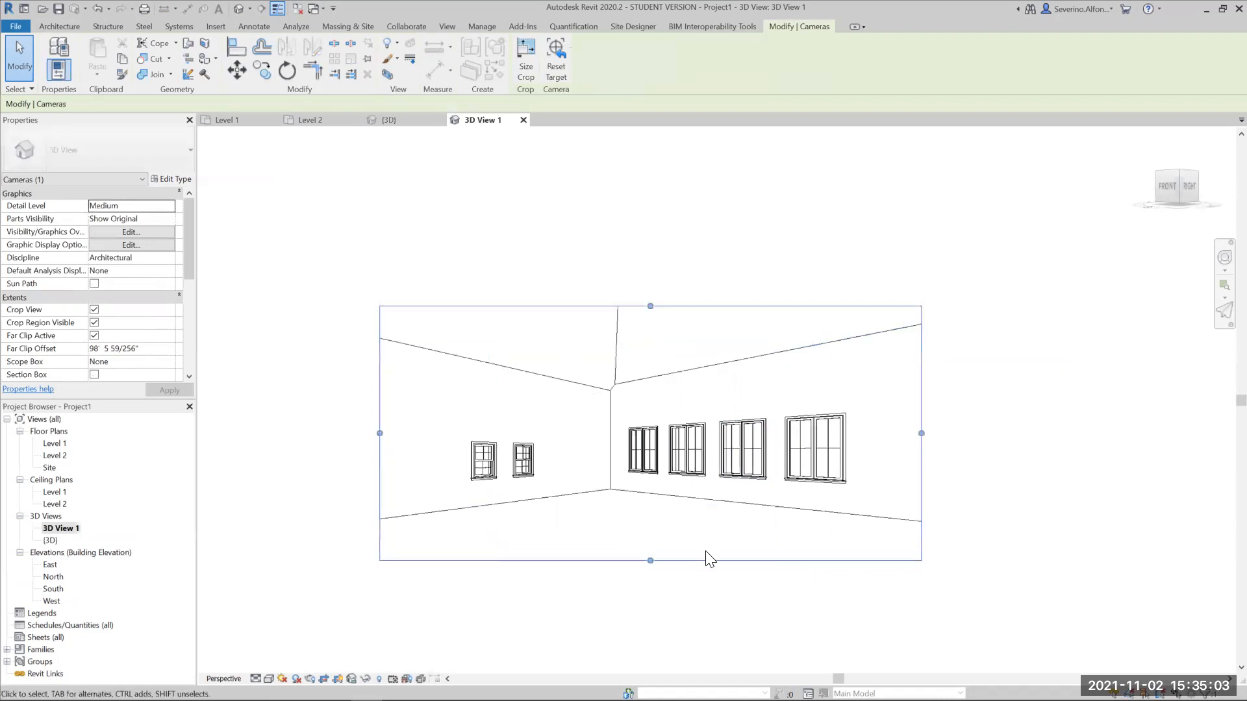
- Reposition and turn the interior camera with the Full Navigation Wheel to bring the east curtain wall into view beside the north windows
{"action": "left_click", "coordinate": [1220, 260]}
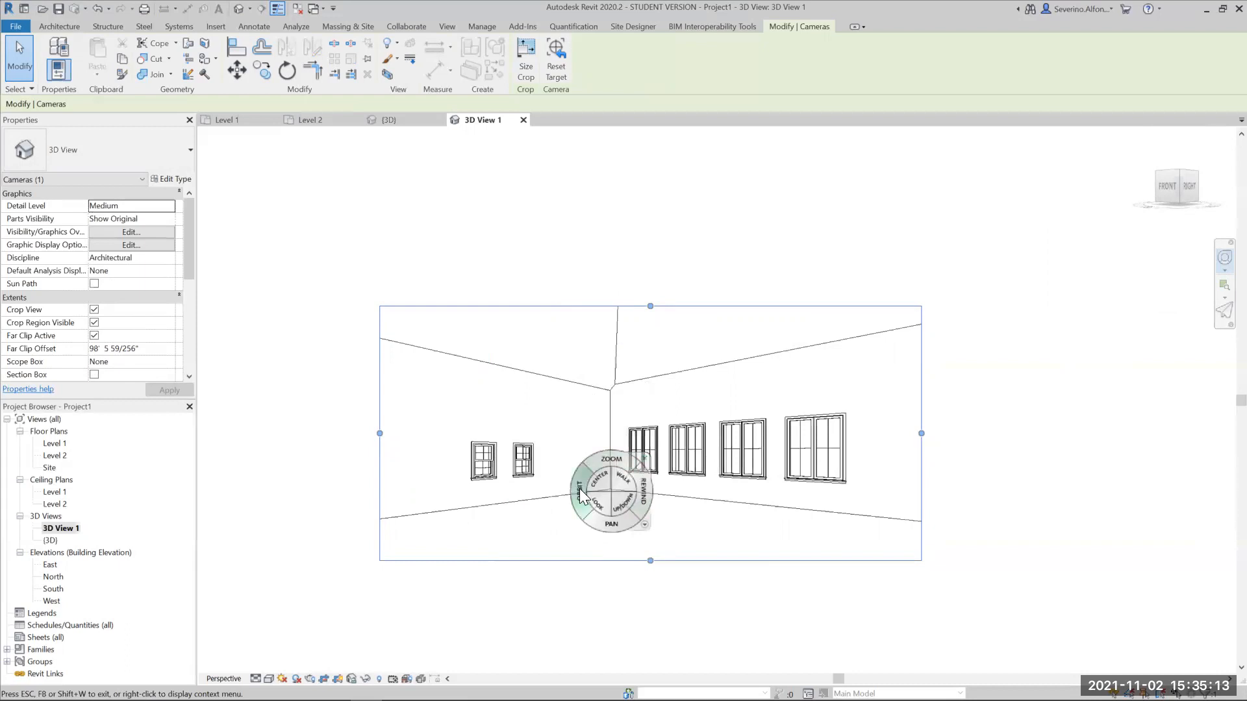
{"action": "left_click_drag", "start_coordinate": [581, 491], "coordinate": [636, 583]}
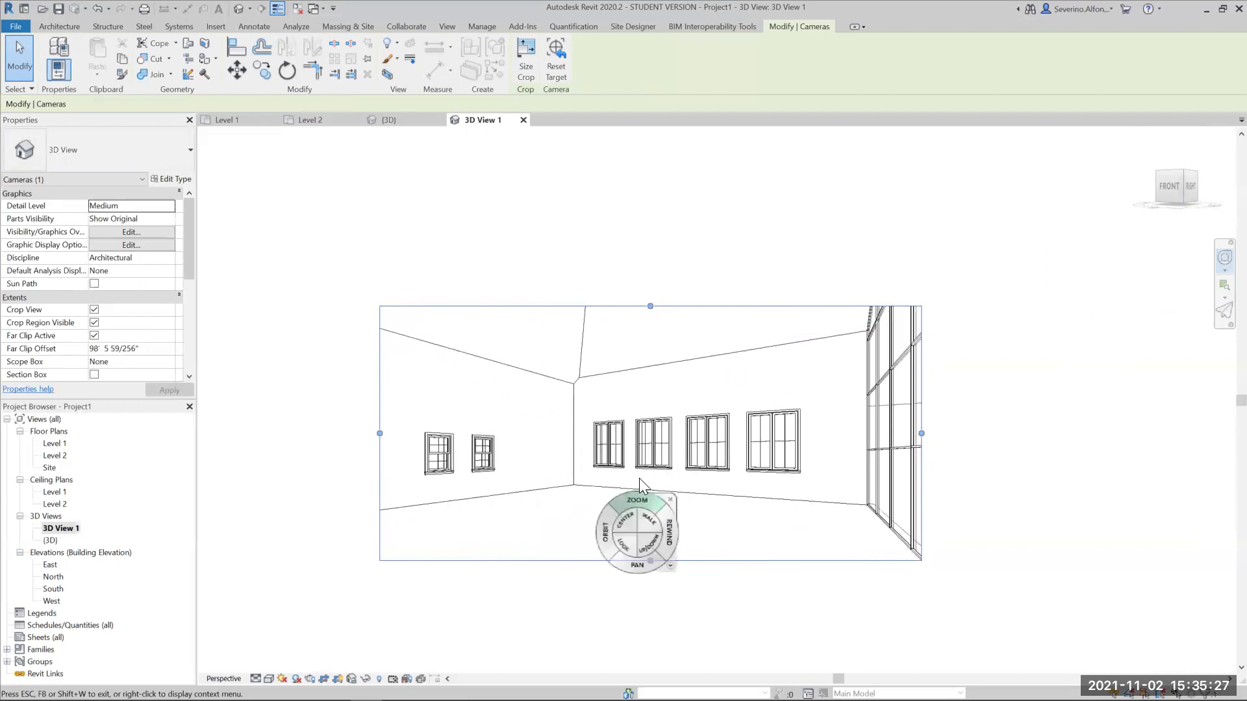
{"action": "left_click_drag", "start_coordinate": [643, 401], "coordinate": [645, 443]}
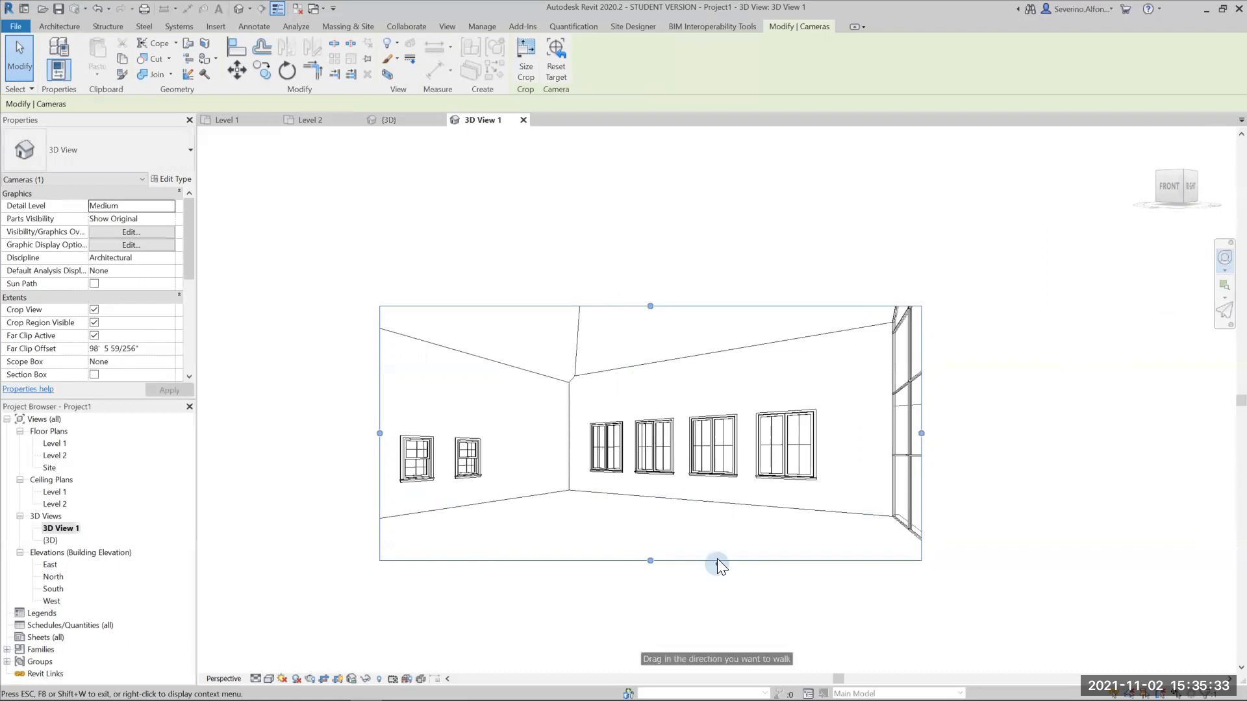
{"action": "left_click_drag", "start_coordinate": [717, 556], "coordinate": [753, 552]}
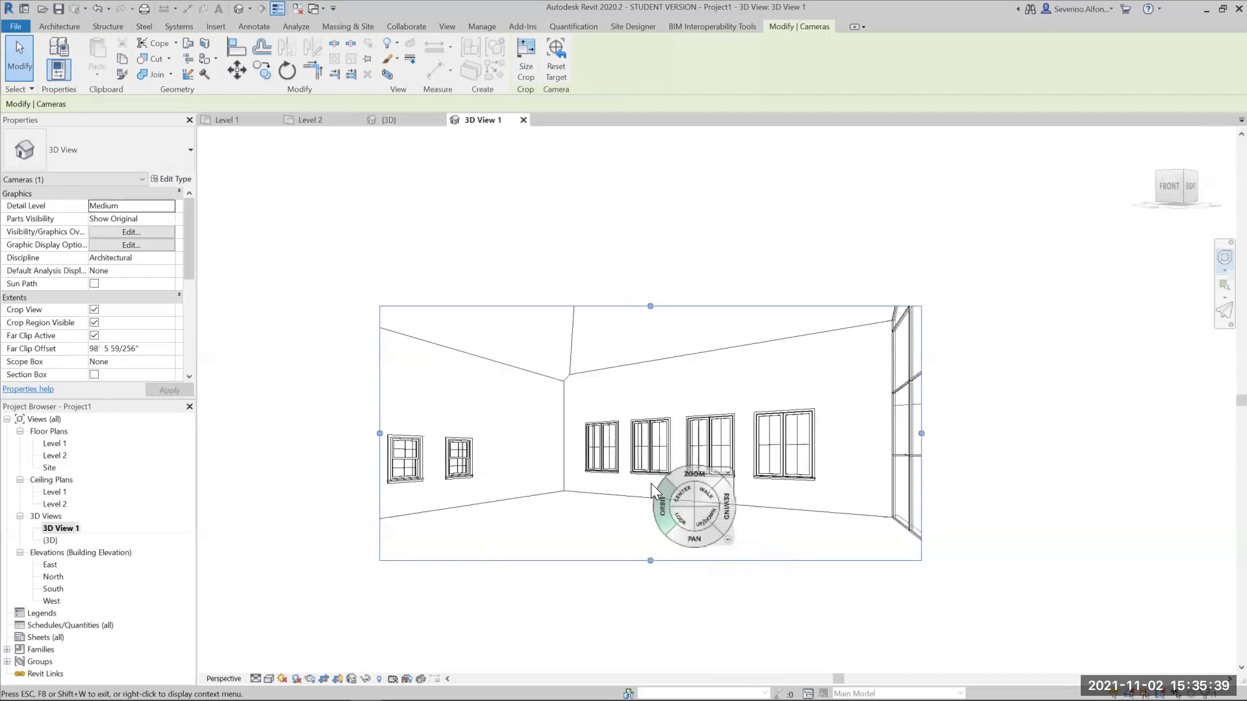
{"action": "left_click_drag", "start_coordinate": [676, 513], "coordinate": [769, 515]}
{"action": "mouse_move", "coordinate": [693, 453]}
{"action": "left_mouse_down"}
{"action": "mouse_move", "coordinate": [494, 453]}
{"action": "mouse_move", "coordinate": [695, 455]}
{"action": "left_mouse_up"}
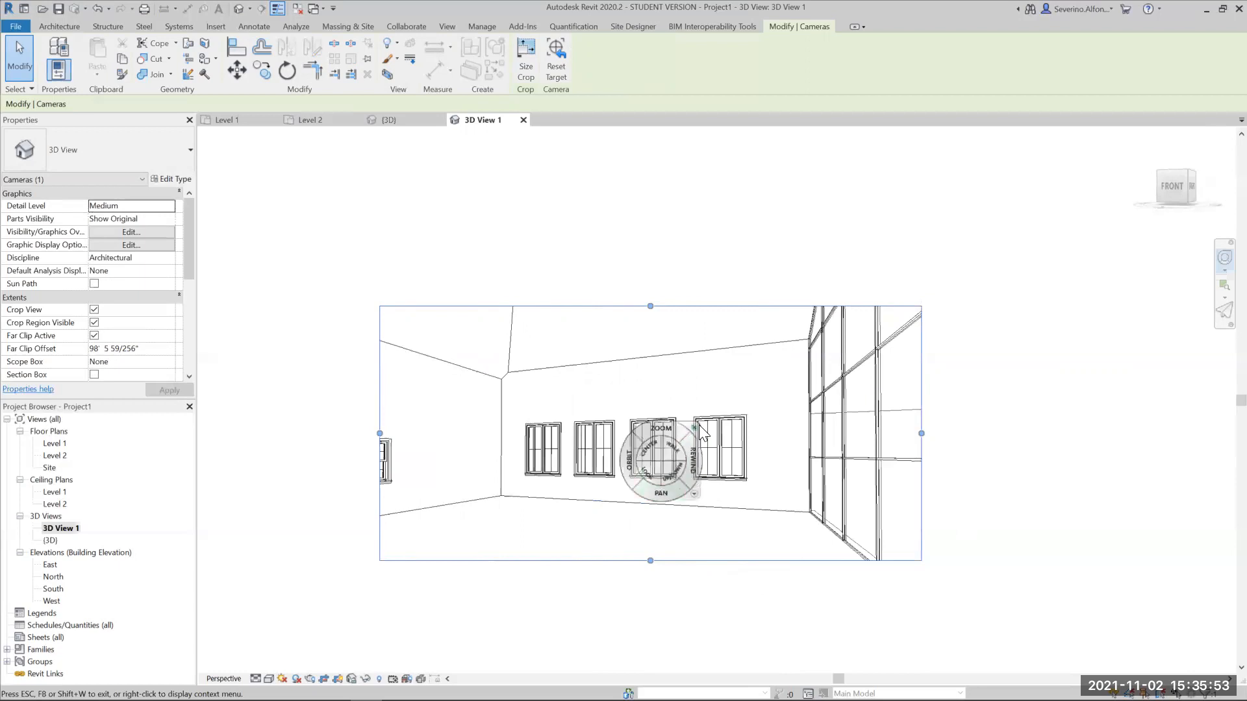
- Widen the camera's field of view using Increase/Decrease Focal Length, and reopen the Full Navigation Wheel
{"action": "left_click", "coordinate": [695, 491]}
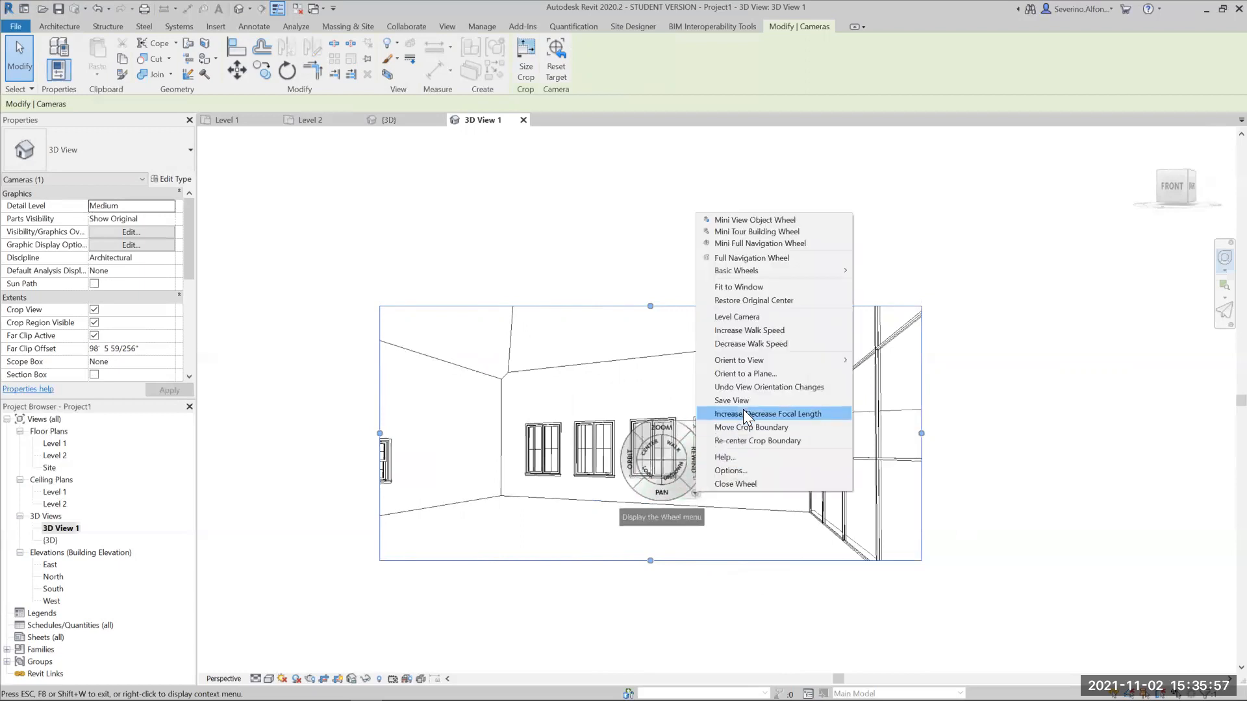
{"action": "left_click", "coordinate": [769, 413]}
{"action": "left_click_drag", "start_coordinate": [559, 431], "coordinate": [599, 465]}
{"action": "key", "text": "Escape"}
{"action": "key", "text": "Escape"}
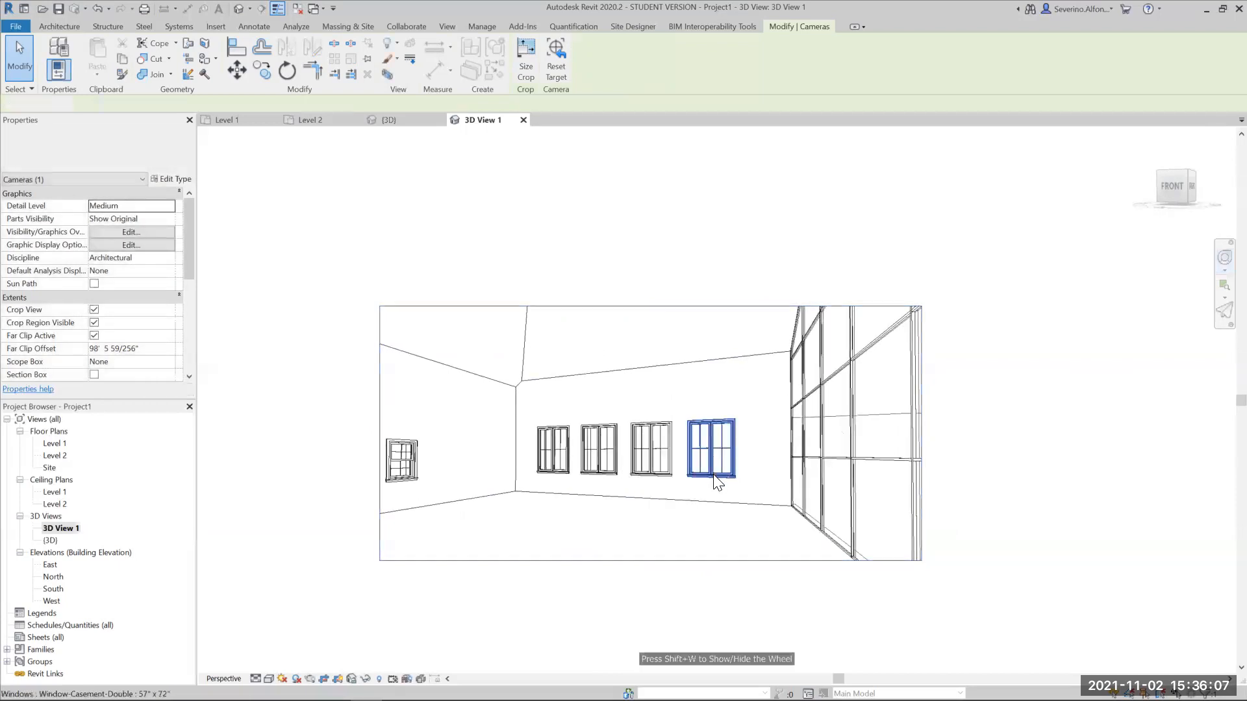
{"action": "left_click", "coordinate": [1220, 281]}
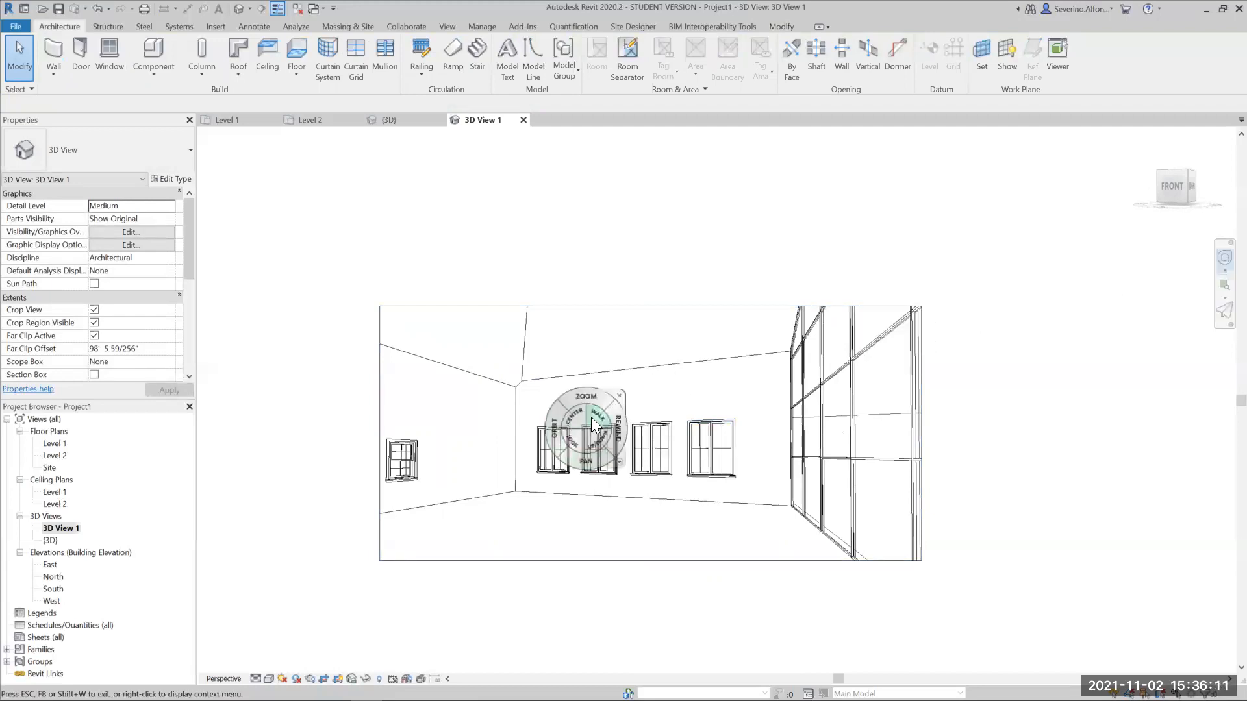
- Extend the 3D View 1 crop region upward and slightly downward, and trim its curtain wall side to frame the room
{"action": "key", "text": "Escape"}
{"action": "left_click", "coordinate": [669, 561]}
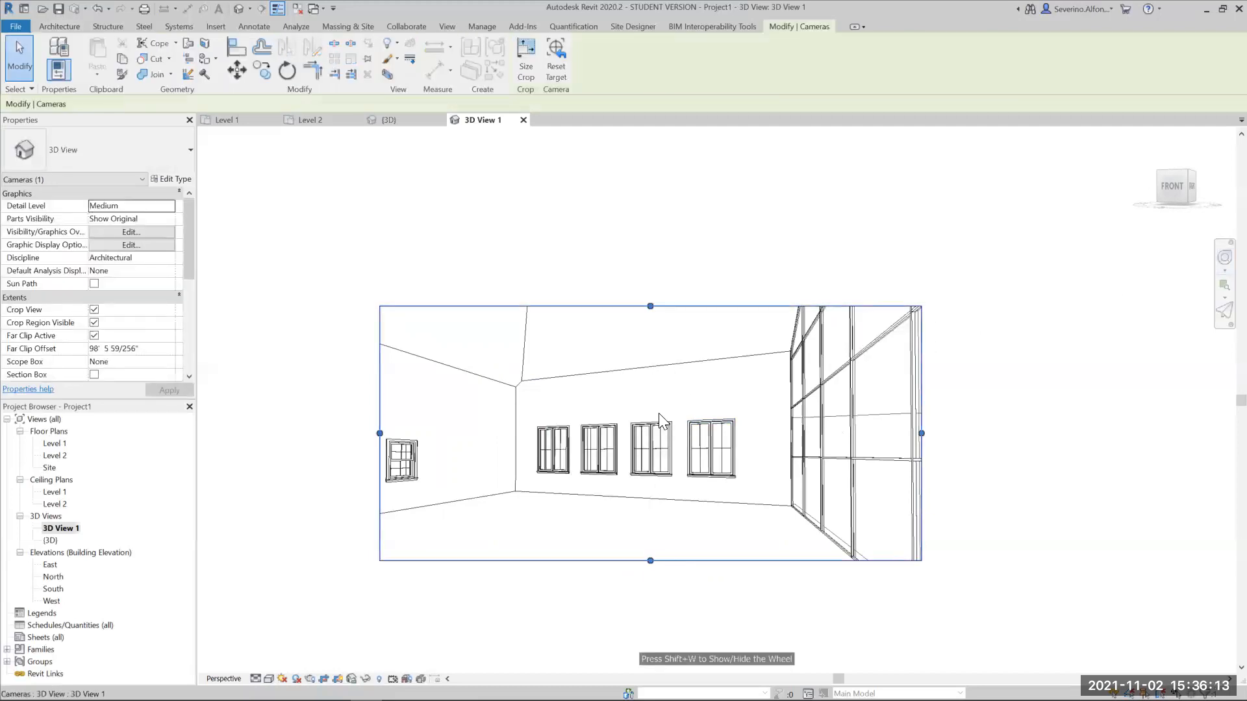
{"action": "left_click_drag", "start_coordinate": [650, 306], "coordinate": [649, 227]}
{"action": "left_click_drag", "start_coordinate": [651, 561], "coordinate": [650, 576]}
{"action": "left_click_drag", "start_coordinate": [920, 402], "coordinate": [893, 402]}
{"action": "left_click_drag", "start_coordinate": [383, 414], "coordinate": [369, 404]}
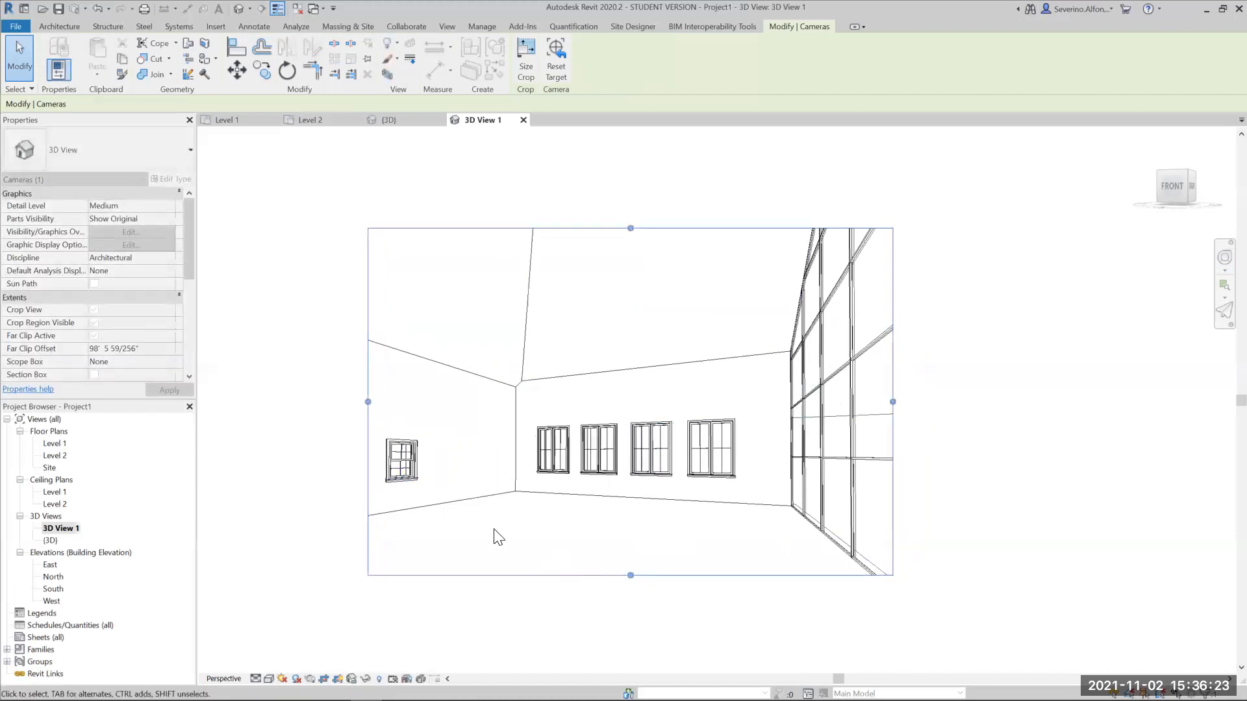
{"action": "left_click_drag", "start_coordinate": [630, 228], "coordinate": [637, 245]}
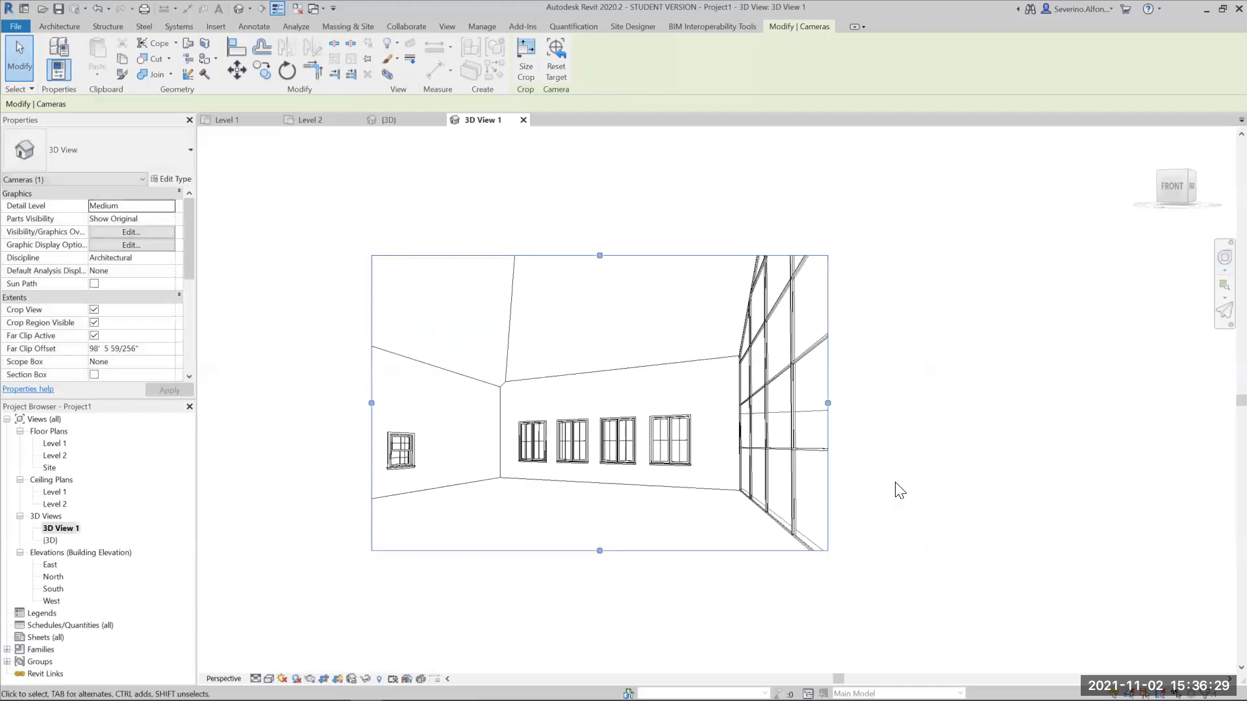
{"action": "key", "text": "Escape"}
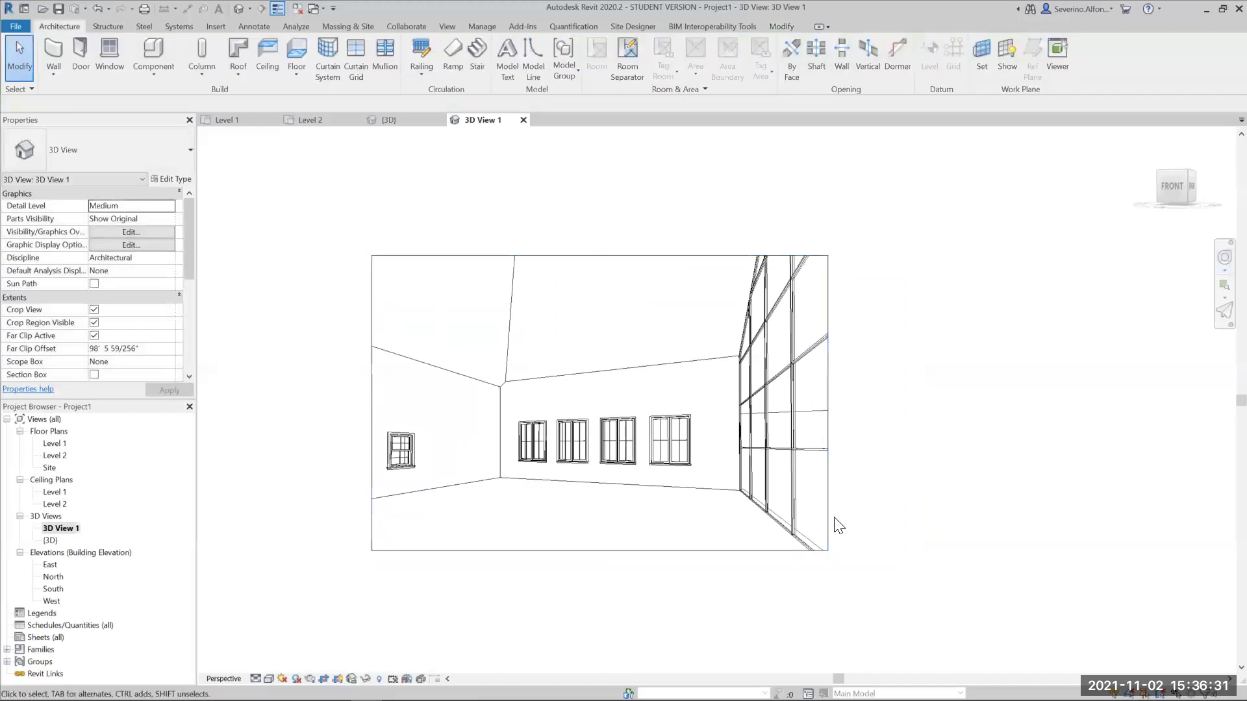
{"action": "middle_click_drag", "start_coordinate": [918, 563], "coordinate": [976, 553]}
{"action": "scroll", "coordinate": [703, 557], "scroll_direction": "up", "scroll_amount": 1}
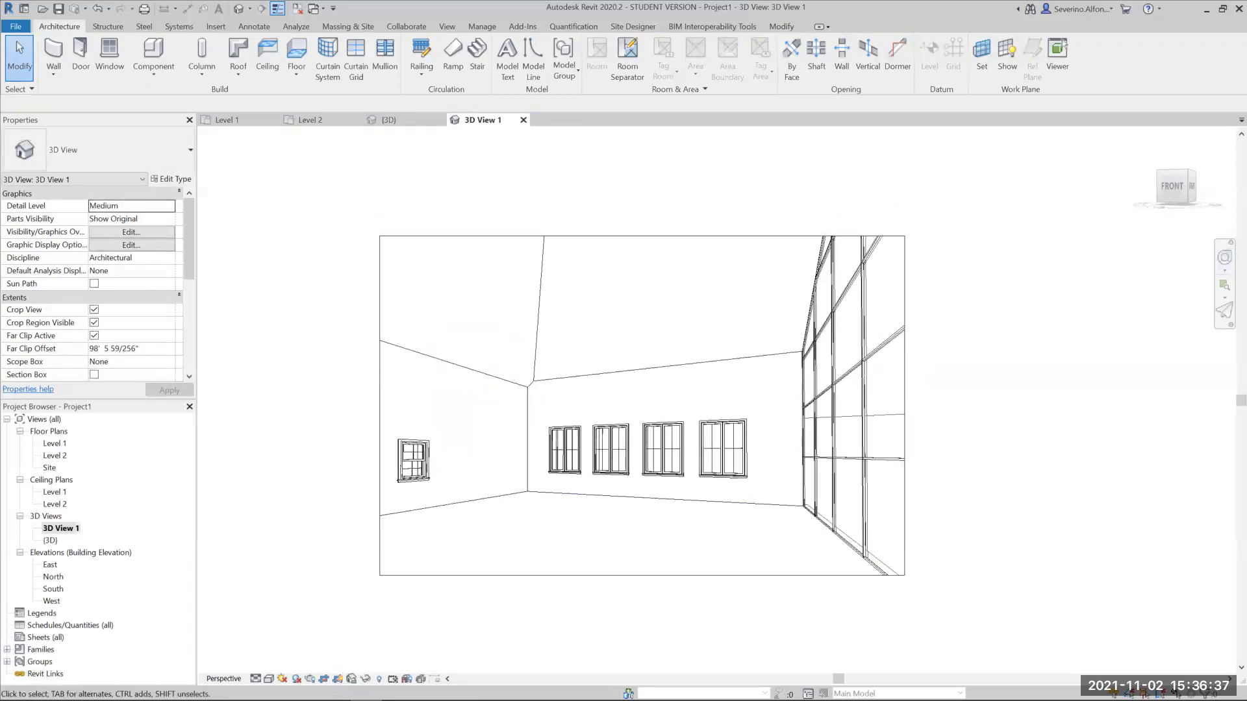
- Turn on shadows in the camera view and apply a Still solar study with the Summer Solstice preset
{"action": "left_click", "coordinate": [296, 679]}
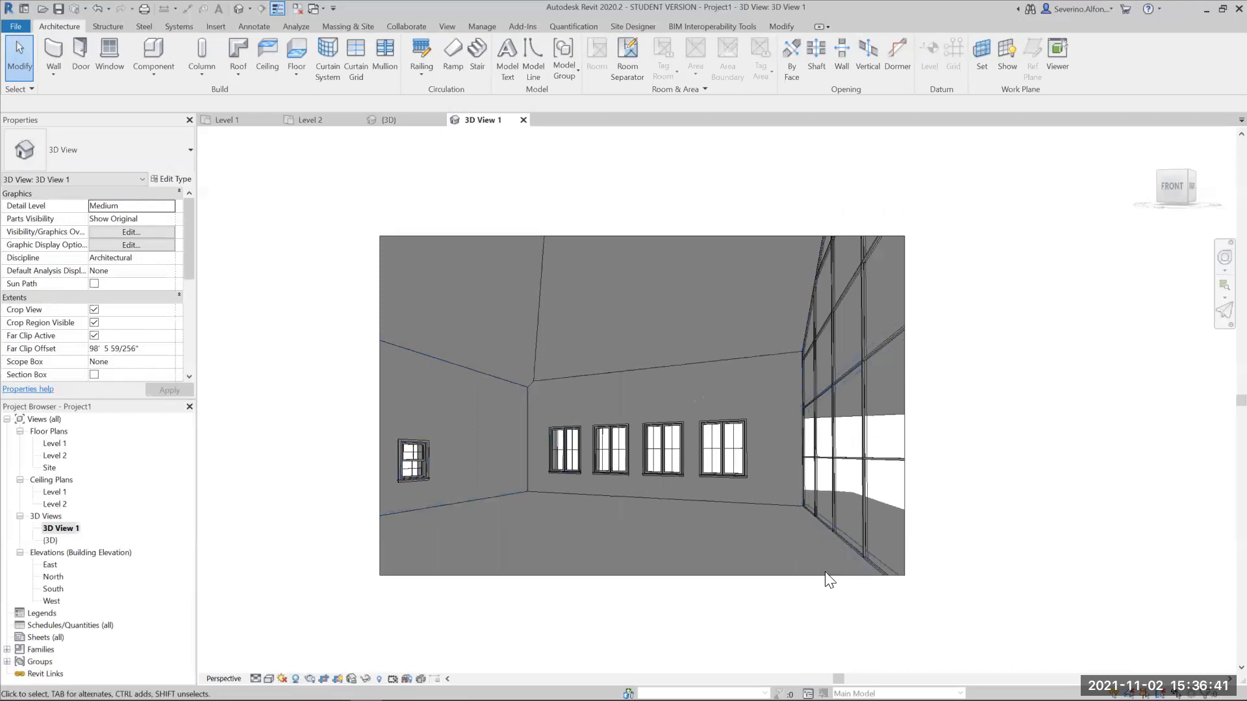
{"action": "left_click", "coordinate": [282, 678]}
{"action": "left_click", "coordinate": [308, 634]}
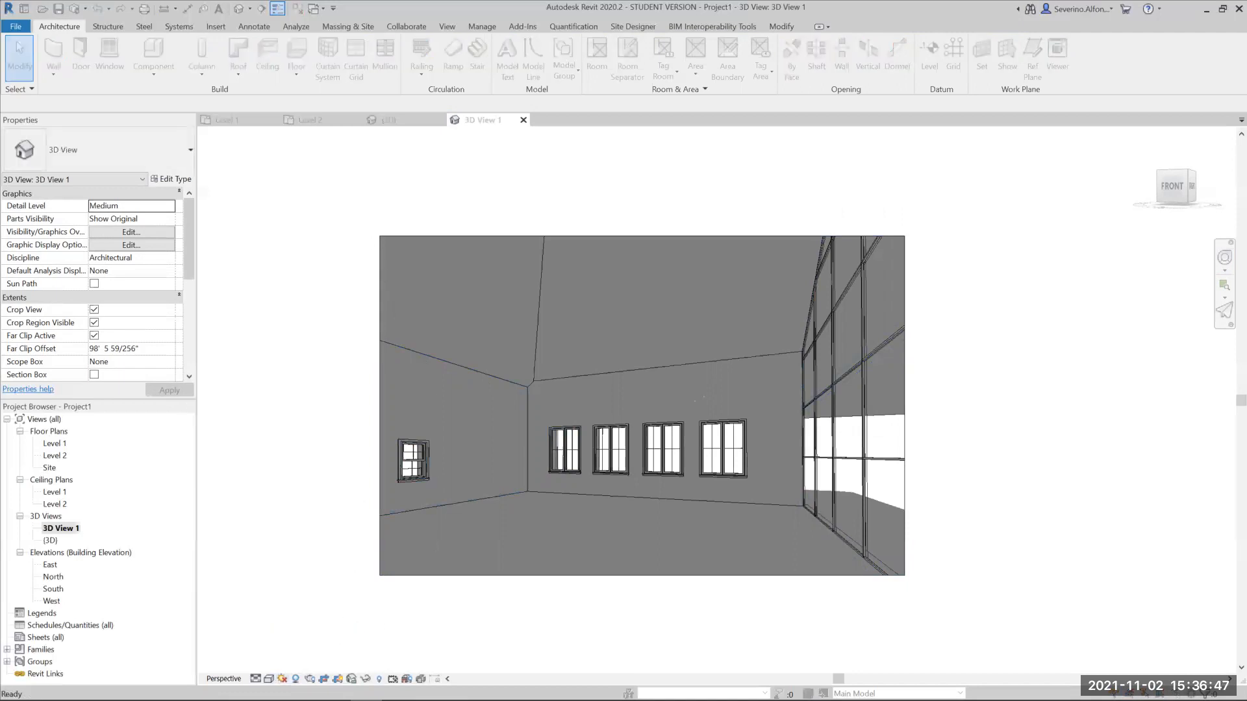
{"action": "left_click", "coordinate": [80, 160]}
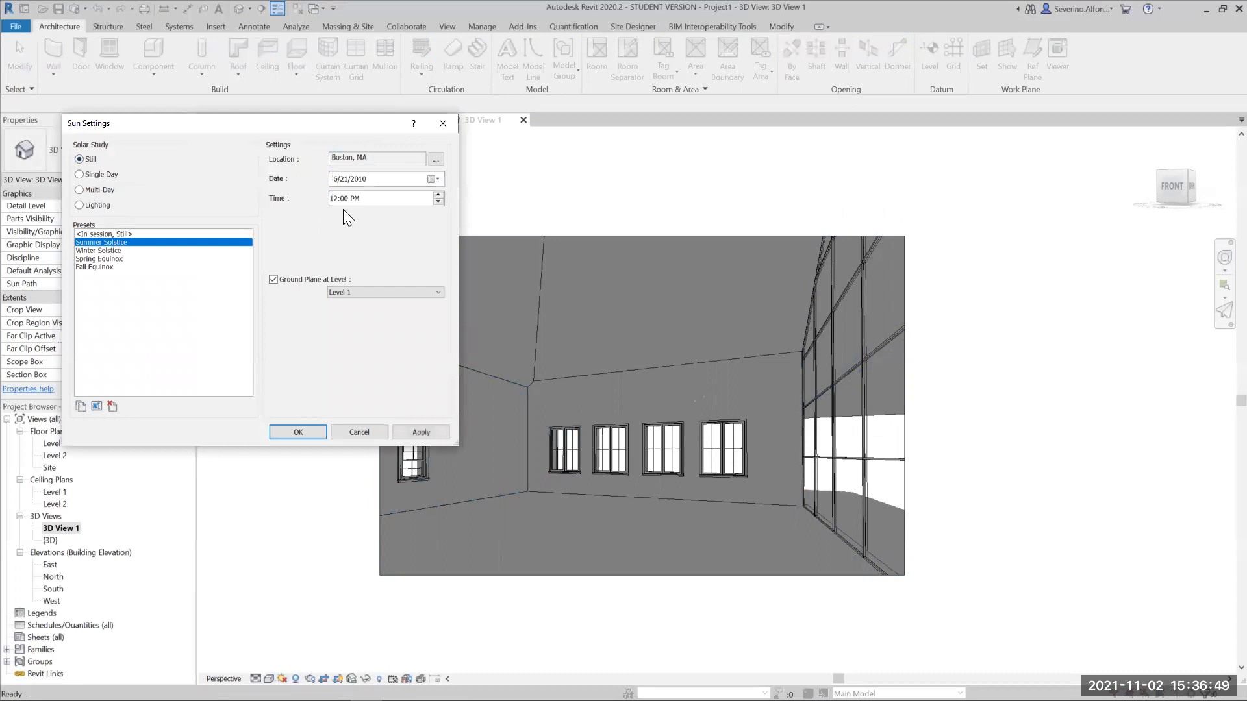
{"action": "left_click", "coordinate": [426, 432]}
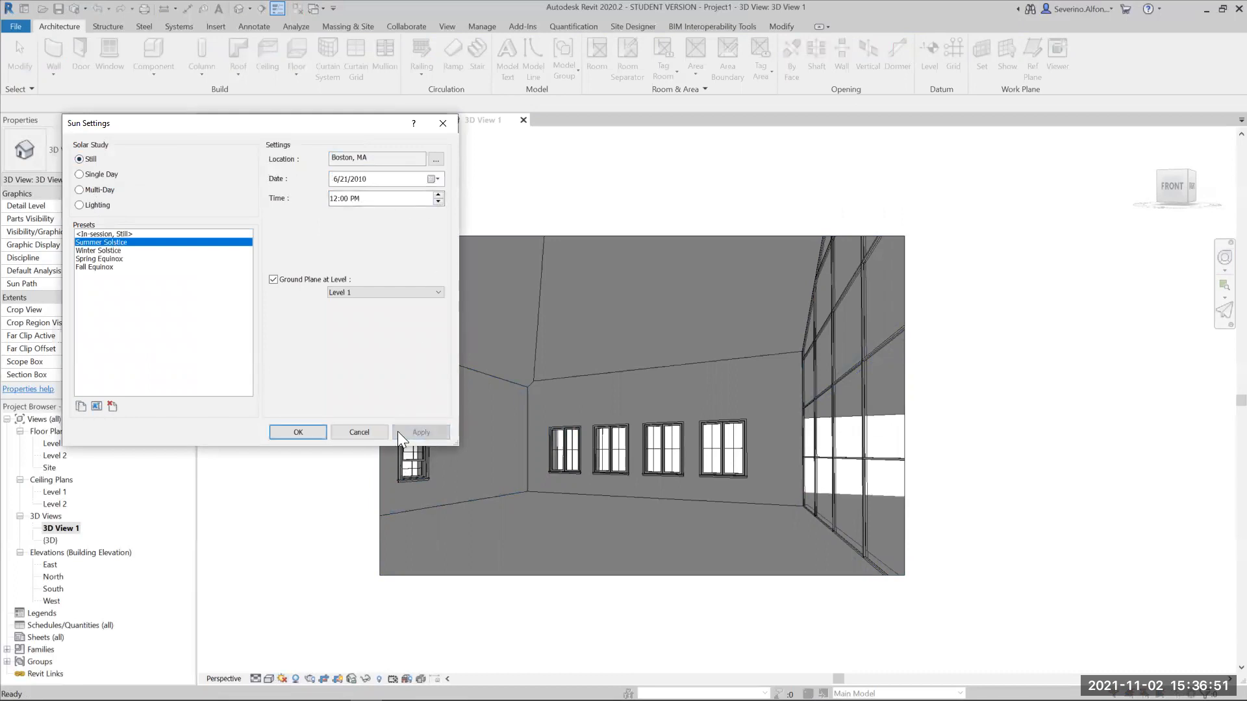
- Try the Summer Solstice sun at different times of day, including 4:00 PM, 9:00 AM and 10:00 AM
{"action": "left_click", "coordinate": [439, 195]}
{"action": "left_click", "coordinate": [434, 433]}
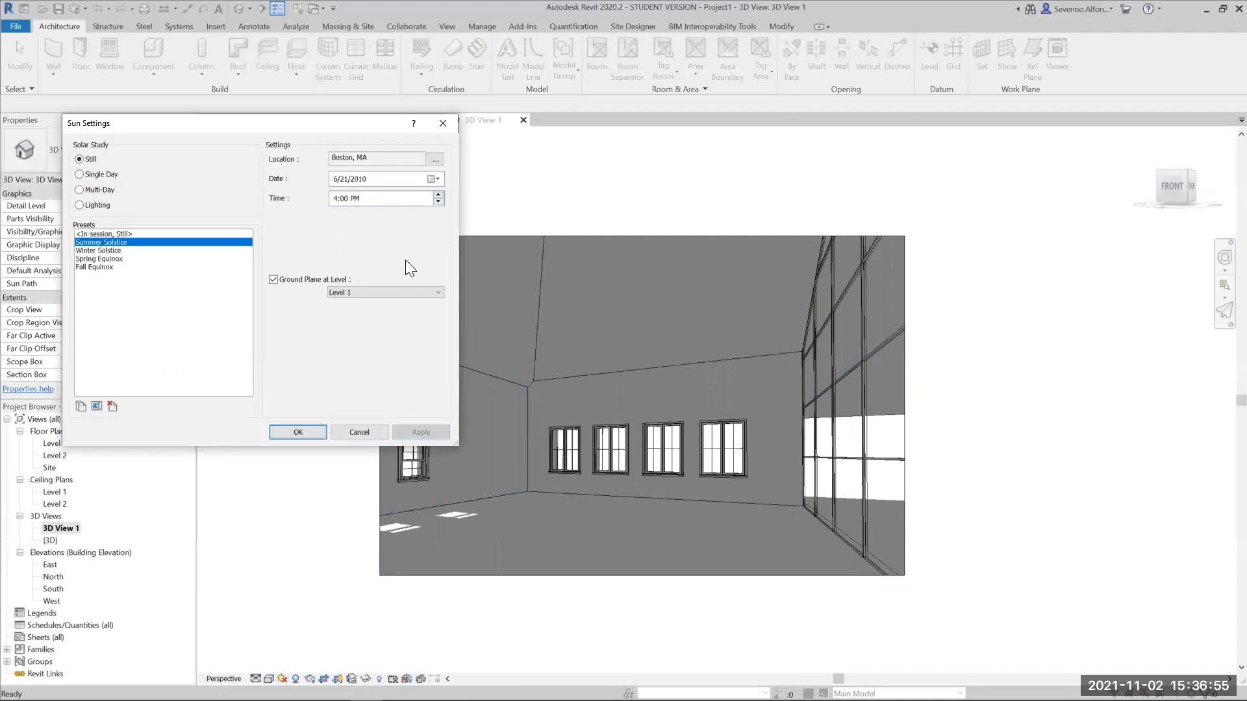
{"action": "left_click", "coordinate": [441, 201]}
{"action": "left_click", "coordinate": [424, 436]}
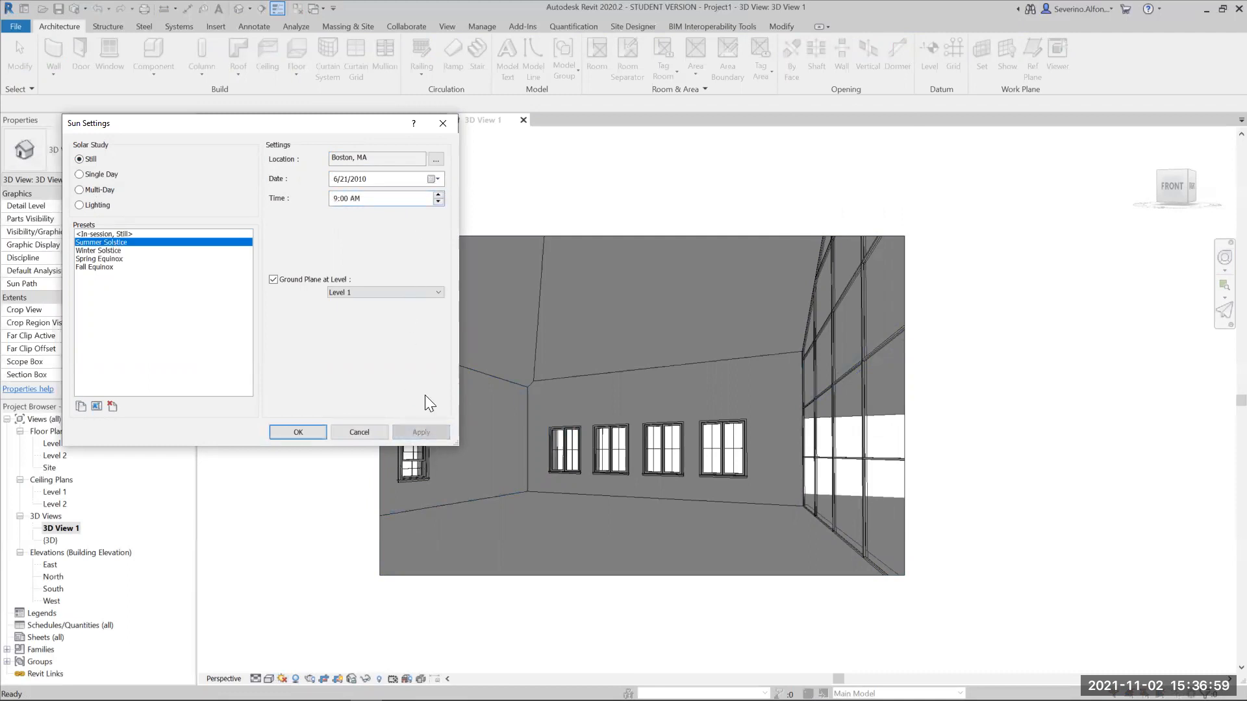
{"action": "left_click", "coordinate": [439, 197]}
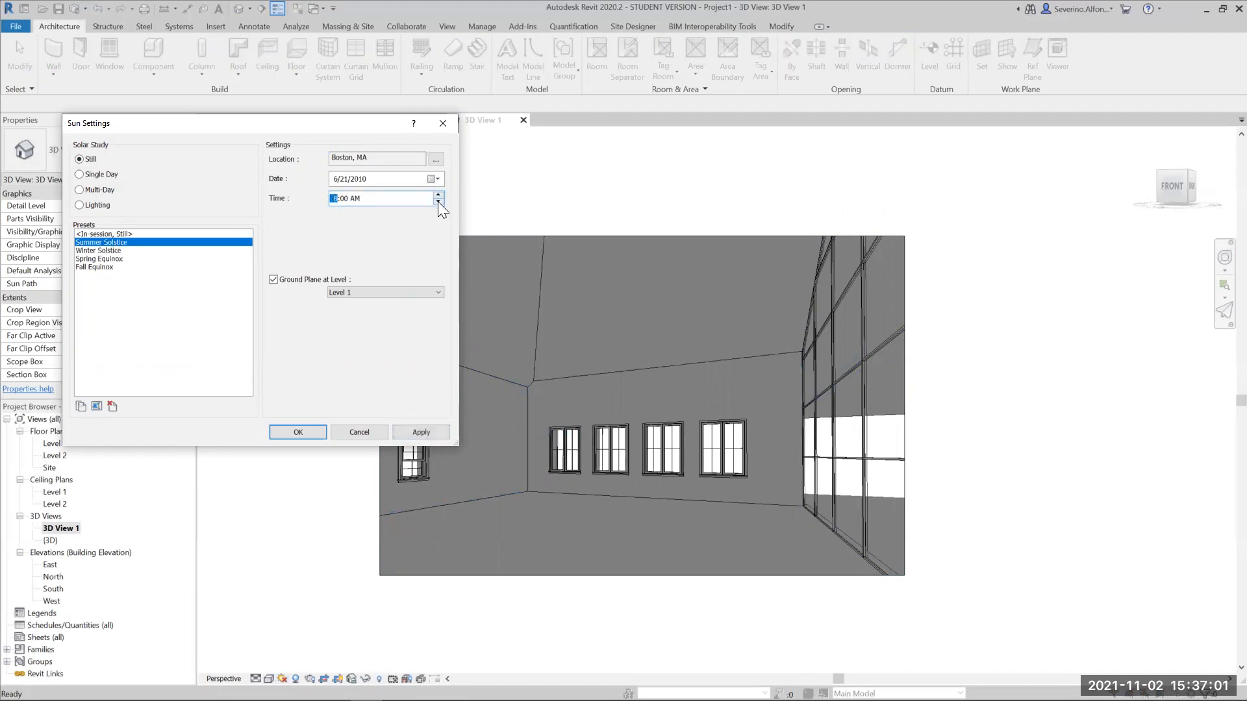
{"action": "left_click", "coordinate": [438, 431]}
{"action": "left_click", "coordinate": [439, 194]}
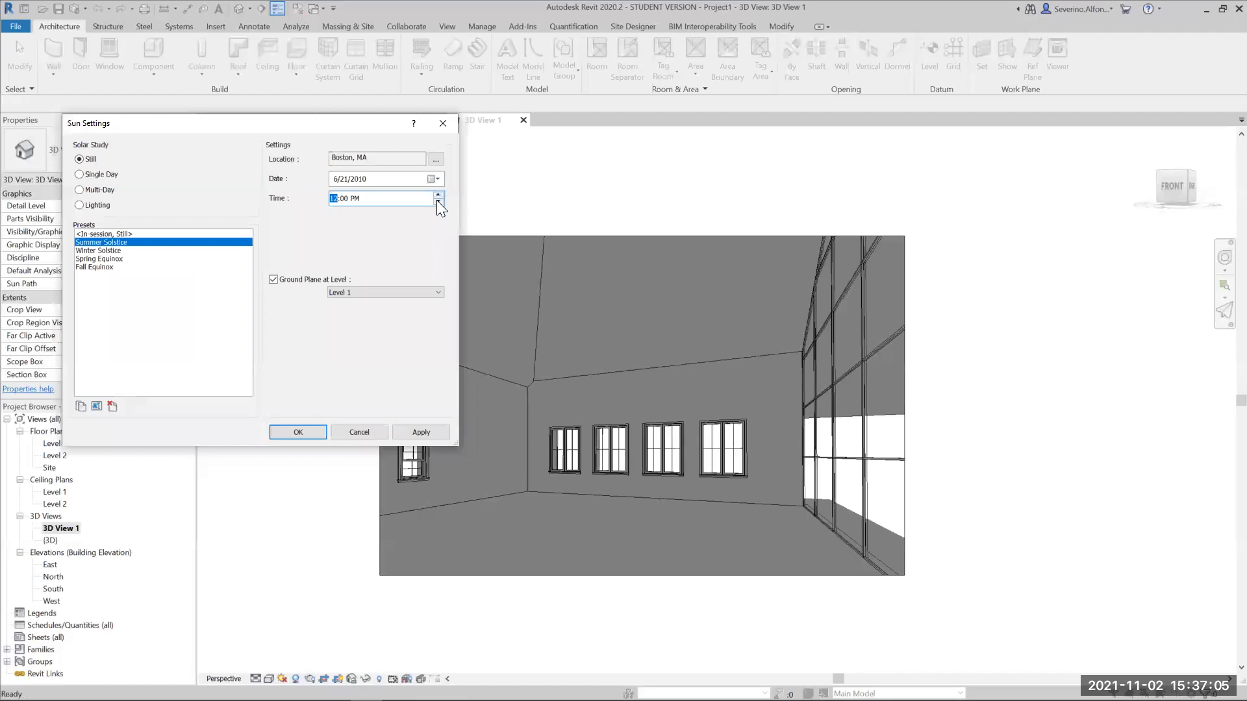
{"action": "left_click", "coordinate": [438, 203]}
{"action": "left_click", "coordinate": [428, 433]}
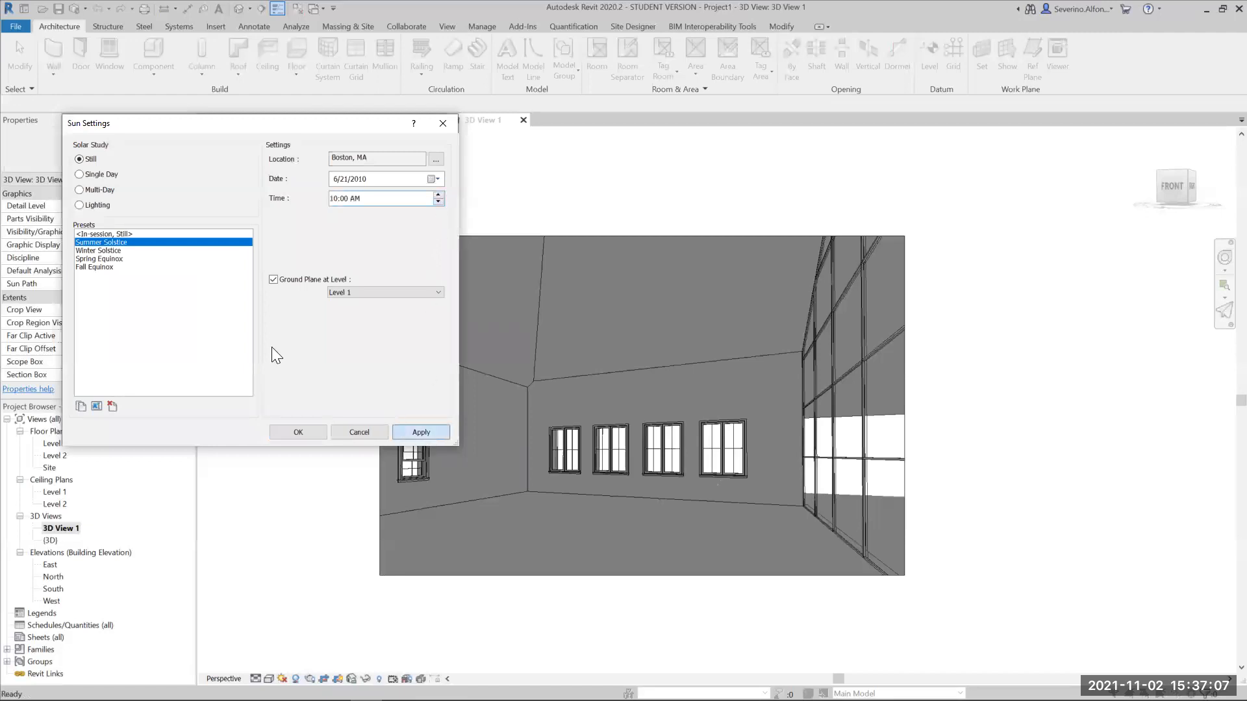
- Switch the solar study to the Winter Solstice preset and apply a time of 8:00 AM
{"action": "left_click", "coordinate": [110, 259]}
{"action": "left_click", "coordinate": [112, 251]}
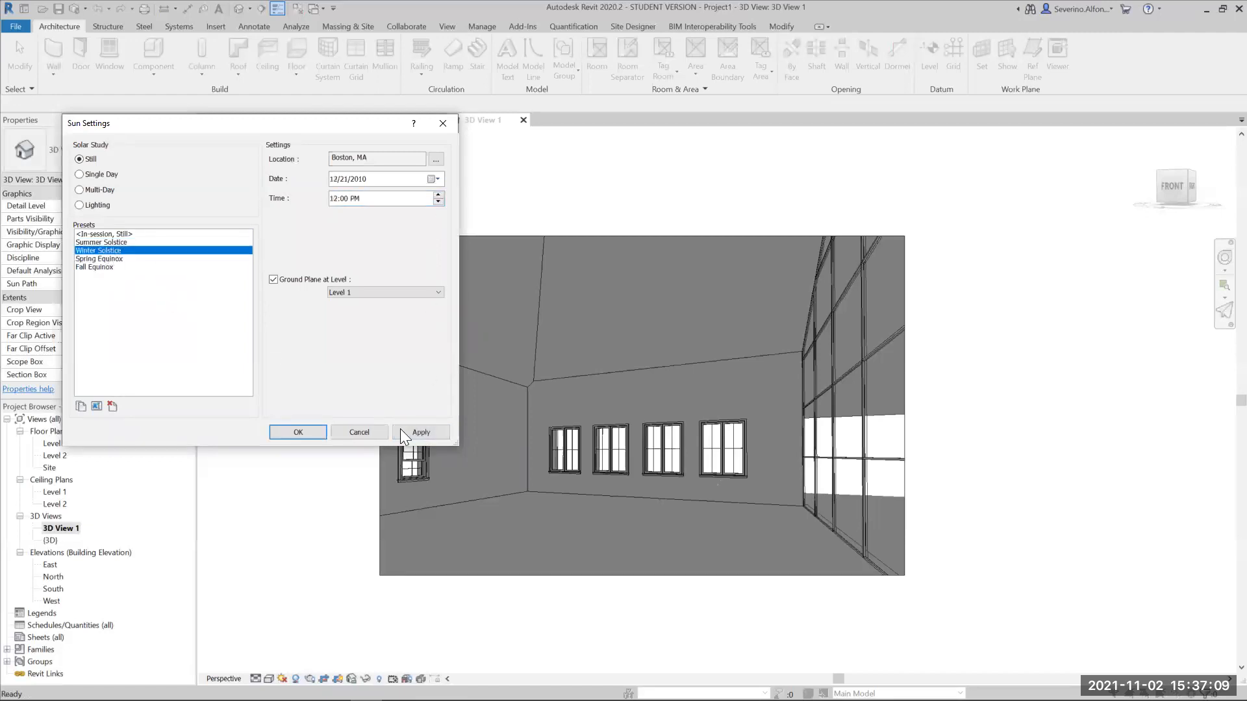
{"action": "left_click", "coordinate": [419, 432]}
{"action": "left_click", "coordinate": [439, 201]}
{"action": "left_click", "coordinate": [439, 201]}
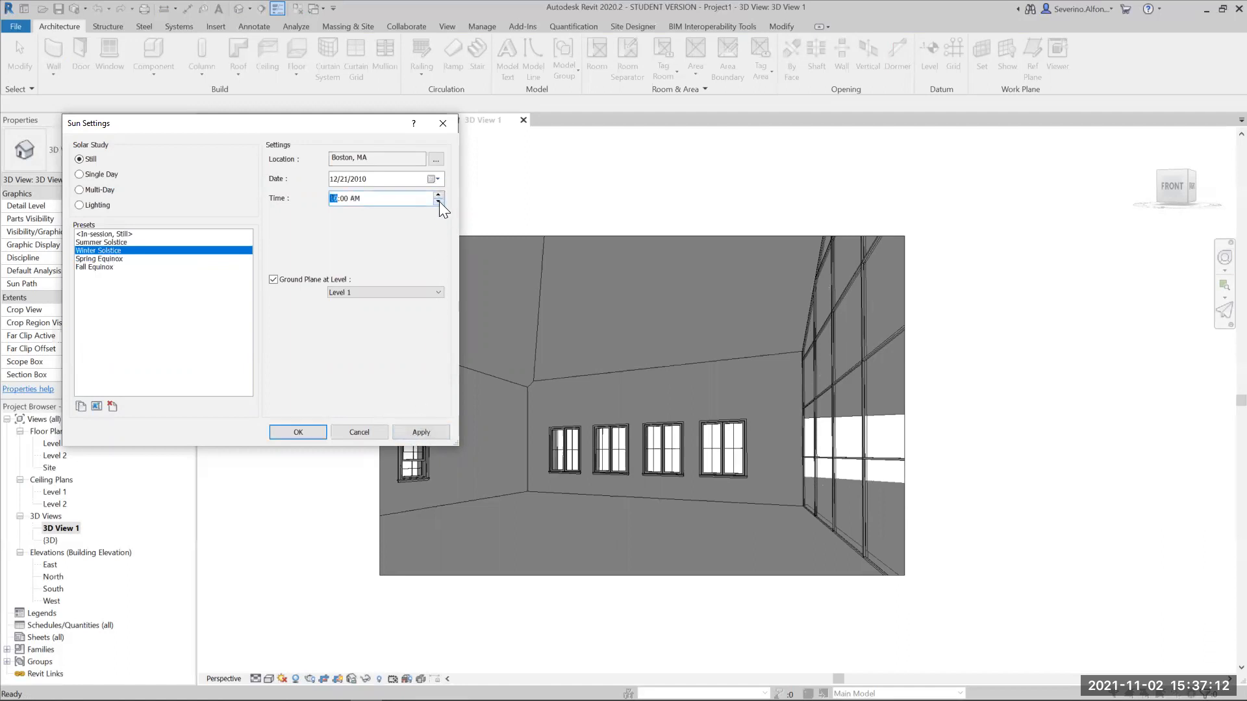
{"action": "left_click", "coordinate": [430, 431]}
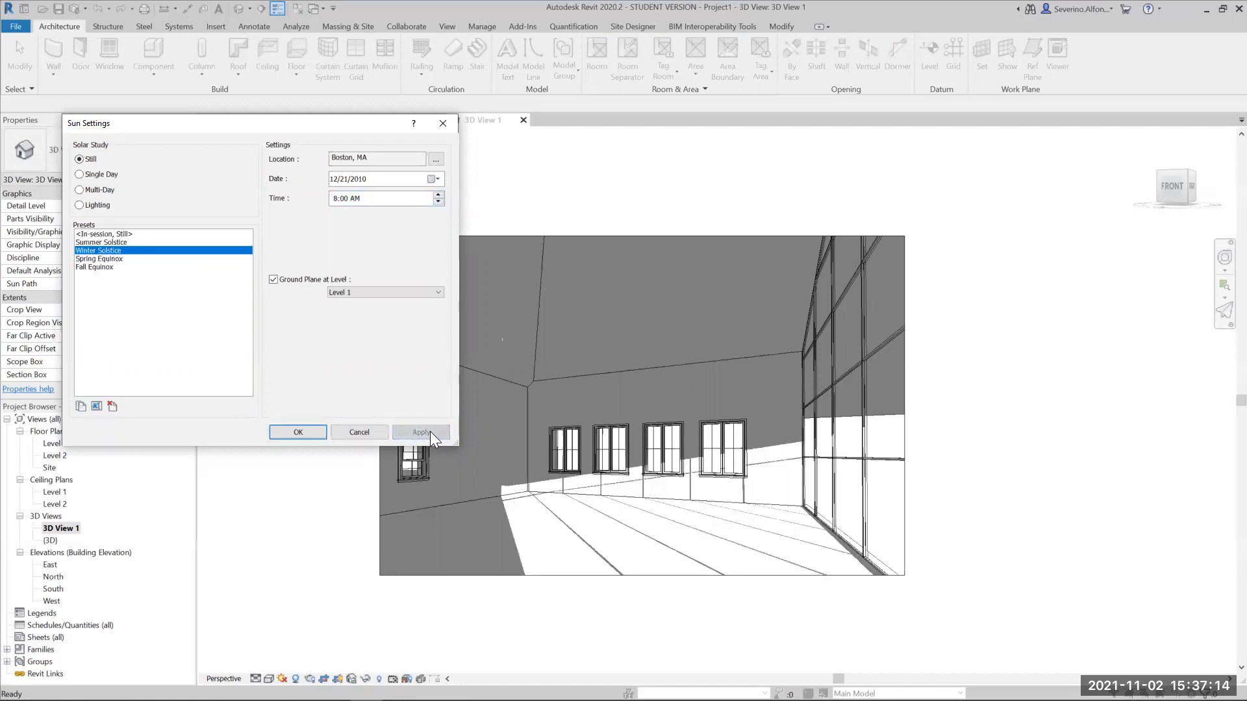
- Fine-tune the Winter Solstice sun time to 8:45 AM, apply it and close the sun settings
{"action": "left_click", "coordinate": [439, 194]}
{"action": "left_click", "coordinate": [434, 431]}
{"action": "left_click", "coordinate": [342, 200]}
{"action": "left_click", "coordinate": [439, 195]}
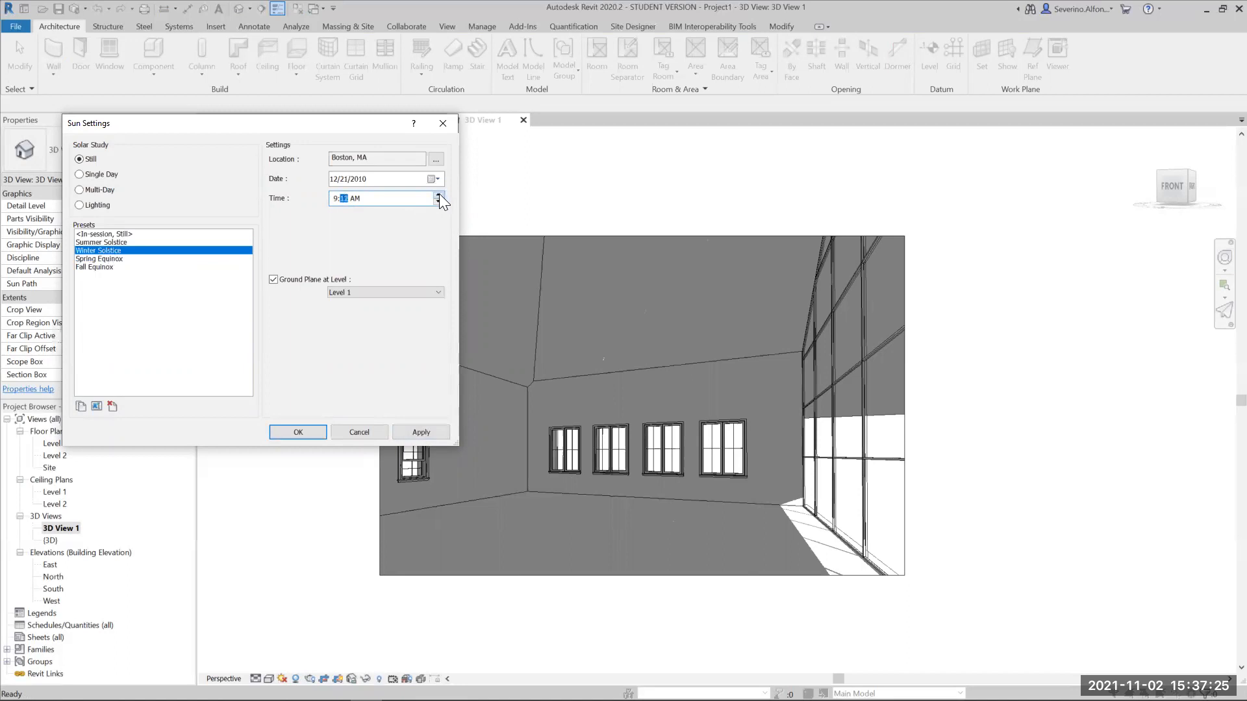
{"action": "left_click", "coordinate": [431, 434]}
{"action": "left_click", "coordinate": [439, 202]}
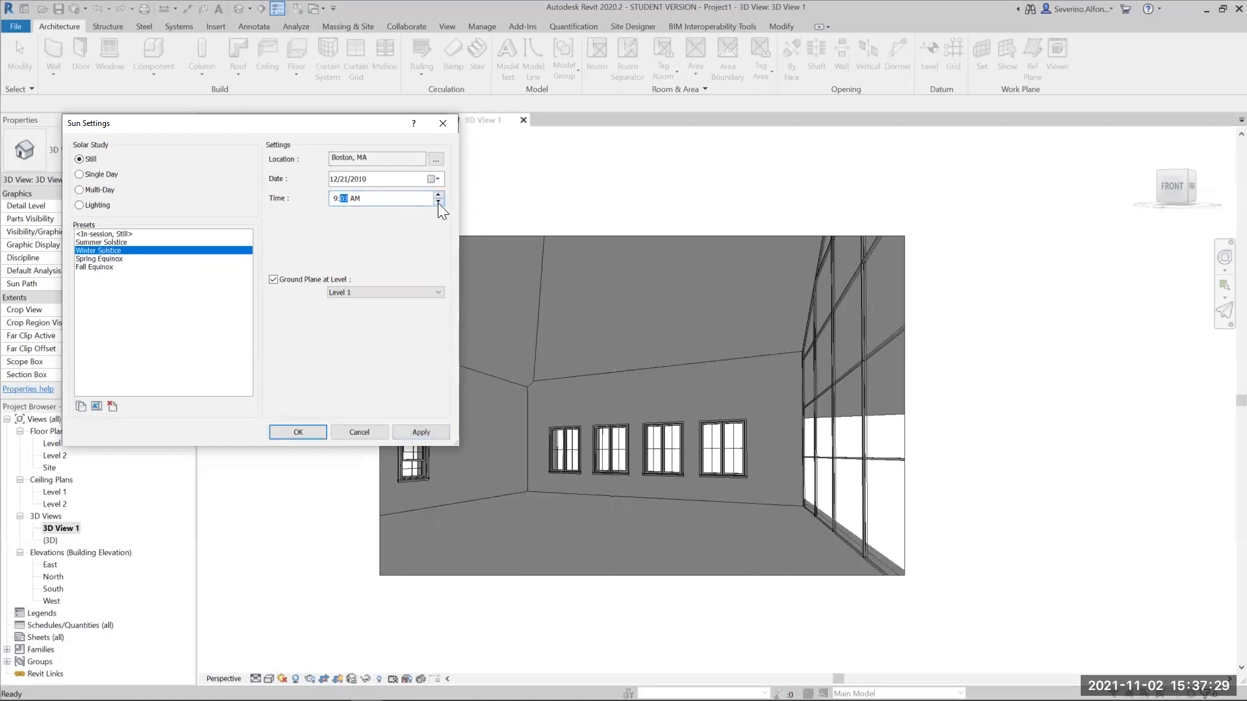
{"action": "left_click", "coordinate": [333, 198]}
{"action": "left_click", "coordinate": [411, 430]}
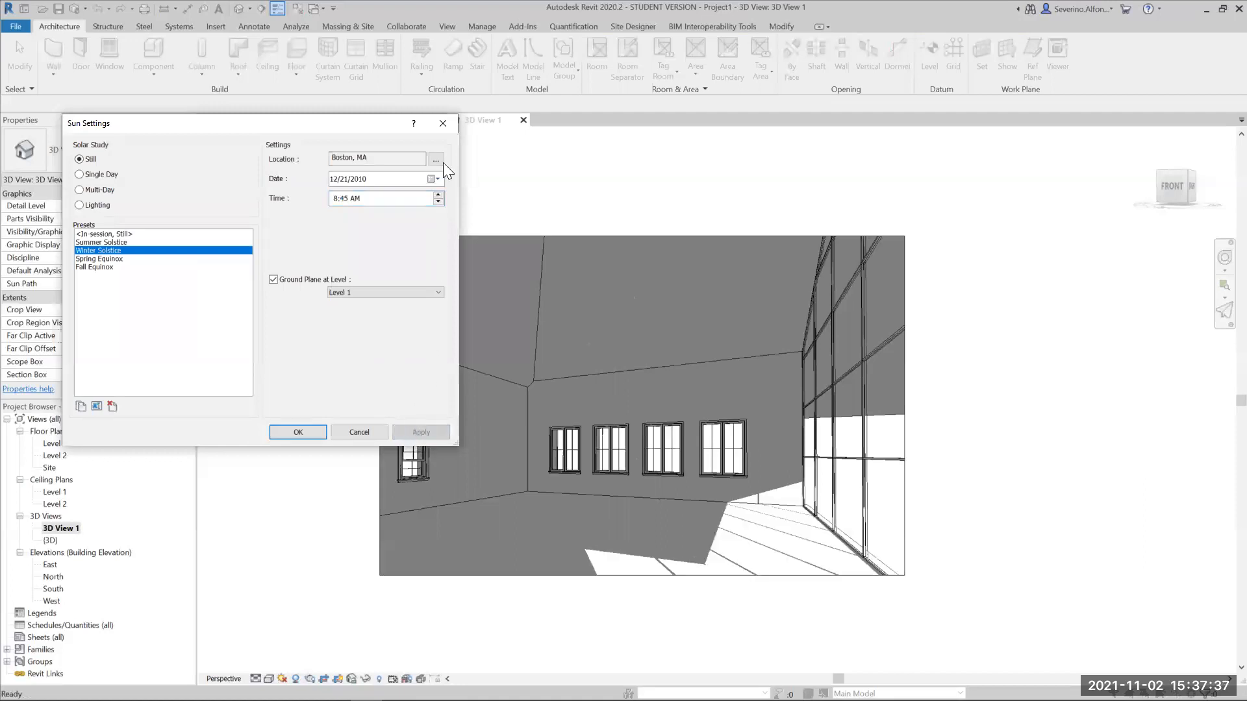
{"action": "left_click", "coordinate": [442, 125]}
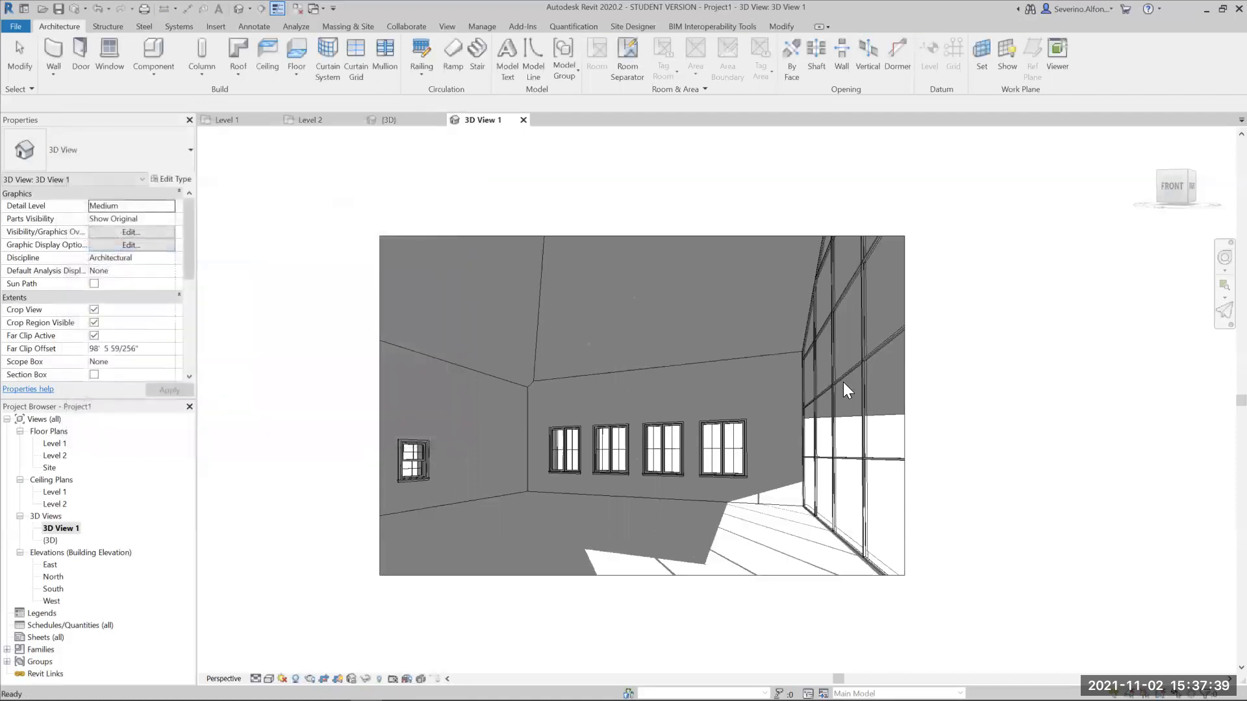
- Turn the interior camera slightly toward the east curtain wall with the navigation wheel's Look tool
{"action": "left_click", "coordinate": [832, 577]}
{"action": "left_click", "coordinate": [1224, 258]}
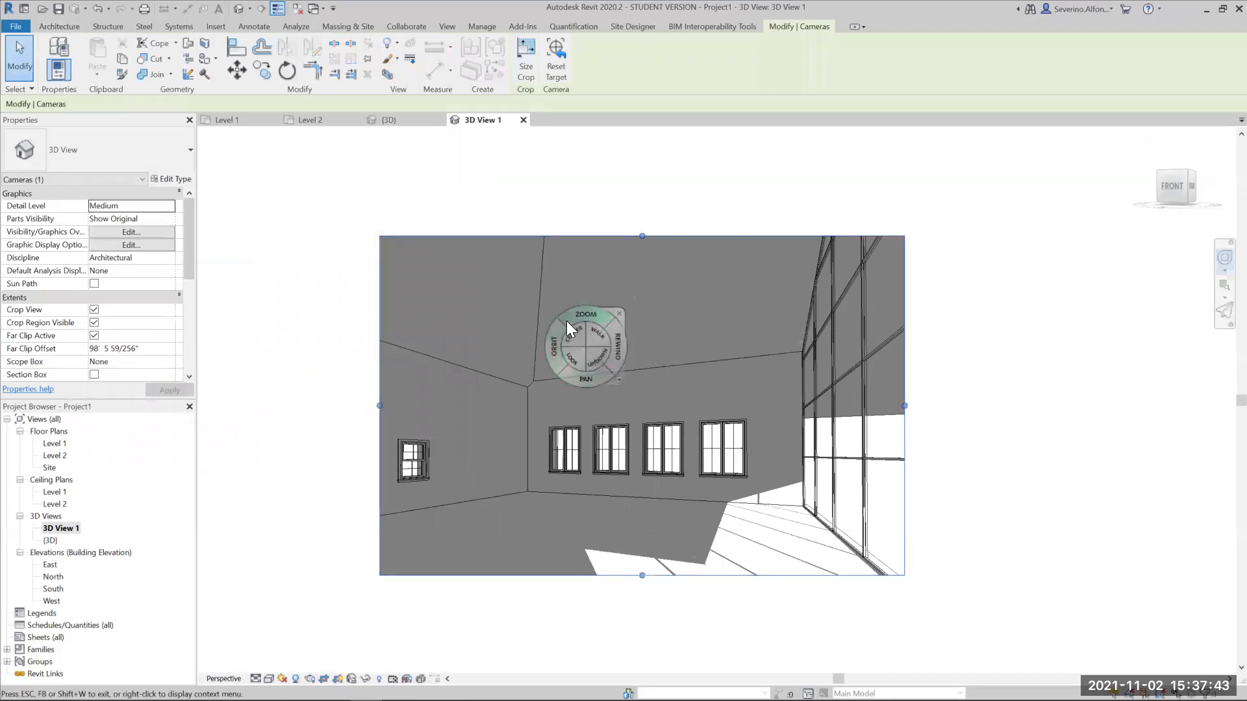
{"action": "left_click_drag", "start_coordinate": [574, 358], "coordinate": [613, 363]}
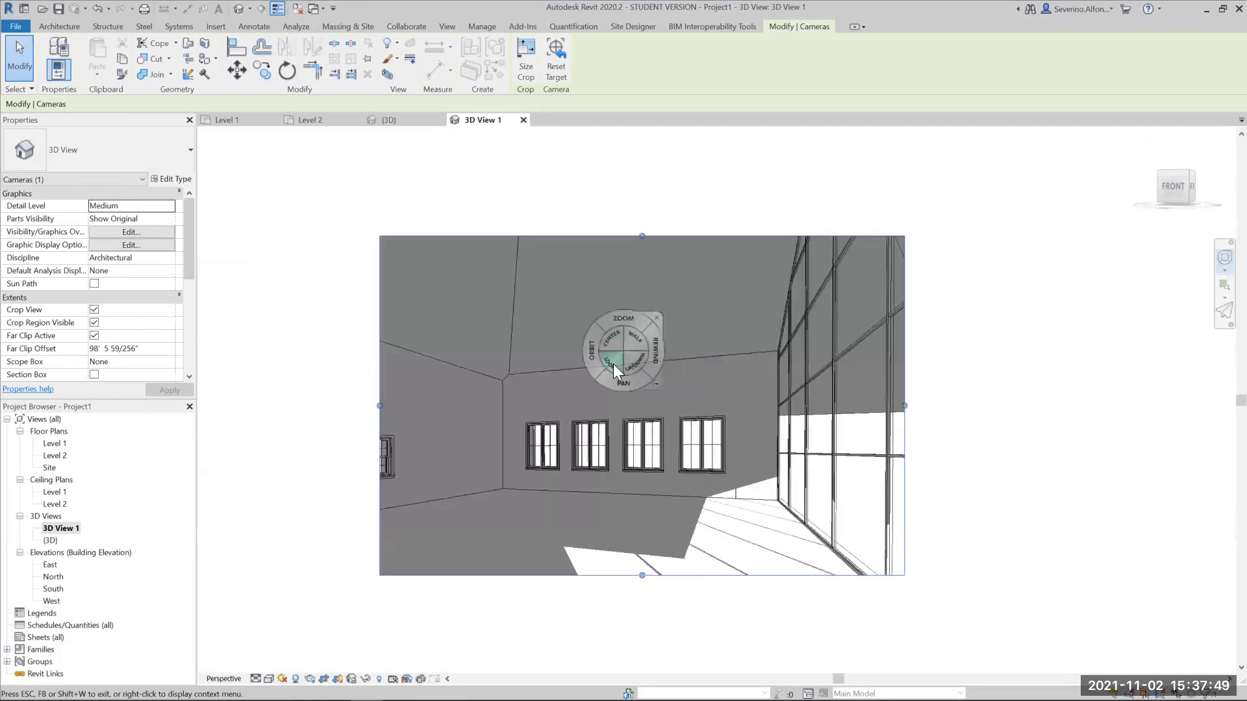
{"action": "key", "text": "Escape"}
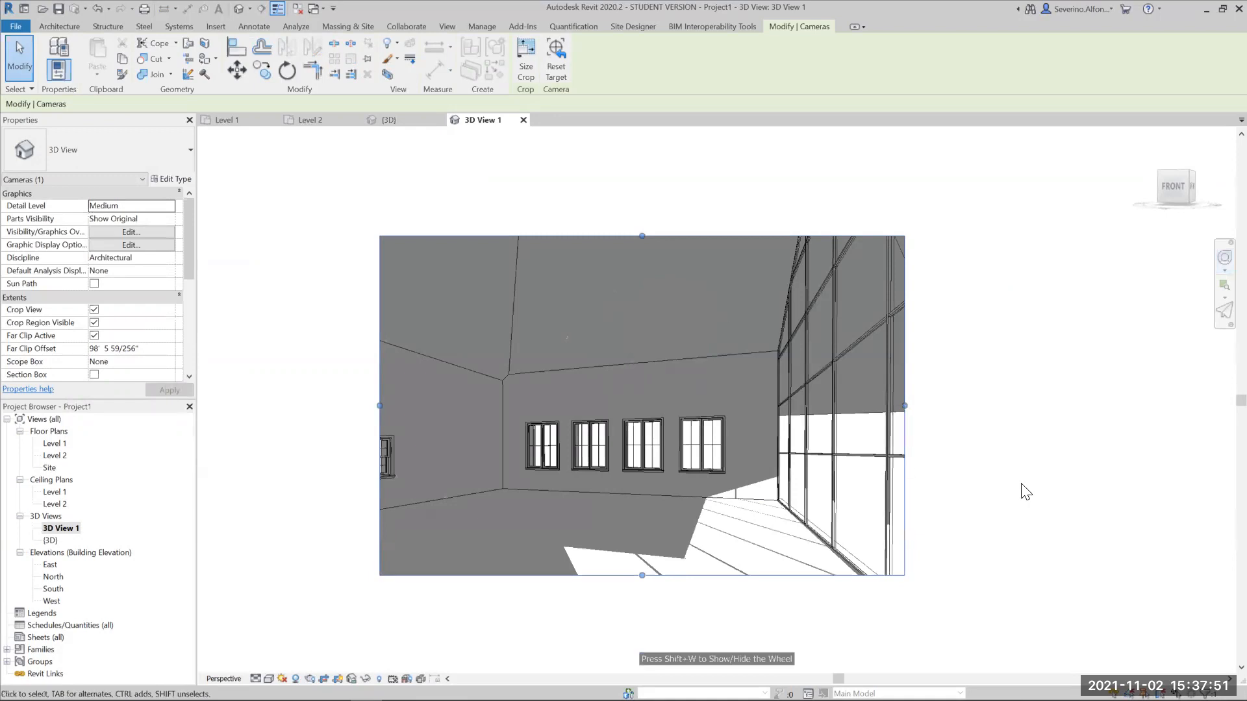
{"action": "key", "text": "Escape"}
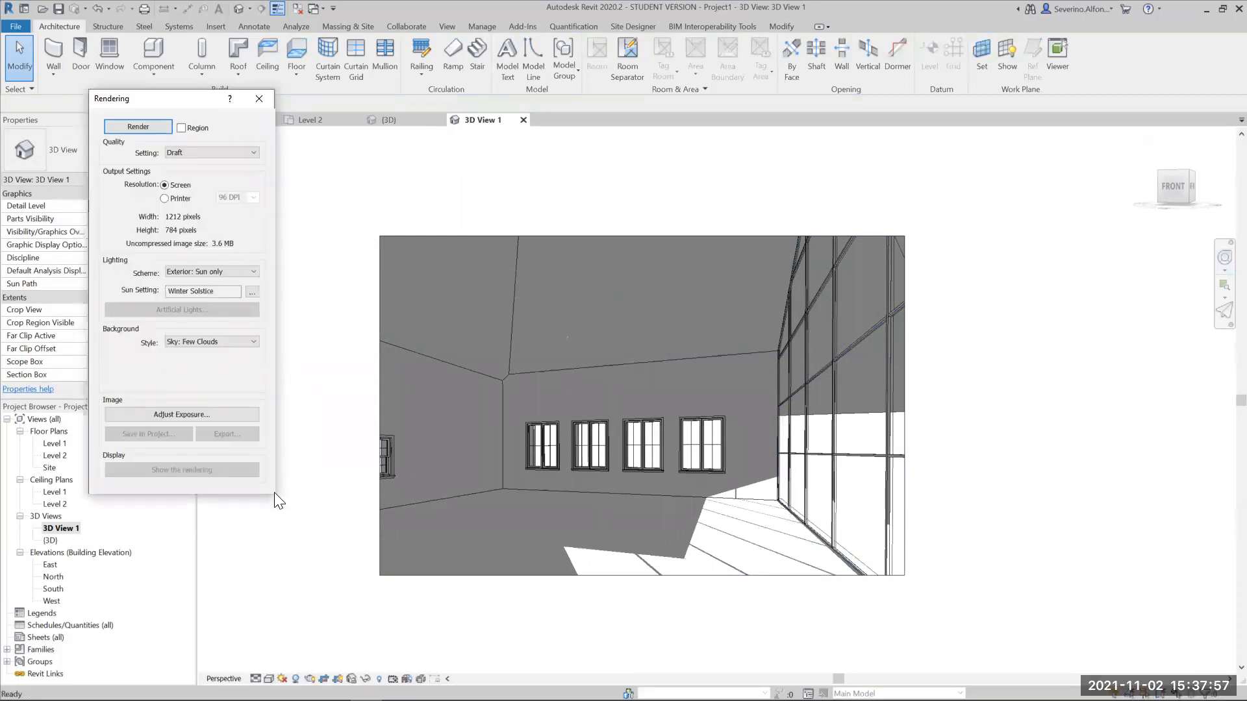
- Configure Draft quality, Interior: Sun only lighting and a Sky: Few Clouds background, and render the camera view
{"action": "left_click", "coordinate": [184, 153]}
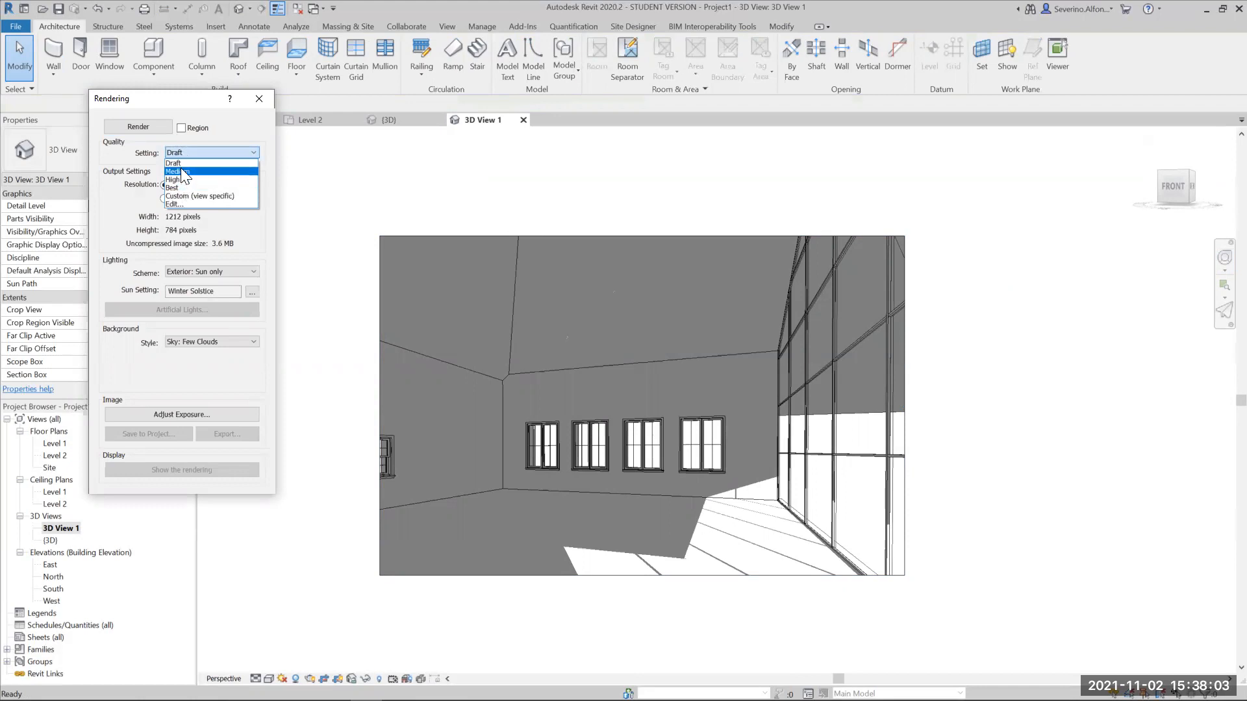
{"action": "left_click", "coordinate": [182, 163]}
{"action": "left_click", "coordinate": [198, 272]}
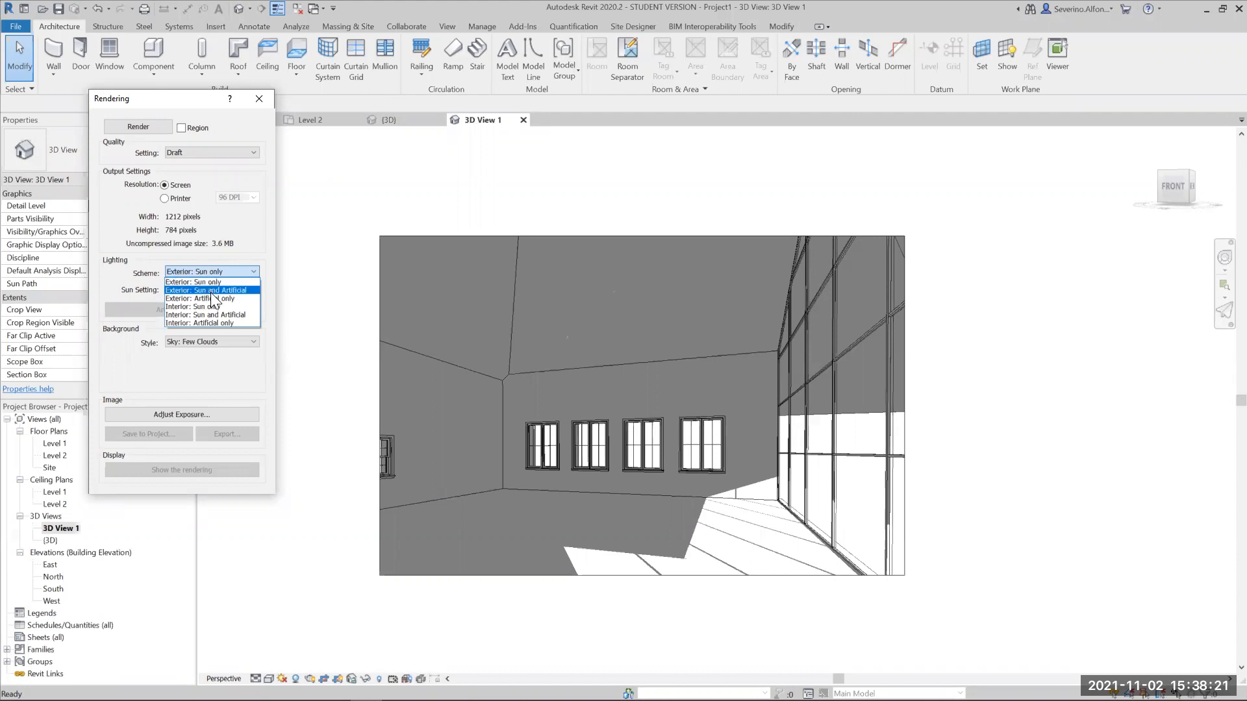
{"action": "left_click", "coordinate": [183, 307]}
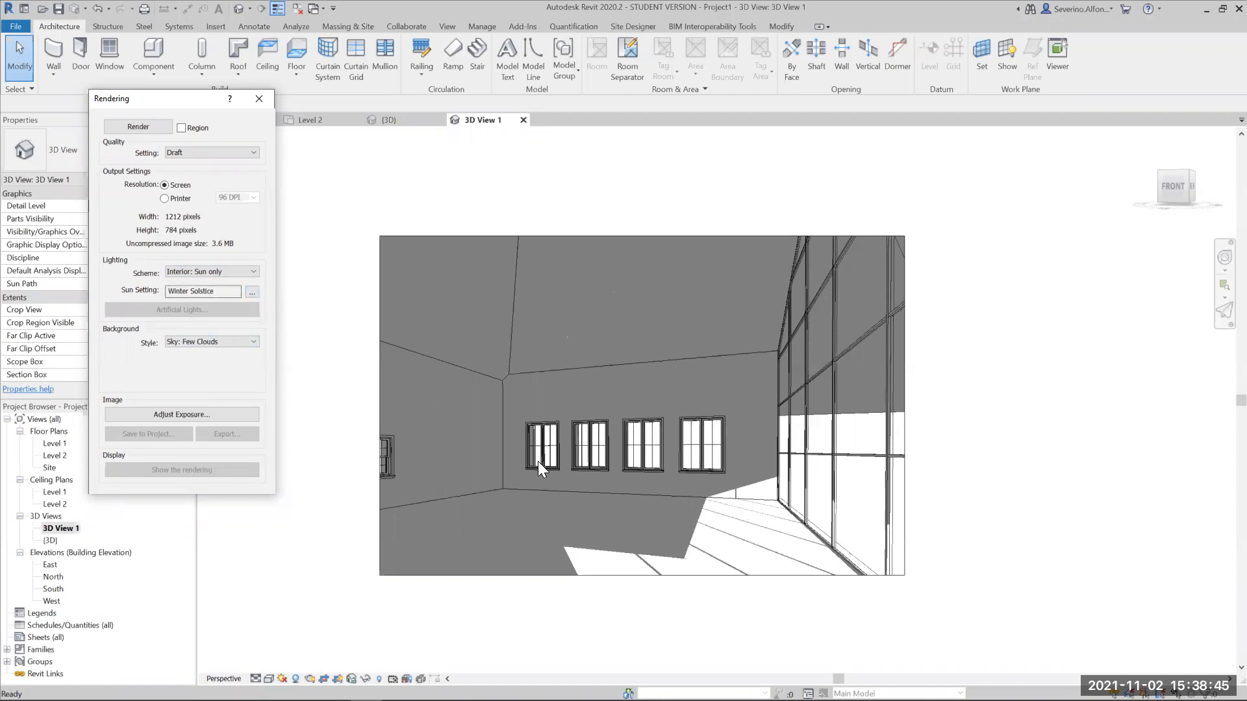
{"action": "left_click", "coordinate": [203, 346]}
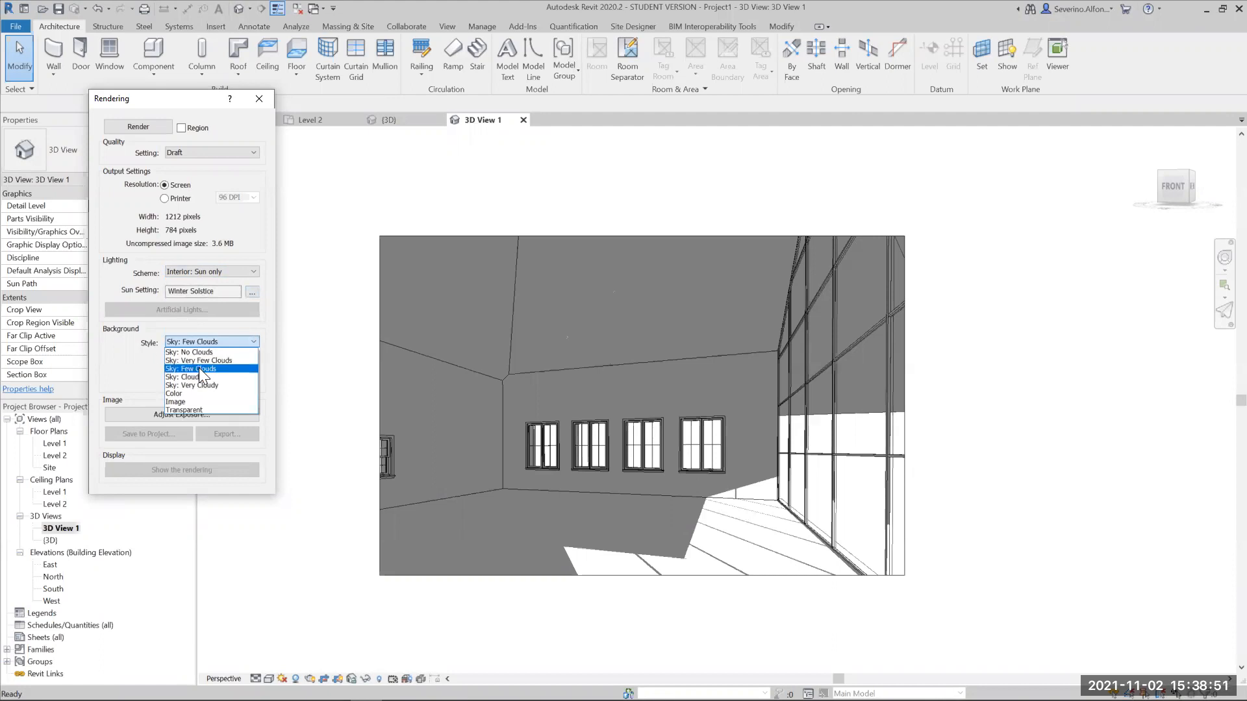
{"action": "left_click", "coordinate": [199, 368]}
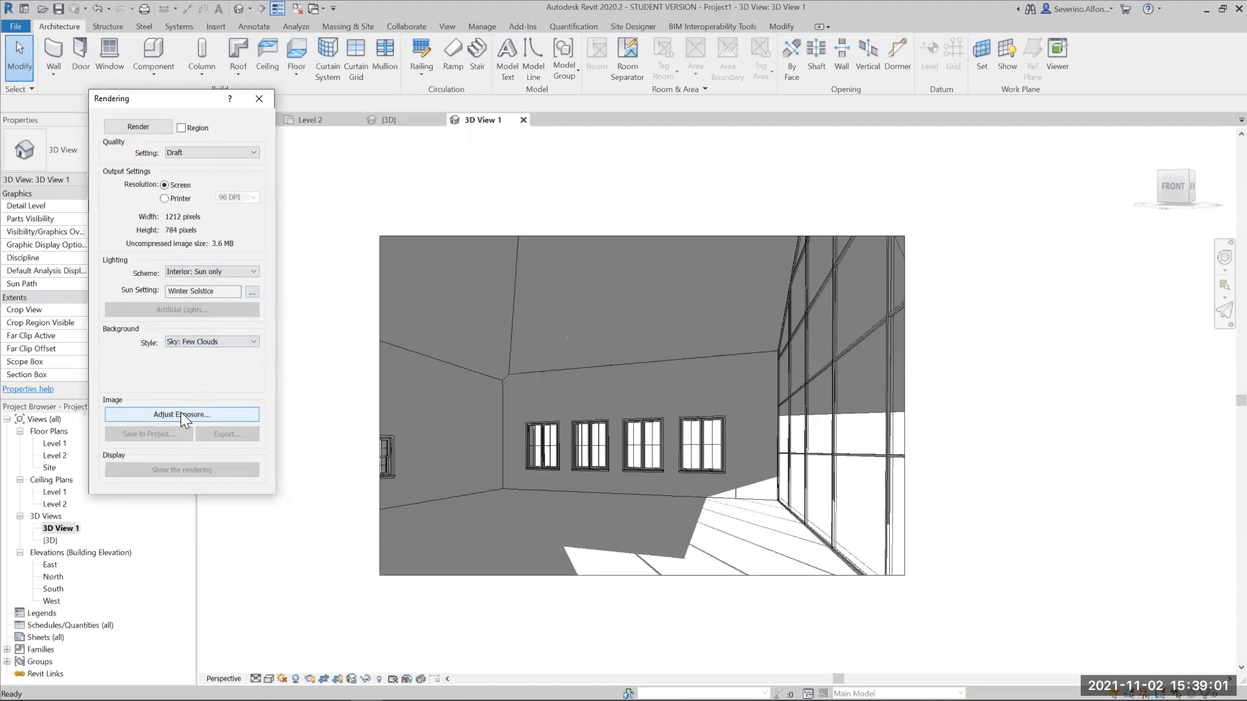
{"action": "left_click_drag", "start_coordinate": [187, 105], "coordinate": [187, 158]}
{"action": "left_click", "coordinate": [138, 179]}
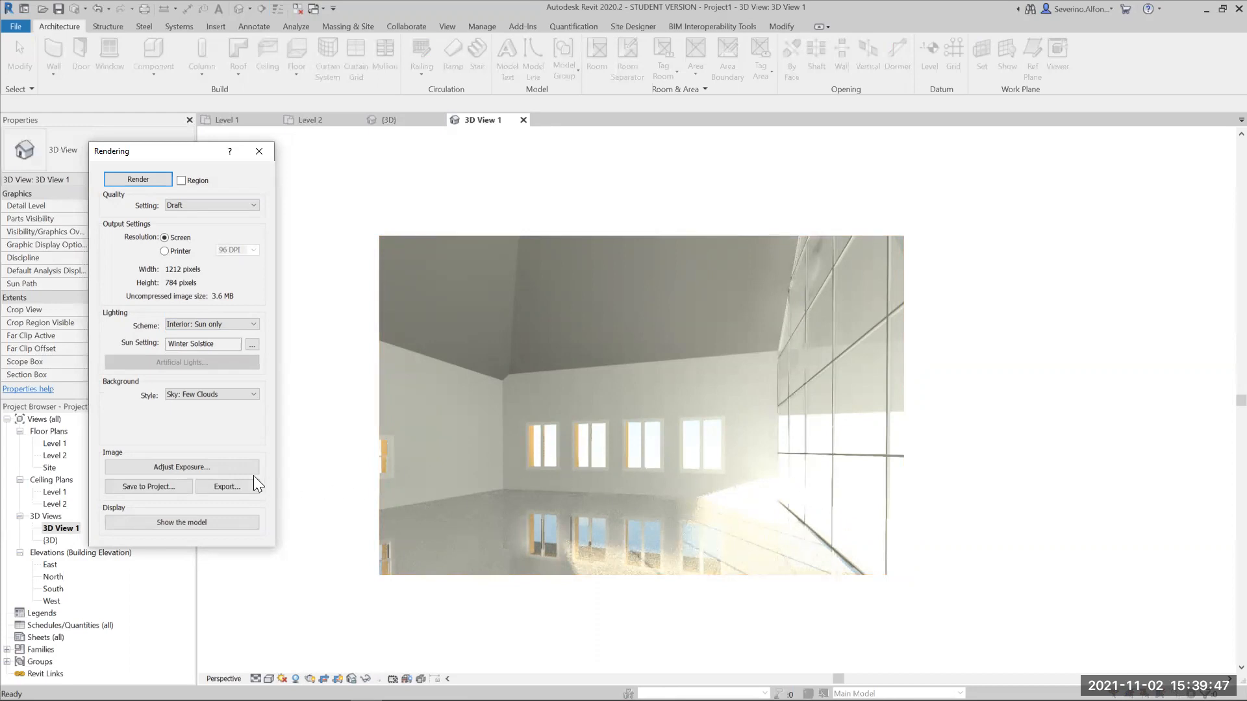
- Adjust the rendering's exposure value to 9.64 and its highlights to 0.19
{"action": "left_click", "coordinate": [184, 465]}
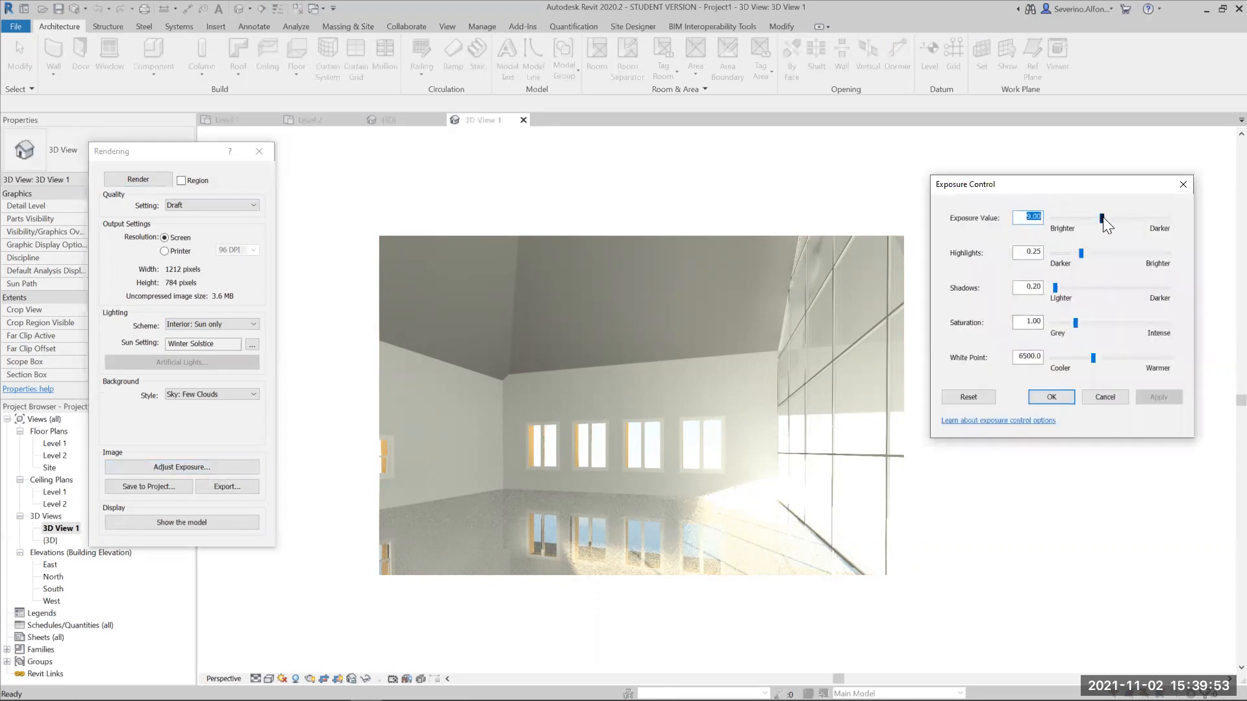
{"action": "left_click_drag", "start_coordinate": [1103, 217], "coordinate": [1106, 218]}
{"action": "left_click", "coordinate": [1158, 397]}
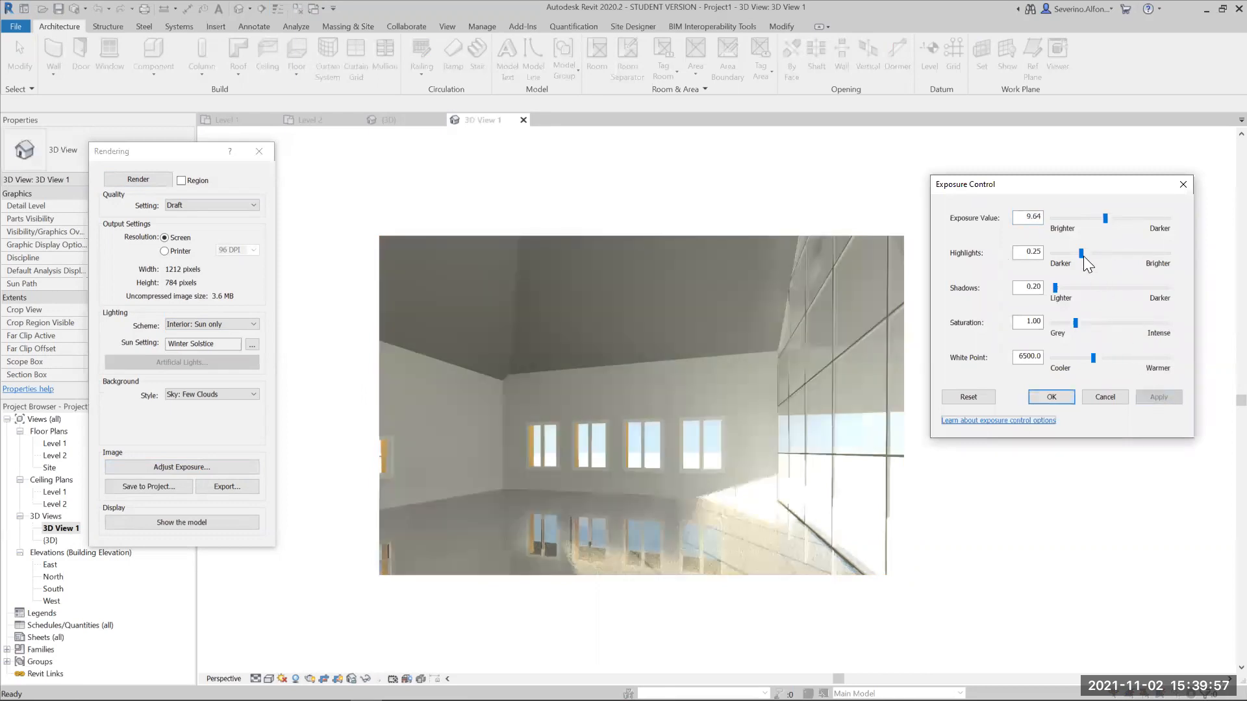
{"action": "left_click_drag", "start_coordinate": [1083, 256], "coordinate": [1086, 255]}
{"action": "left_click", "coordinate": [1147, 394]}
{"action": "left_click_drag", "start_coordinate": [1085, 254], "coordinate": [1074, 254]}
{"action": "left_click", "coordinate": [1159, 396]}
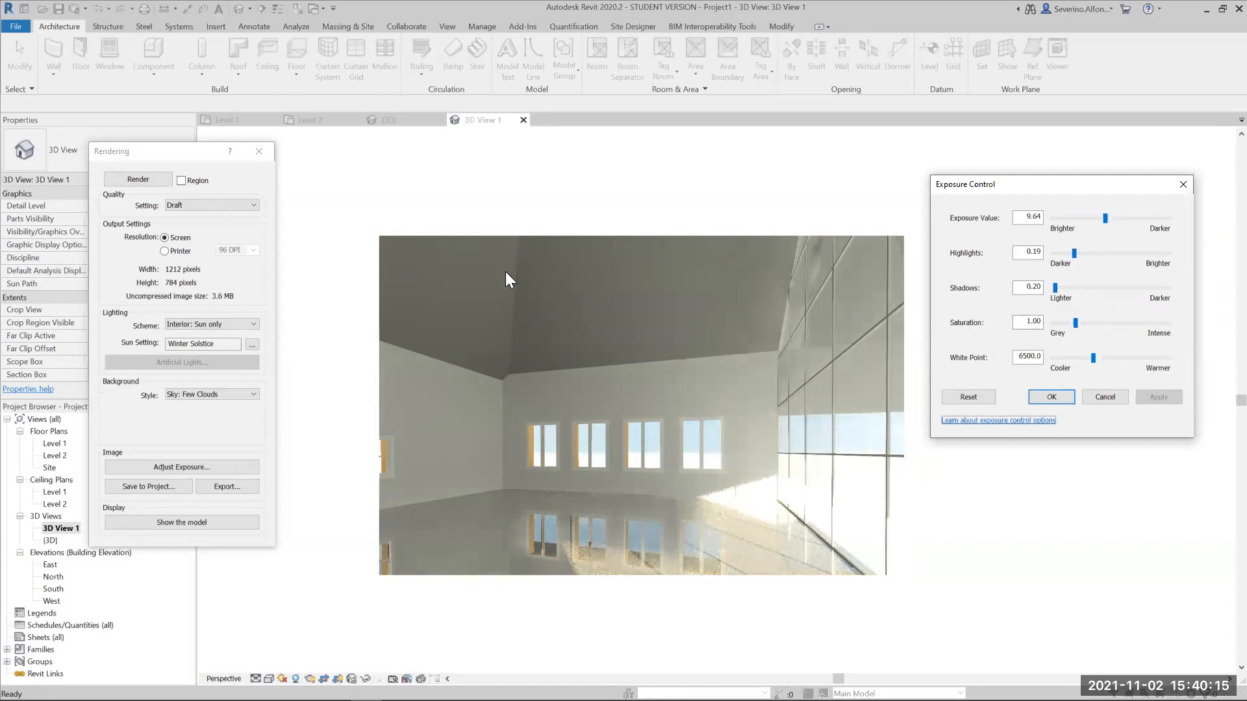
- Set the rendering's shadows to 0.17 and its saturation to 1.38, and apply the changes
{"action": "left_click_drag", "start_coordinate": [1055, 287], "coordinate": [1053, 291]}
{"action": "left_click", "coordinate": [1158, 398]}
{"action": "left_click_drag", "start_coordinate": [1077, 323], "coordinate": [1057, 321]}
{"action": "left_click", "coordinate": [1164, 396]}
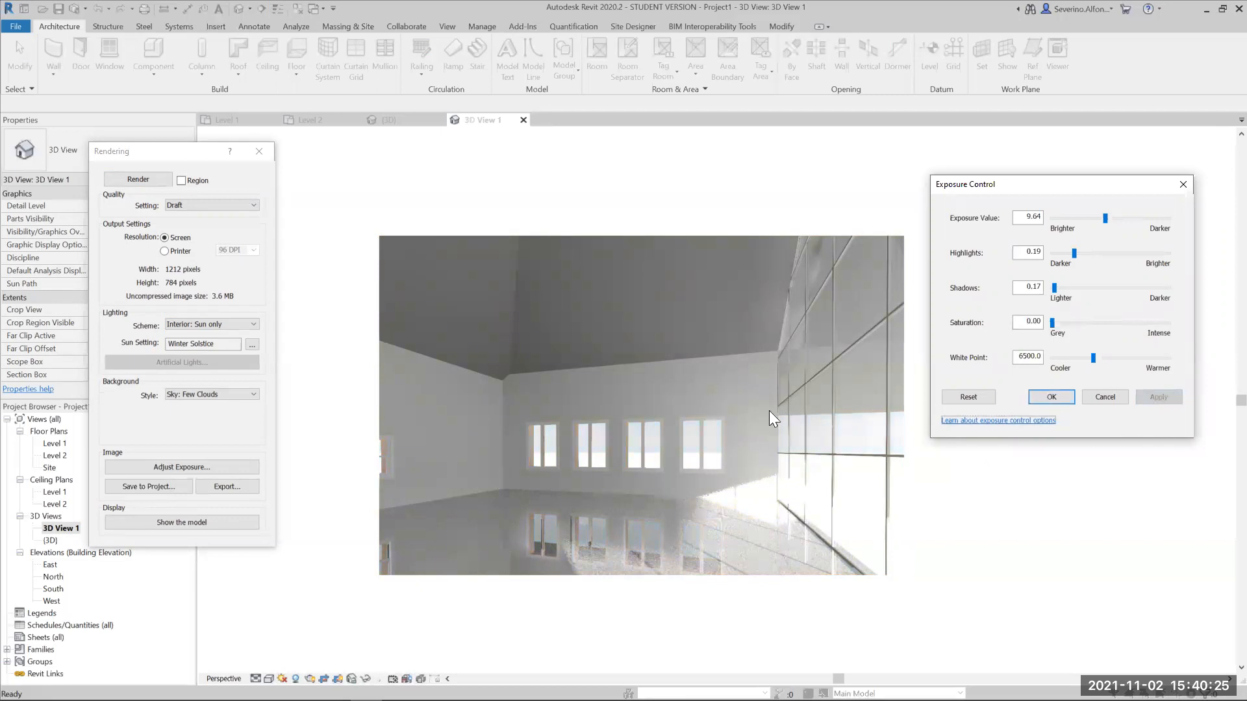
{"action": "left_click_drag", "start_coordinate": [1052, 322], "coordinate": [1085, 323]}
{"action": "left_click", "coordinate": [1160, 397]}
{"action": "left_click", "coordinate": [1157, 395]}
{"action": "left_click", "coordinate": [1159, 397]}
{"action": "left_click", "coordinate": [1156, 396]}
{"action": "left_click", "coordinate": [1153, 396]}
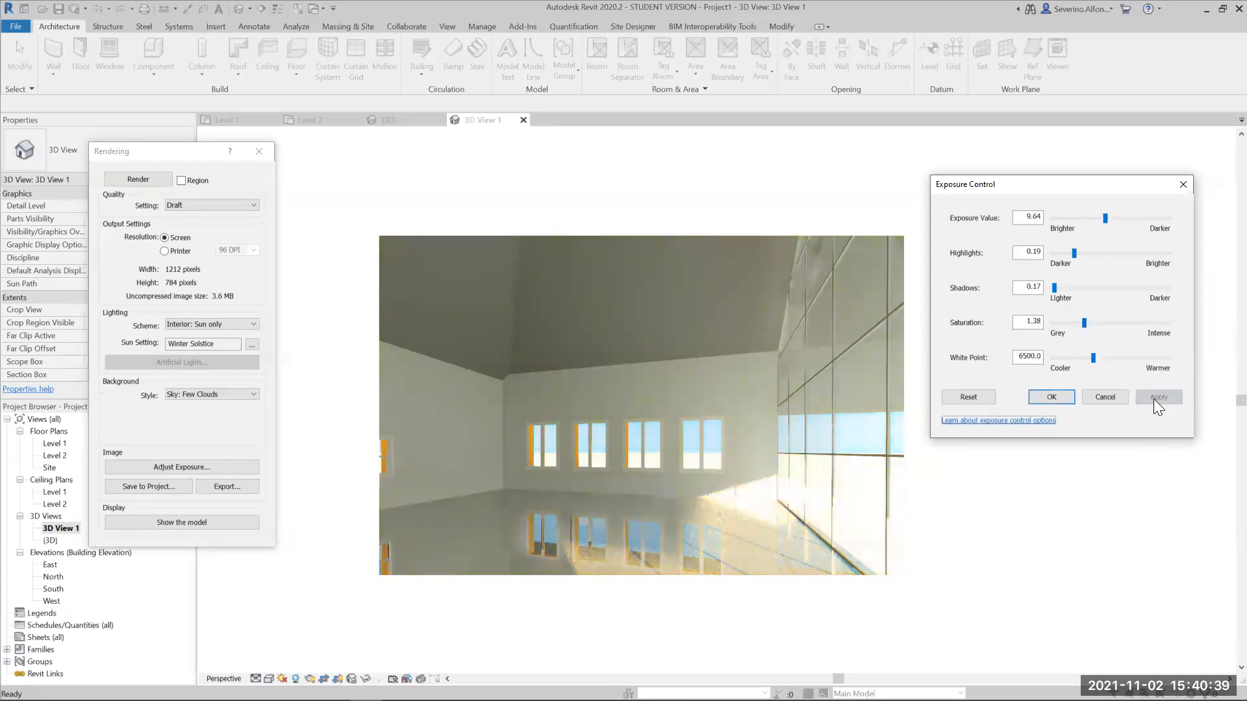
- Set the rendering's saturation to 1.27 and its white point to 3622.4, and apply the changes
{"action": "left_click_drag", "start_coordinate": [1085, 322], "coordinate": [1082, 323]}
{"action": "left_click", "coordinate": [1150, 397]}
{"action": "left_click_drag", "start_coordinate": [1093, 358], "coordinate": [1067, 357]}
{"action": "left_click", "coordinate": [1157, 397]}
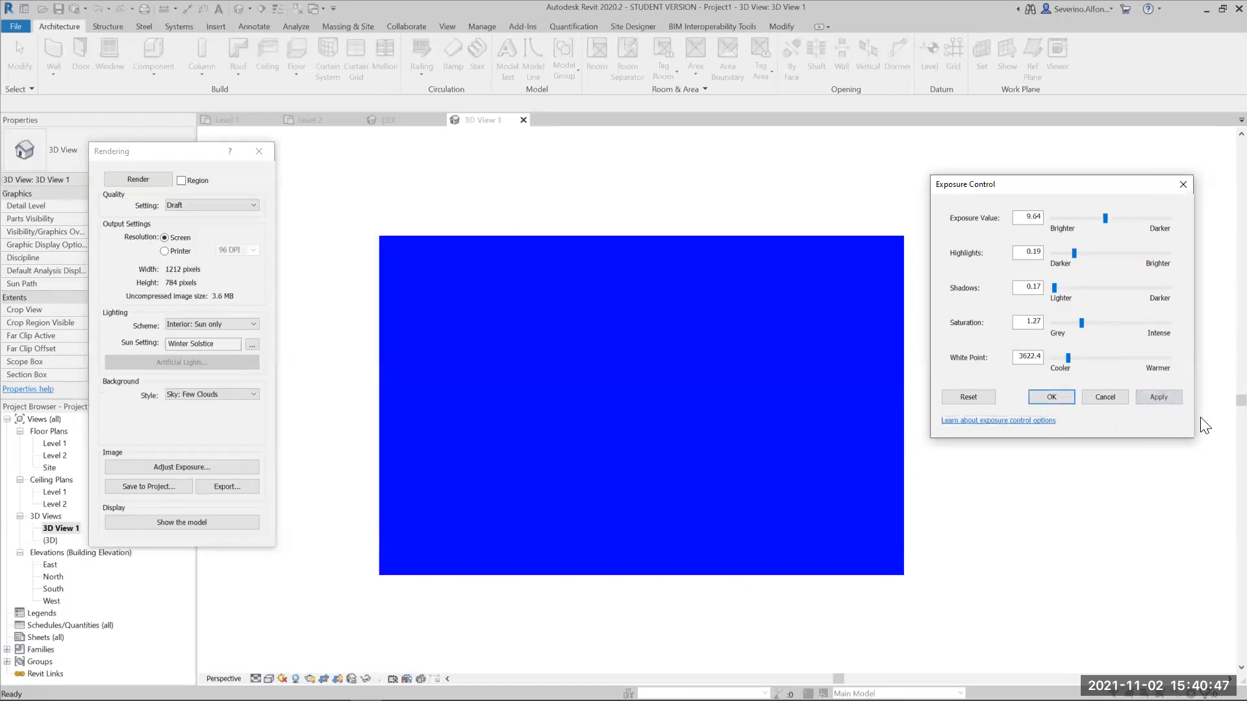
{"action": "left_click", "coordinate": [1171, 394]}
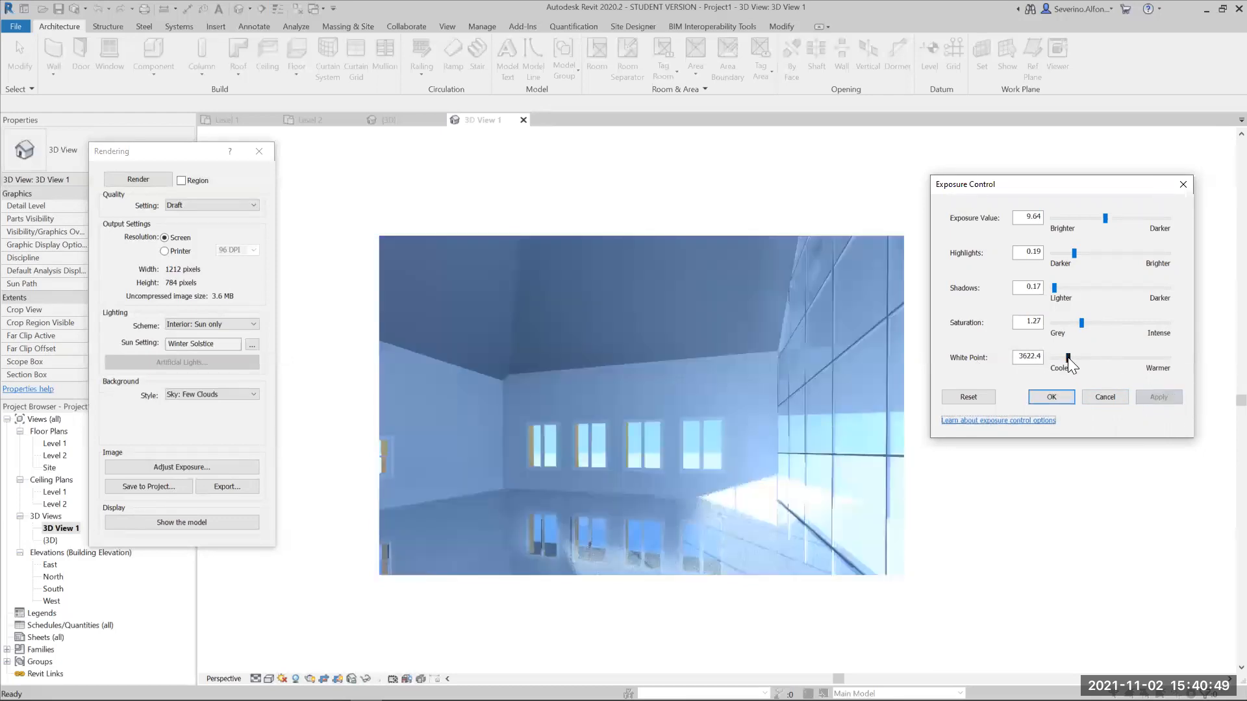
- Set the rendering's white point to the warmer value 8055.2 and apply it
{"action": "left_click_drag", "start_coordinate": [1068, 357], "coordinate": [1108, 359]}
{"action": "left_click", "coordinate": [1169, 395]}
{"action": "left_click", "coordinate": [1169, 397]}
{"action": "left_click", "coordinate": [1143, 393]}
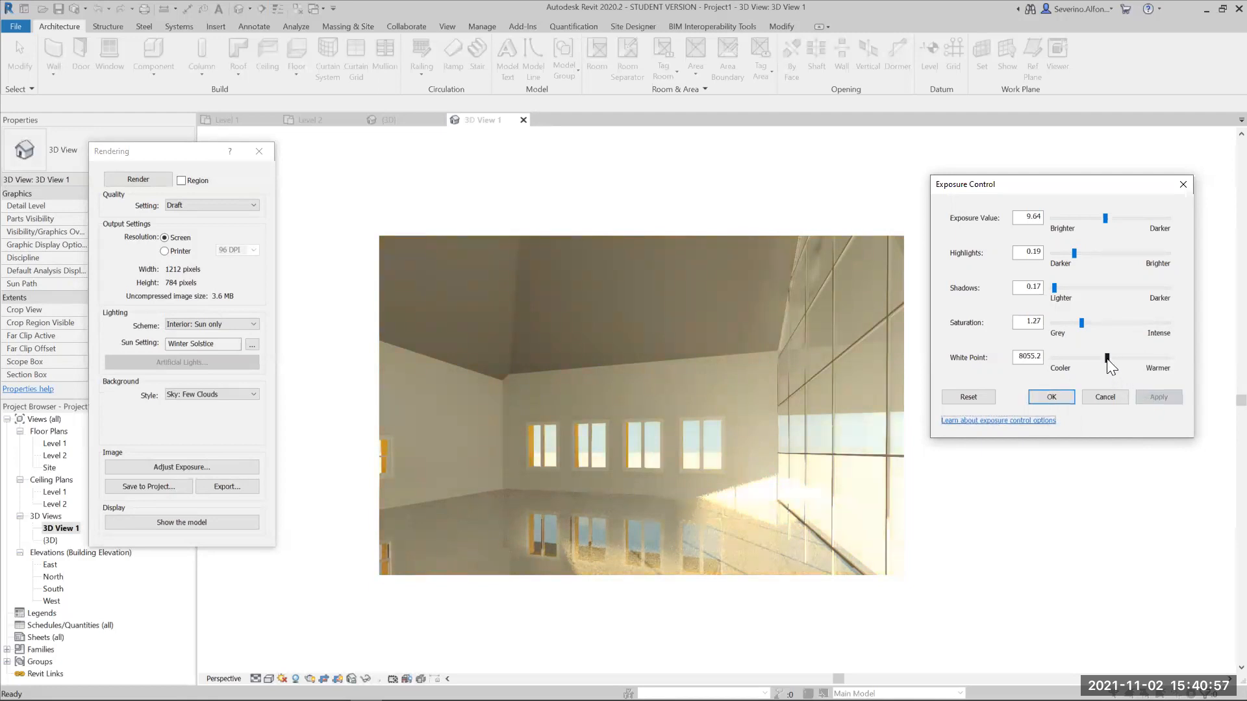
- Set the rendering's white point to 6331.3, accept the exposure settings, and change the render quality to High
{"action": "left_click_drag", "start_coordinate": [1107, 359], "coordinate": [1090, 357]}
{"action": "left_click", "coordinate": [1160, 398]}
{"action": "left_click", "coordinate": [1145, 397]}
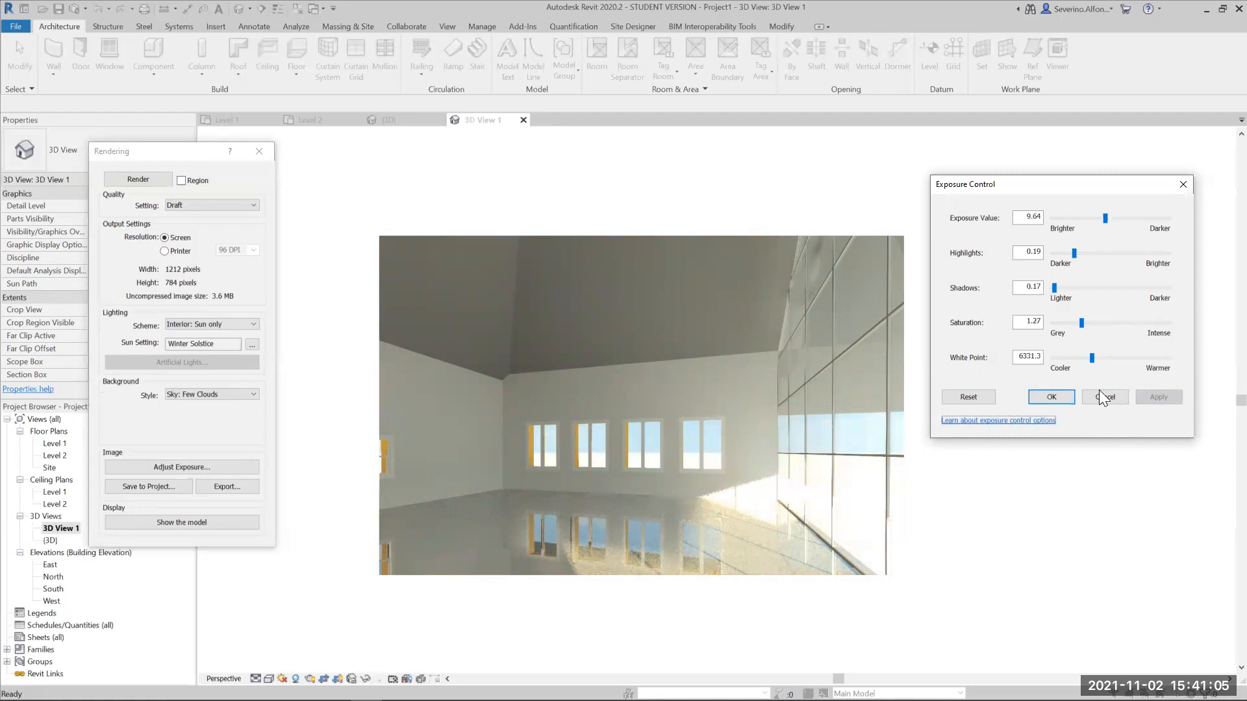
{"action": "left_click_drag", "start_coordinate": [1042, 170], "coordinate": [1044, 152]}
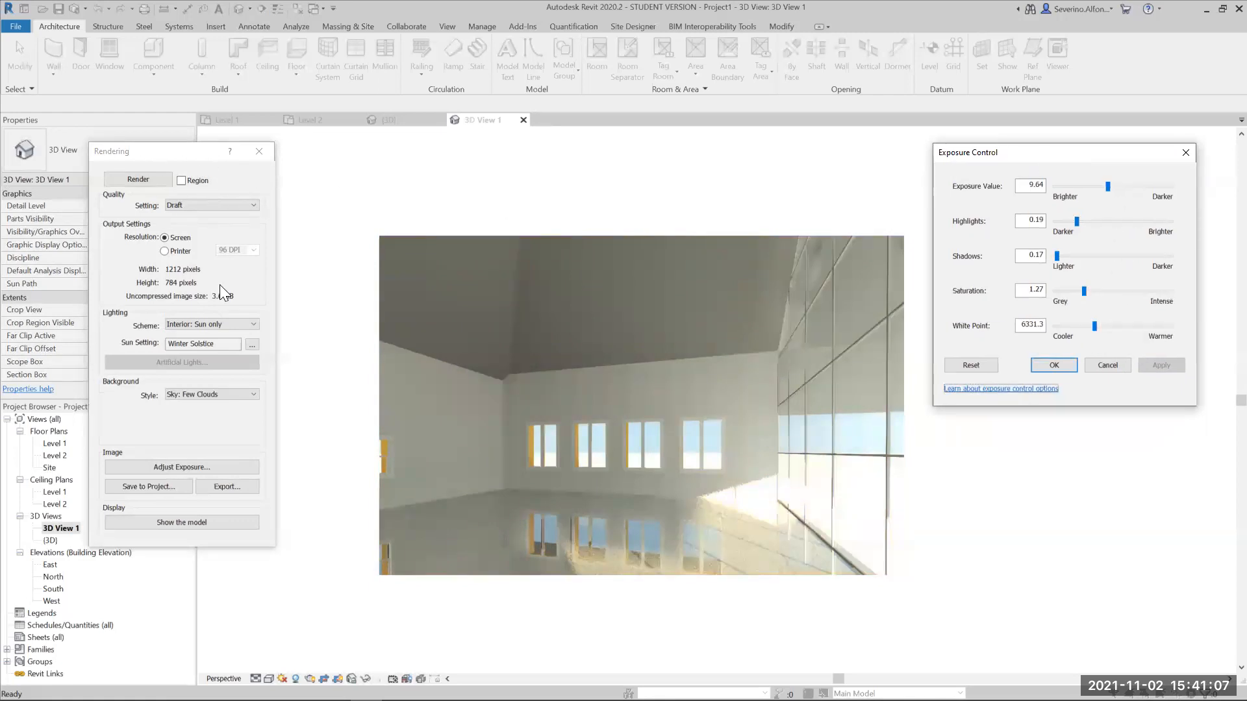
{"action": "left_click", "coordinate": [1054, 365]}
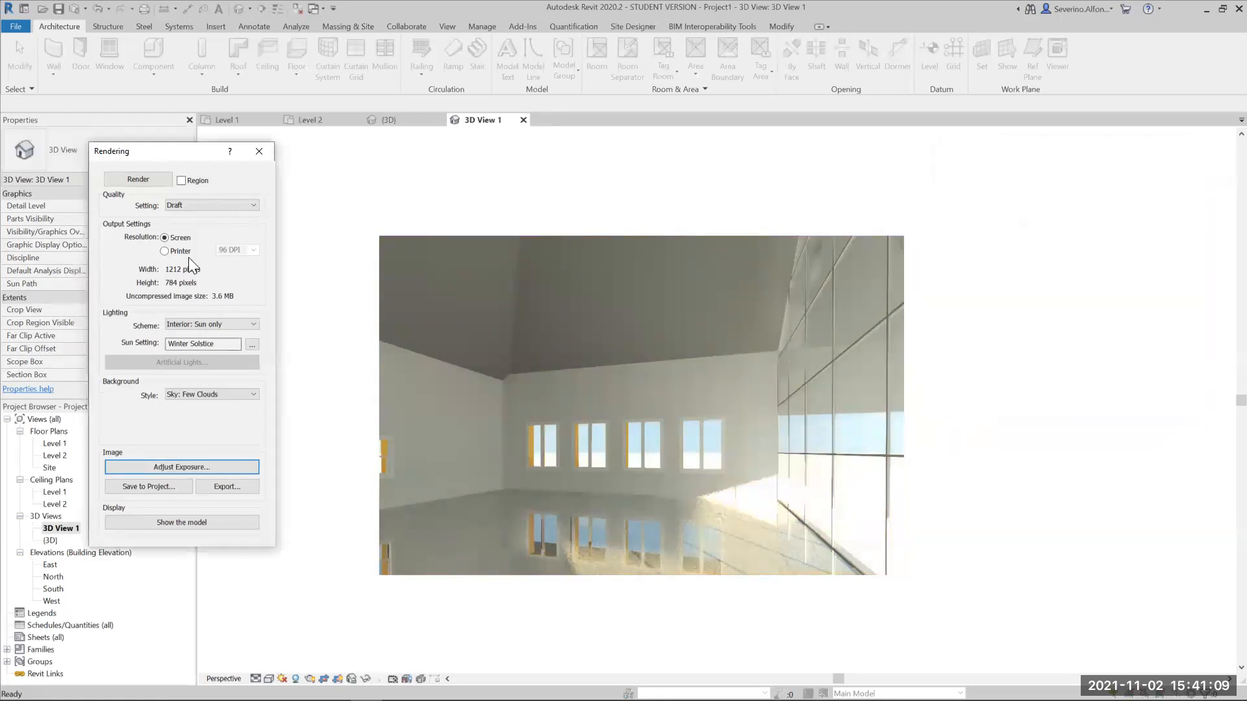
{"action": "left_click", "coordinate": [200, 206]}
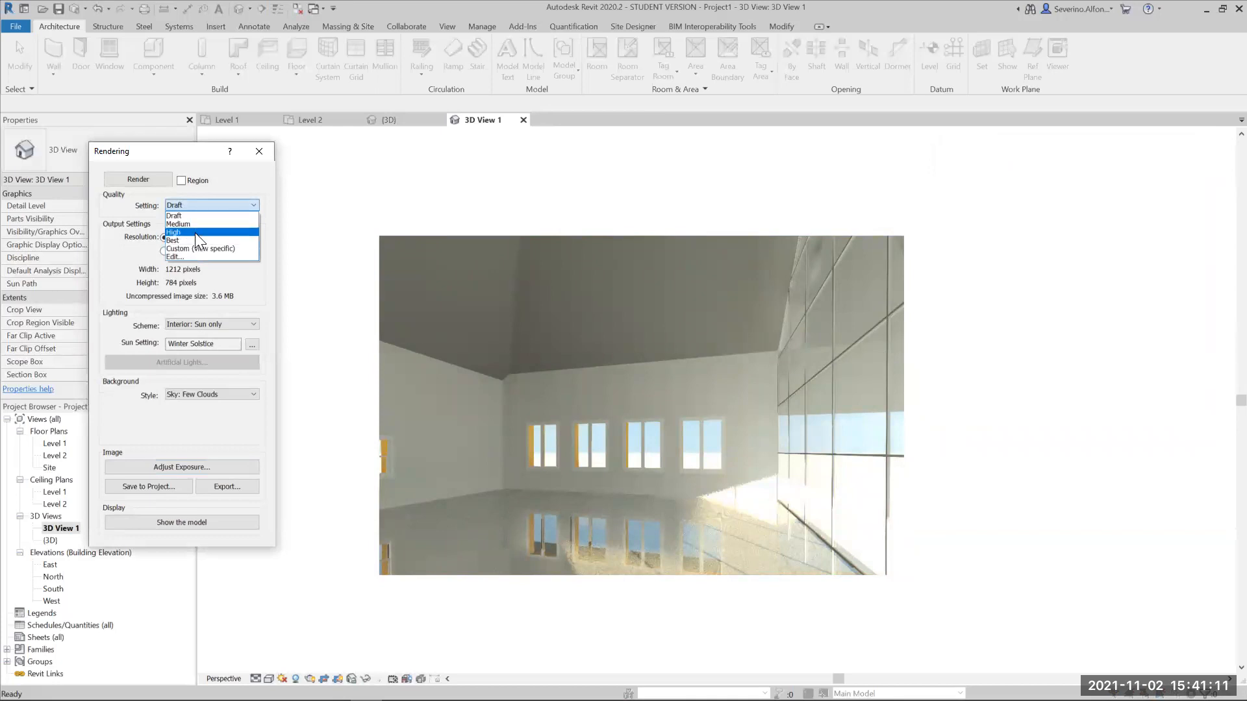
{"action": "left_click", "coordinate": [194, 232]}
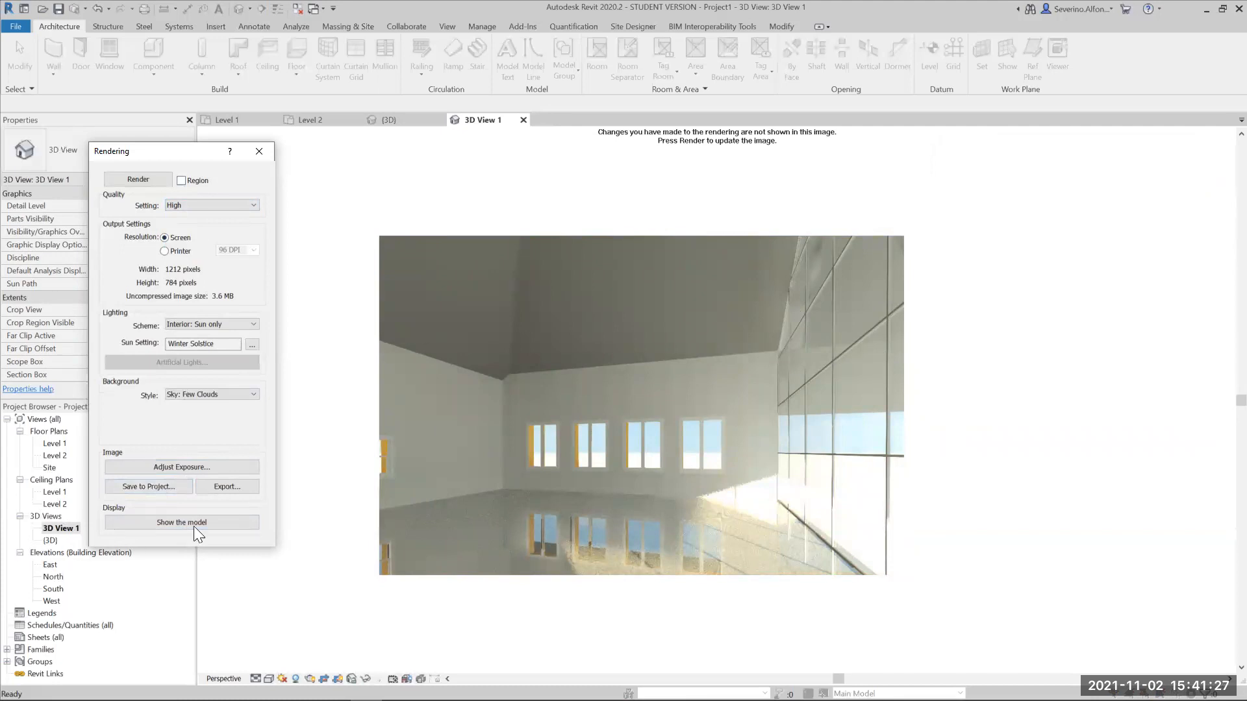
- Examine the image file types available for exporting the rendering and cancel the export
{"action": "left_click", "coordinate": [226, 487]}
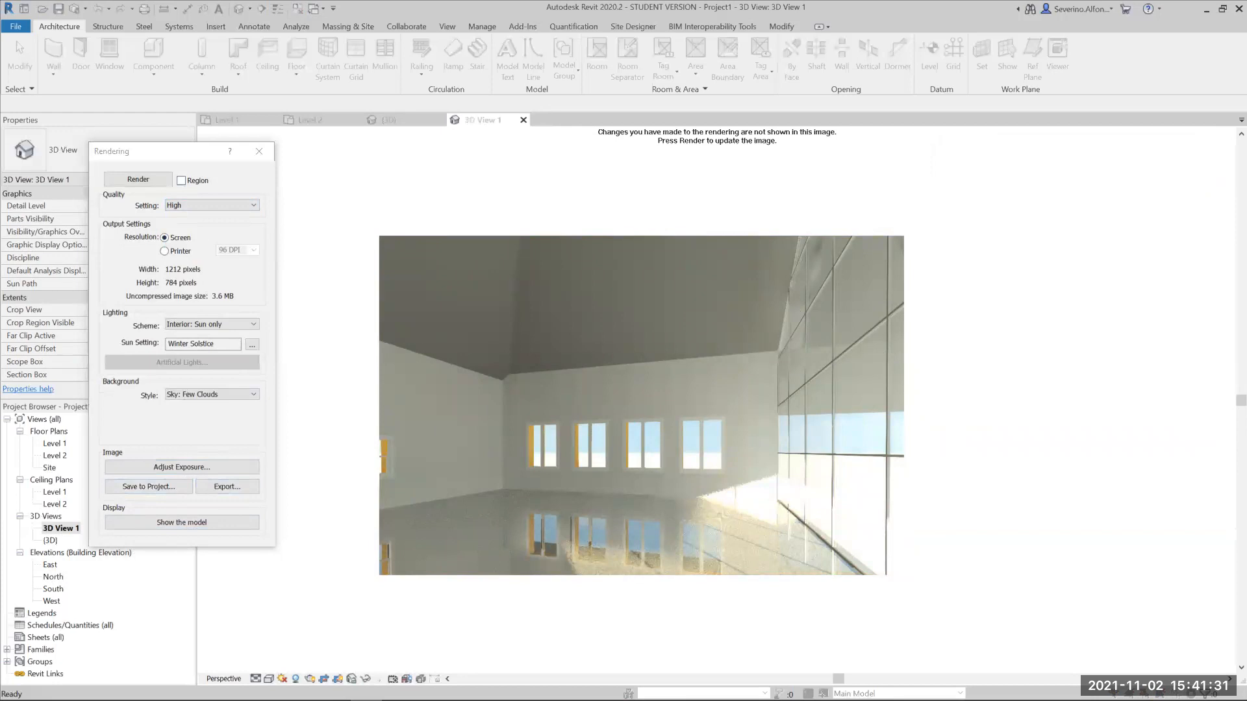
{"action": "left_click", "coordinate": [634, 431]}
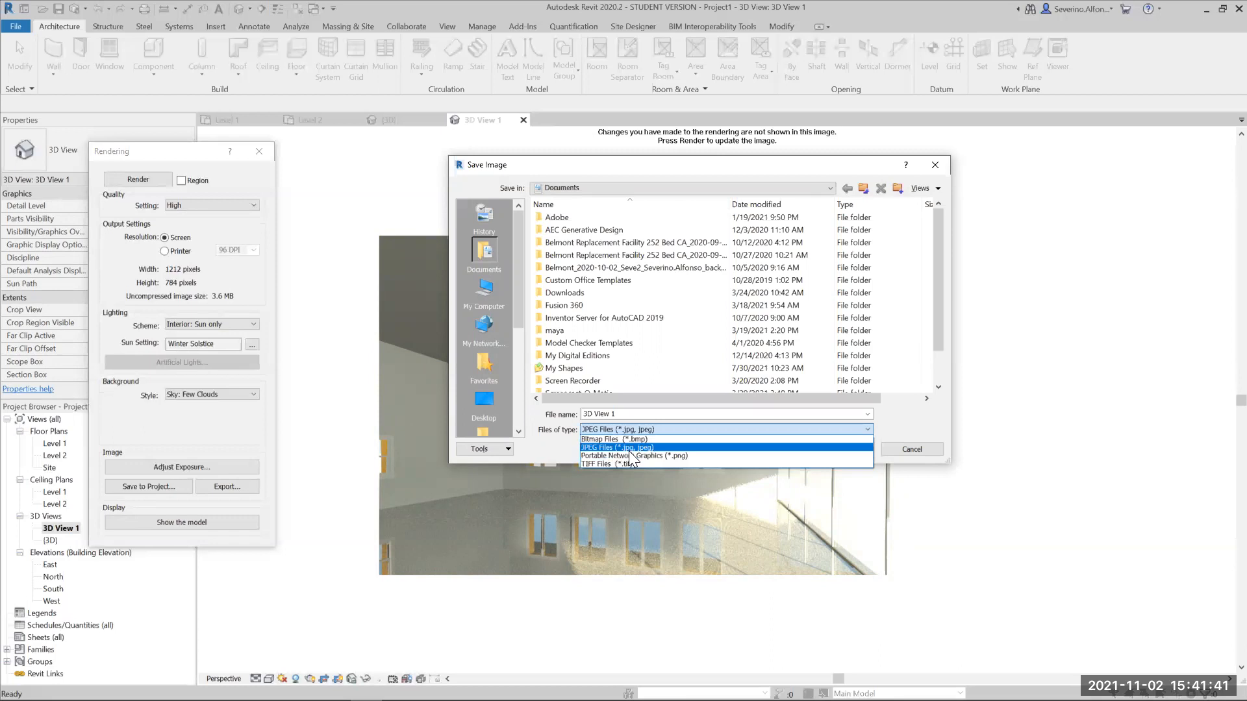
{"action": "left_click", "coordinate": [936, 164]}
{"action": "left_click", "coordinate": [935, 164]}
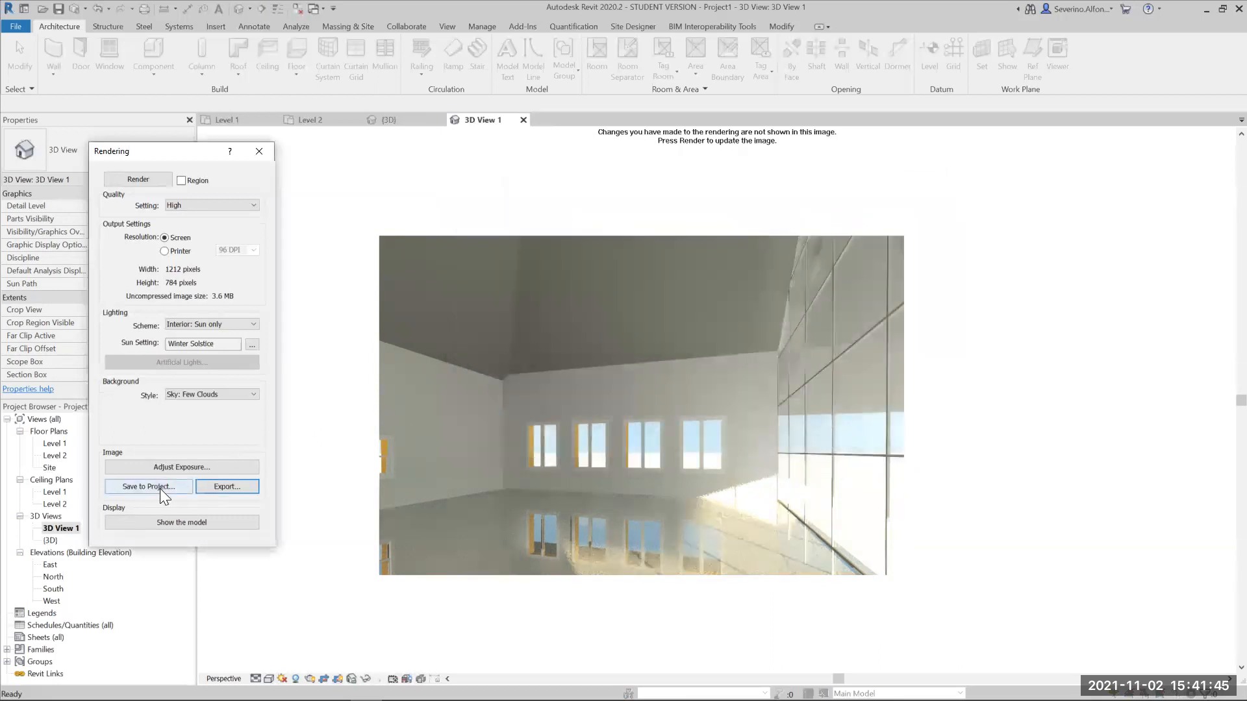
- Save the rendered image to the project under the name Rendering1
{"action": "left_click", "coordinate": [160, 488]}
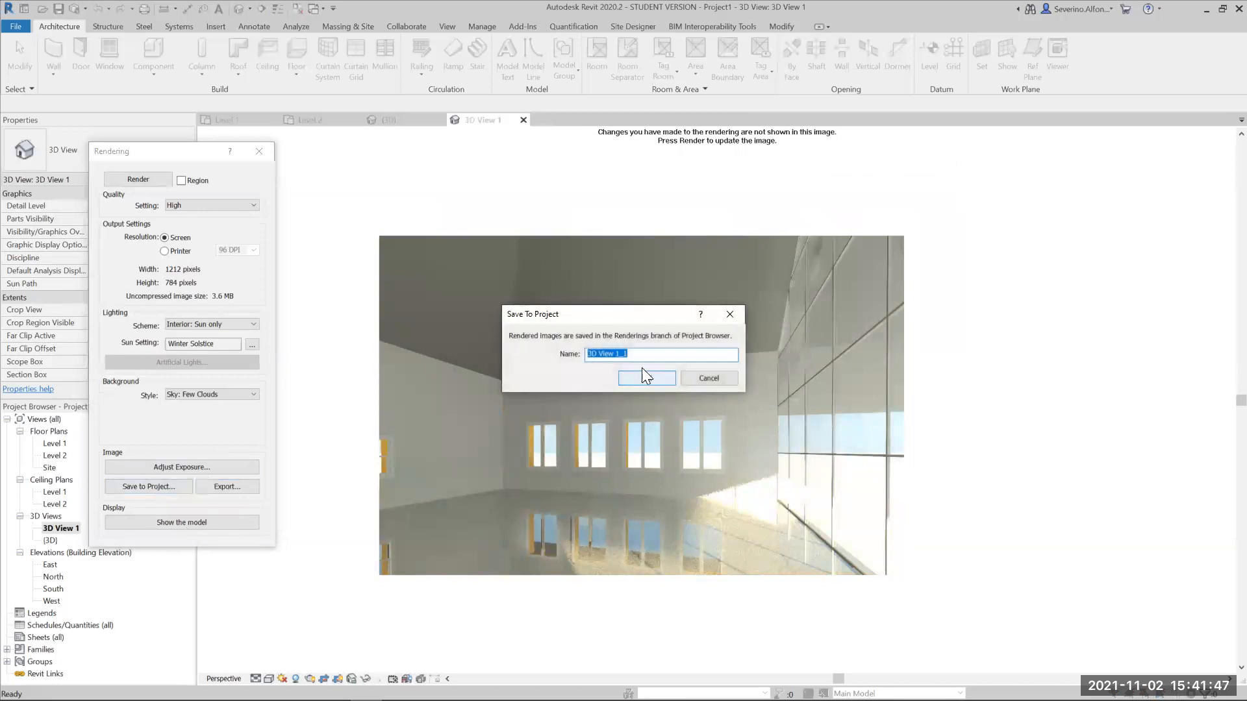
{"action": "type", "text": "Rendering1"}
{"action": "key", "text": "Return"}
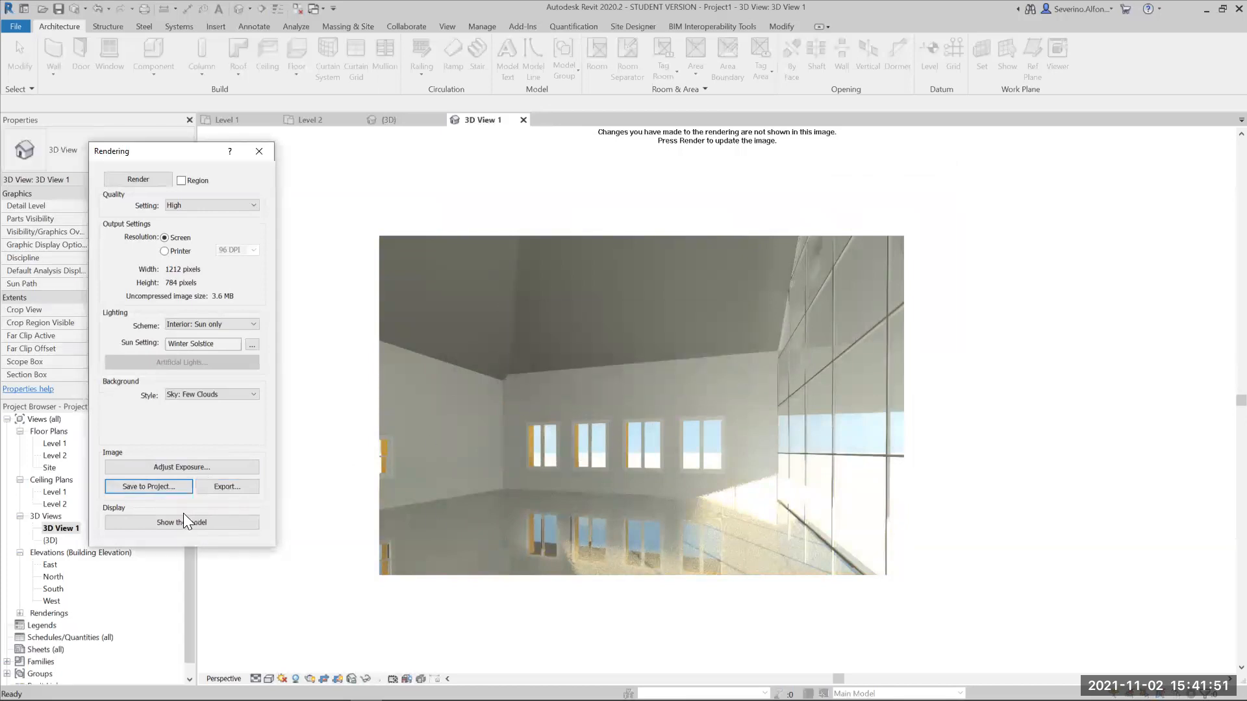
- Close the rendering settings and open the saved Rendering1 image from the project's renderings
{"action": "left_click", "coordinate": [260, 152]}
{"action": "left_click", "coordinate": [20, 613]}
{"action": "left_click", "coordinate": [56, 626]}
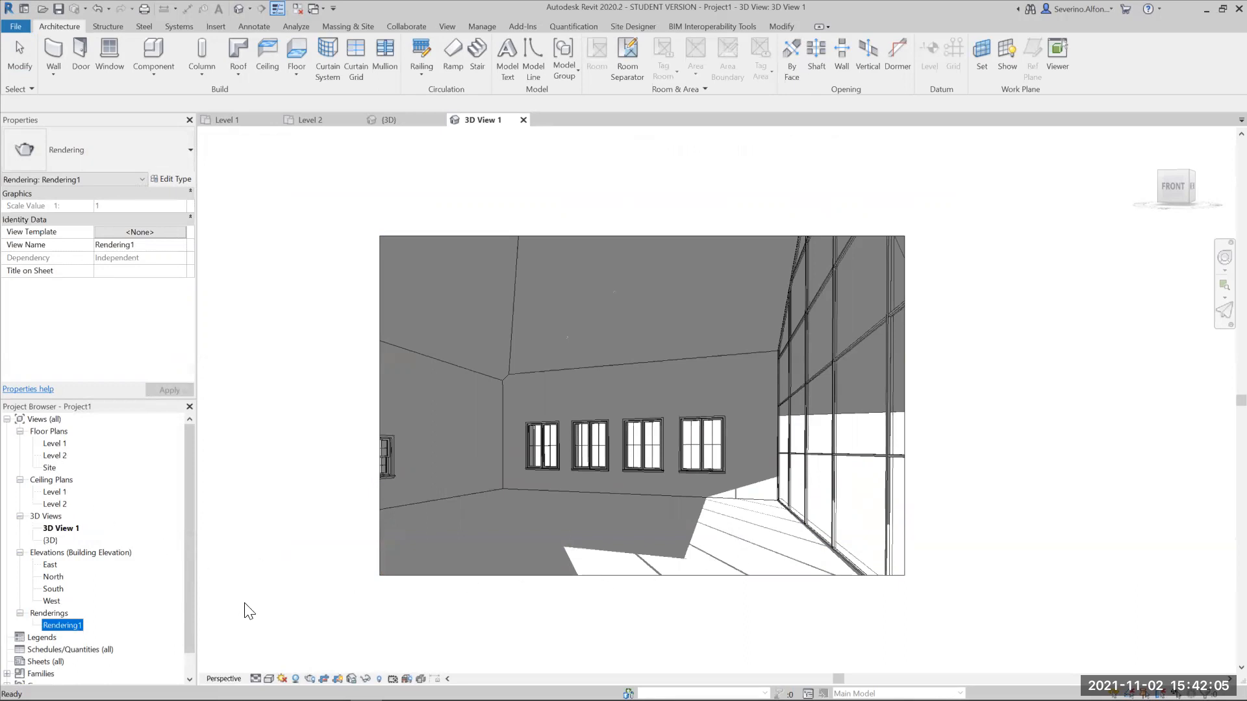
{"action": "right_click", "coordinate": [61, 529]}
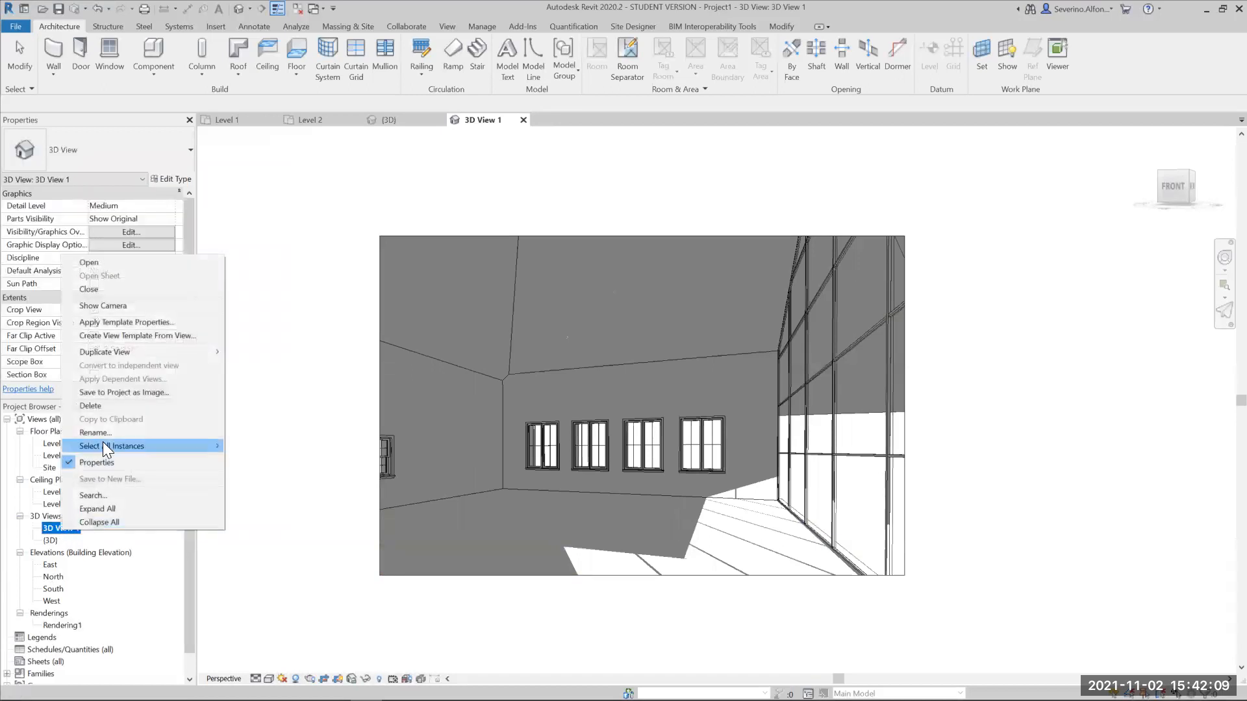
{"action": "left_click", "coordinate": [188, 598]}
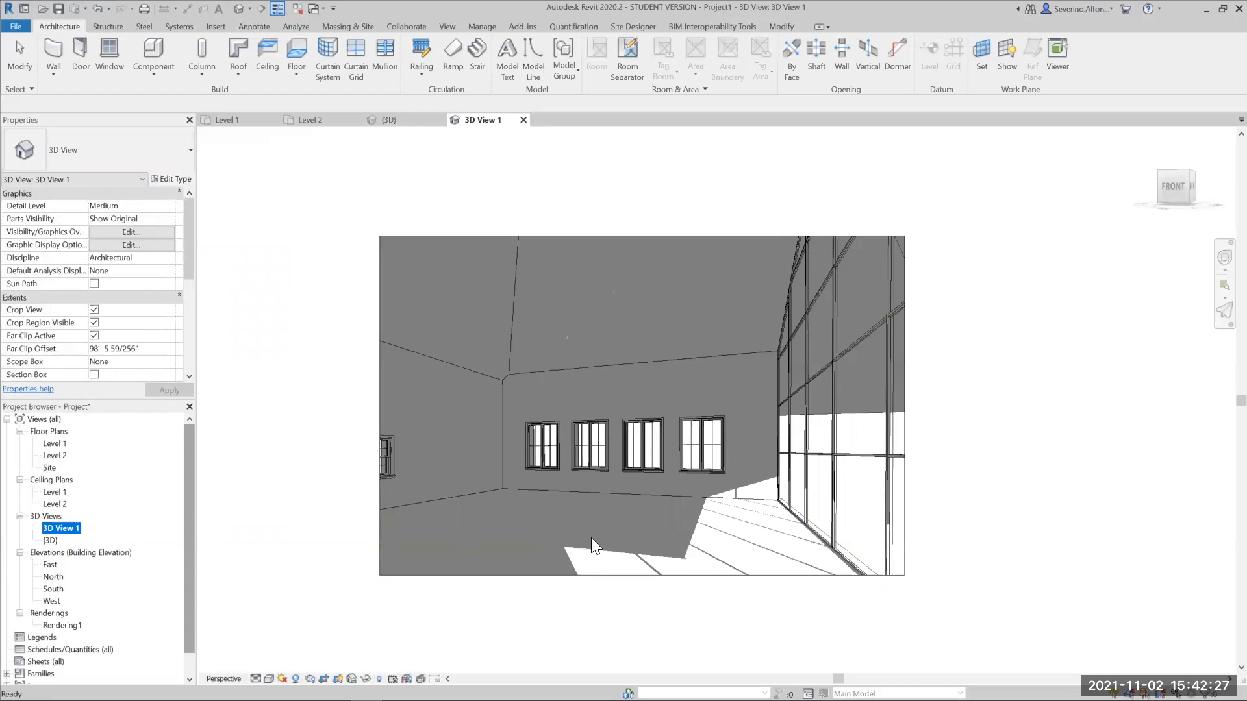
{"action": "double_click", "coordinate": [62, 624]}
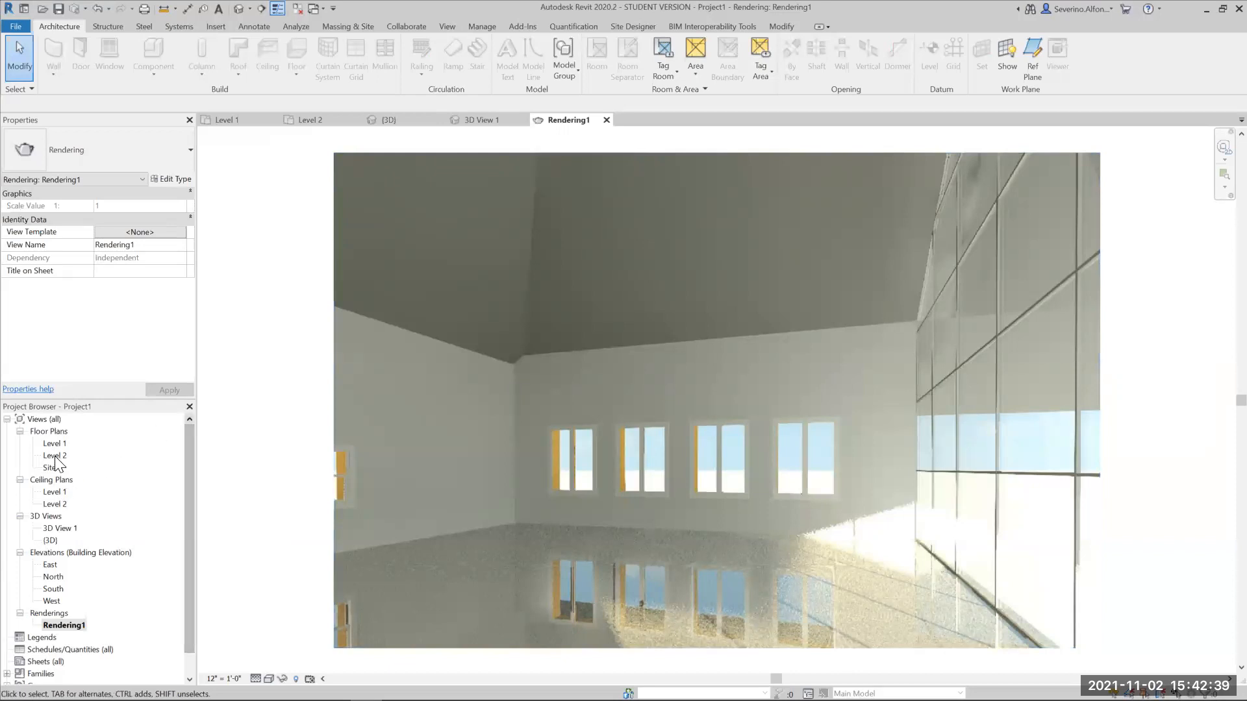
- Return to 3D View 1 and open the layer assembly of the back window wall's type with its preview and full layer list
{"action": "double_click", "coordinate": [58, 528]}
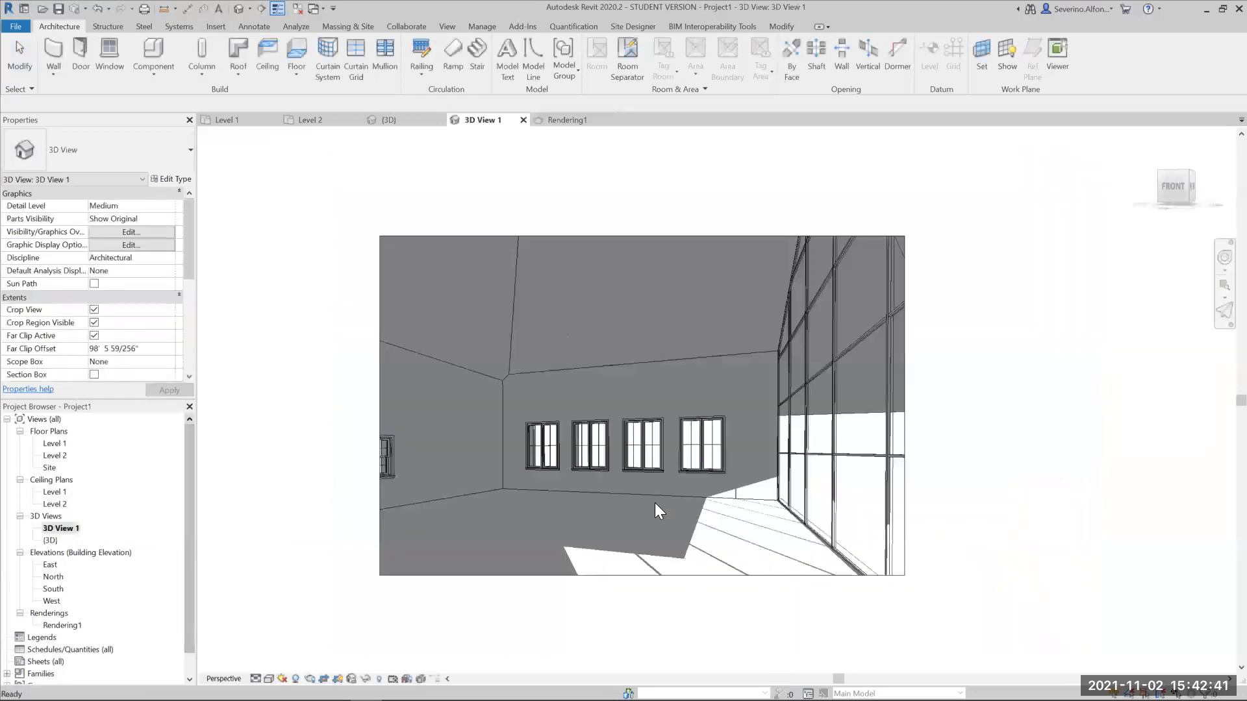
{"action": "left_click", "coordinate": [679, 494]}
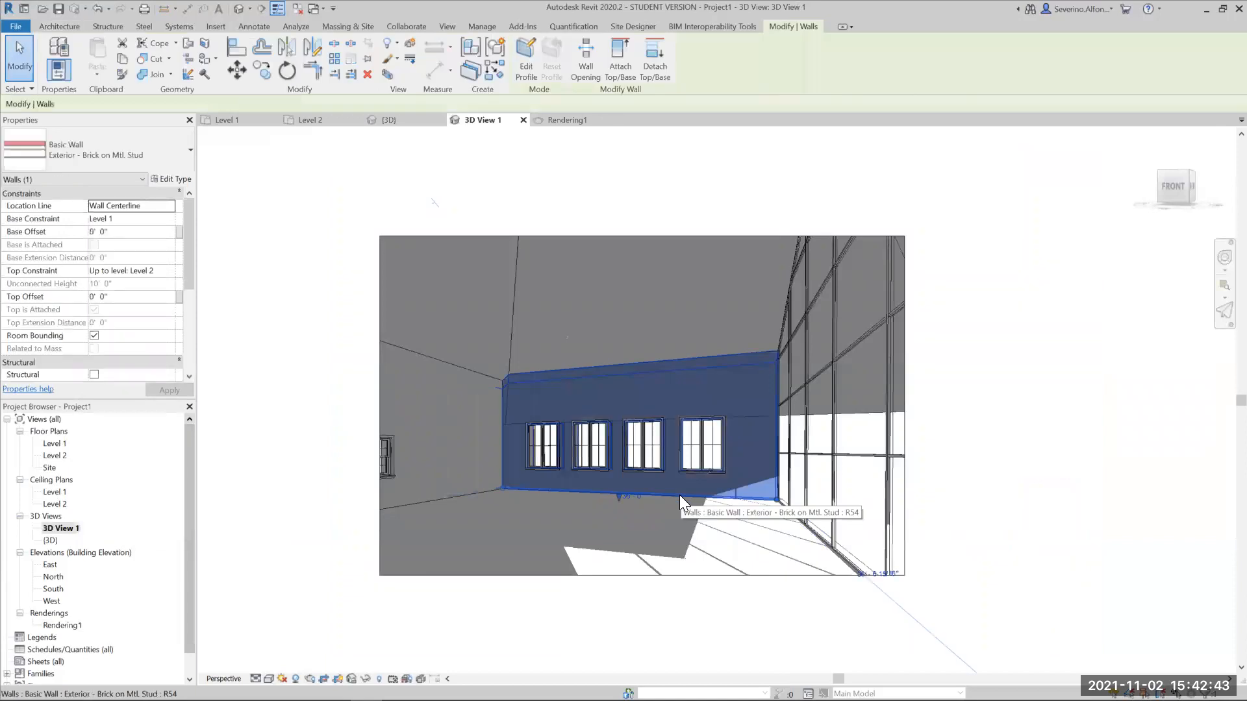
{"action": "left_click", "coordinate": [170, 179]}
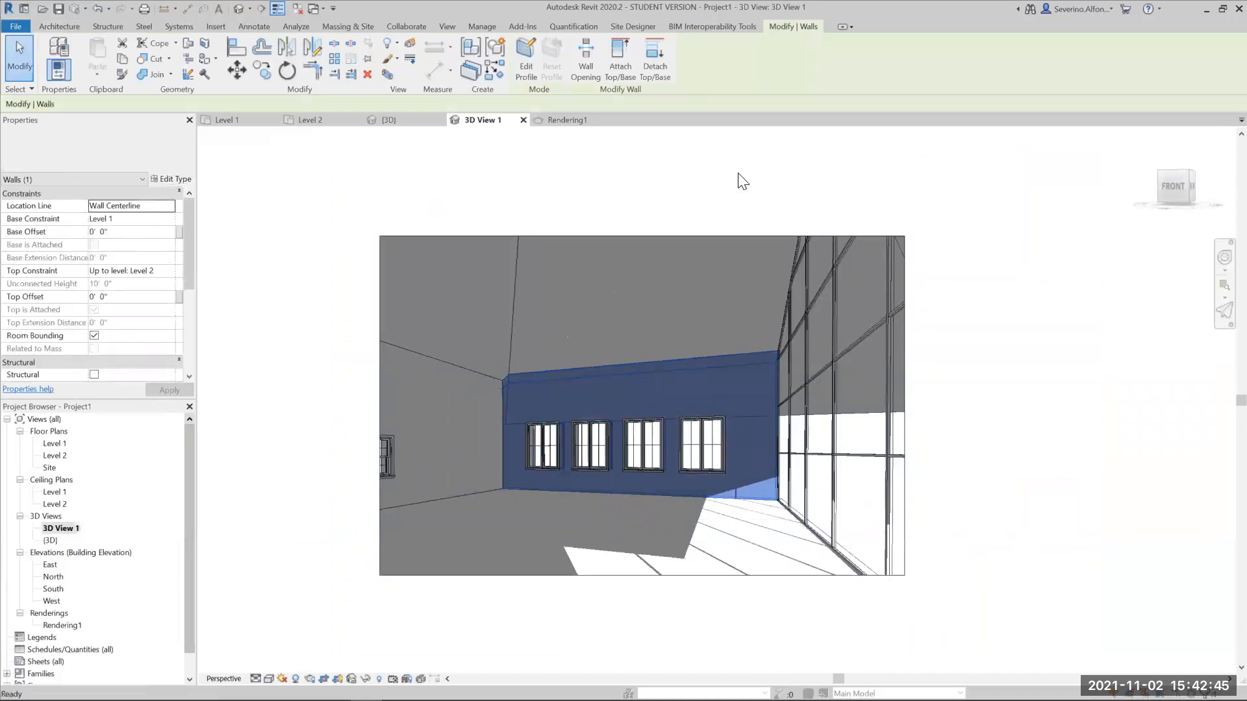
{"action": "left_click", "coordinate": [745, 293]}
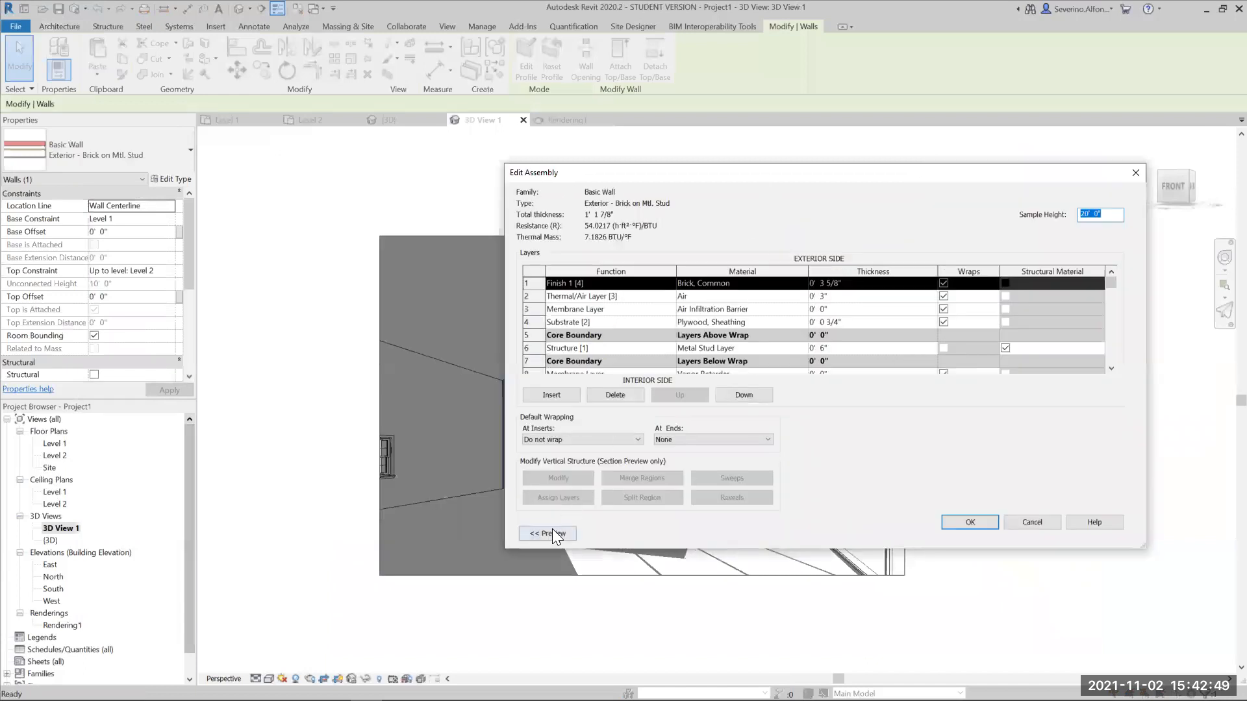
{"action": "left_click", "coordinate": [551, 531]}
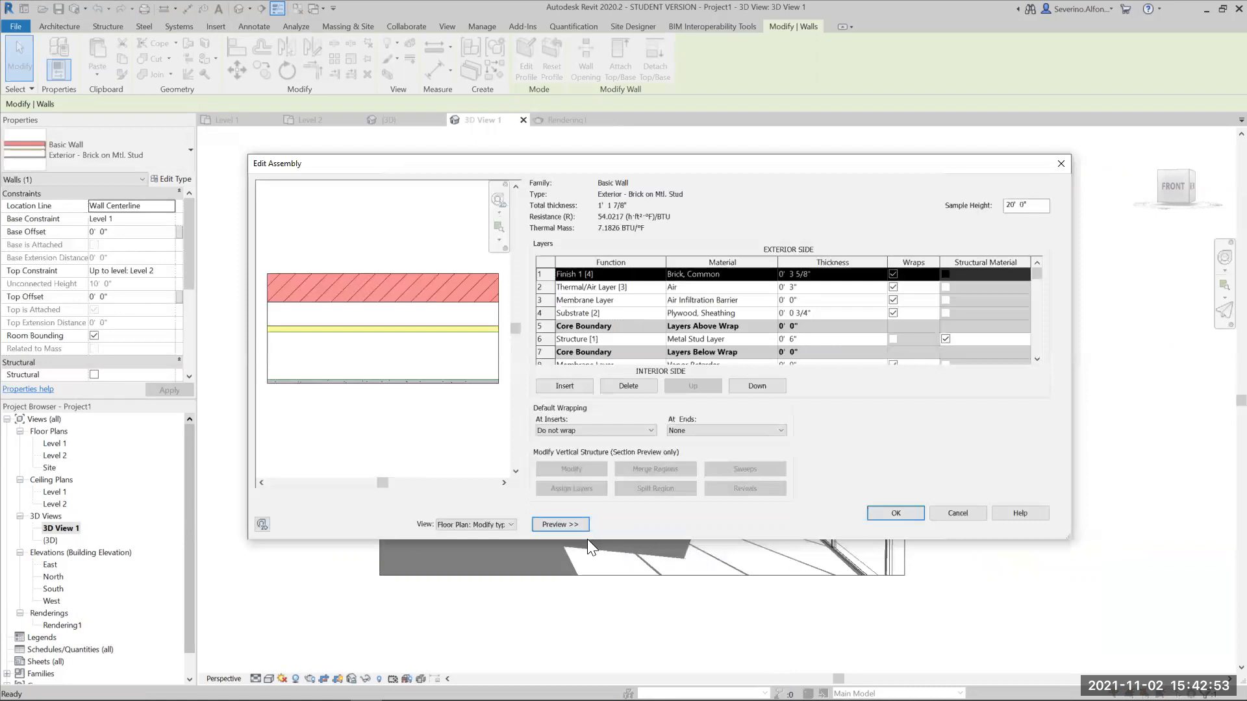
{"action": "left_click_drag", "start_coordinate": [588, 539], "coordinate": [588, 633]}
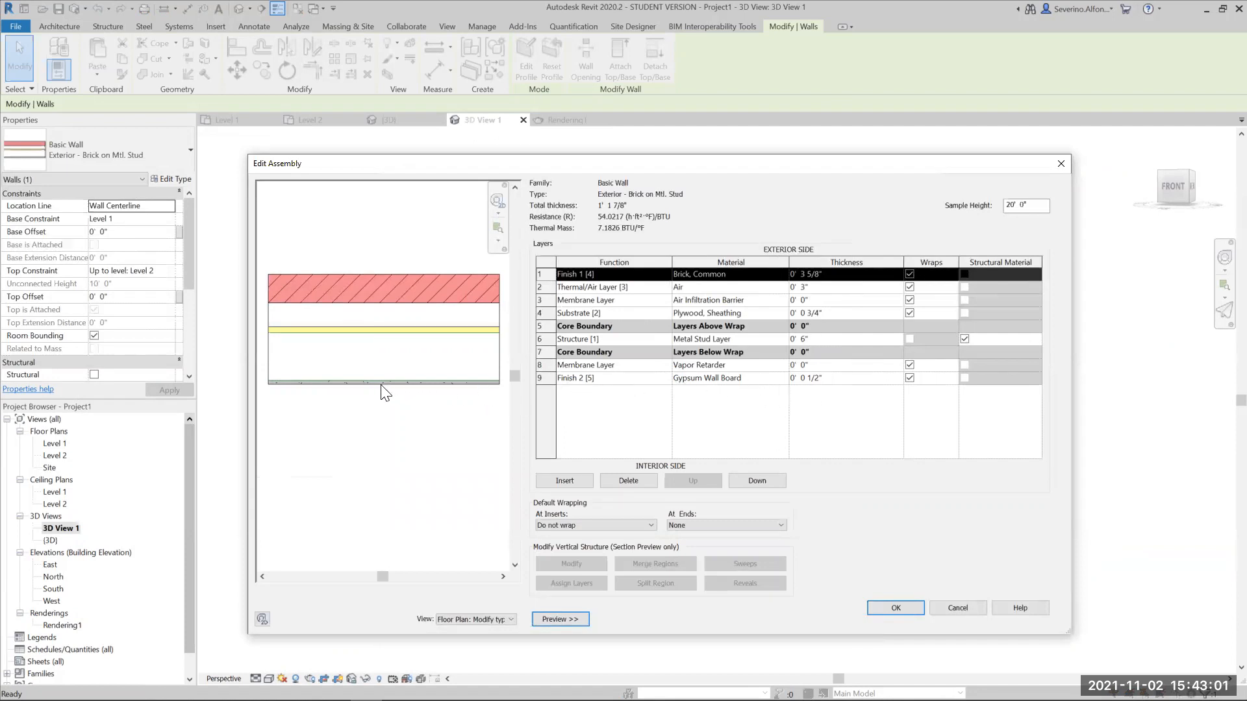
{"action": "left_click_drag", "start_coordinate": [516, 163], "coordinate": [777, 394]}
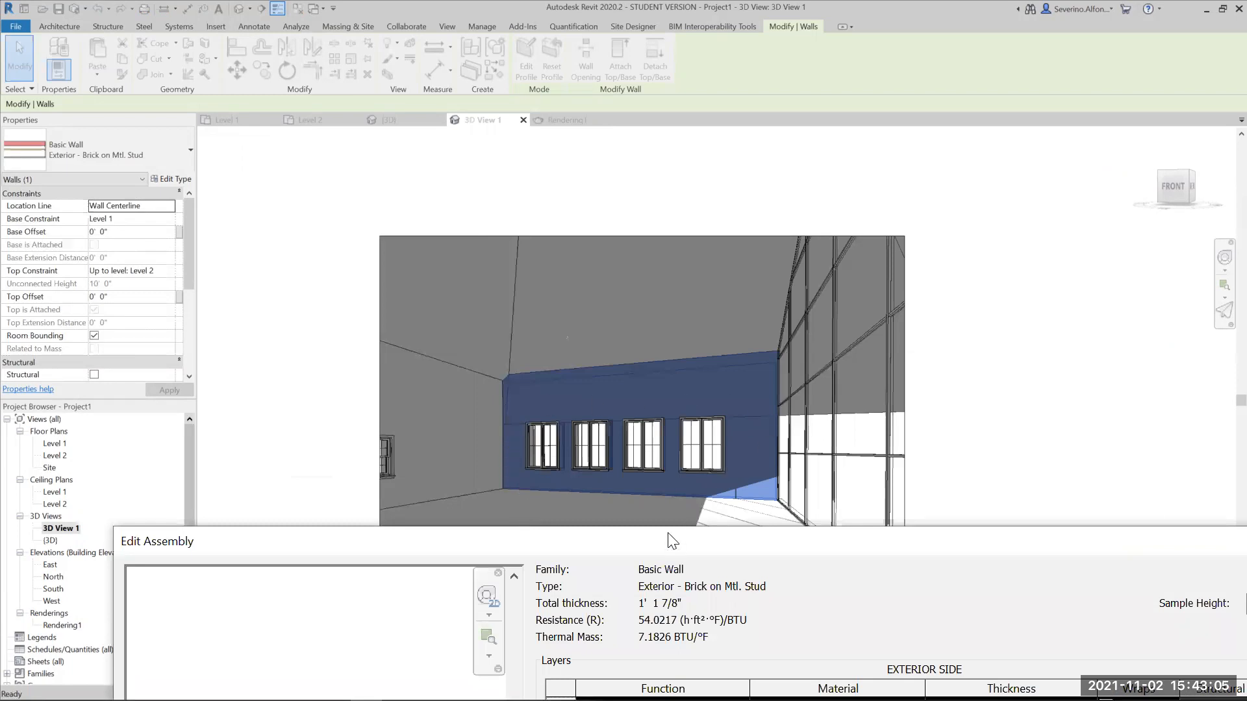
{"action": "left_click_drag", "start_coordinate": [672, 540], "coordinate": [668, 130]}
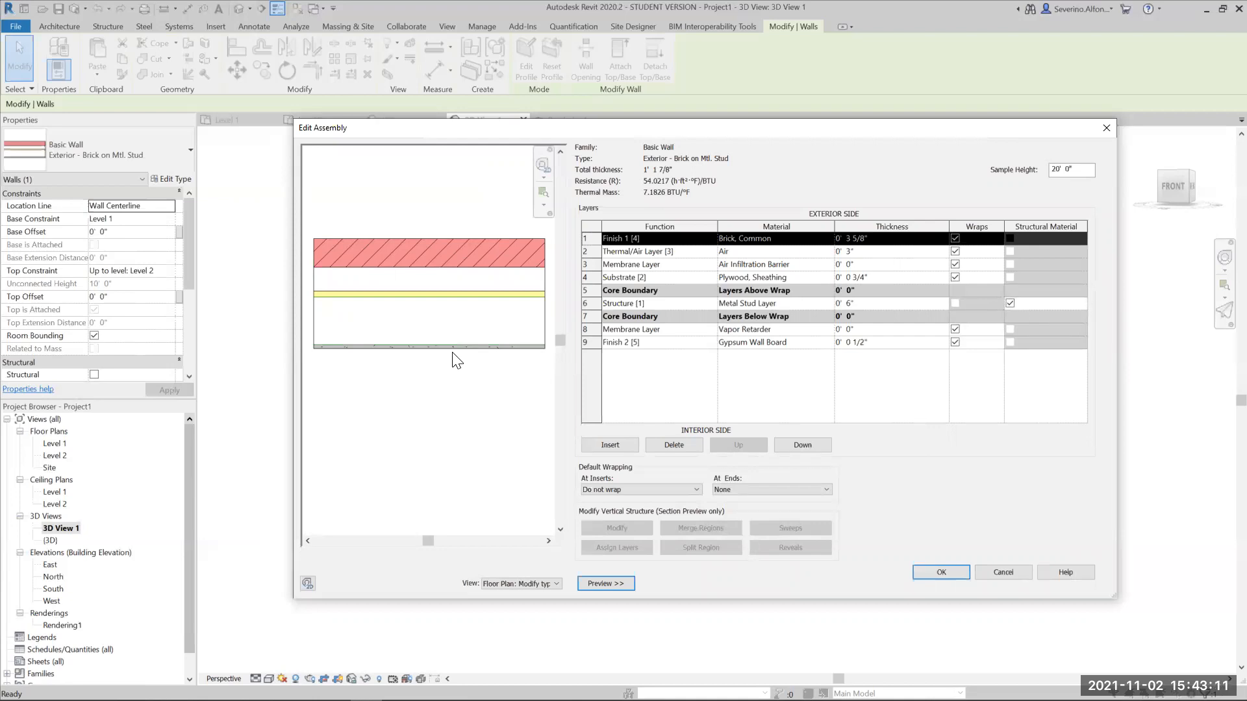
- Review the appearance and graphics of the interior Gypsum Wall Board material, and leave the wall assembly without changes
{"action": "left_click", "coordinate": [826, 343]}
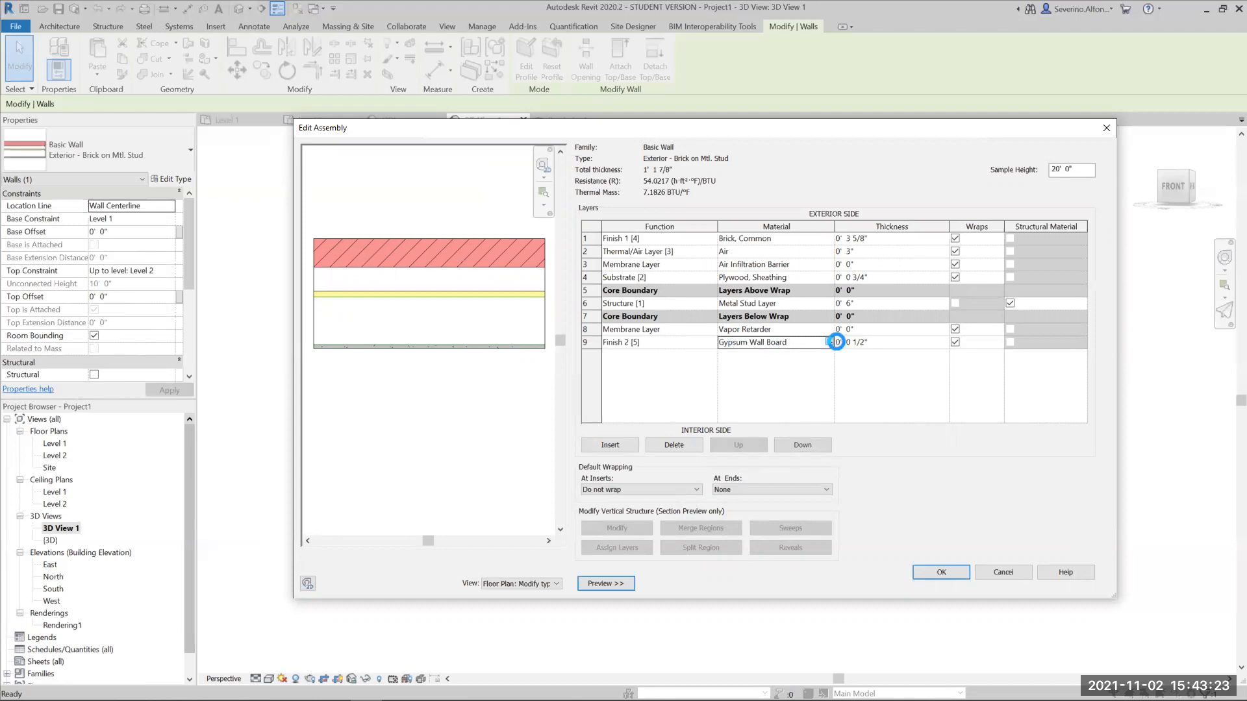
{"action": "left_click", "coordinate": [827, 343]}
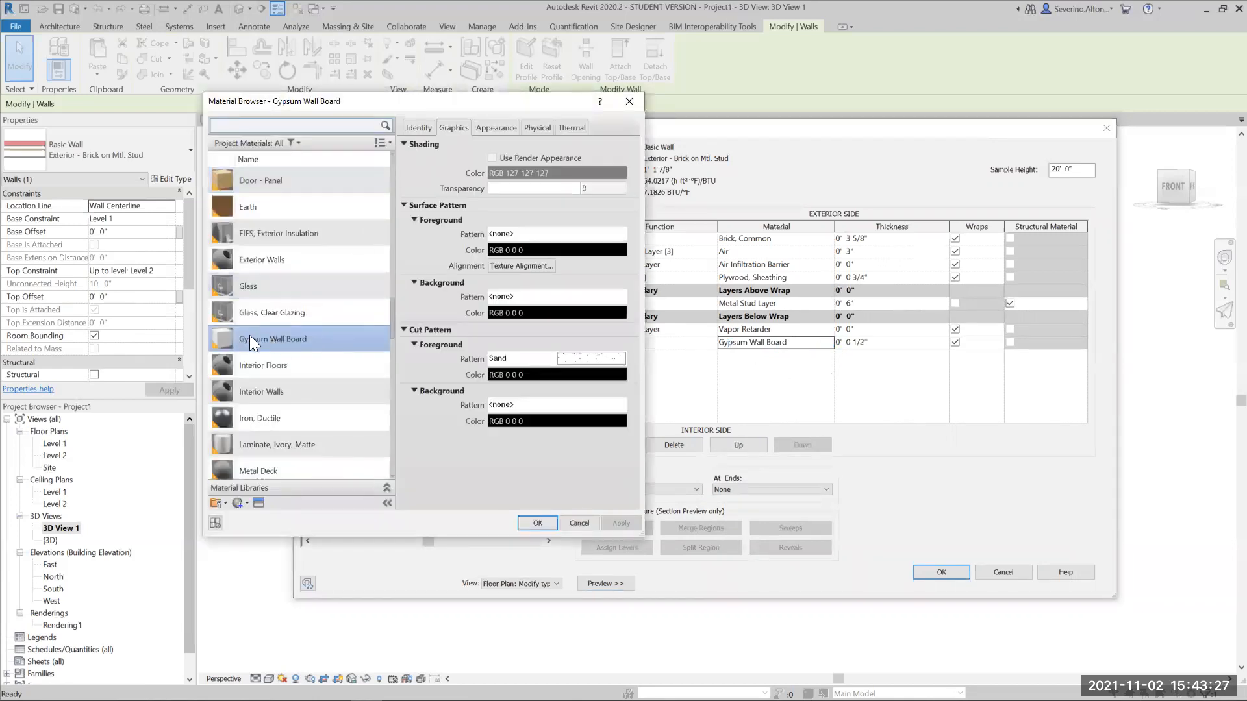
{"action": "left_click", "coordinate": [487, 125]}
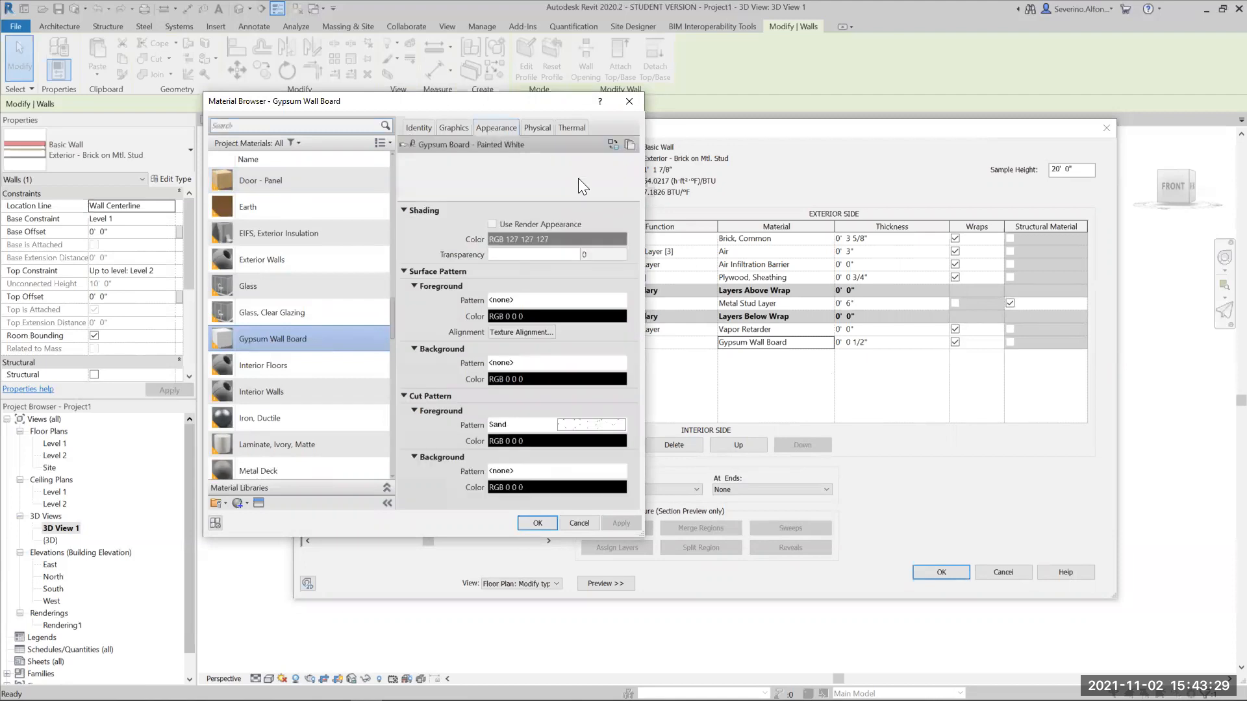
{"action": "left_click", "coordinate": [452, 129]}
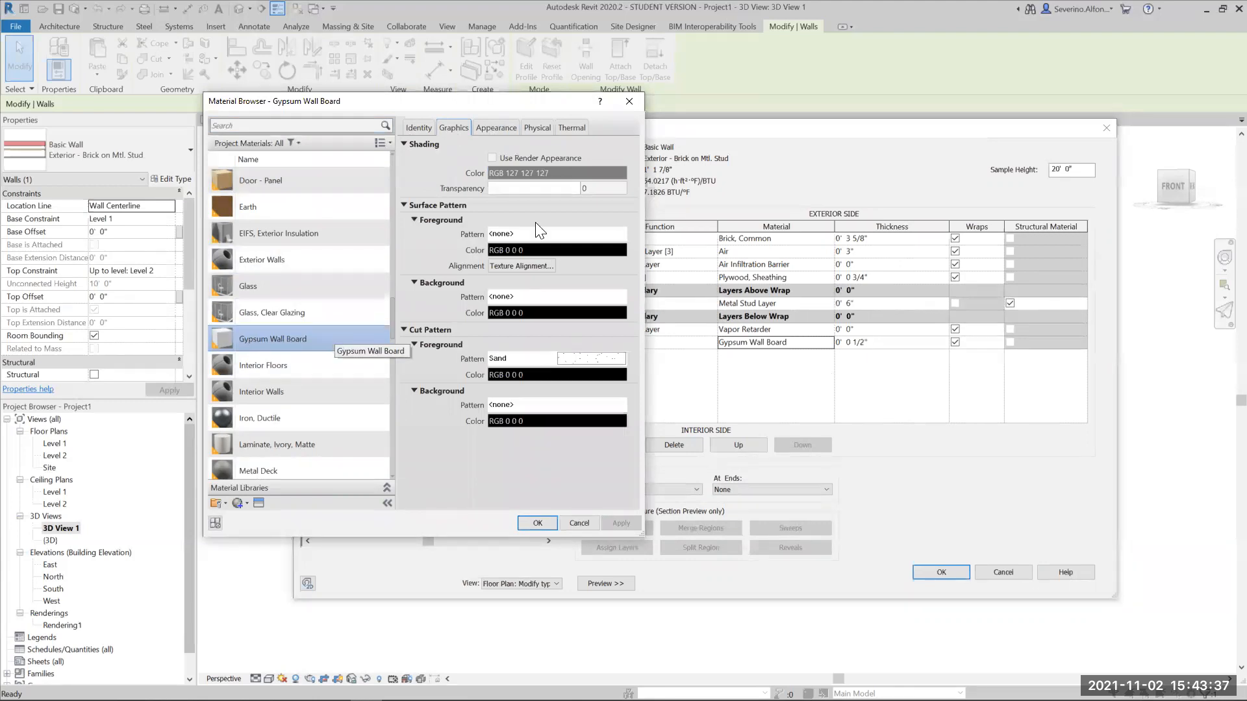
{"action": "left_click", "coordinate": [630, 100]}
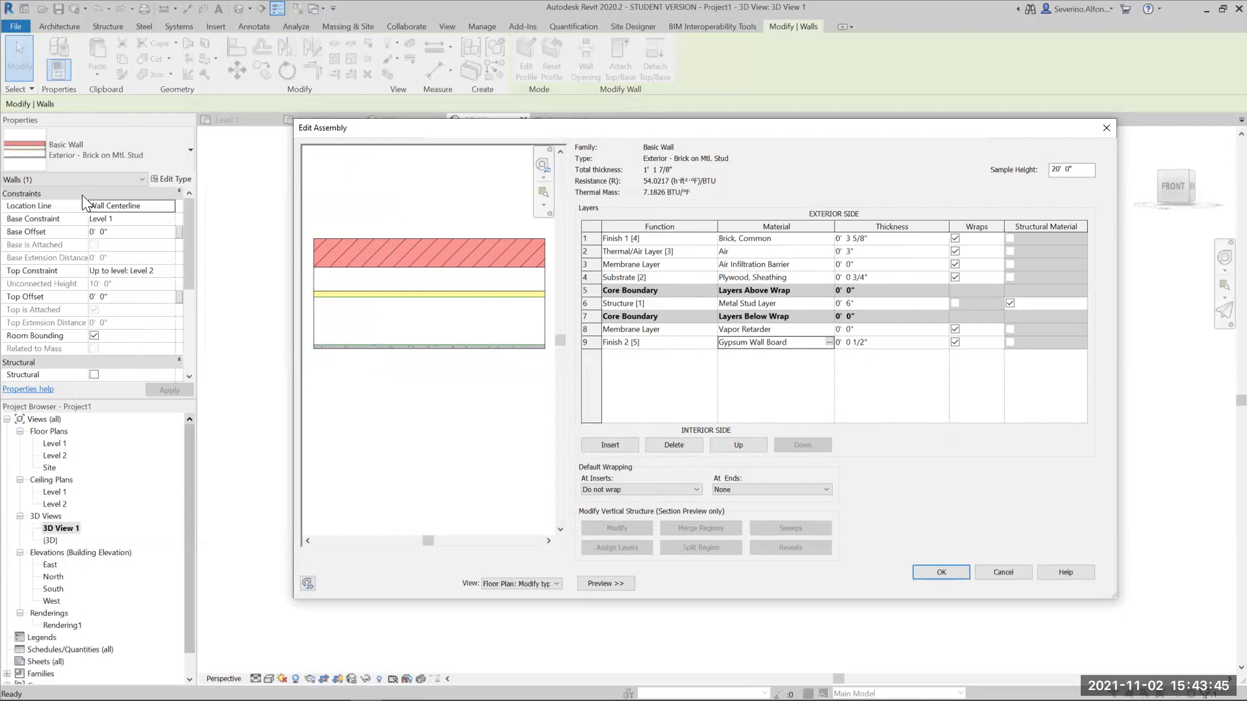
{"action": "left_click", "coordinate": [1009, 573]}
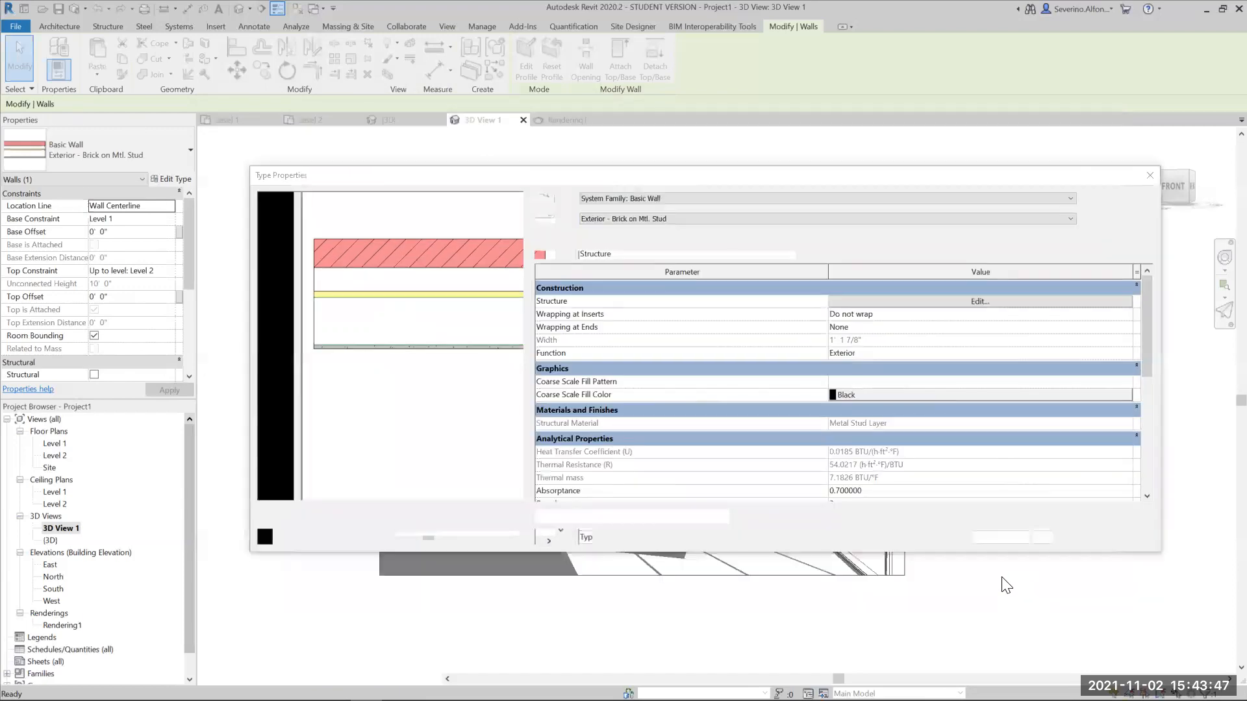
- Duplicate the wall type as Exterior - Brick on Mtl. Stud NewInteriorMat
{"action": "left_click", "coordinate": [1116, 219]}
{"action": "left_click", "coordinate": [520, 289]}
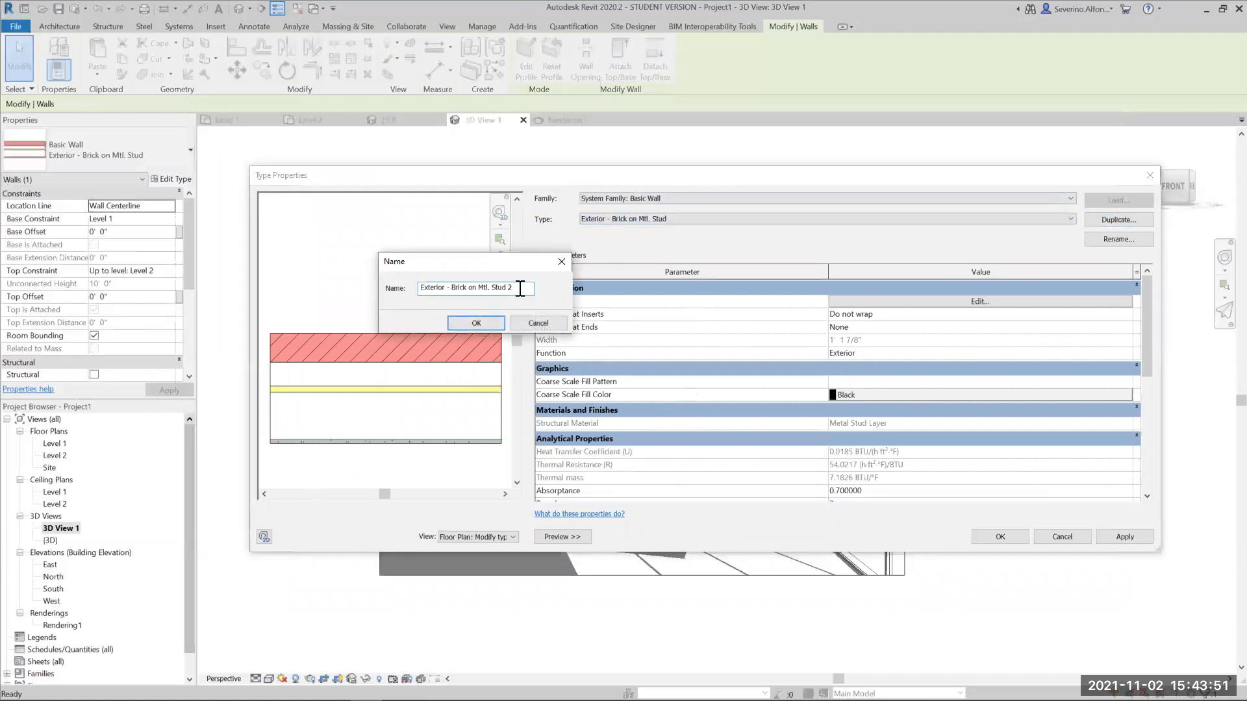
{"action": "type", "text": "NewInteriorMat"}
{"action": "key", "text": "Return"}
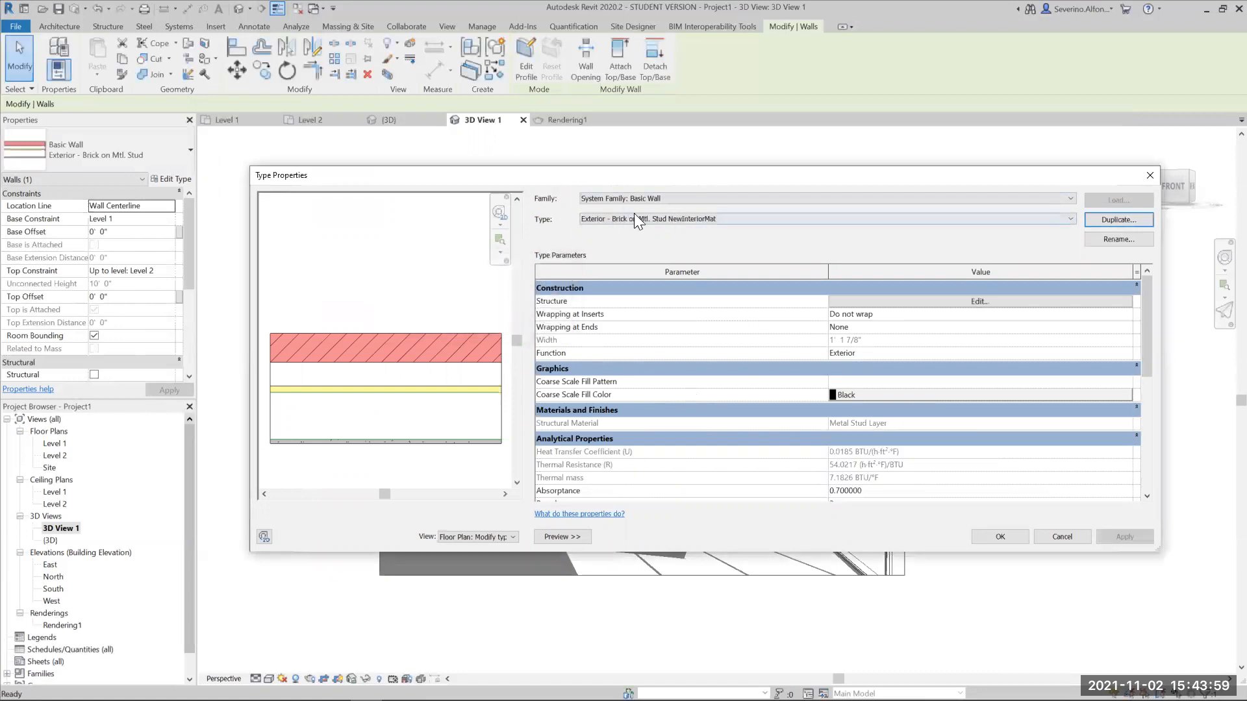
- Open the new wall type's layer assembly and browse materials for the interior Gypsum Wall Board finish layer
{"action": "left_click", "coordinate": [919, 302]}
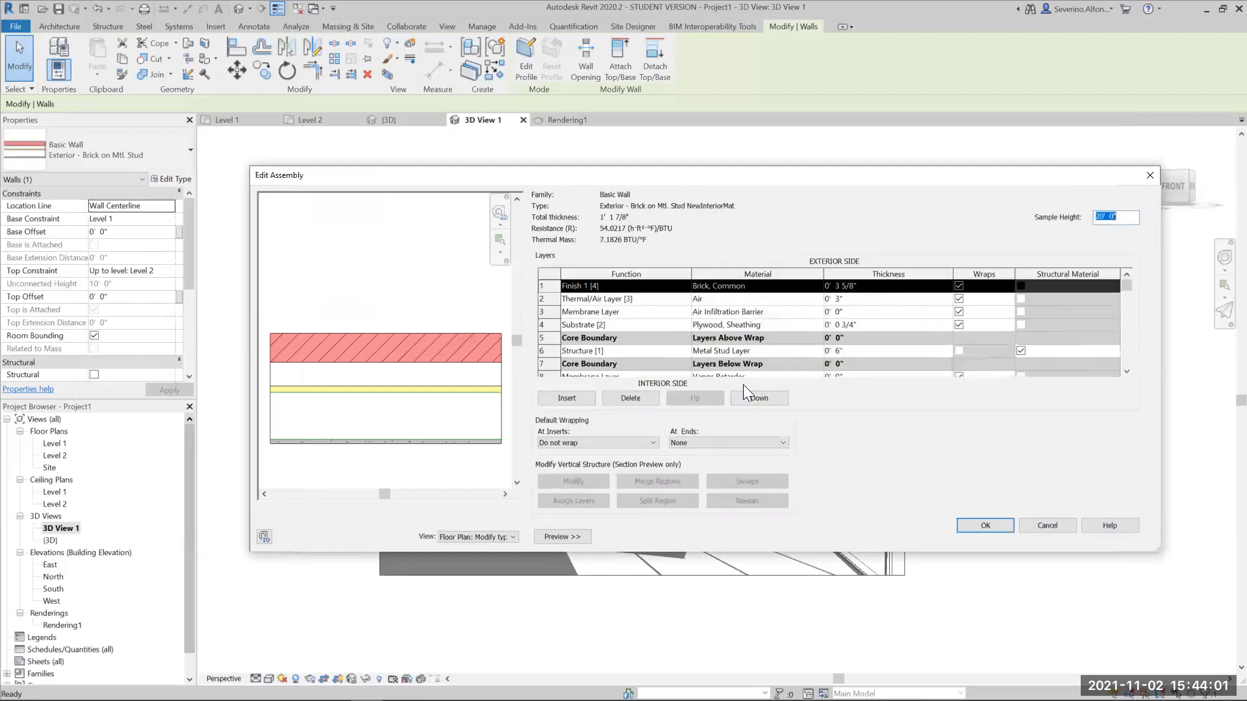
{"action": "scroll", "coordinate": [595, 367], "scroll_direction": "down", "scroll_amount": 3}
{"action": "left_click", "coordinate": [585, 352]}
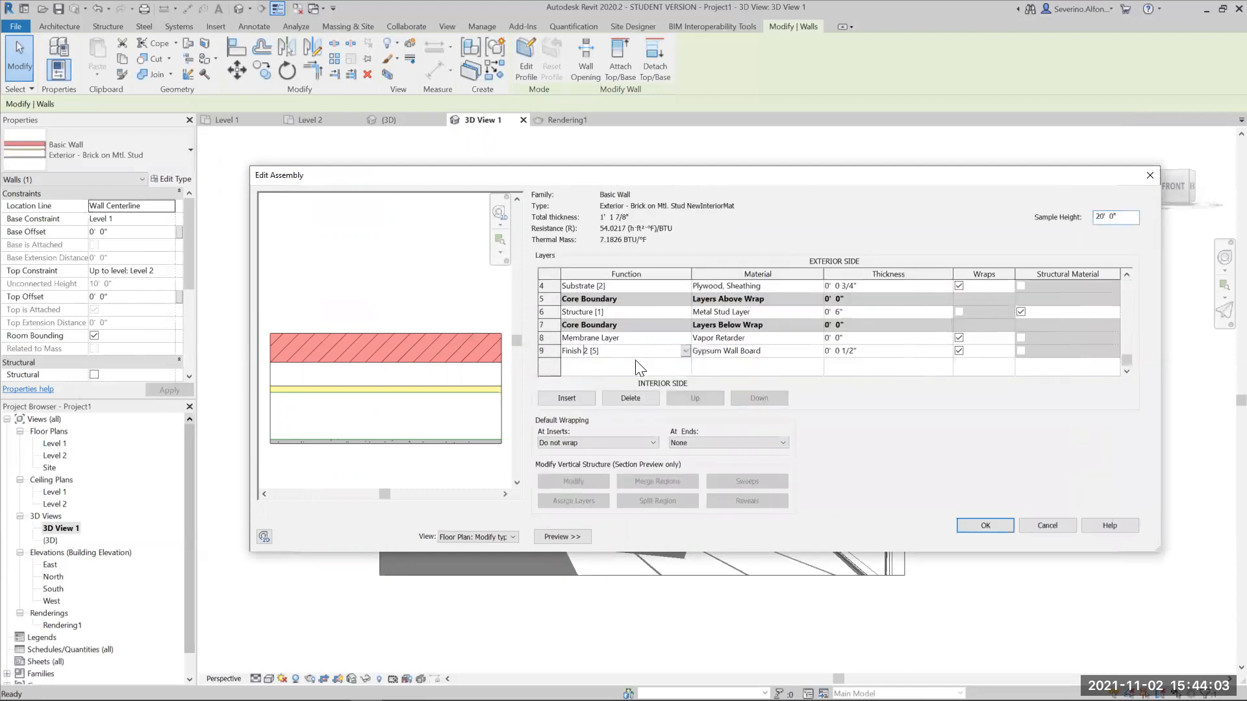
{"action": "left_click", "coordinate": [773, 352]}
{"action": "left_click", "coordinate": [819, 351]}
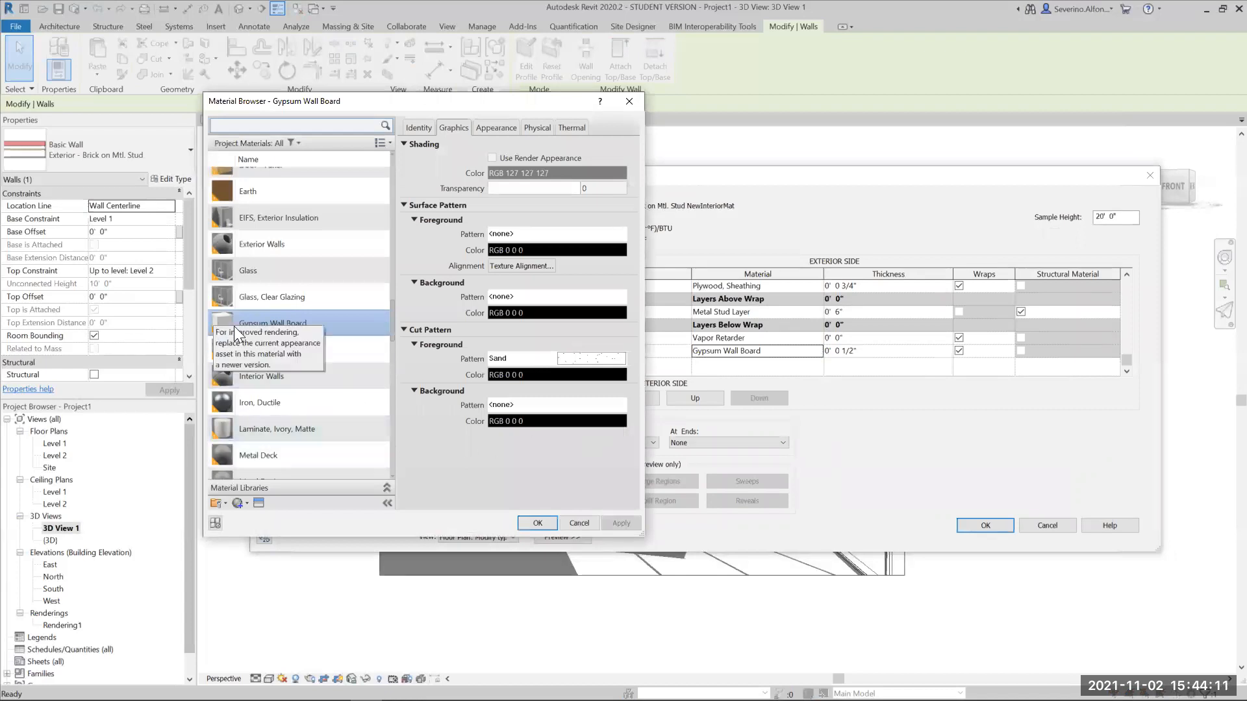
- Create a new project material and name it Red Paint
{"action": "scroll", "coordinate": [257, 494], "scroll_direction": "down", "scroll_amount": 1}
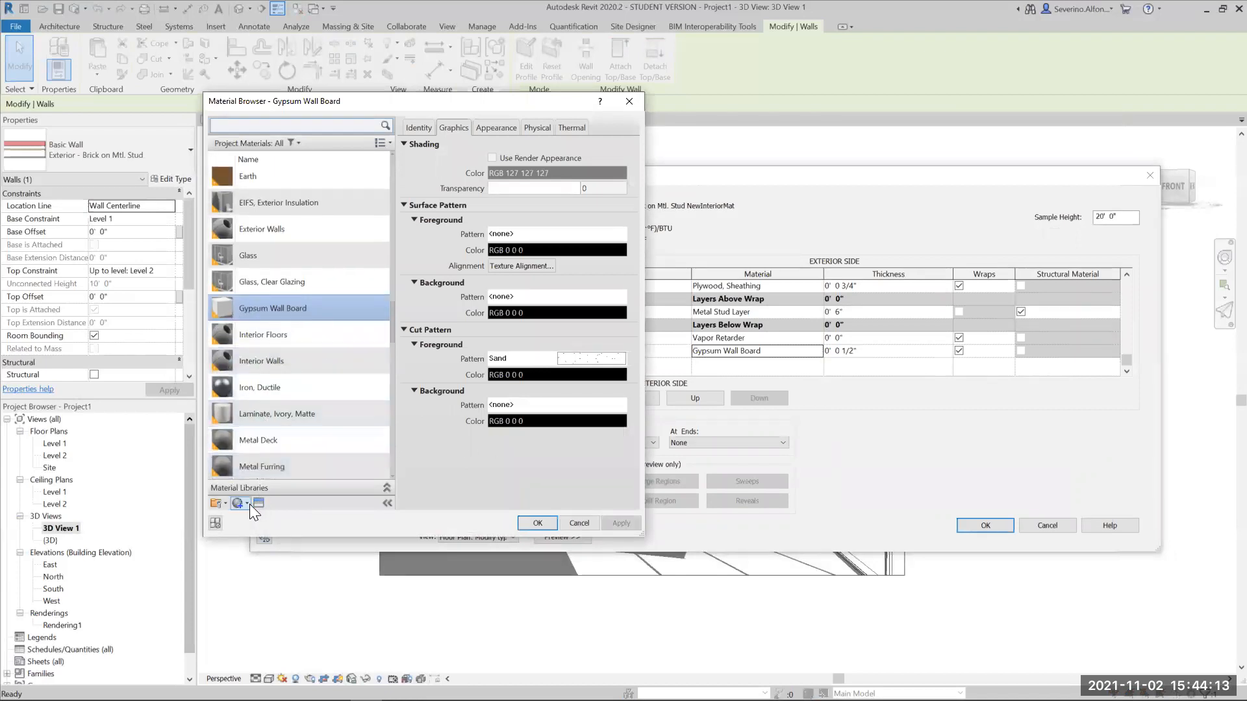
{"action": "left_click", "coordinate": [243, 504]}
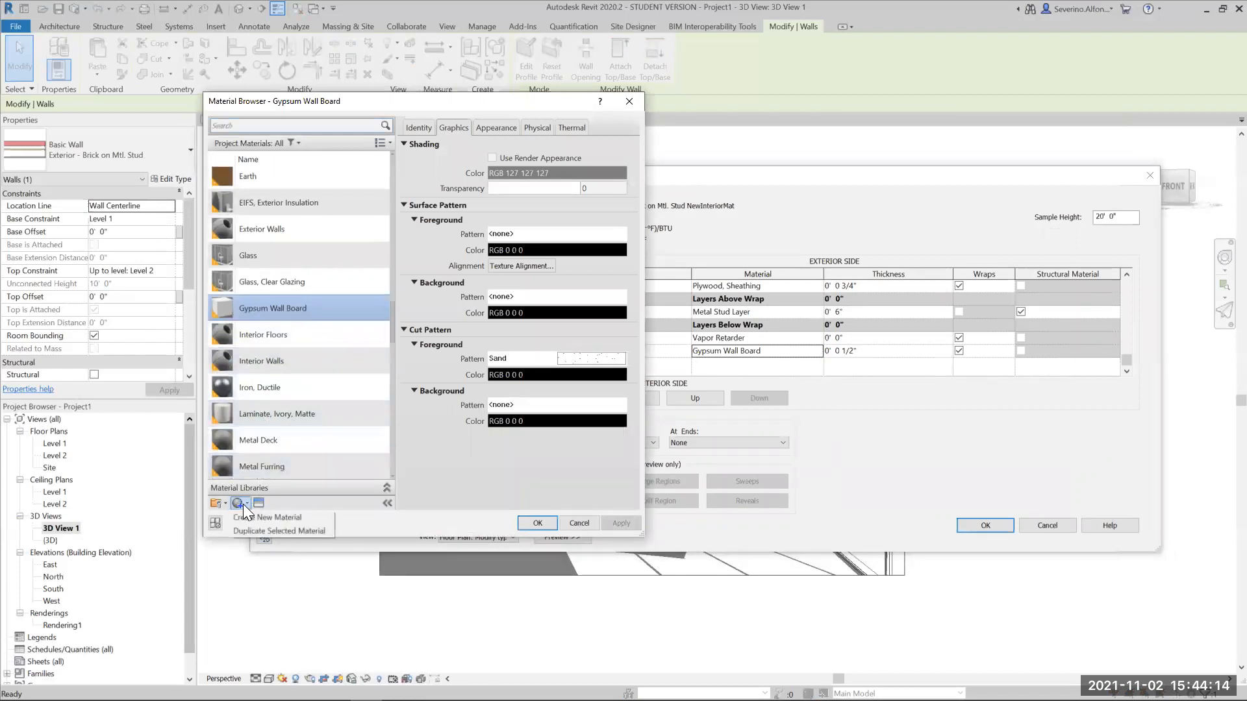
{"action": "left_click", "coordinate": [281, 518]}
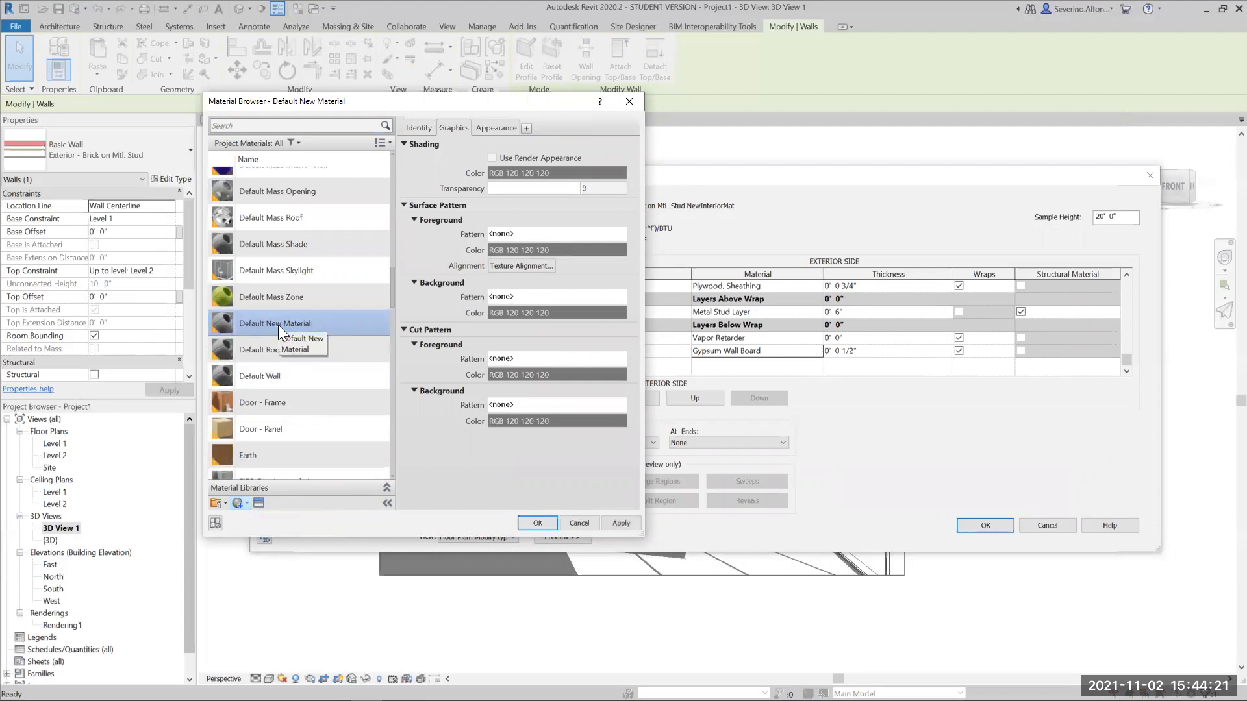
{"action": "right_click", "coordinate": [278, 325]}
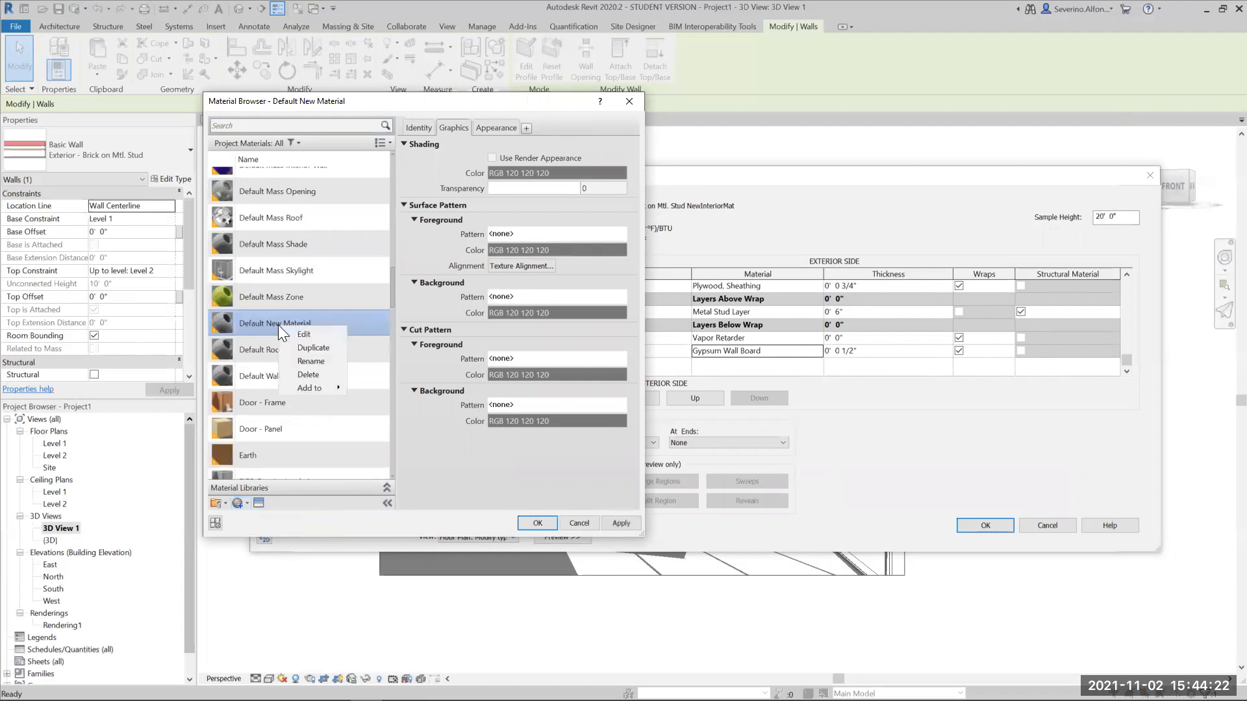
{"action": "left_click", "coordinate": [311, 362]}
{"action": "type", "text": "Re"}
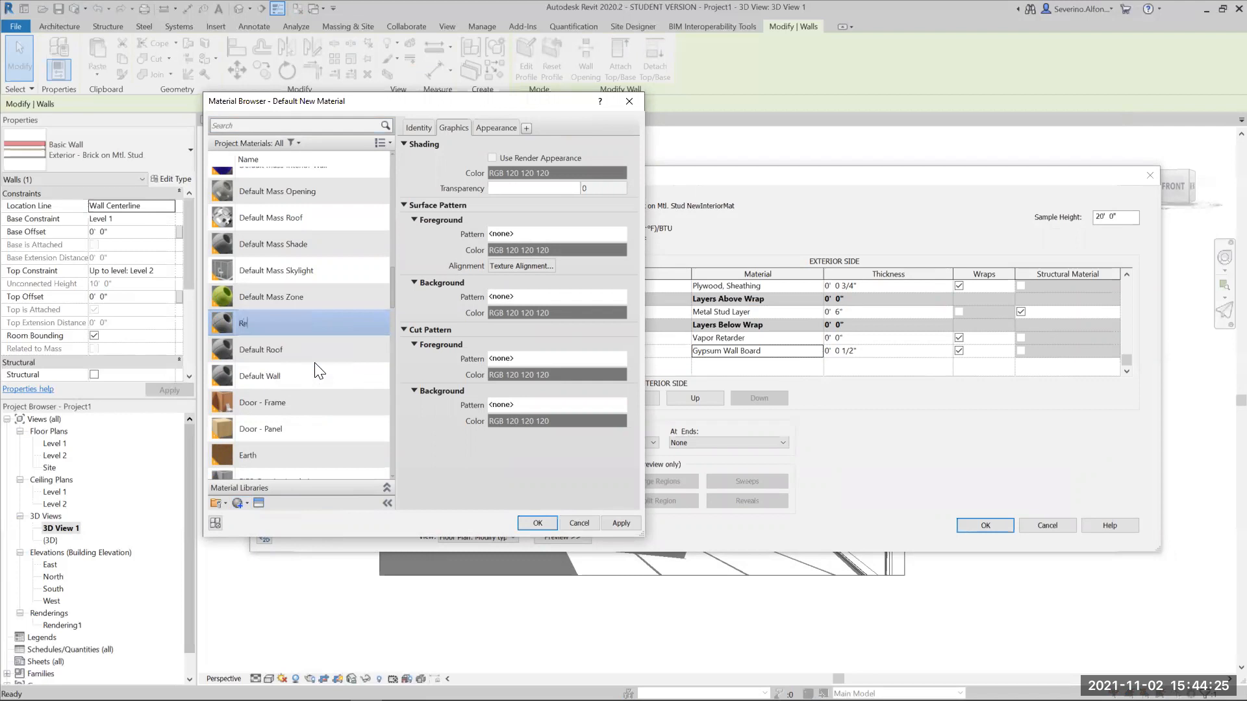
{"action": "type", "text": "d Paint"}
{"action": "key", "text": "Return"}
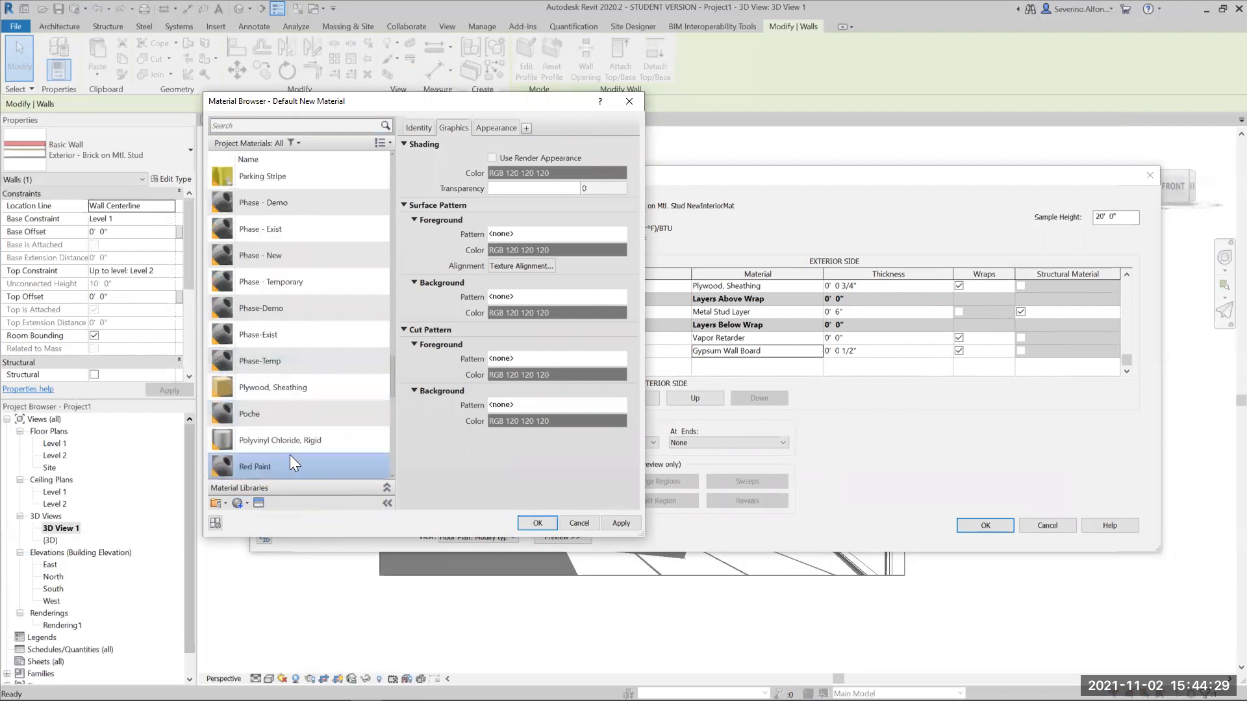
- Review the identity, graphics and appearance properties of the Red Paint material
{"action": "scroll", "coordinate": [268, 466], "scroll_direction": "down", "scroll_amount": 3}
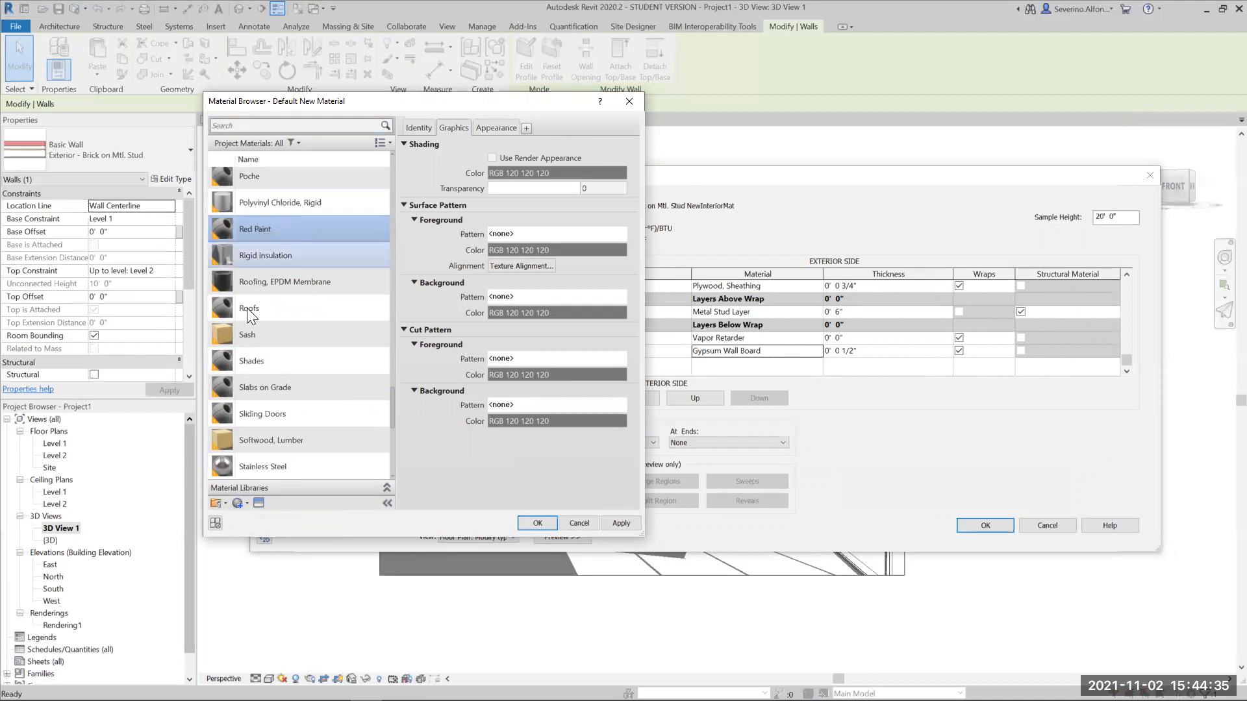
{"action": "left_click", "coordinate": [499, 127]}
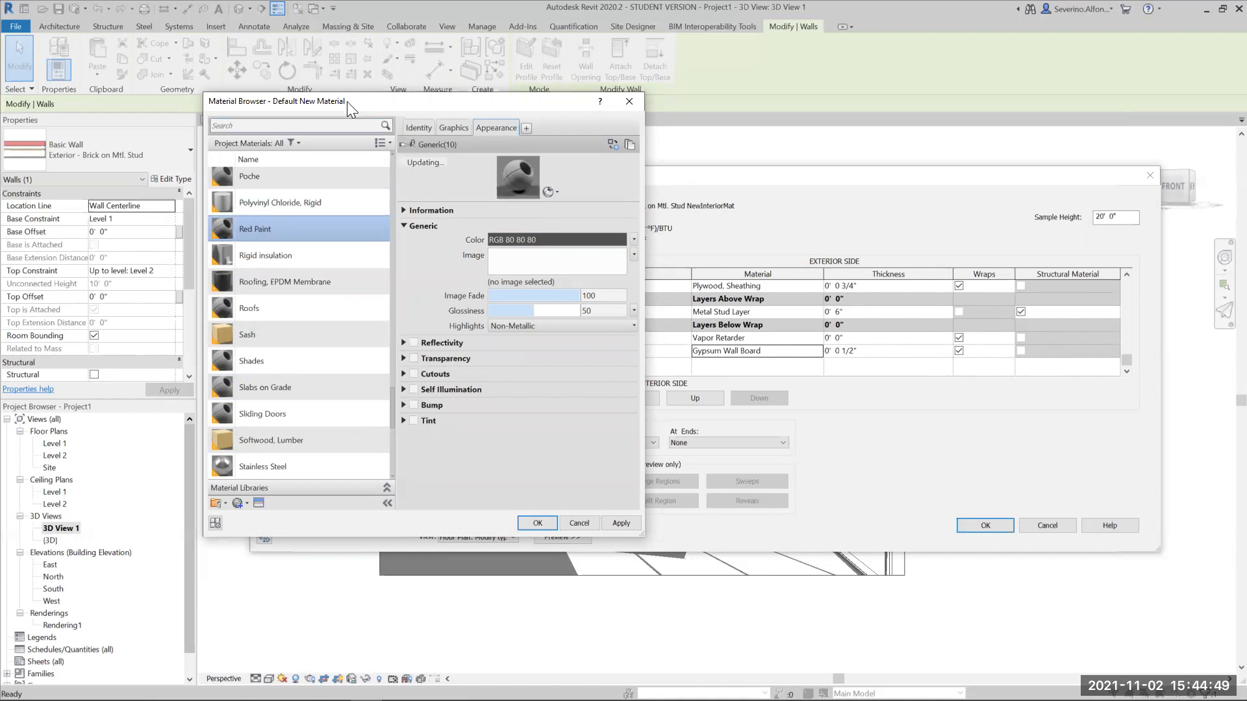
{"action": "left_click_drag", "start_coordinate": [347, 101], "coordinate": [322, 104]}
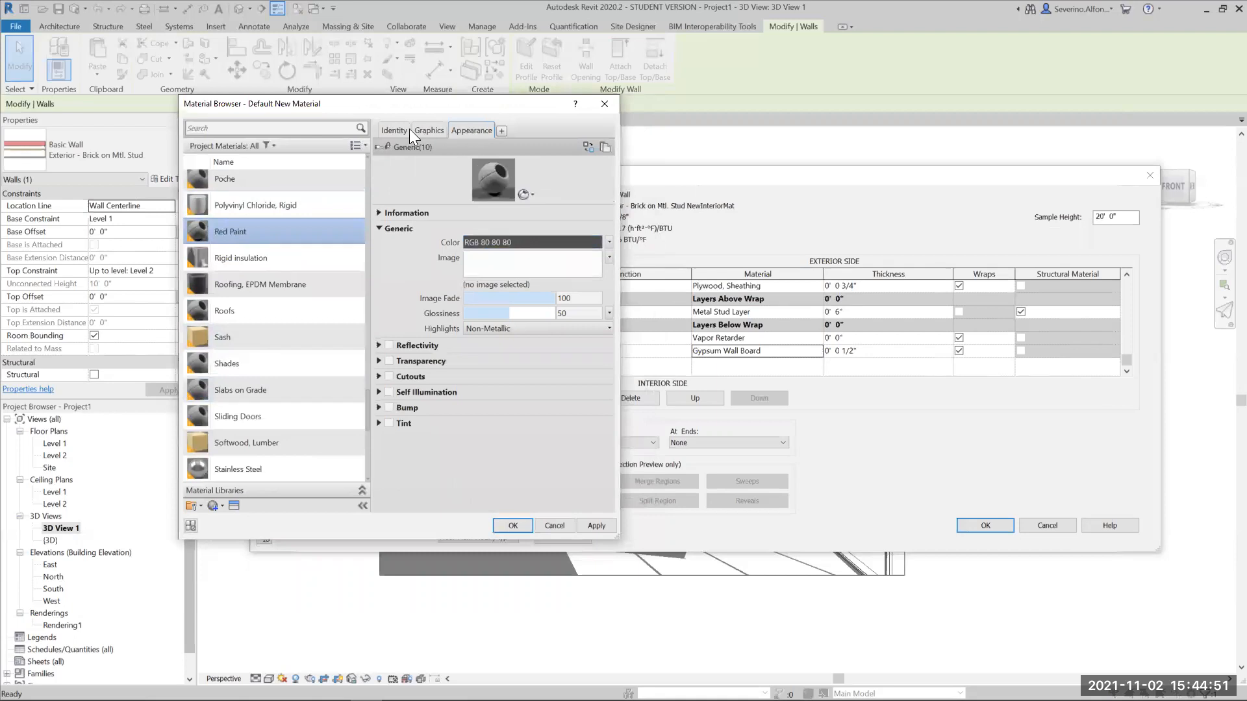
{"action": "left_click", "coordinate": [397, 129]}
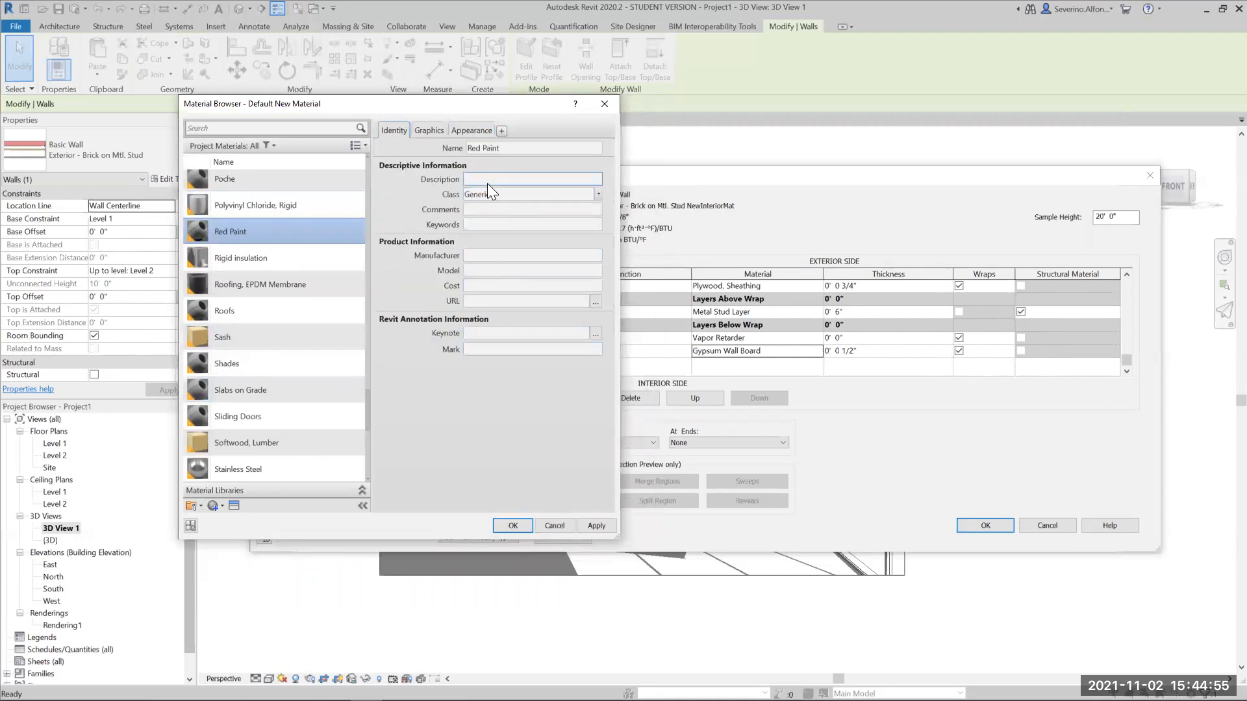
{"action": "left_click", "coordinate": [424, 128]}
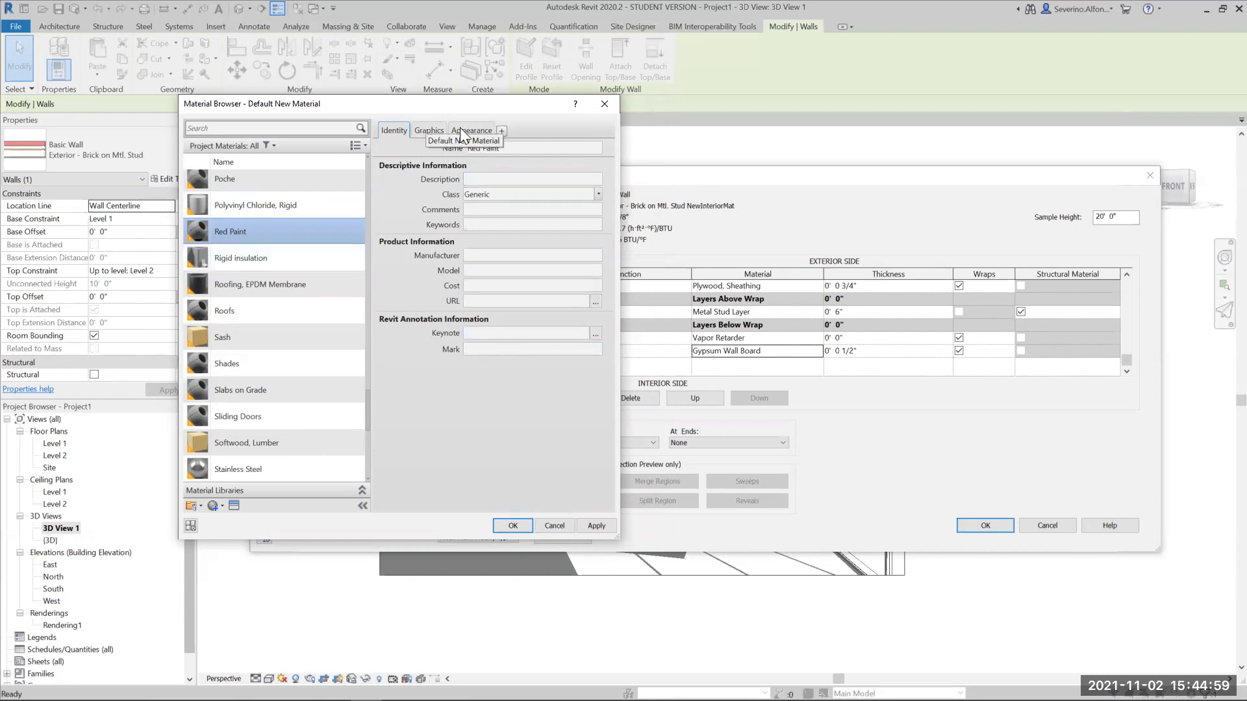
{"action": "left_click", "coordinate": [451, 130]}
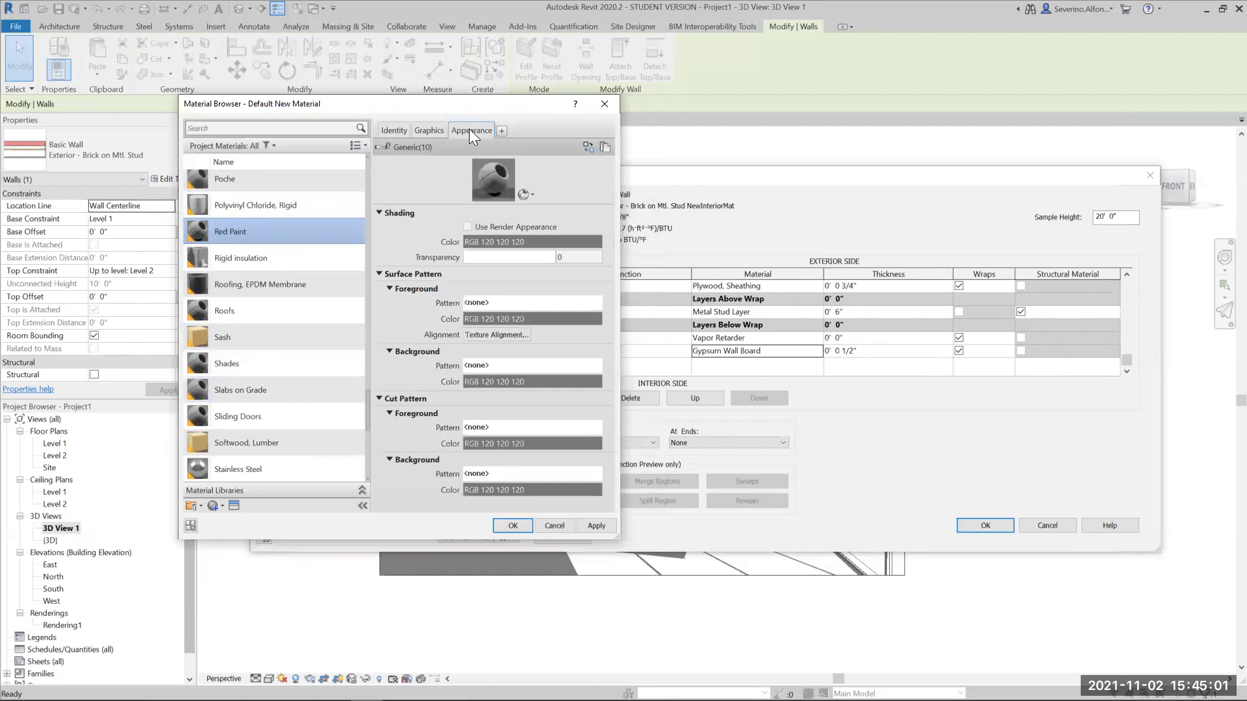
{"action": "left_click", "coordinate": [429, 128]}
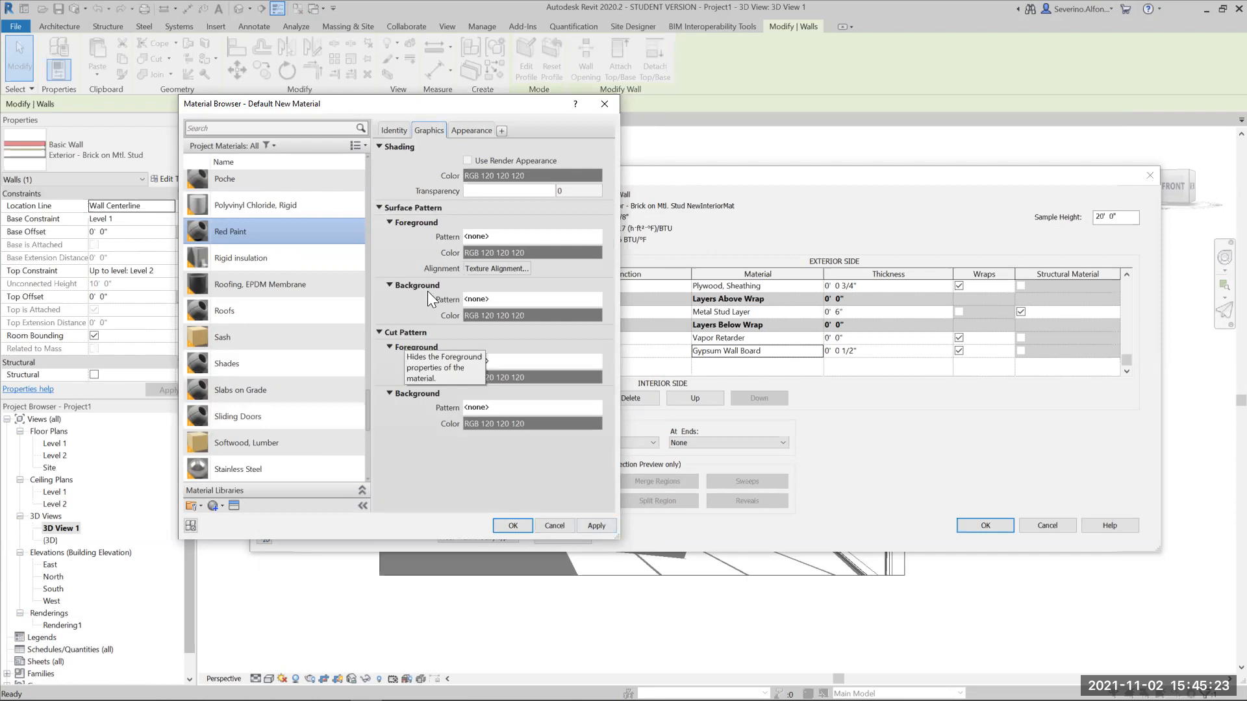
{"action": "left_click", "coordinate": [469, 130]}
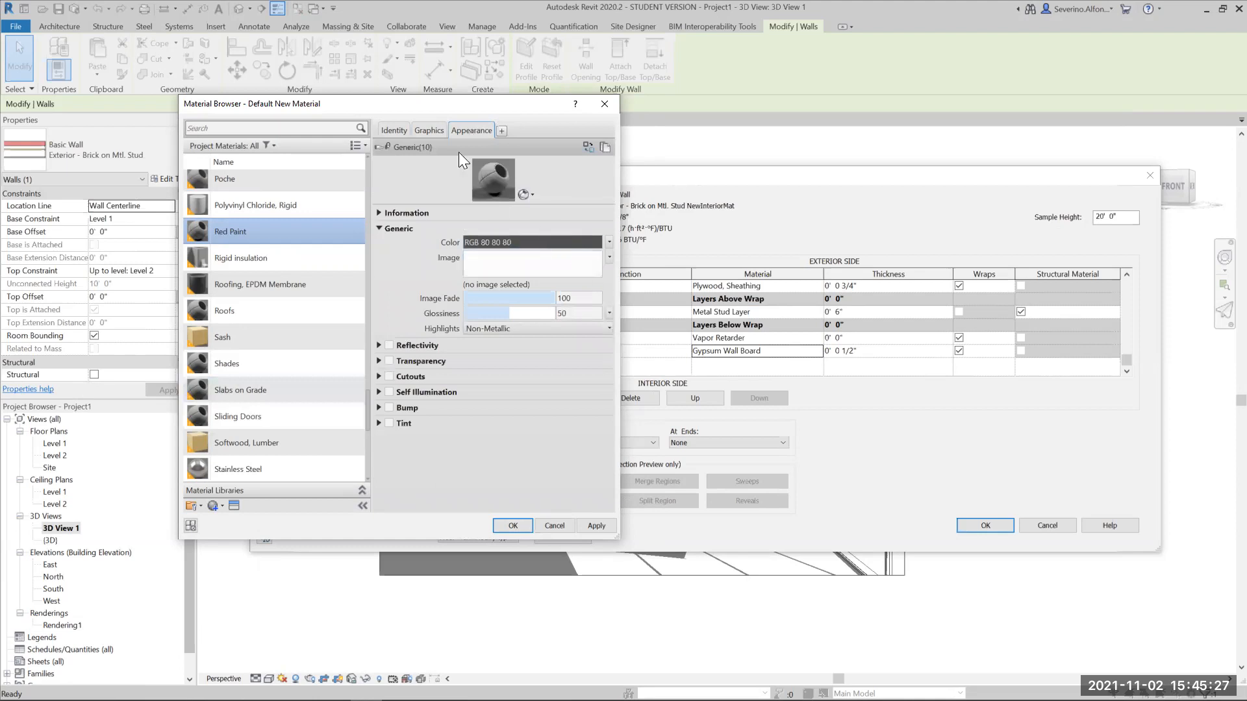
{"action": "left_click", "coordinate": [429, 131]}
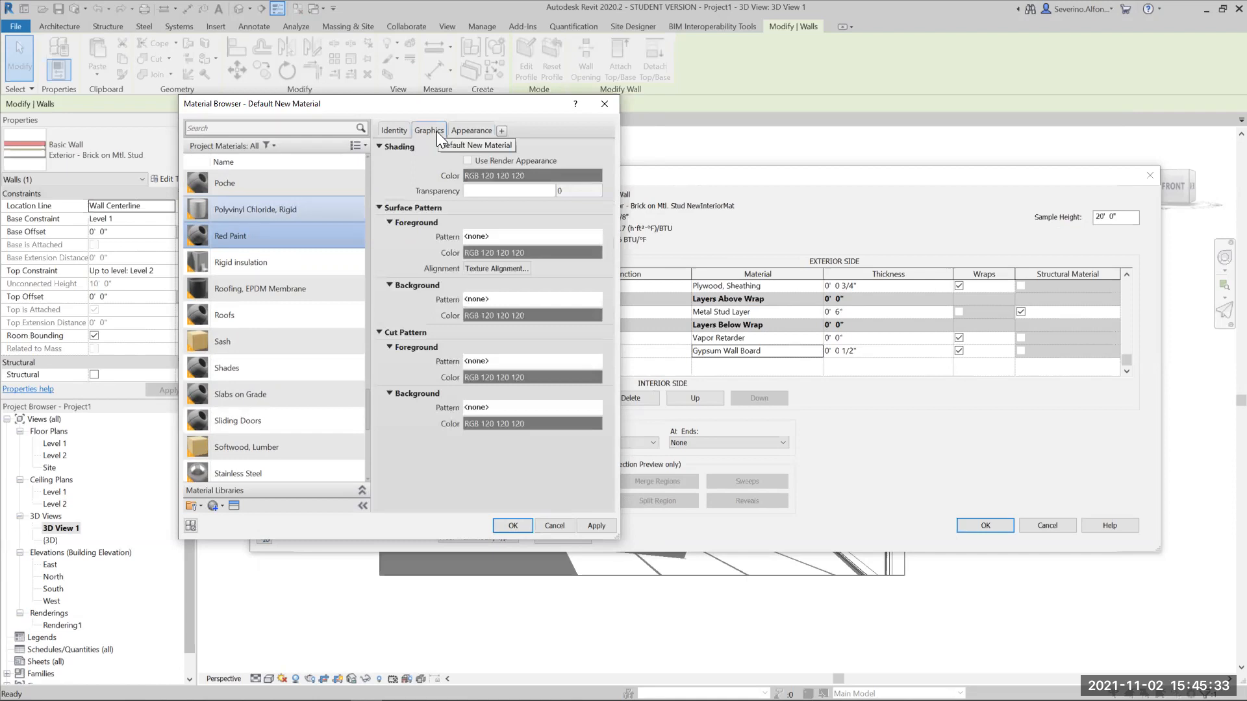
{"action": "left_click", "coordinate": [475, 128]}
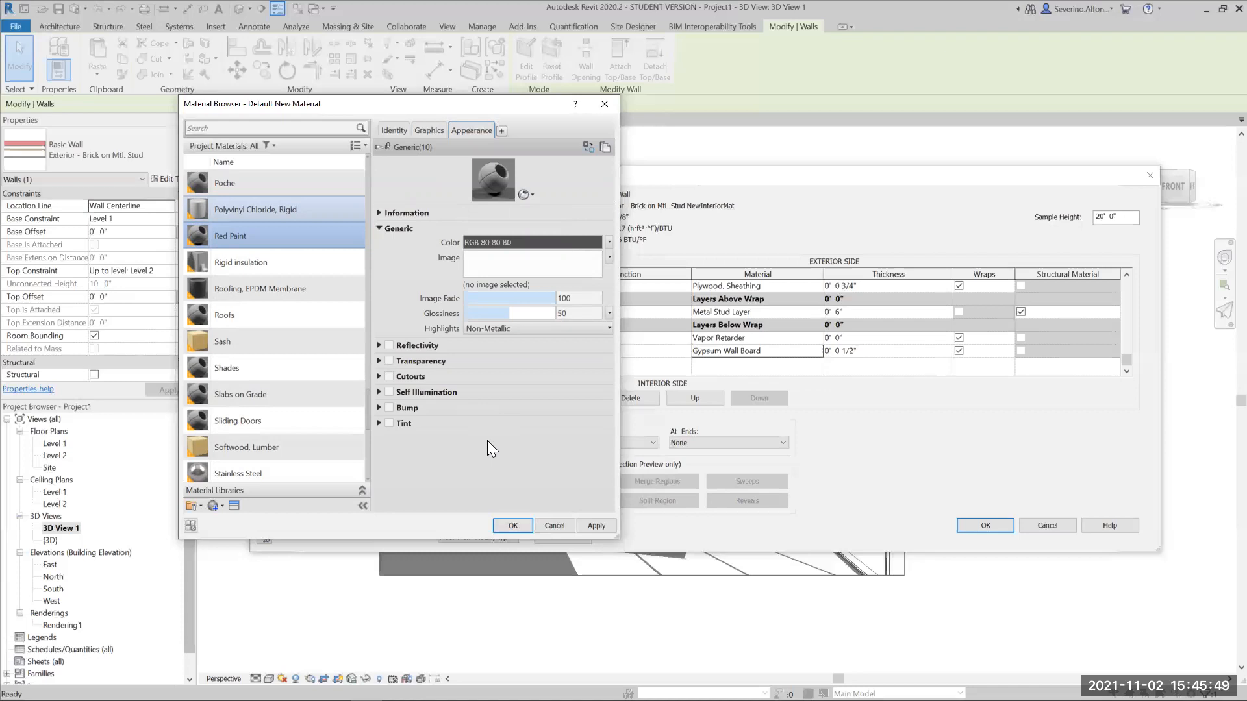
- Set the Red Paint material's generic appearance color to RGB 234 0 0
{"action": "left_click", "coordinate": [557, 242]}
{"action": "left_click", "coordinate": [419, 232]}
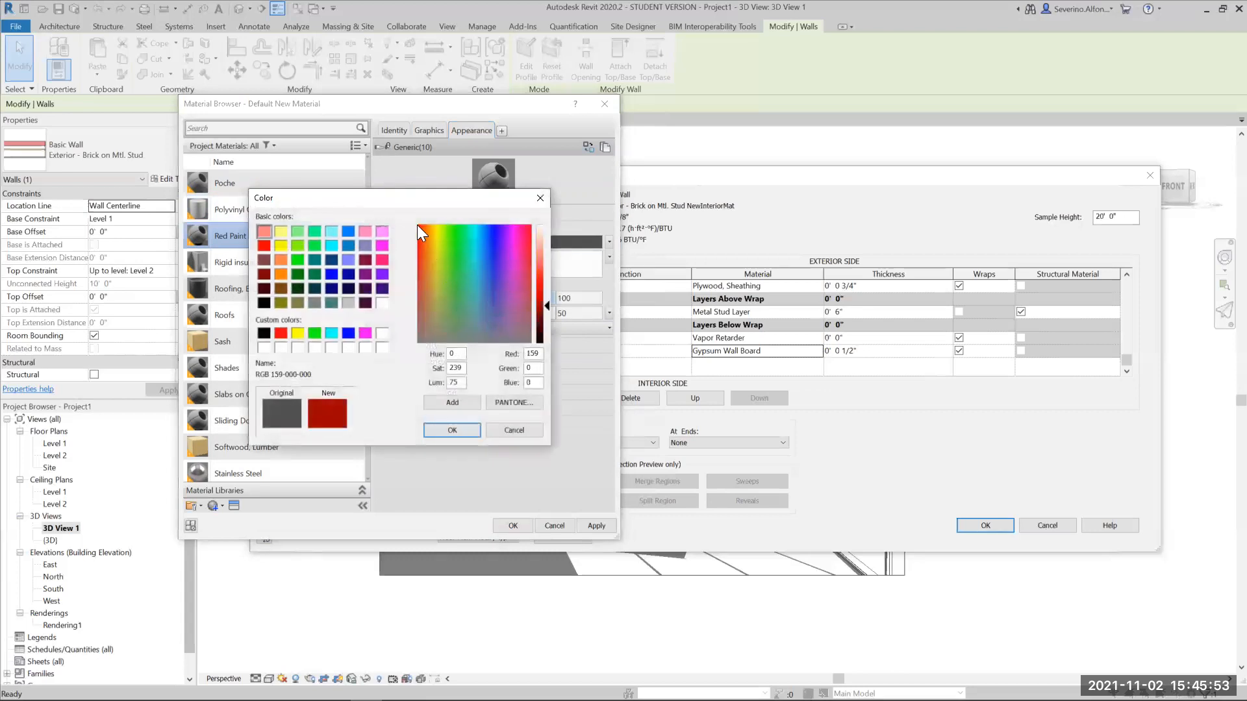
{"action": "mouse_move", "coordinate": [547, 305]}
{"action": "left_mouse_down"}
{"action": "mouse_move", "coordinate": [547, 266]}
{"action": "mouse_move", "coordinate": [547, 292]}
{"action": "left_mouse_up"}
{"action": "left_click", "coordinate": [472, 432]}
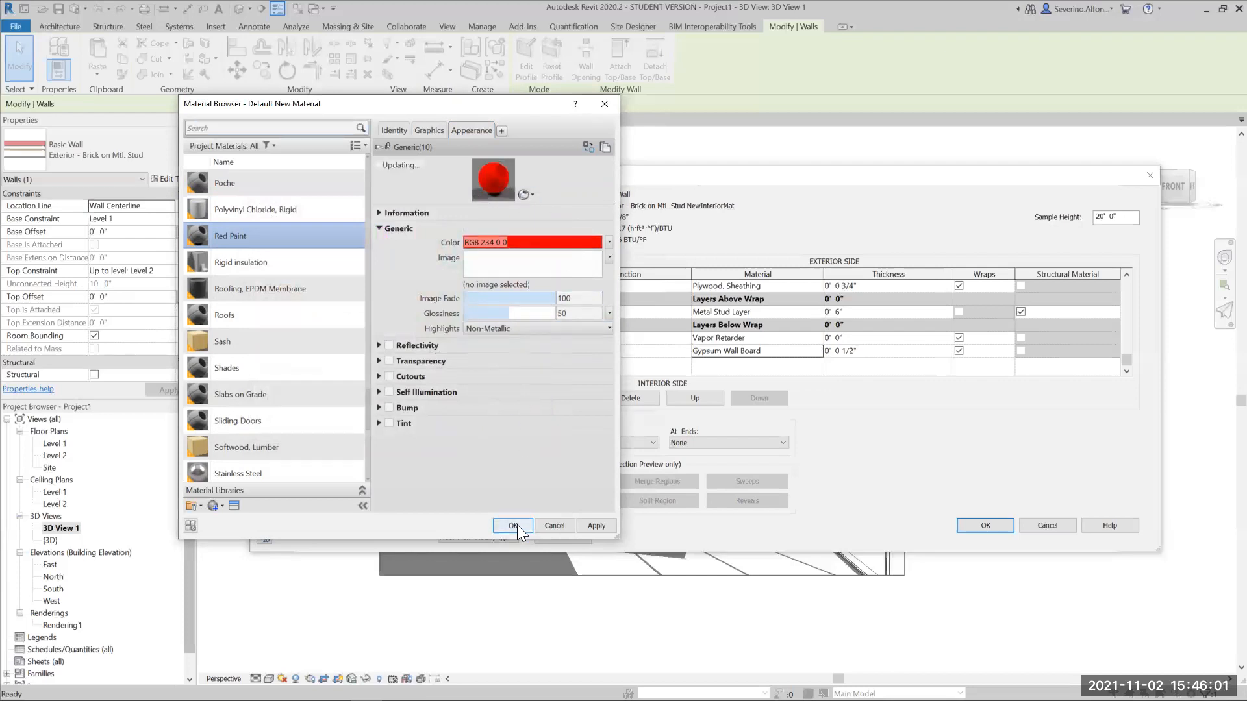
- Assign Red Paint to the interior Finish 2 layer, accept the assembly and type changes, and clear the selection
{"action": "left_click", "coordinate": [514, 526]}
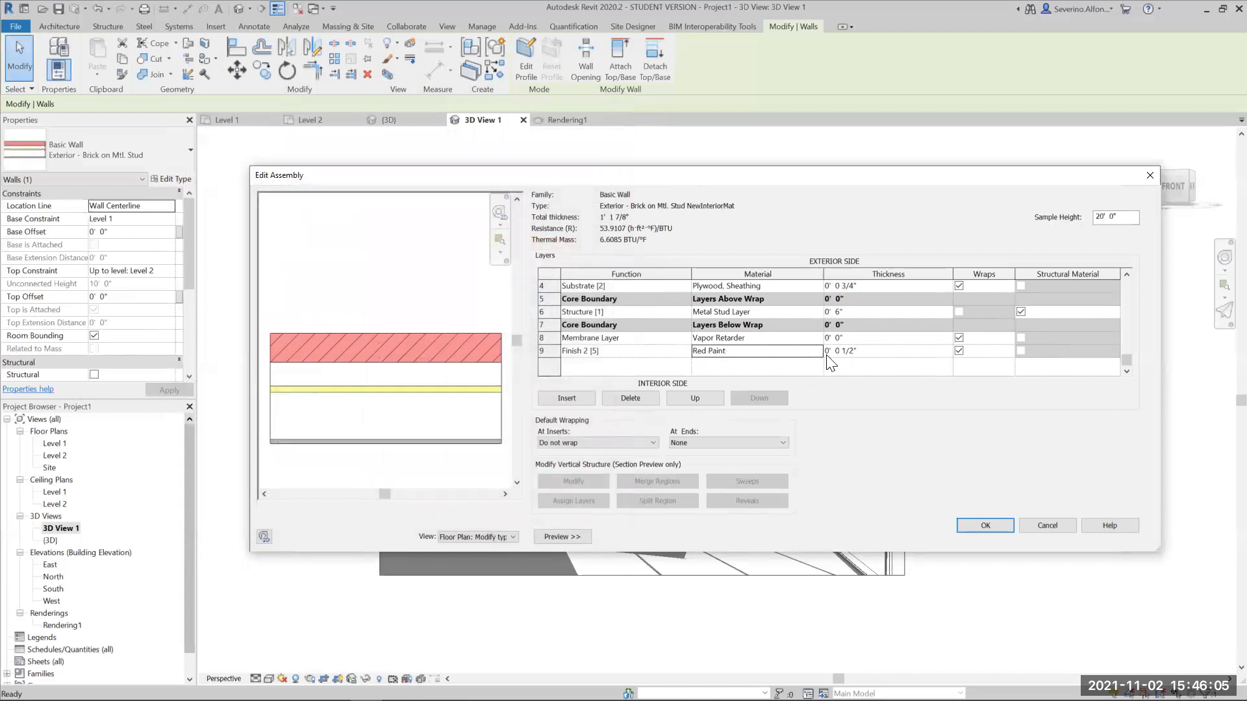
{"action": "left_click", "coordinate": [994, 526]}
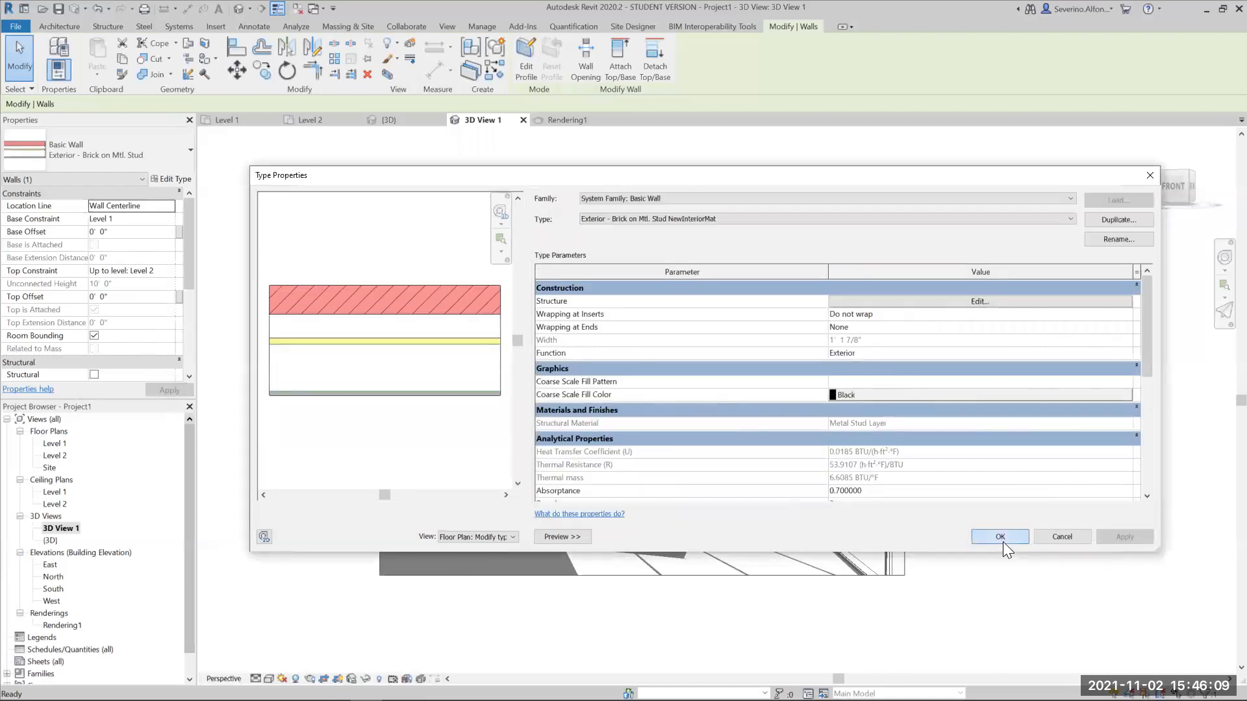
{"action": "left_click", "coordinate": [1000, 542]}
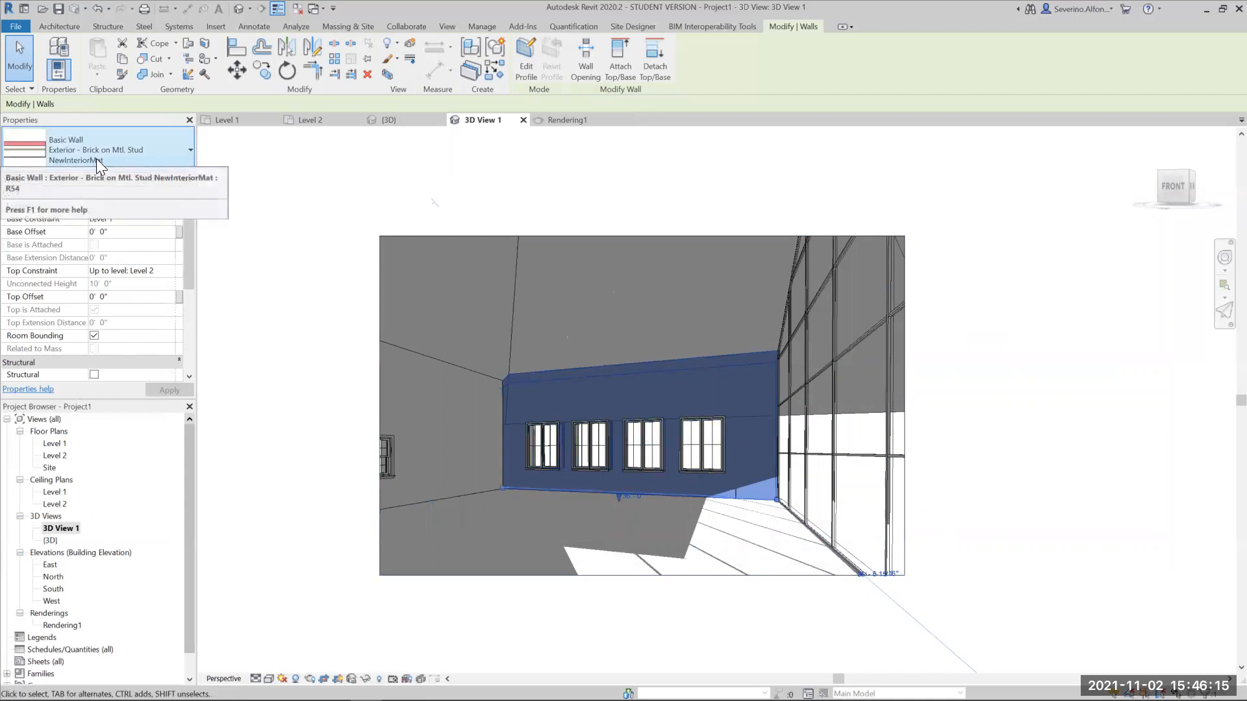
{"action": "left_click", "coordinate": [423, 501]}
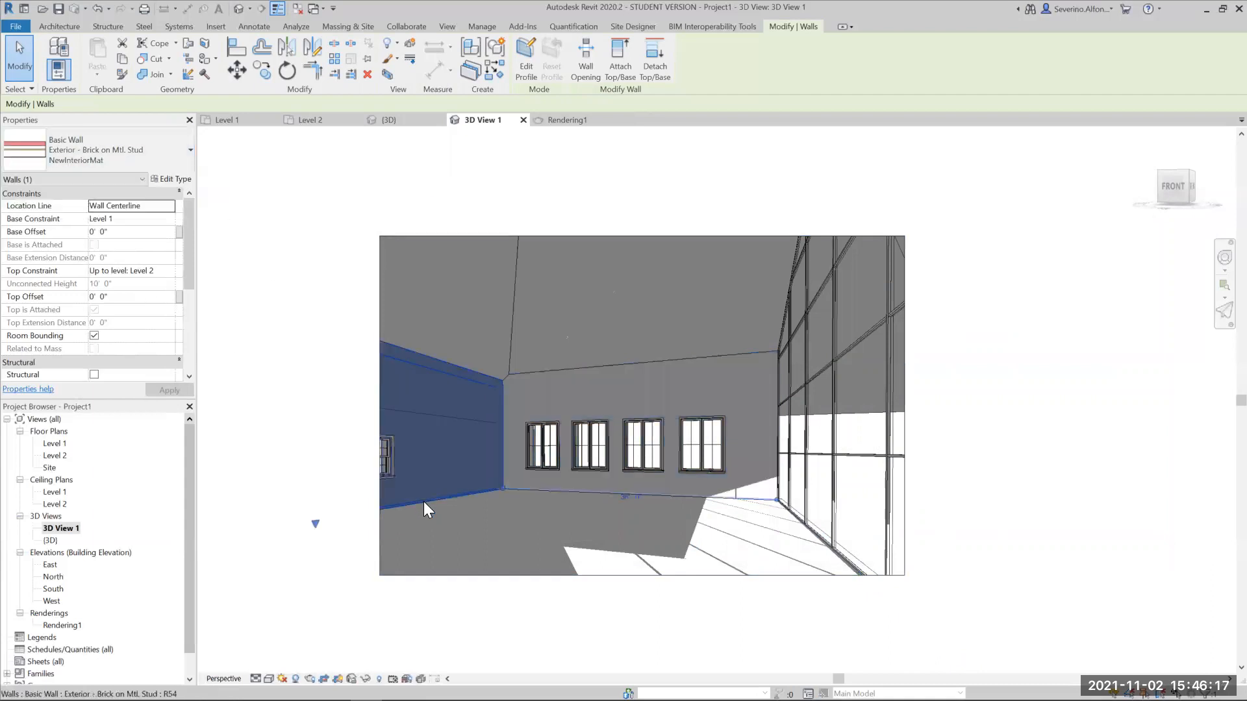
{"action": "left_click", "coordinate": [304, 281]}
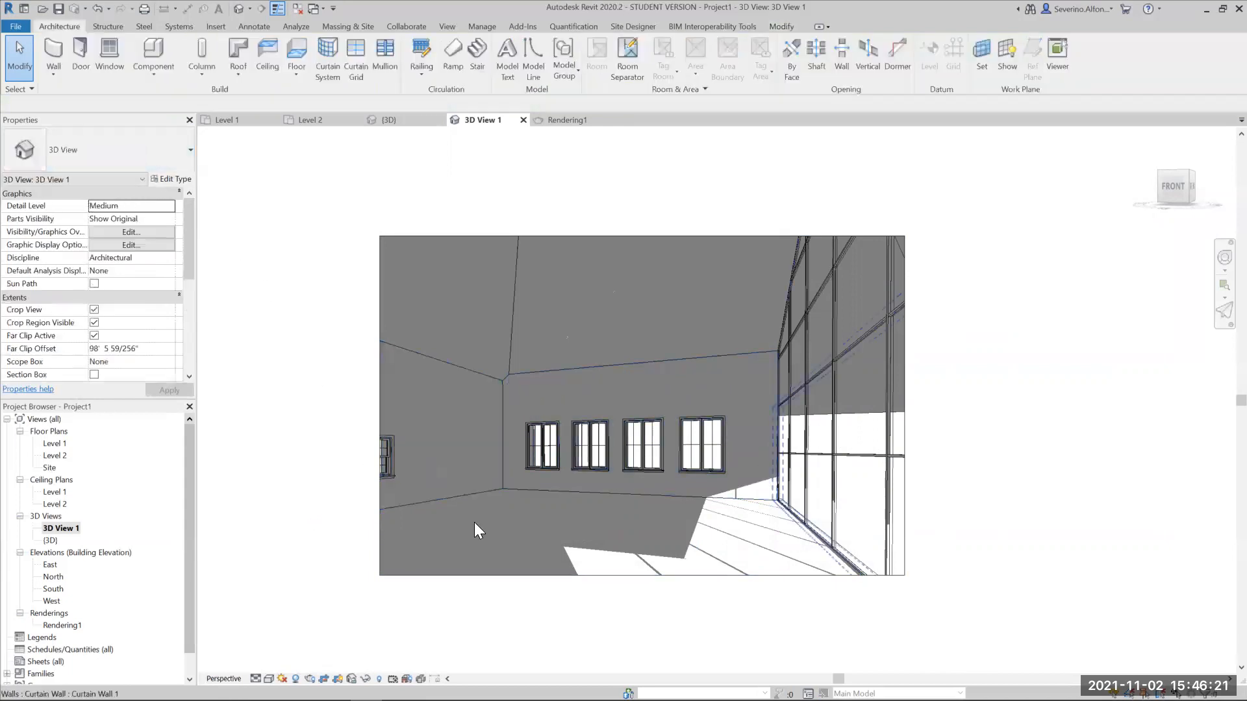
- Render the interior view at Draft quality, and close the rendering settings
{"action": "left_click", "coordinate": [310, 679]}
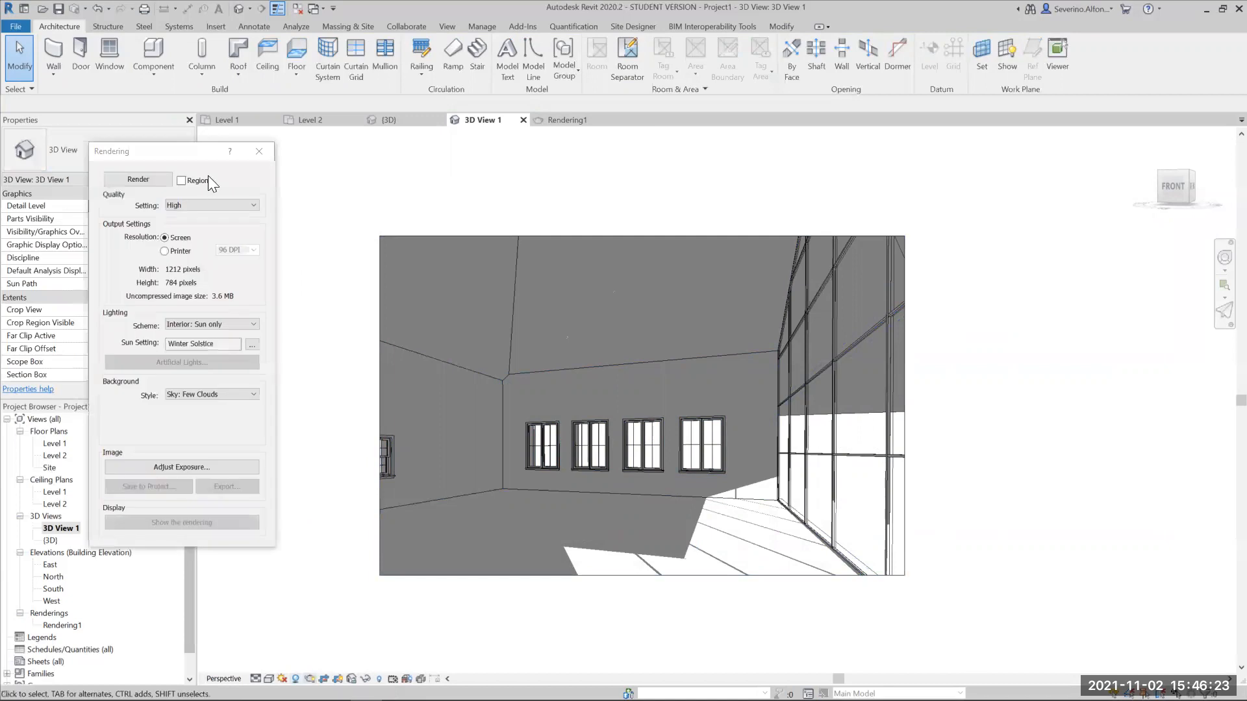
{"action": "left_click", "coordinate": [213, 207]}
{"action": "left_click", "coordinate": [188, 214]}
{"action": "key", "text": "Return"}
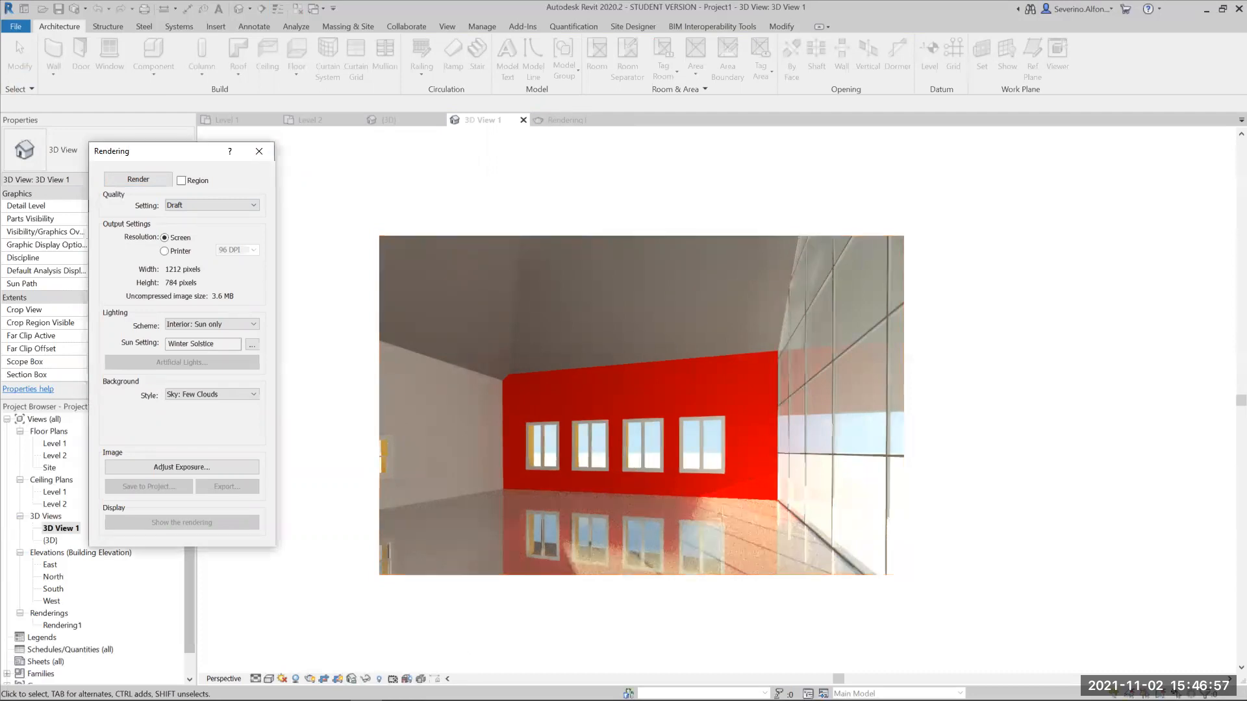
{"action": "left_click", "coordinate": [416, 207]}
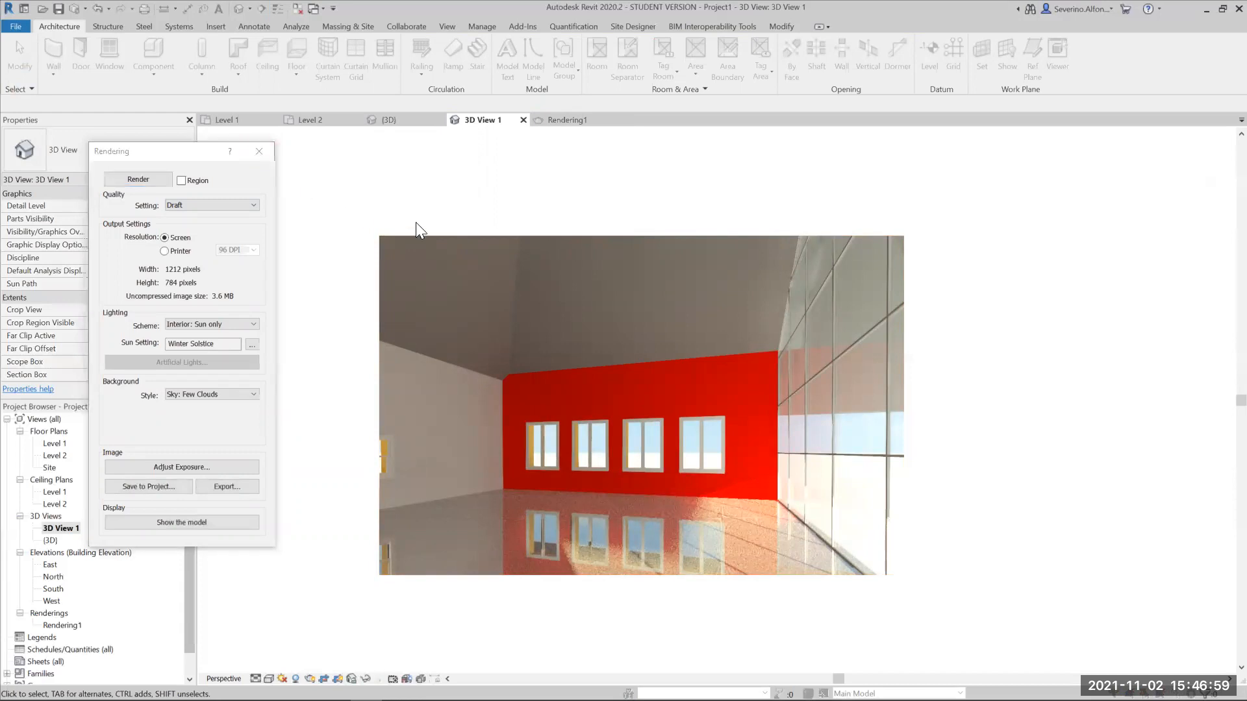
{"action": "left_click", "coordinate": [258, 151]}
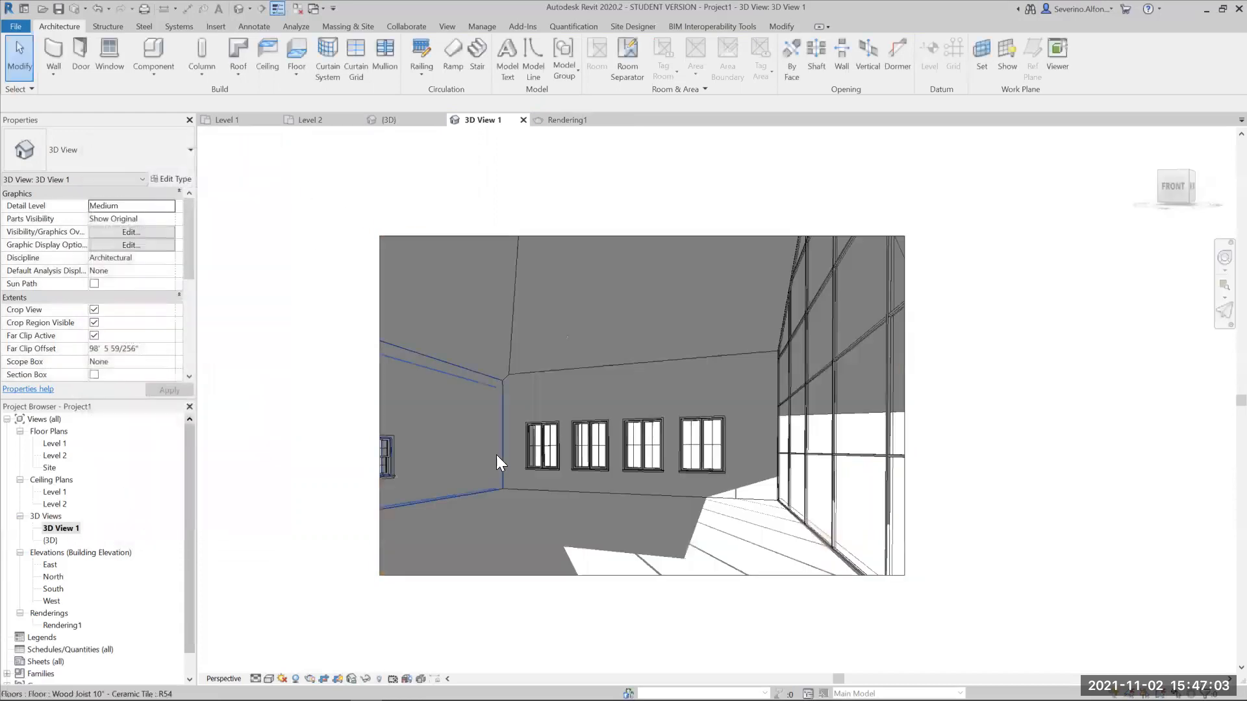
- Reopen the back window wall's layer assembly and bring up the Red Paint material of its interior finish layer
{"action": "left_click", "coordinate": [528, 376]}
{"action": "left_click", "coordinate": [181, 178]}
{"action": "left_click", "coordinate": [917, 301]}
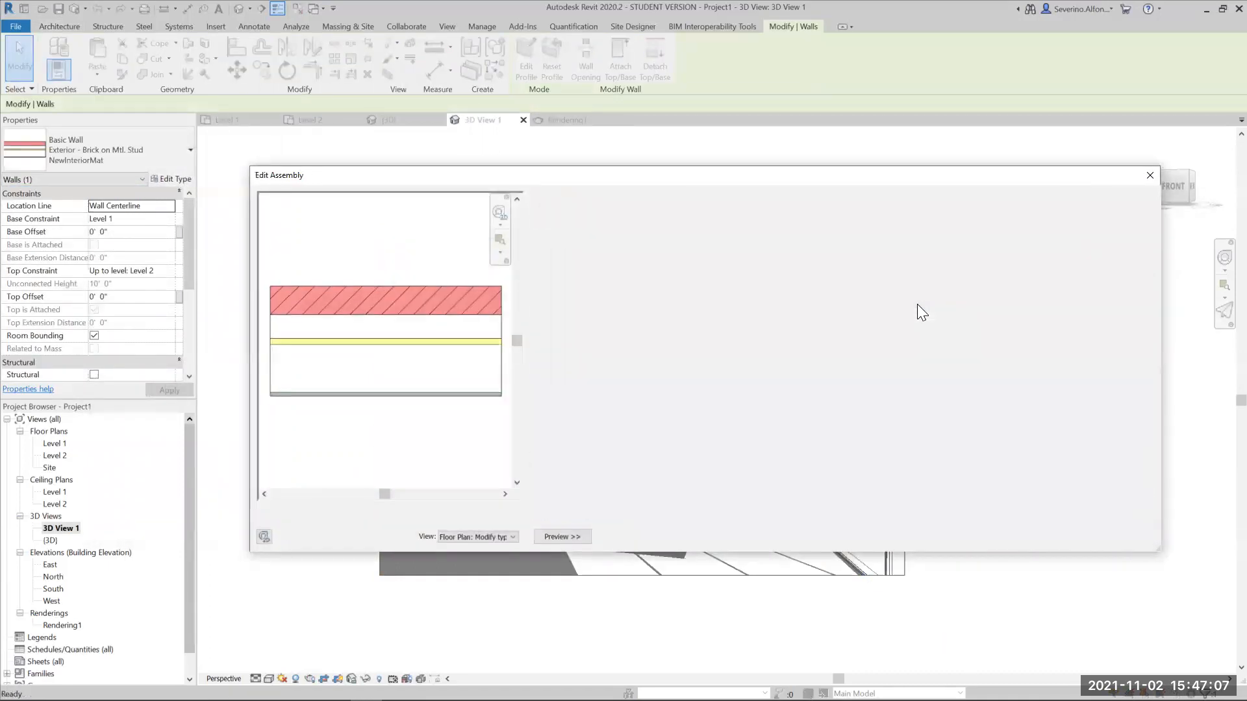
{"action": "scroll", "coordinate": [813, 354], "scroll_direction": "down", "scroll_amount": 1}
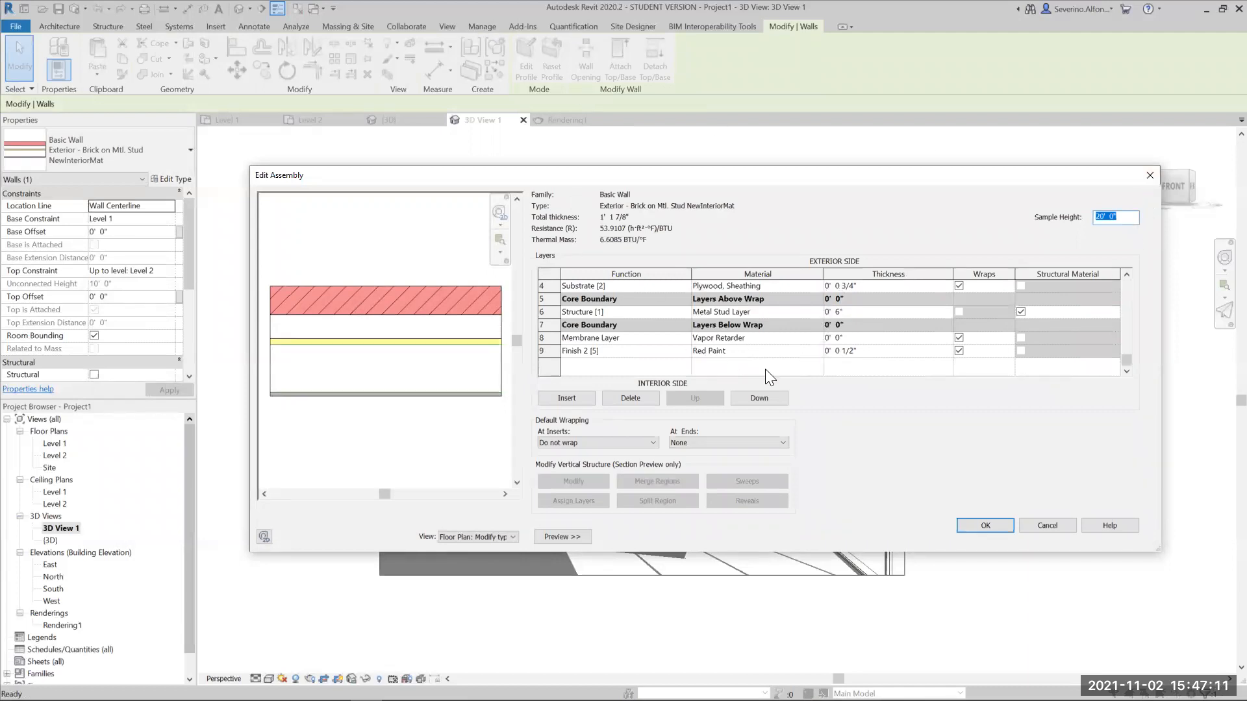
{"action": "left_click", "coordinate": [815, 351]}
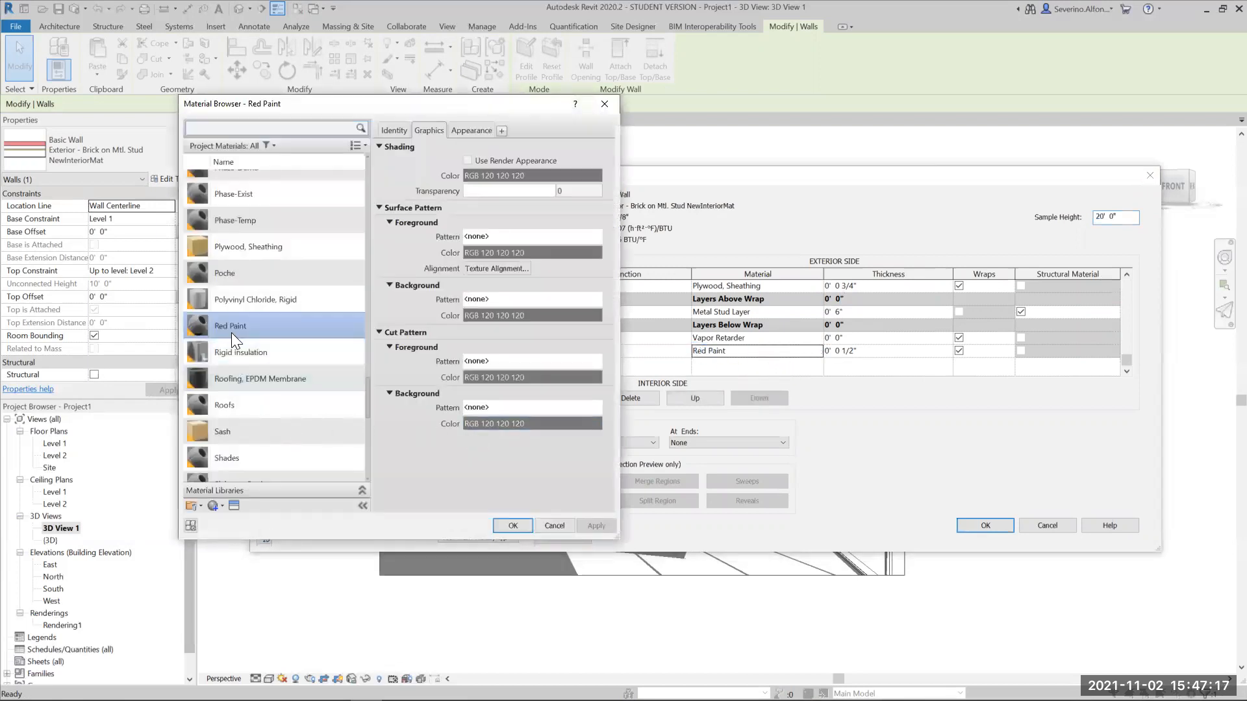
- Enable reflectivity in the Red Paint appearance with Direct at 36 and Oblique at 63
{"action": "left_click", "coordinate": [466, 128]}
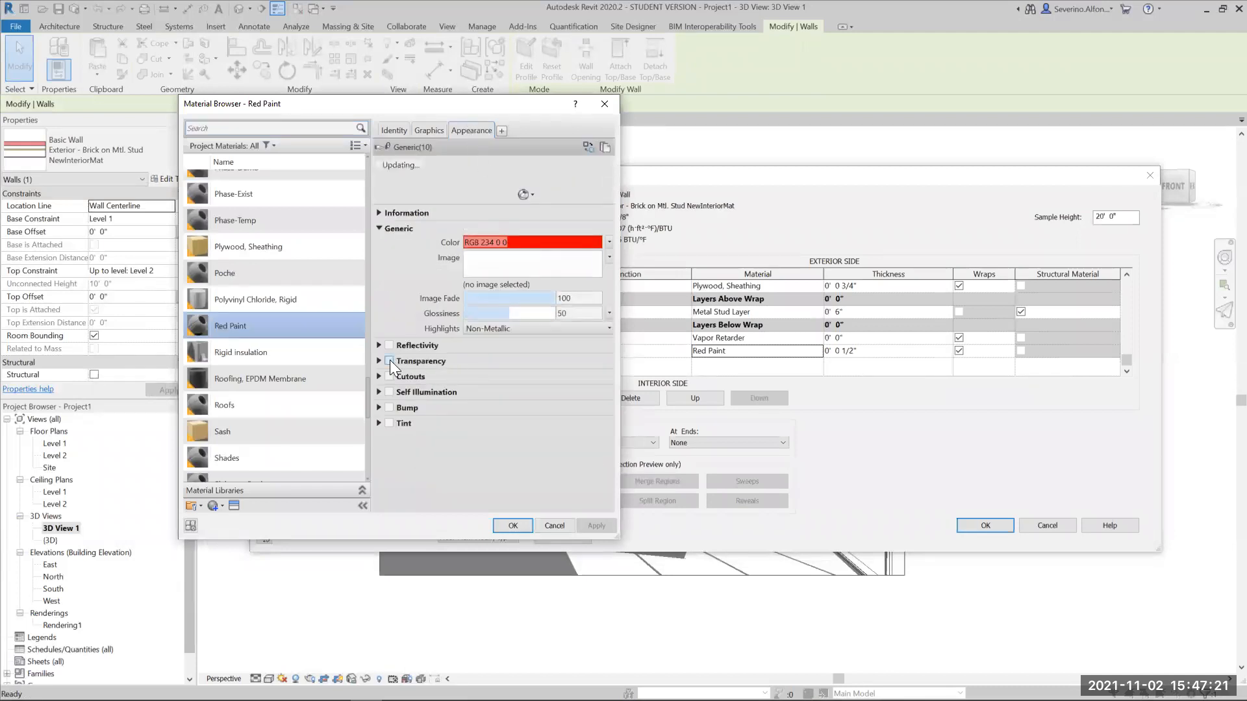
{"action": "left_click", "coordinate": [389, 345]}
{"action": "mouse_move", "coordinate": [509, 361]}
{"action": "left_mouse_down"}
{"action": "mouse_move", "coordinate": [496, 361]}
{"action": "mouse_move", "coordinate": [520, 377]}
{"action": "left_mouse_up"}
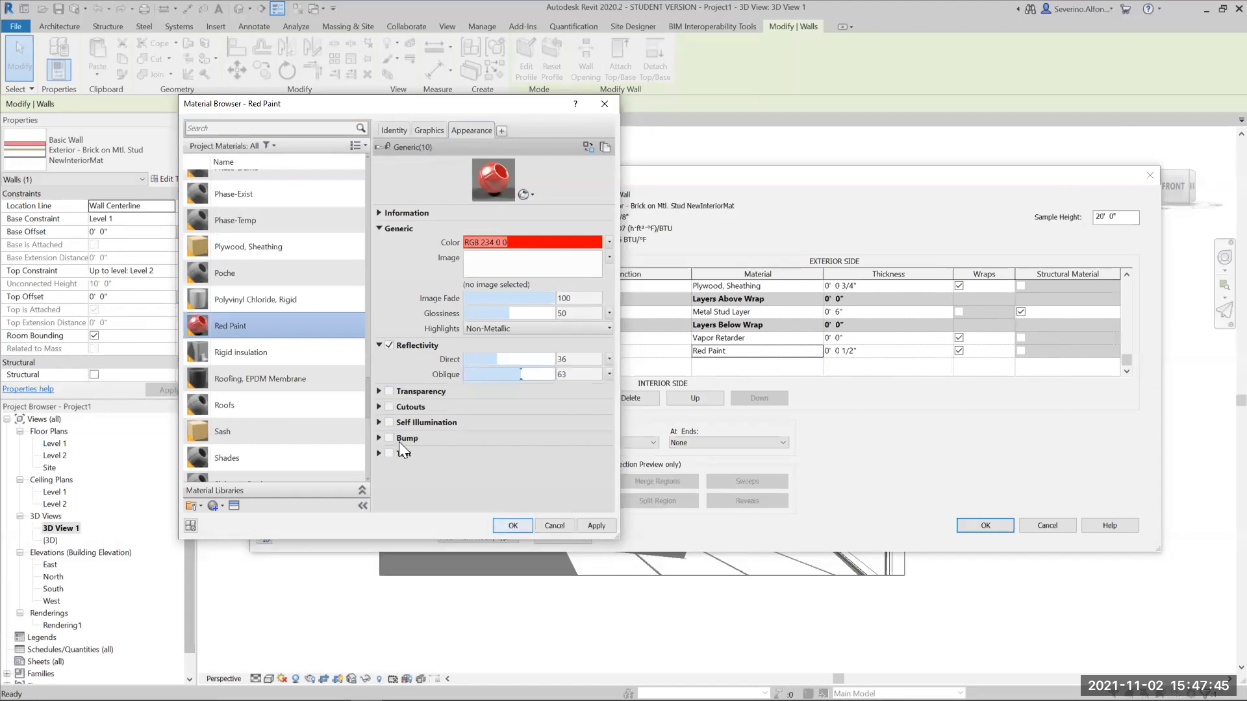
- Accept the reflective Red Paint material along with the wall's assembly and type changes, and clear the selection
{"action": "left_click", "coordinate": [514, 525]}
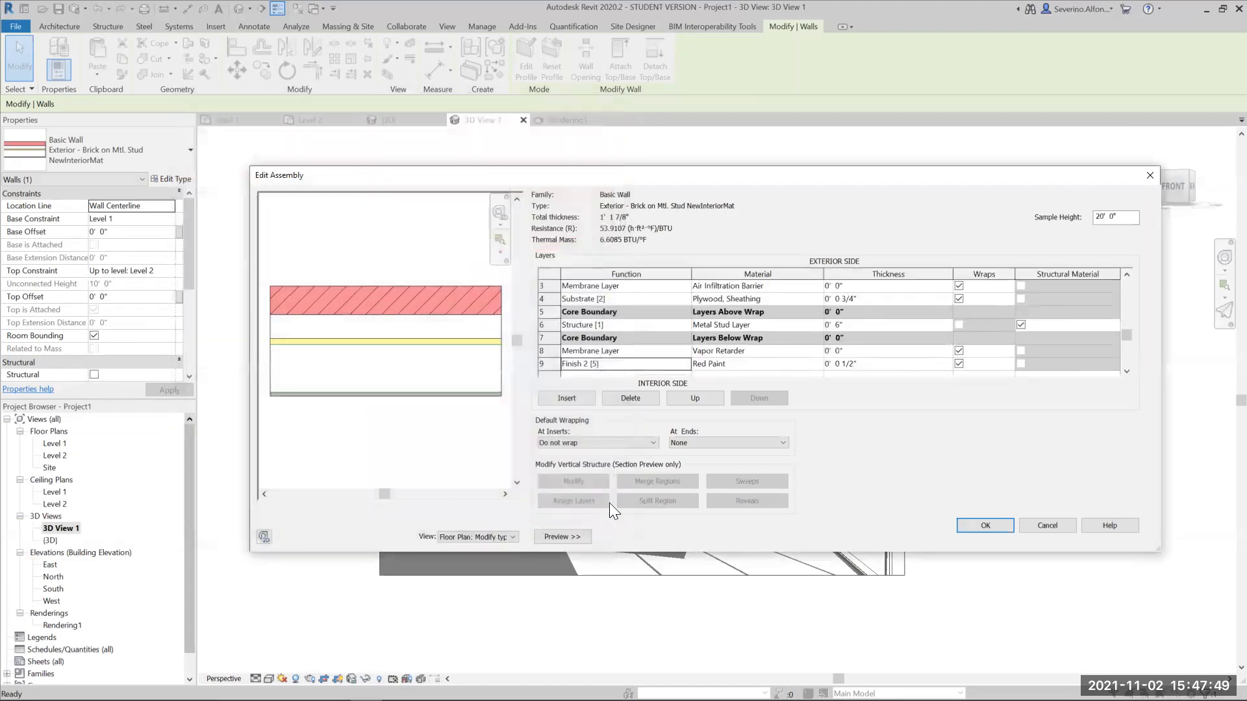
{"action": "left_click", "coordinate": [993, 524]}
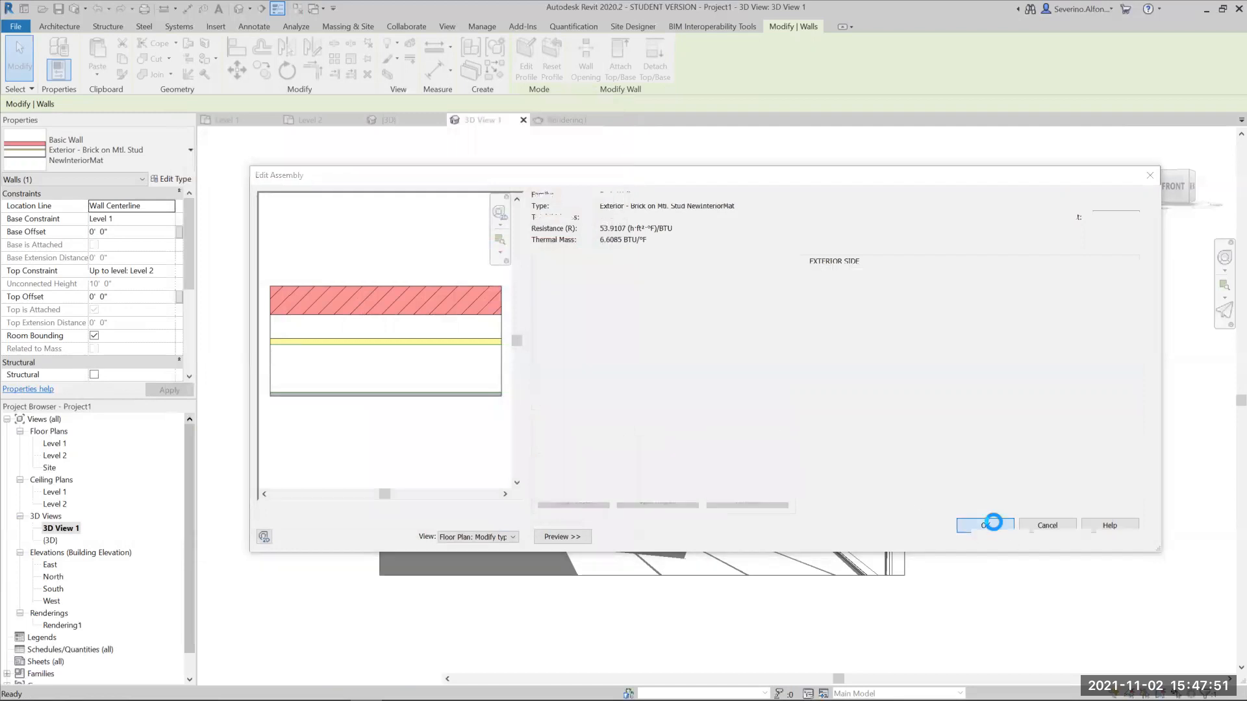
{"action": "left_click", "coordinate": [994, 533]}
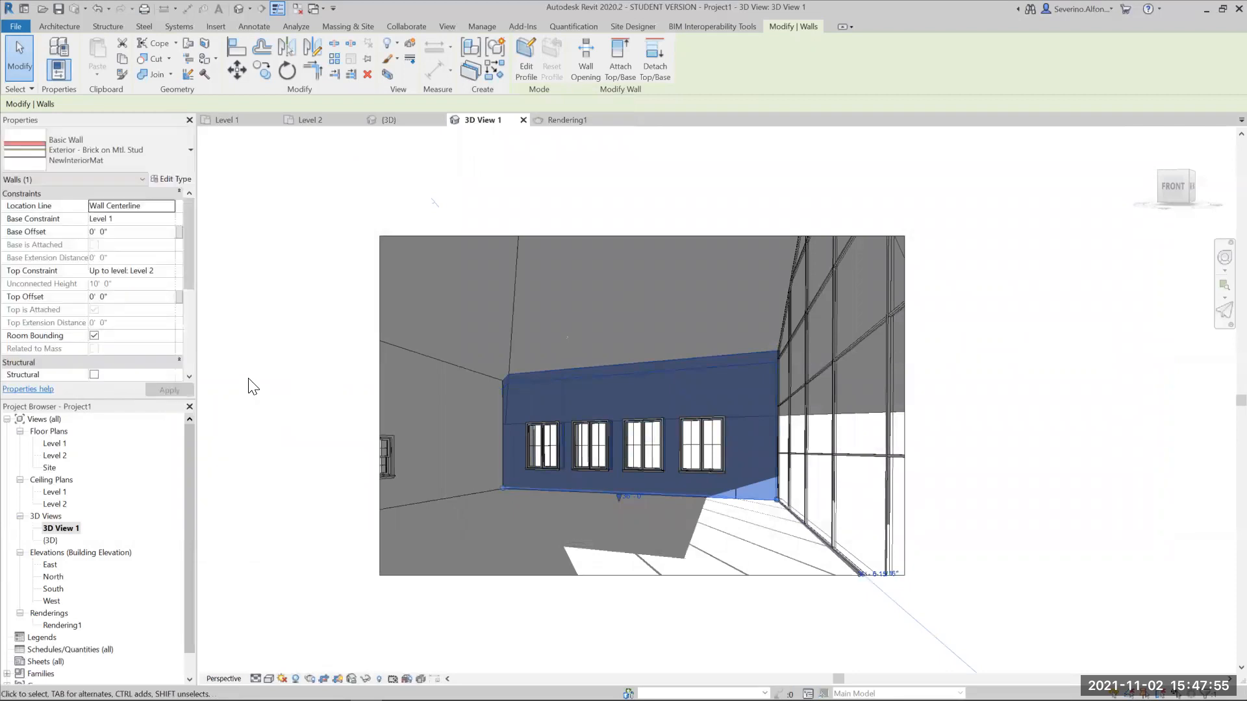
{"action": "left_click", "coordinate": [258, 329]}
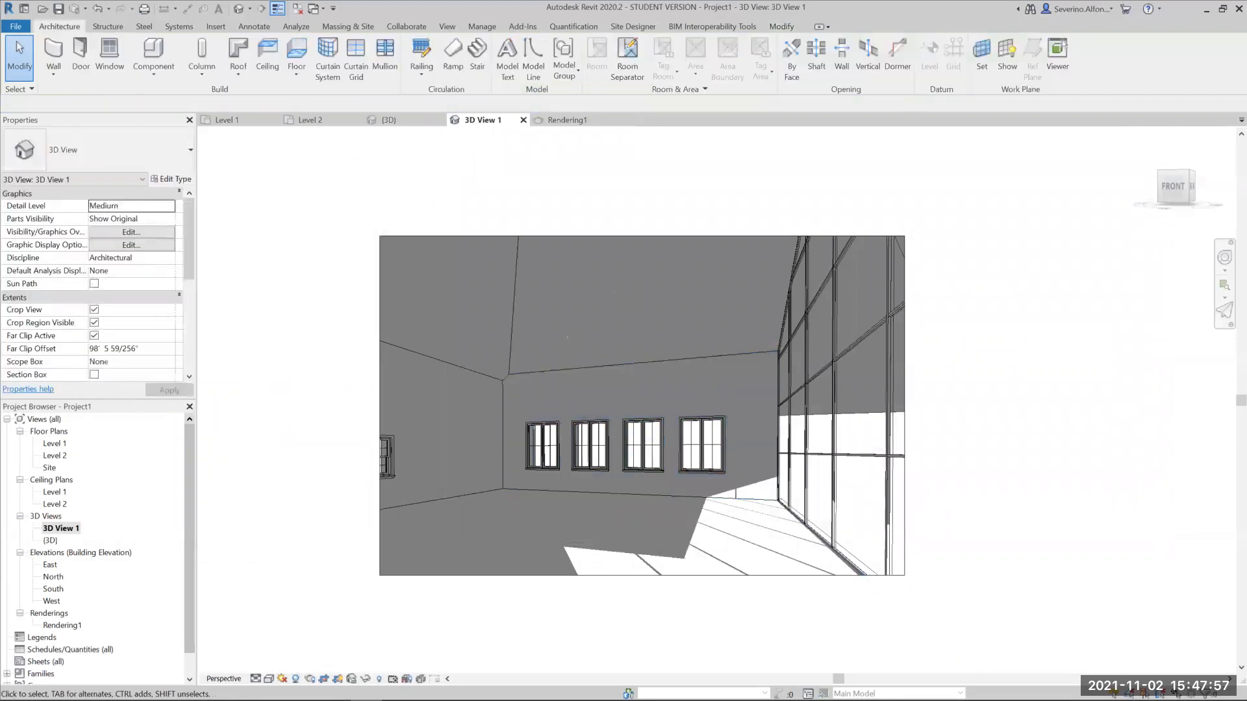
- Render the interior view at Draft quality to check the reflective back wall, and close the rendering settings
{"action": "key", "text": "r"}
{"action": "key", "text": "r"}
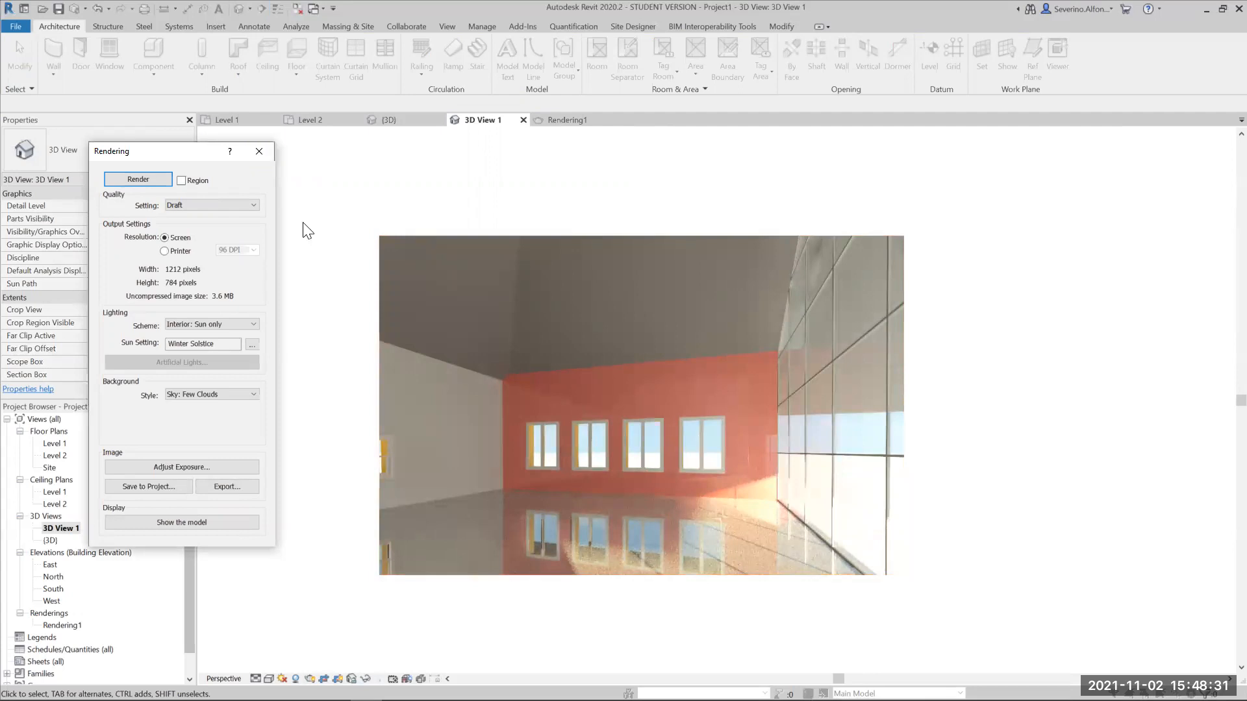
{"action": "left_click", "coordinate": [258, 152]}
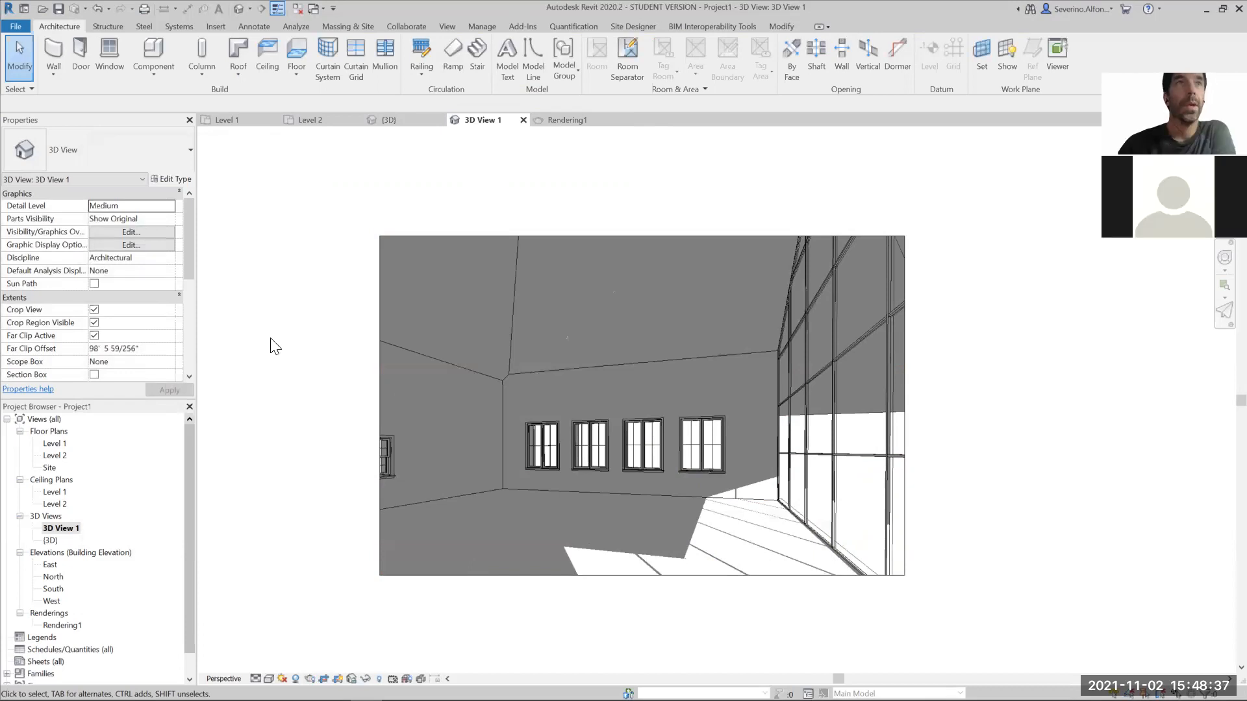
- Change the adjoining side wall with the single visible window to the Exterior - Brick on Mtl. Stud NewInteriorMat type and deselect it
{"action": "left_click", "coordinate": [486, 378]}
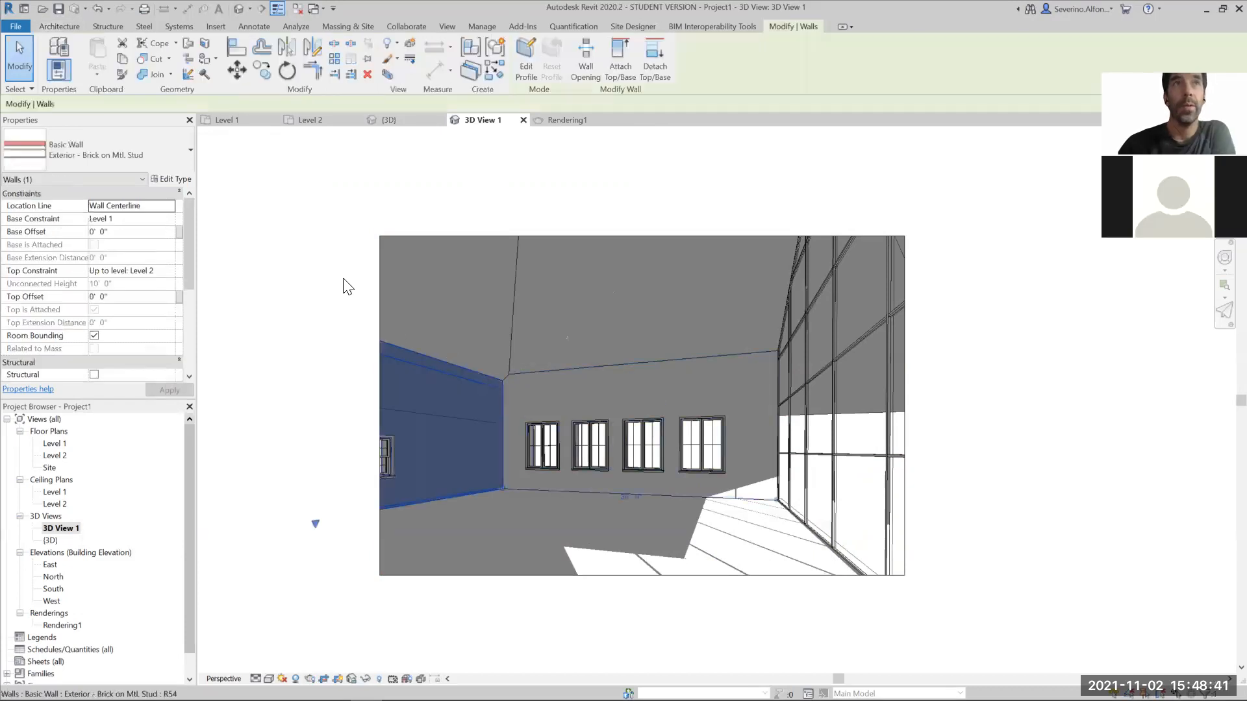
{"action": "left_click", "coordinate": [133, 150]}
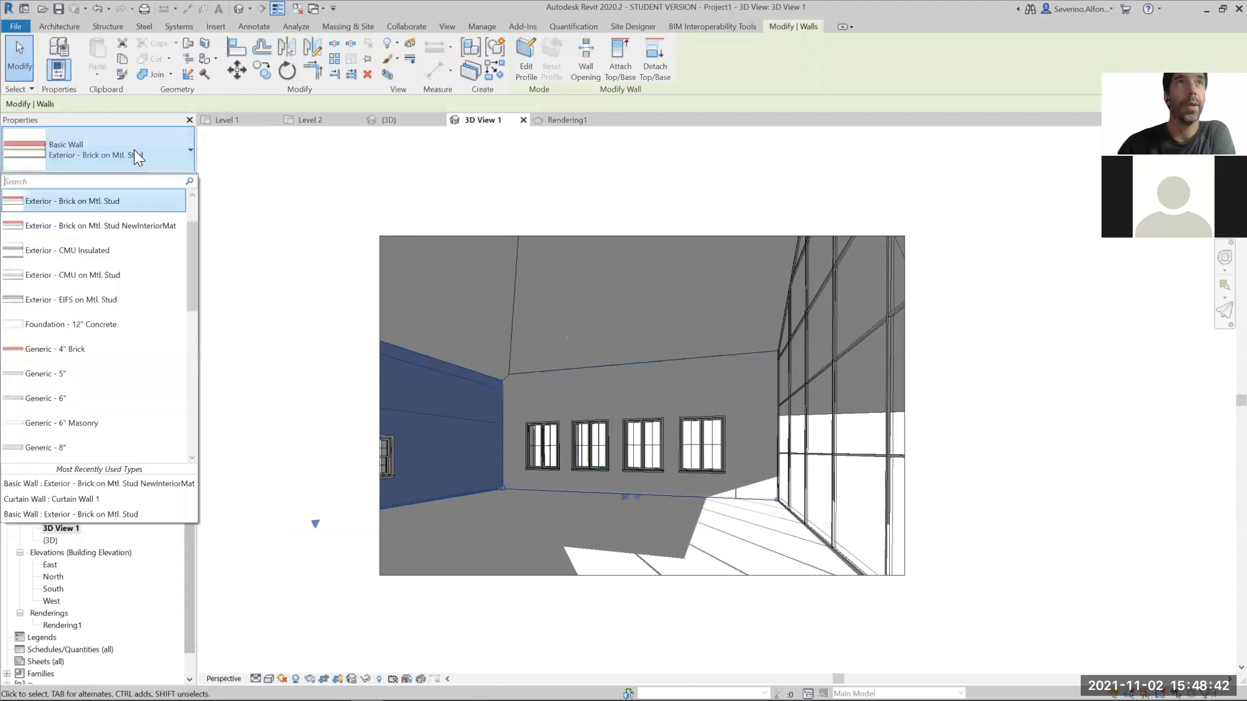
{"action": "left_click", "coordinate": [99, 226]}
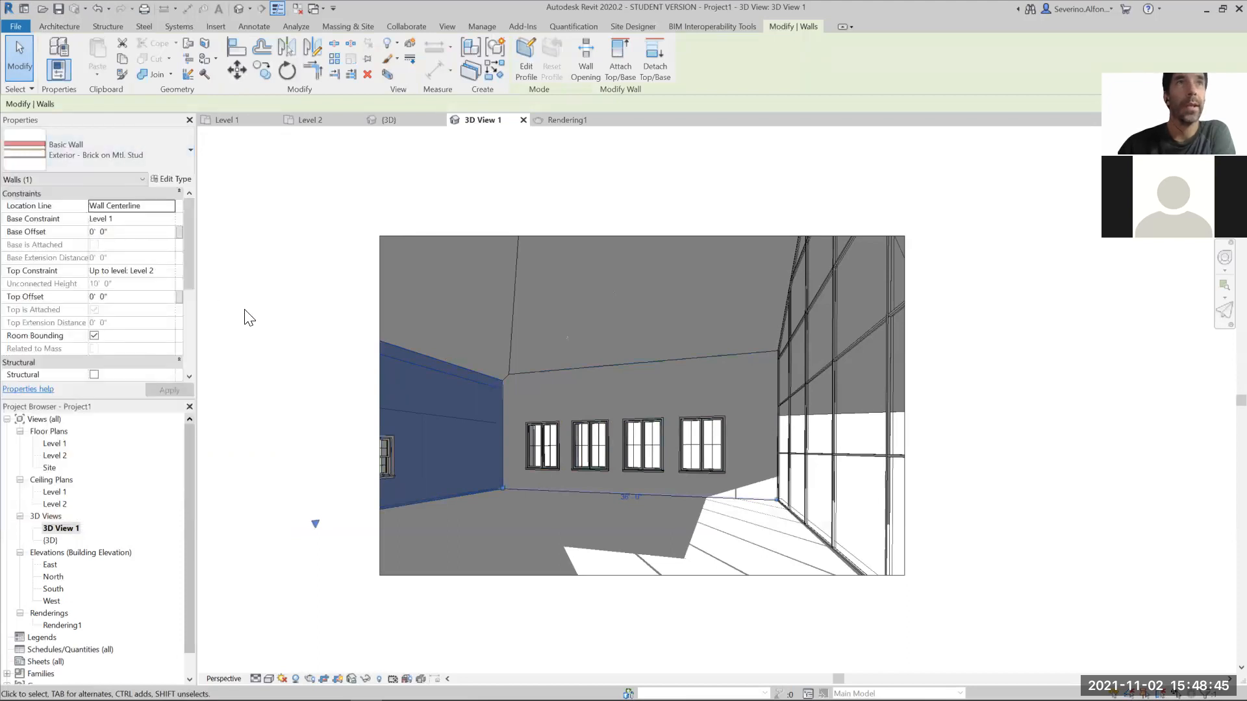
{"action": "left_click", "coordinate": [283, 371]}
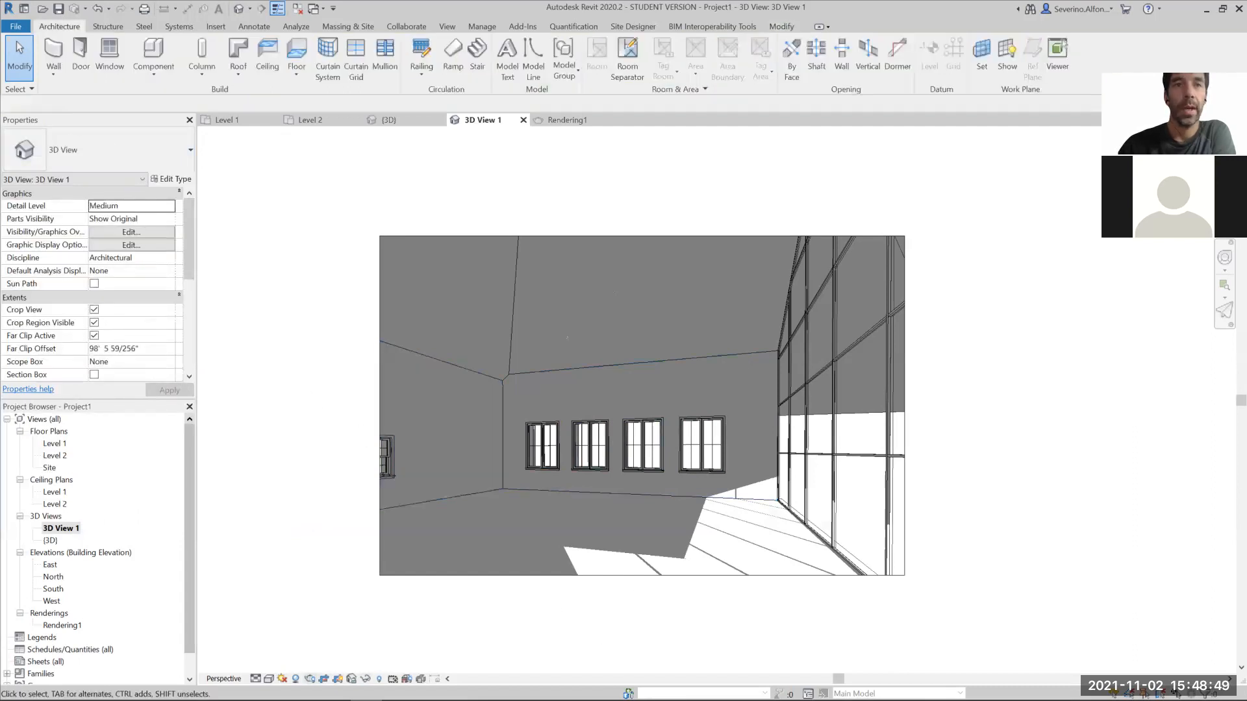
- Render the interior at Draft quality with both brick walls in the new finish, and close the rendering settings
{"action": "left_click", "coordinate": [309, 679]}
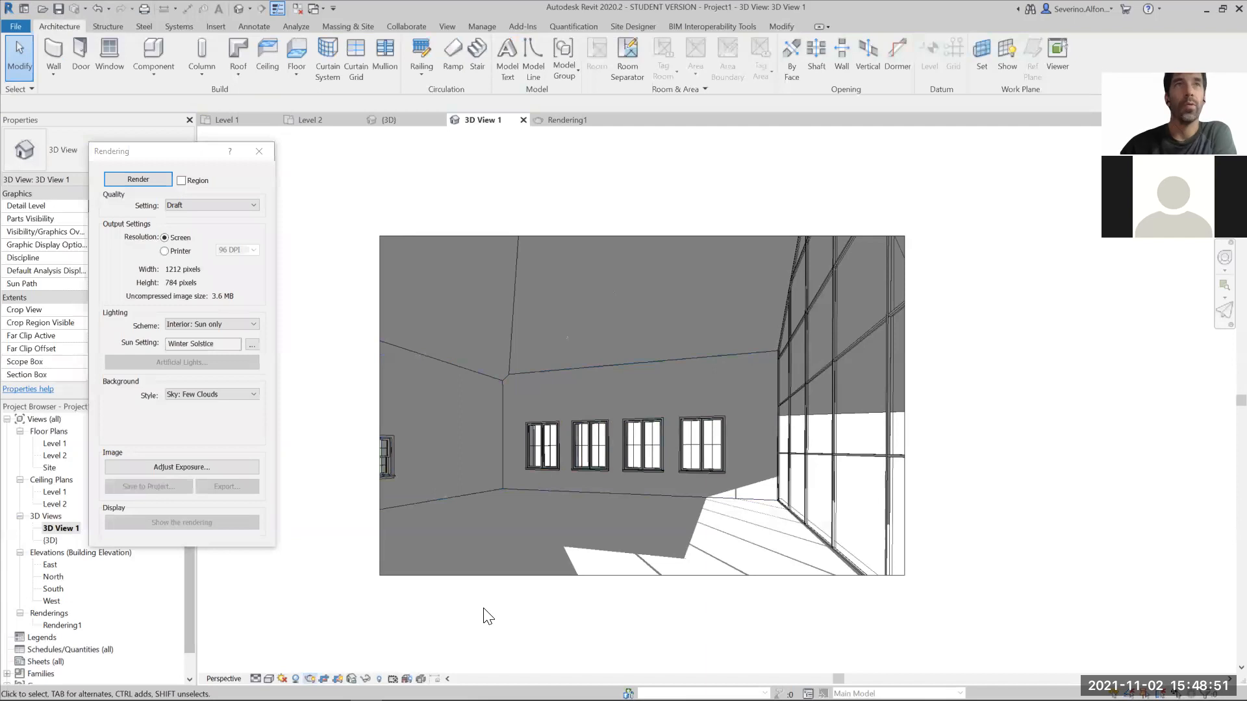
{"action": "left_click", "coordinate": [138, 179]}
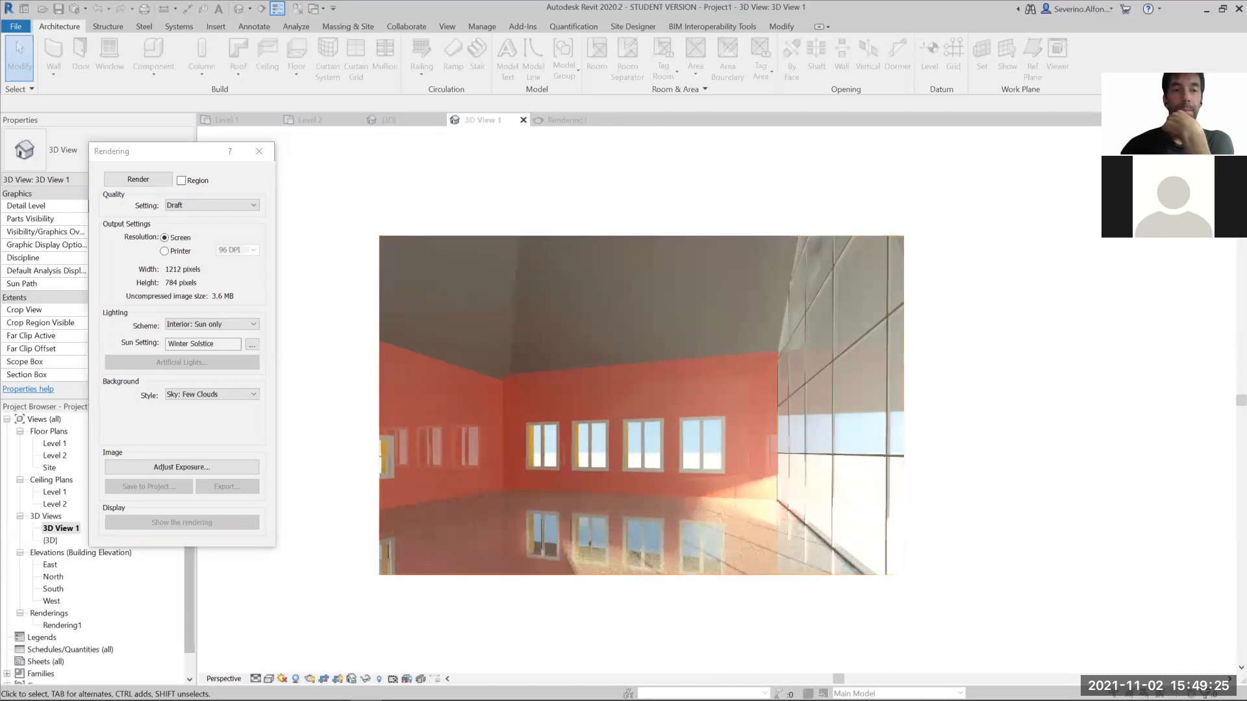
{"action": "left_click", "coordinate": [265, 149]}
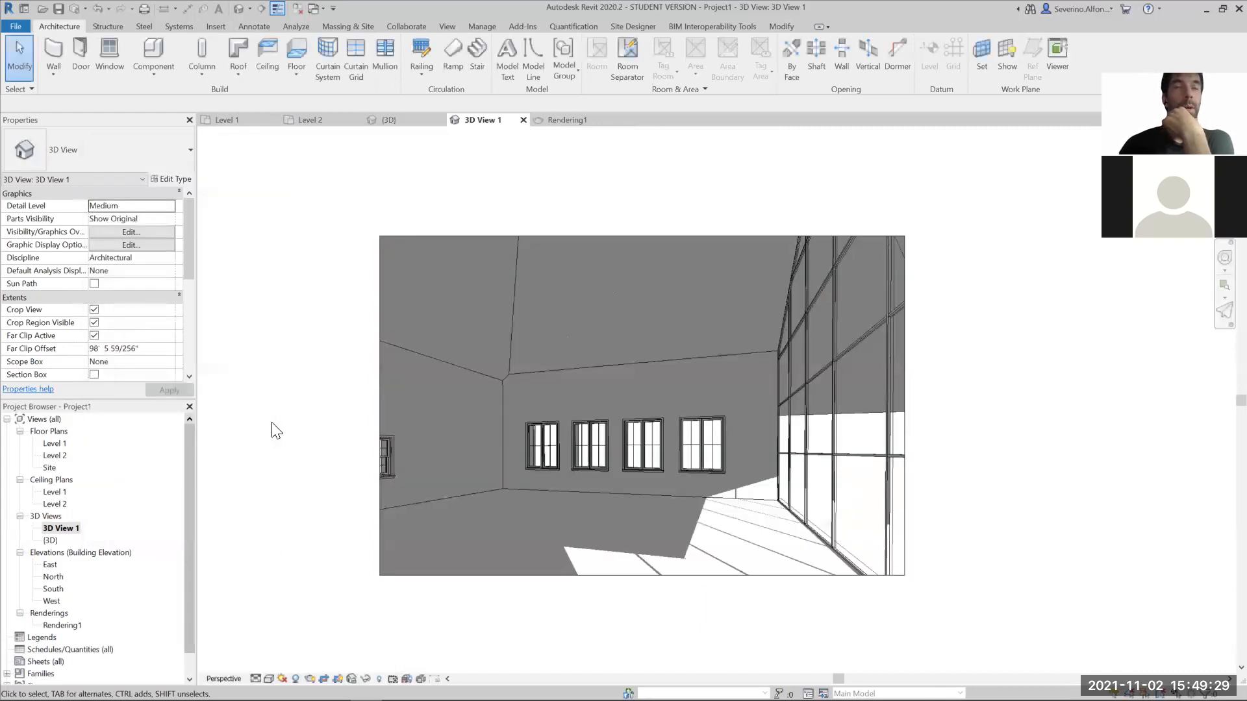
- Duplicate the sloped roof's type under the name Generic - 12" NewInteriorMat
{"action": "left_click", "coordinate": [513, 319]}
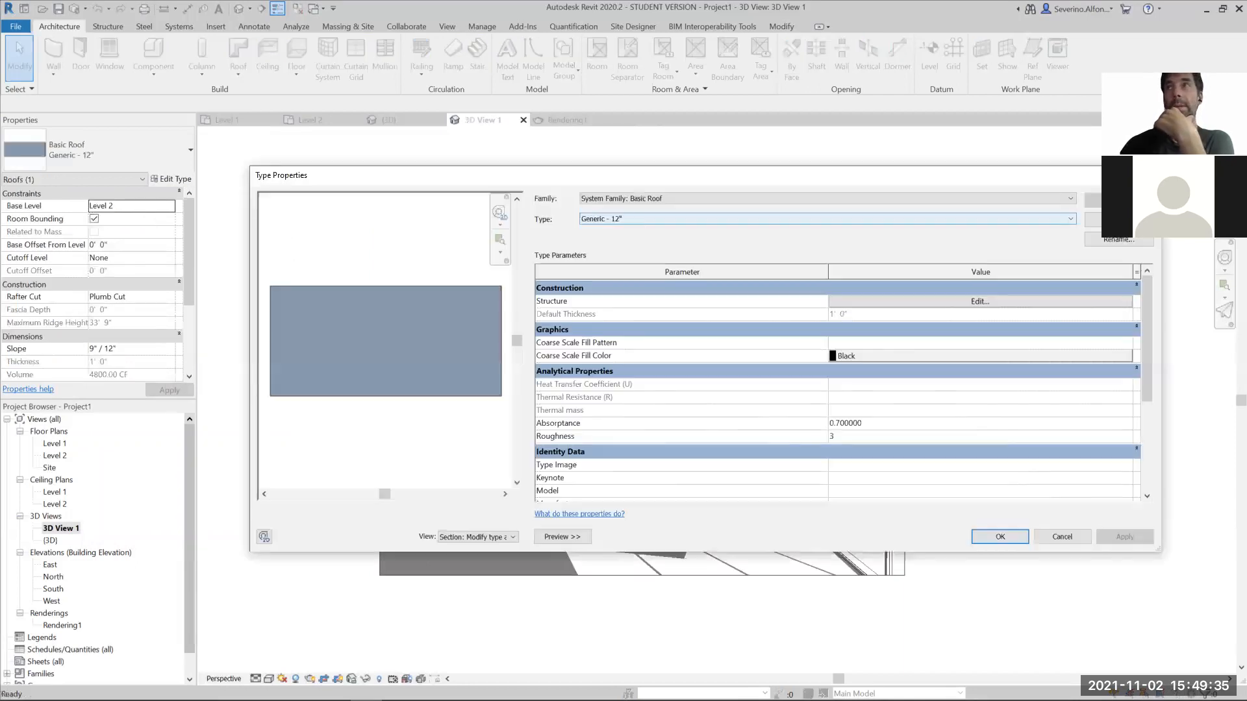
{"action": "left_click", "coordinate": [1119, 219]}
{"action": "left_click", "coordinate": [480, 288]}
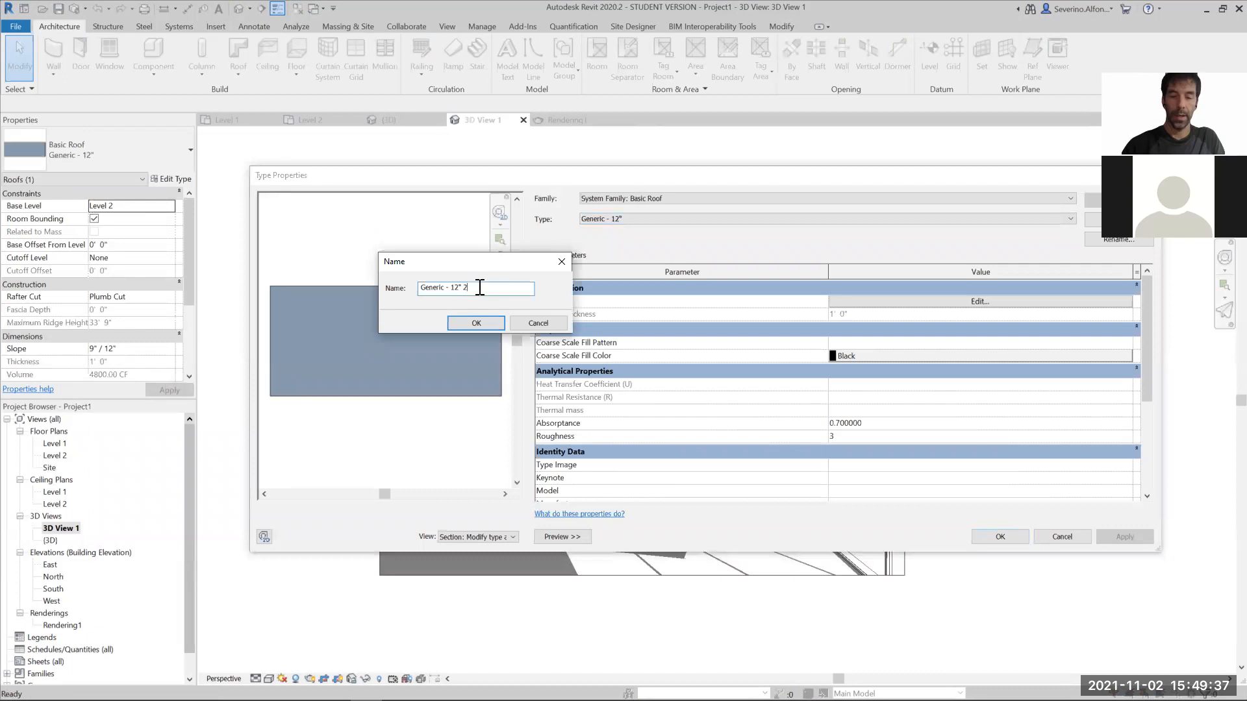
{"action": "key", "text": "BackSpace"}
{"action": "type", "text": "NewInterio"}
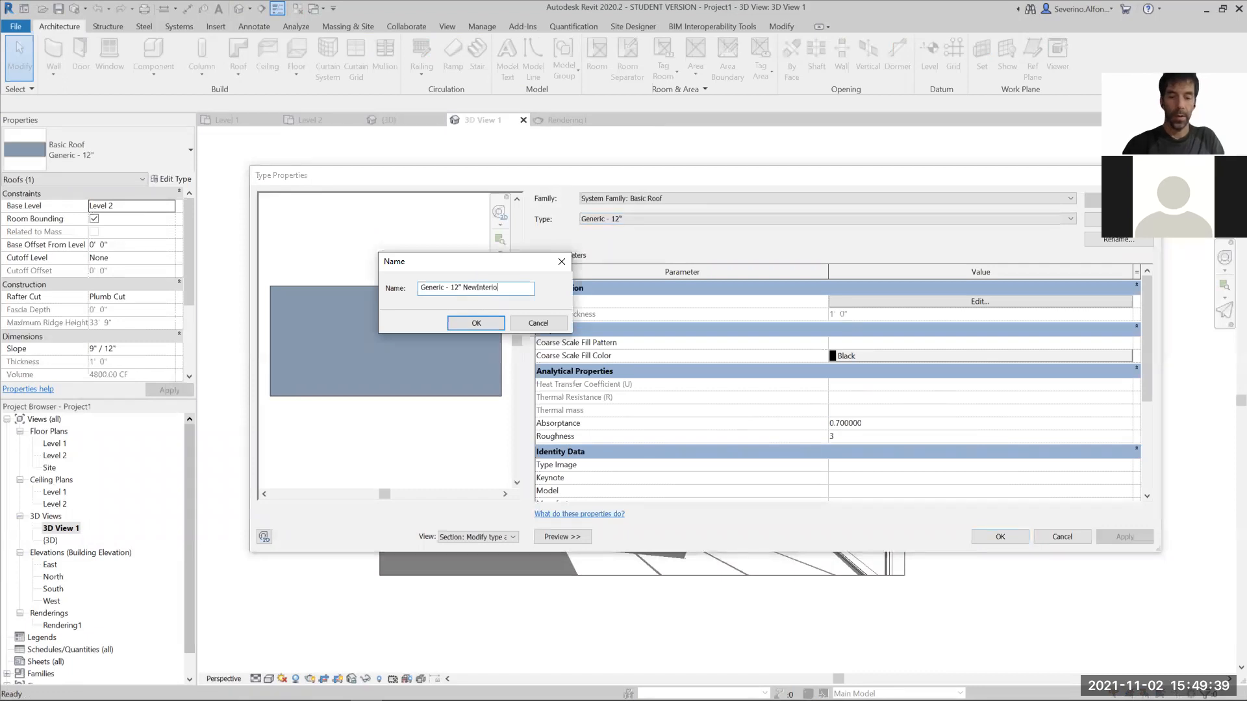
{"action": "type", "text": "rMat"}
{"action": "key", "text": "Return"}
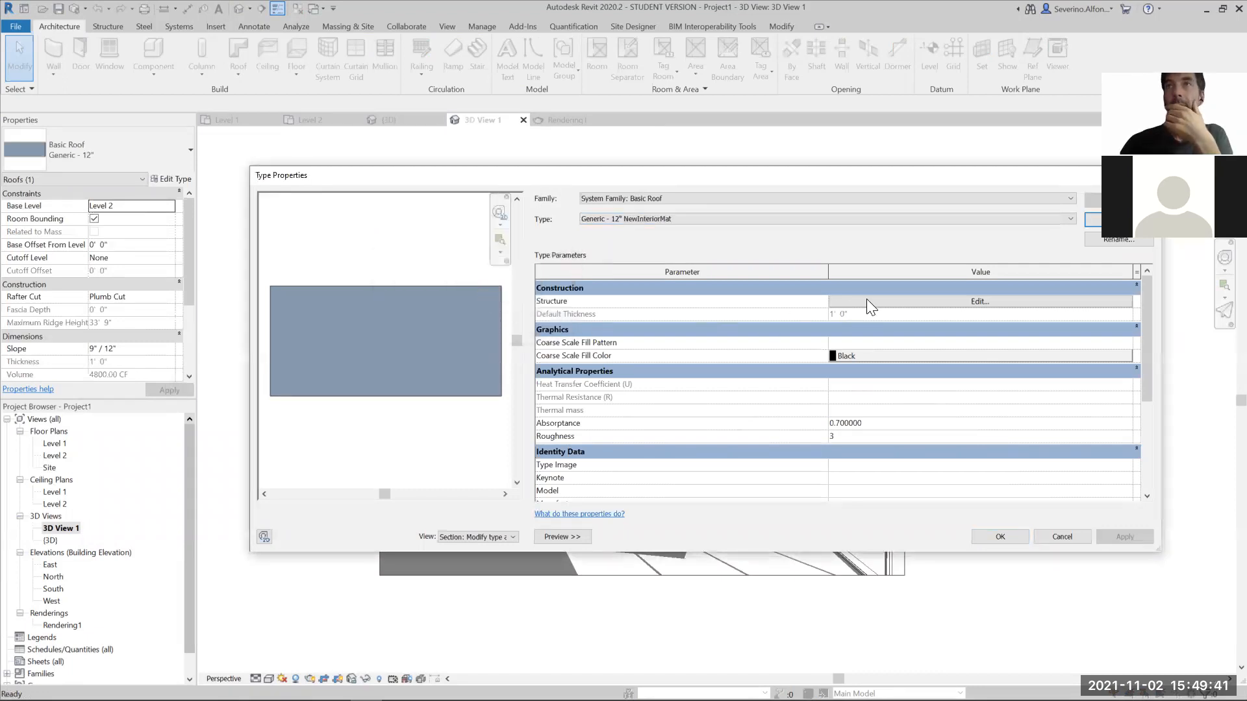
- Insert a Finish 1 [4] layer with a thickness of 1" below the core boundary in the new roof type's assembly
{"action": "left_click", "coordinate": [871, 301]}
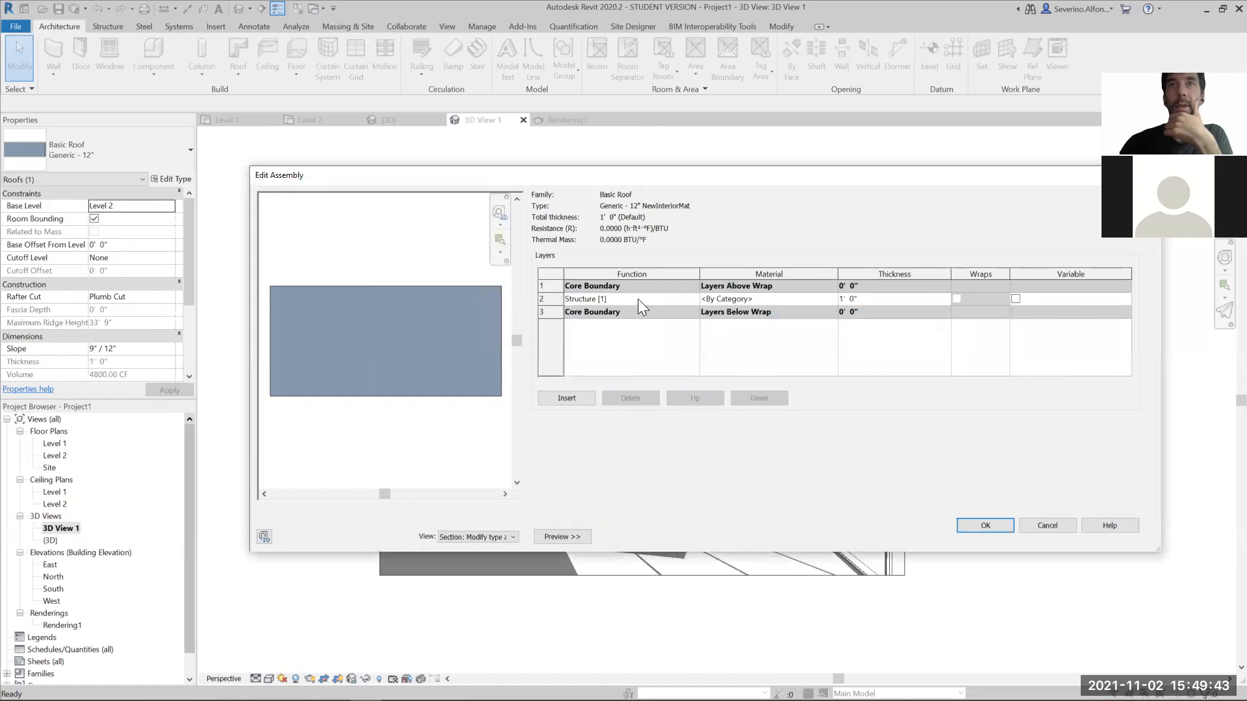
{"action": "left_click", "coordinate": [581, 398]}
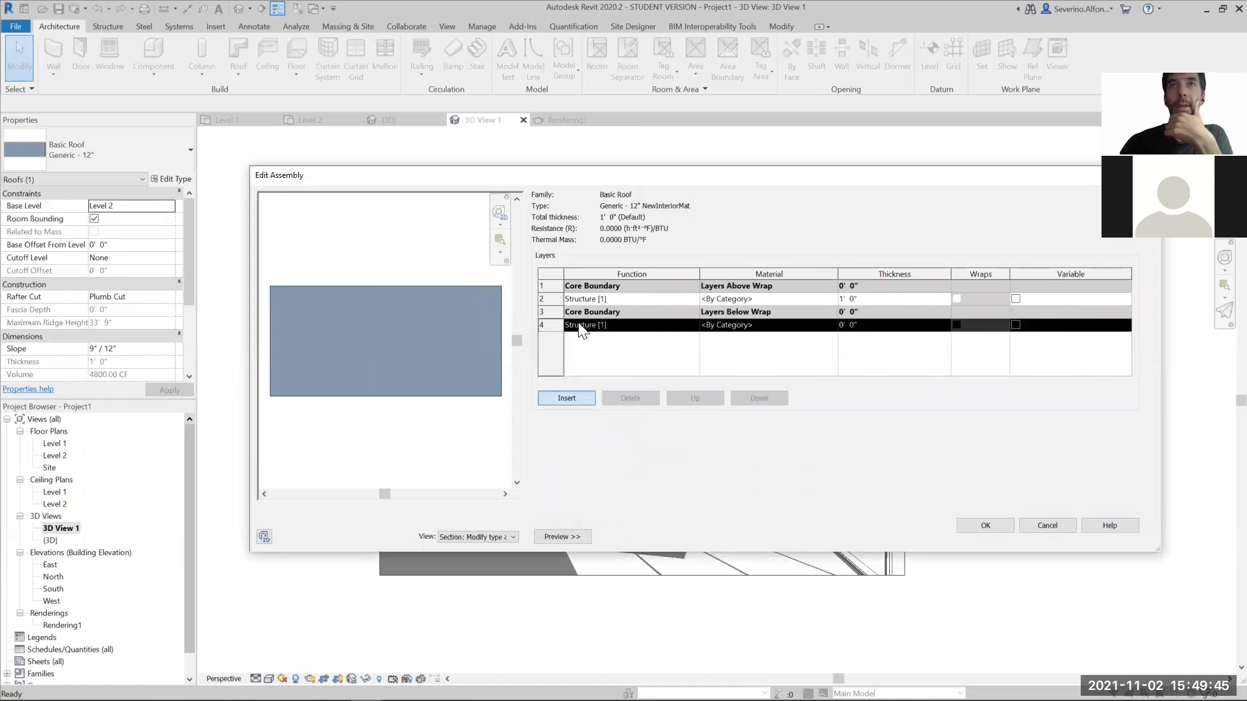
{"action": "left_click", "coordinate": [693, 325]}
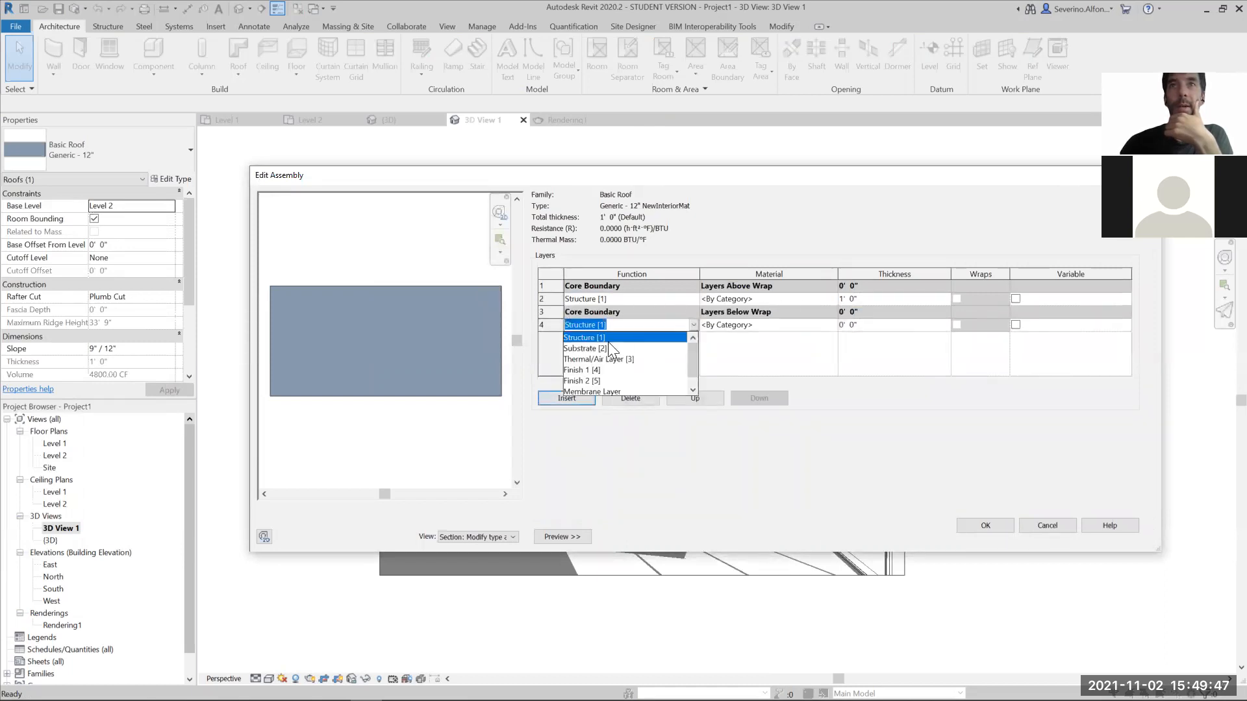
{"action": "left_click", "coordinate": [577, 370]}
{"action": "left_click_drag", "start_coordinate": [856, 326], "coordinate": [850, 325]}
{"action": "type", "text": "1"}
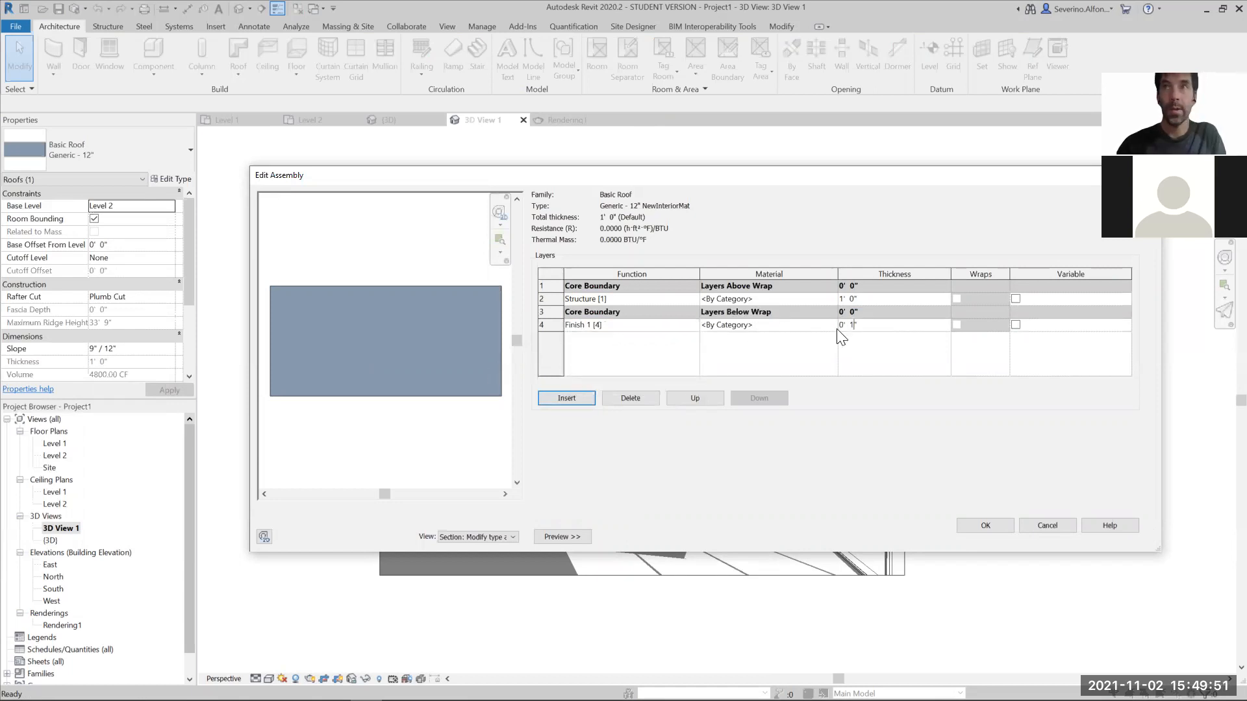
- Assign Red Paint to the roof's Finish 1 layer and accept the assembly and type changes
{"action": "left_click", "coordinate": [802, 325]}
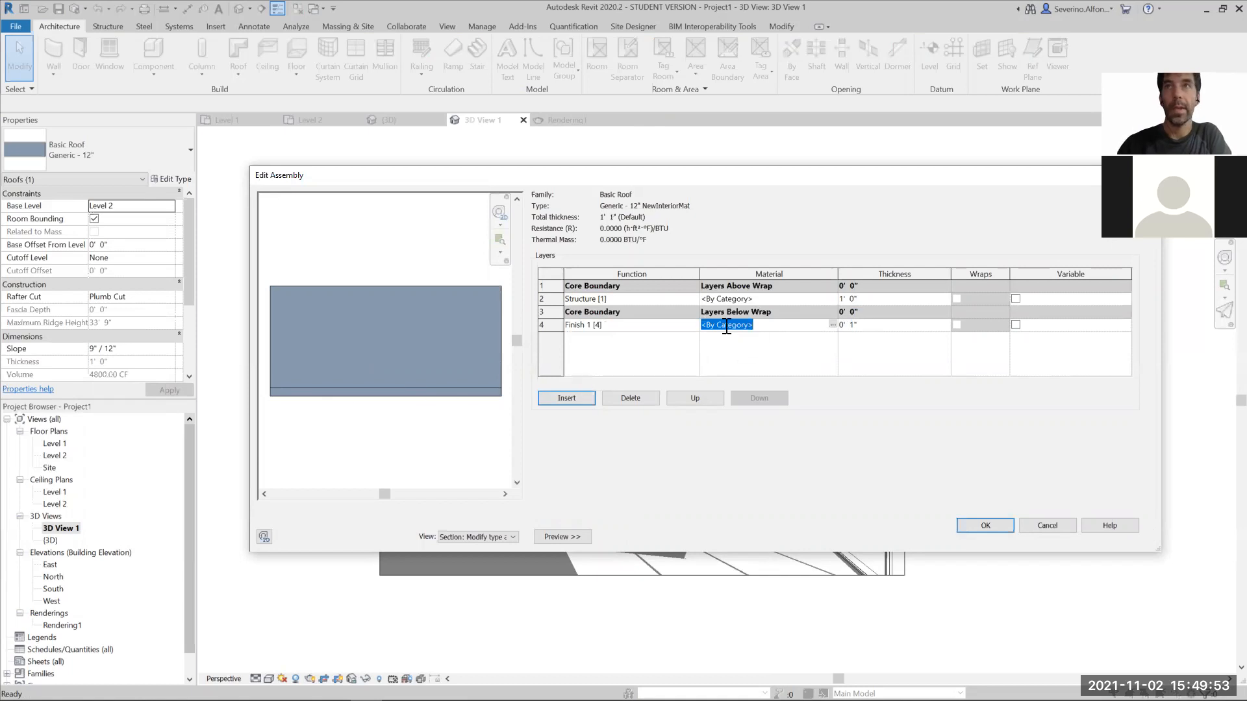
{"action": "left_click", "coordinate": [832, 323]}
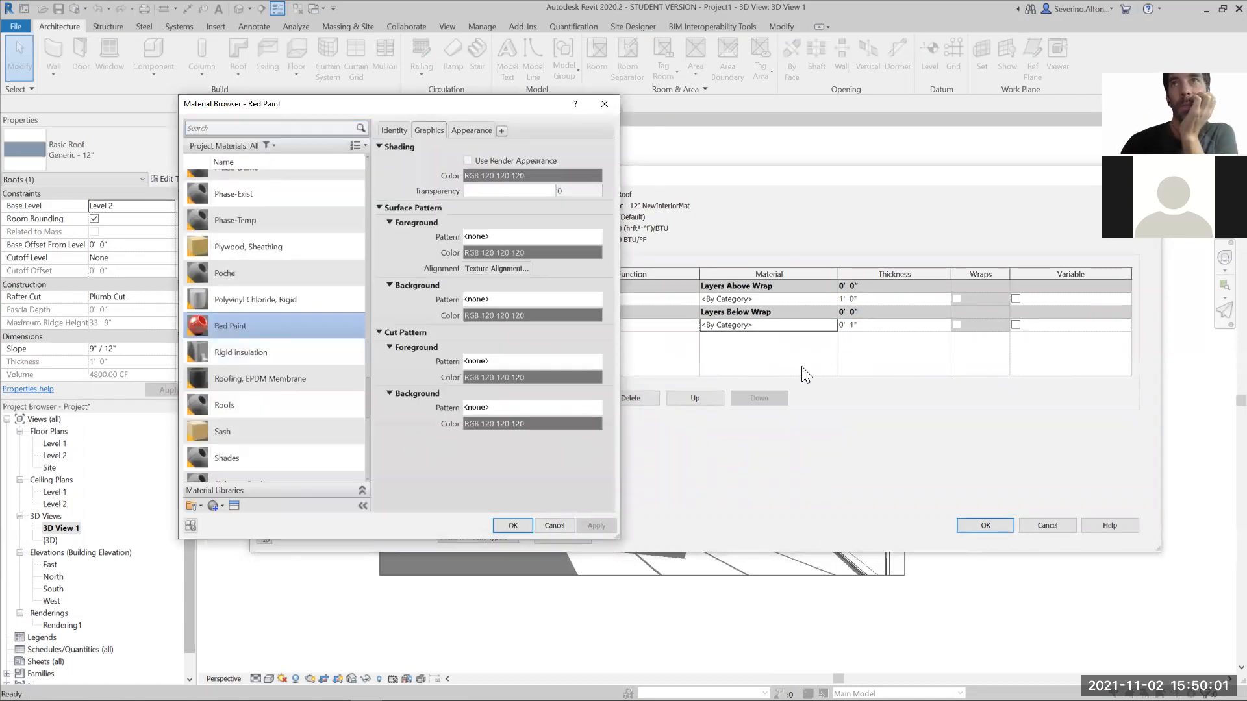
{"action": "left_click", "coordinate": [996, 527]}
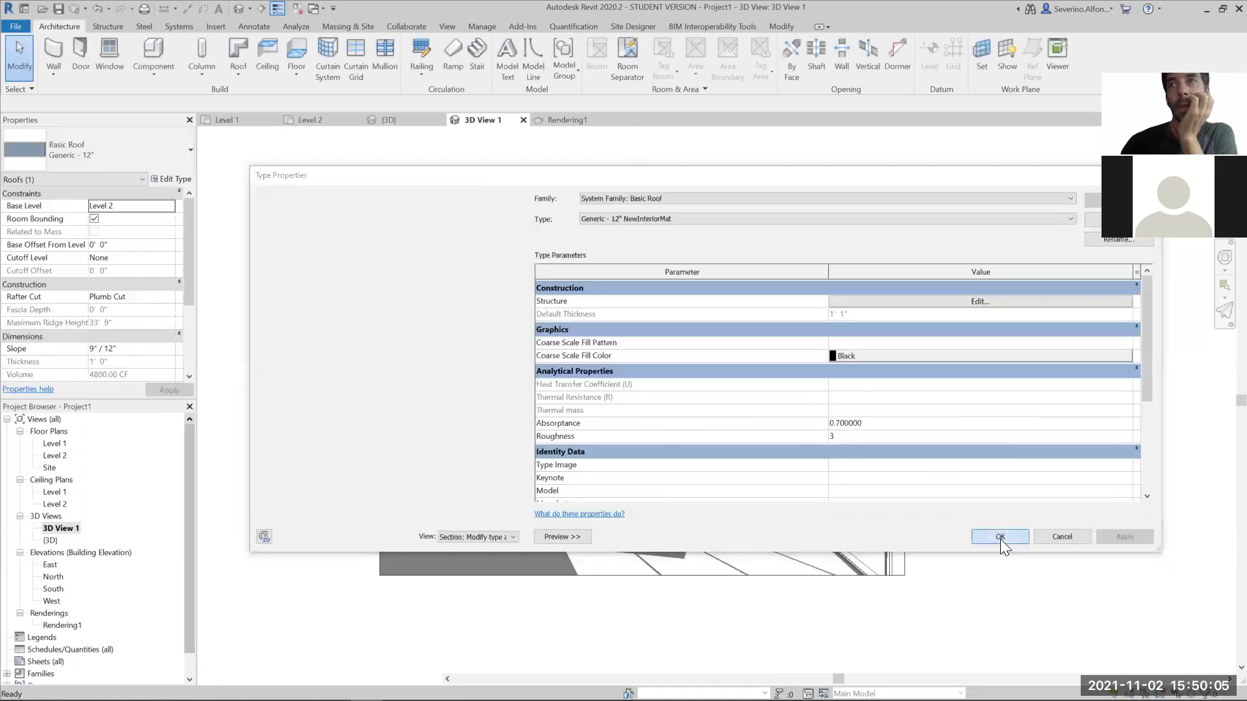
{"action": "left_click", "coordinate": [1000, 537]}
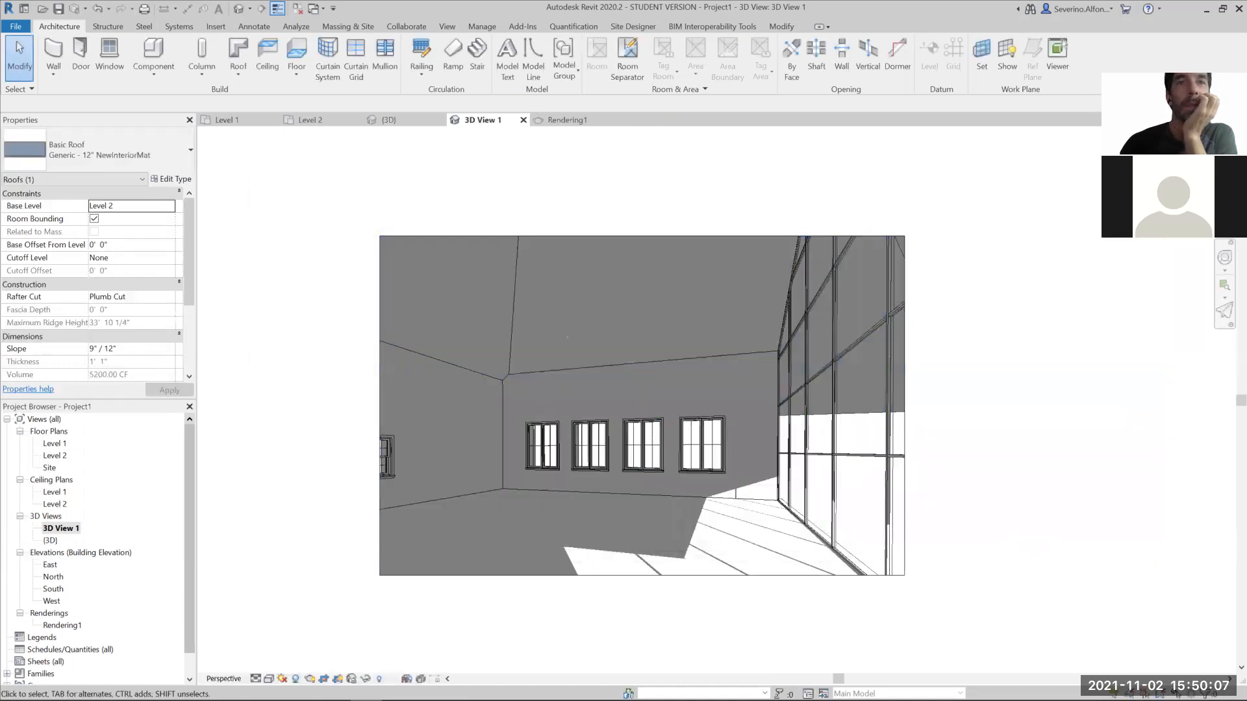
- Start a Draft render of the interior to preview the roof finish, stop it early, and close the rendering settings
{"action": "left_click", "coordinate": [310, 679]}
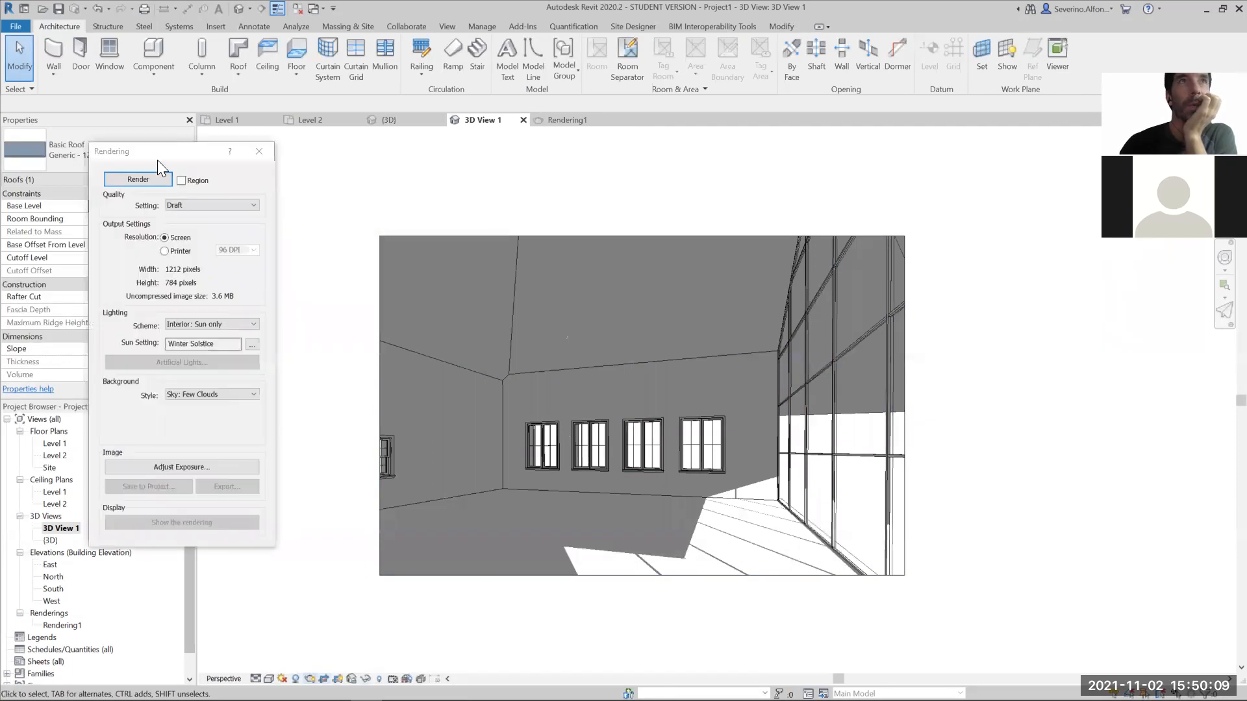
{"action": "left_click", "coordinate": [141, 181]}
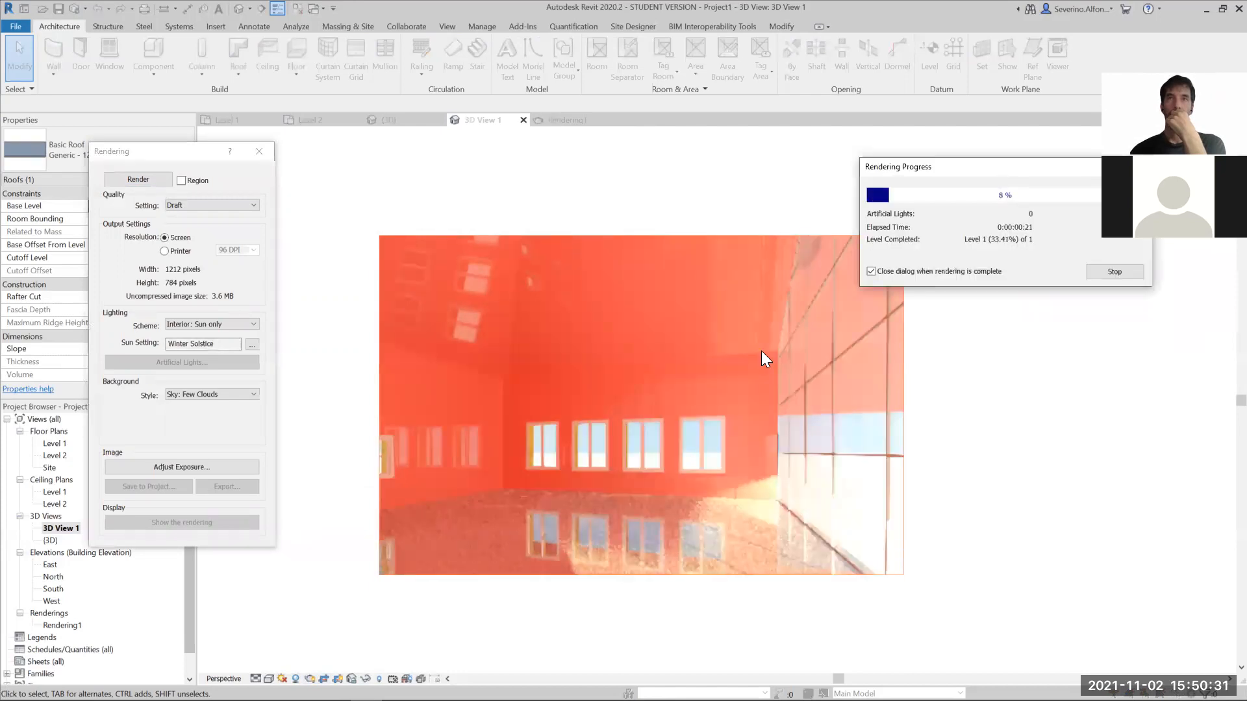
{"action": "left_click", "coordinate": [1114, 270]}
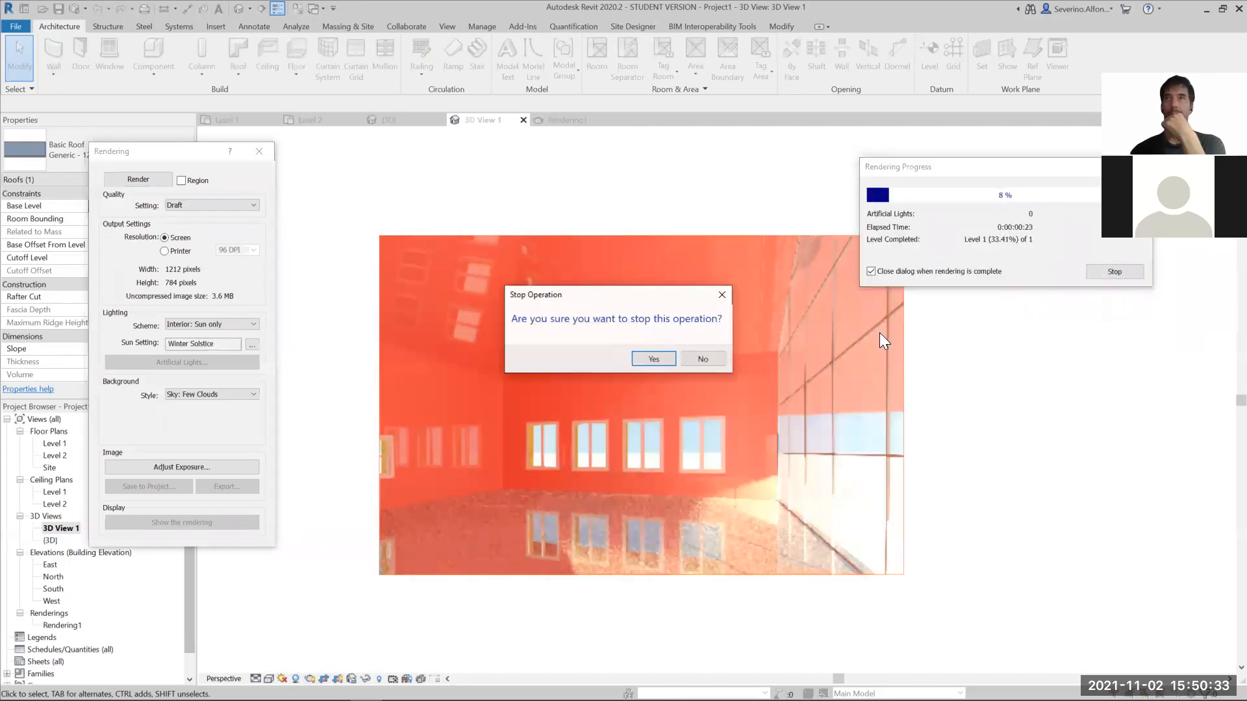
{"action": "left_click", "coordinate": [656, 361]}
{"action": "left_click", "coordinate": [258, 151]}
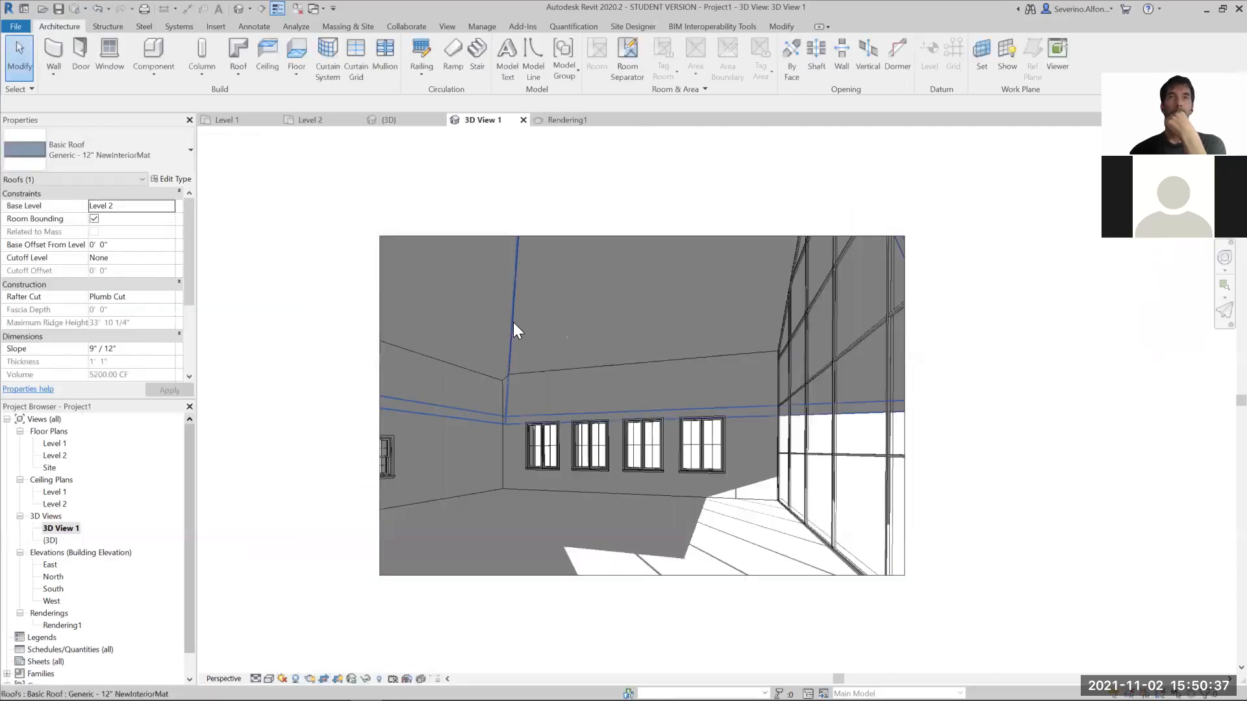
- Open the sloped roof type's assembly and bring up the material choices for its Finish 1 [4] layer
{"action": "left_click", "coordinate": [513, 322]}
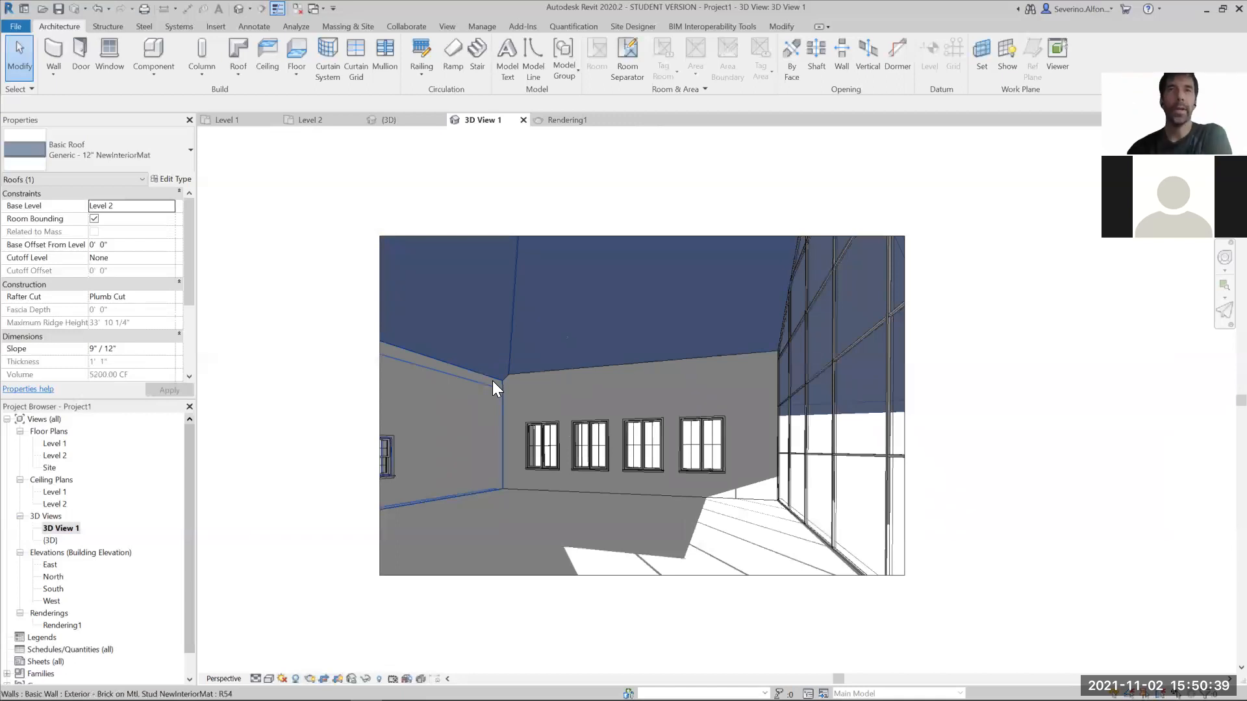
{"action": "left_click", "coordinate": [172, 180]}
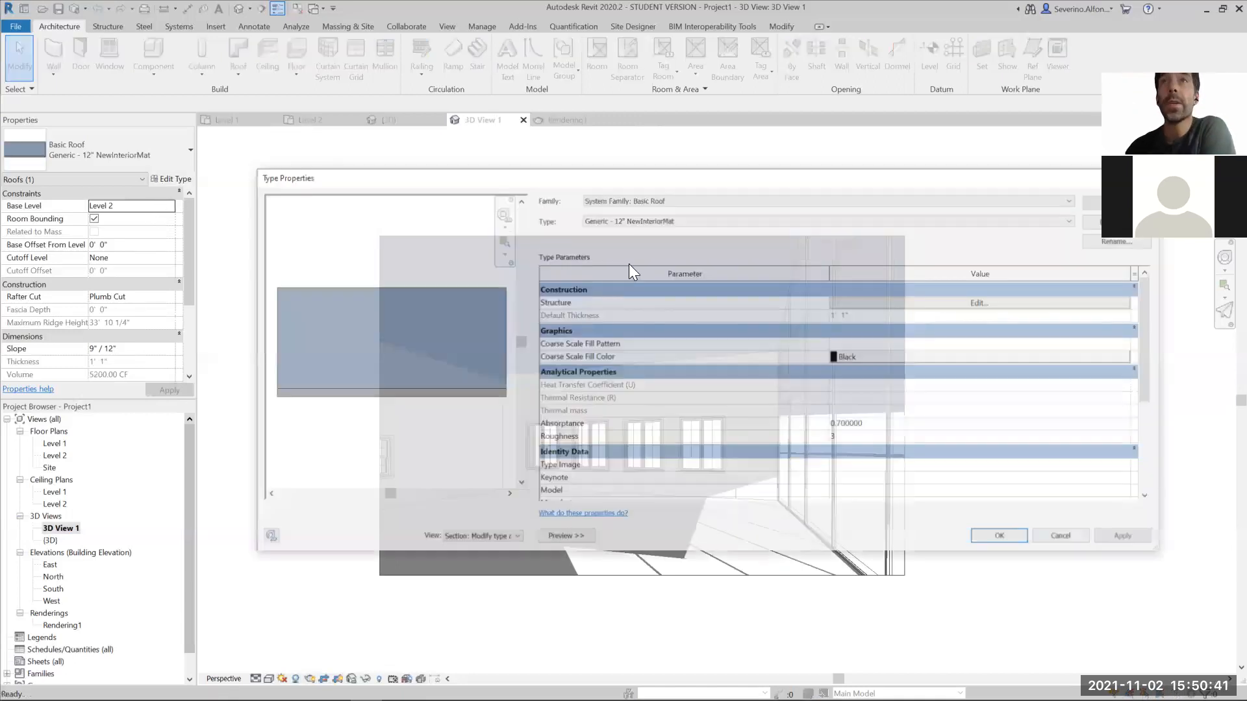
{"action": "left_click", "coordinate": [980, 302]}
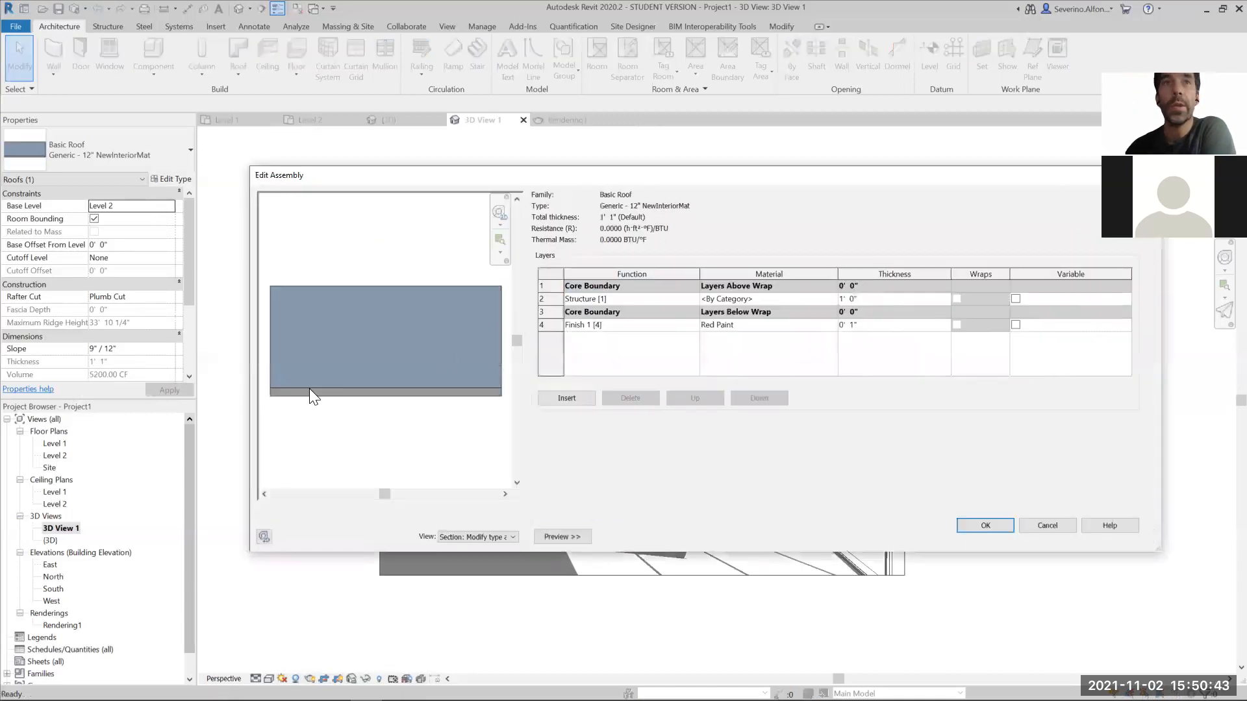
{"action": "left_click", "coordinate": [833, 326]}
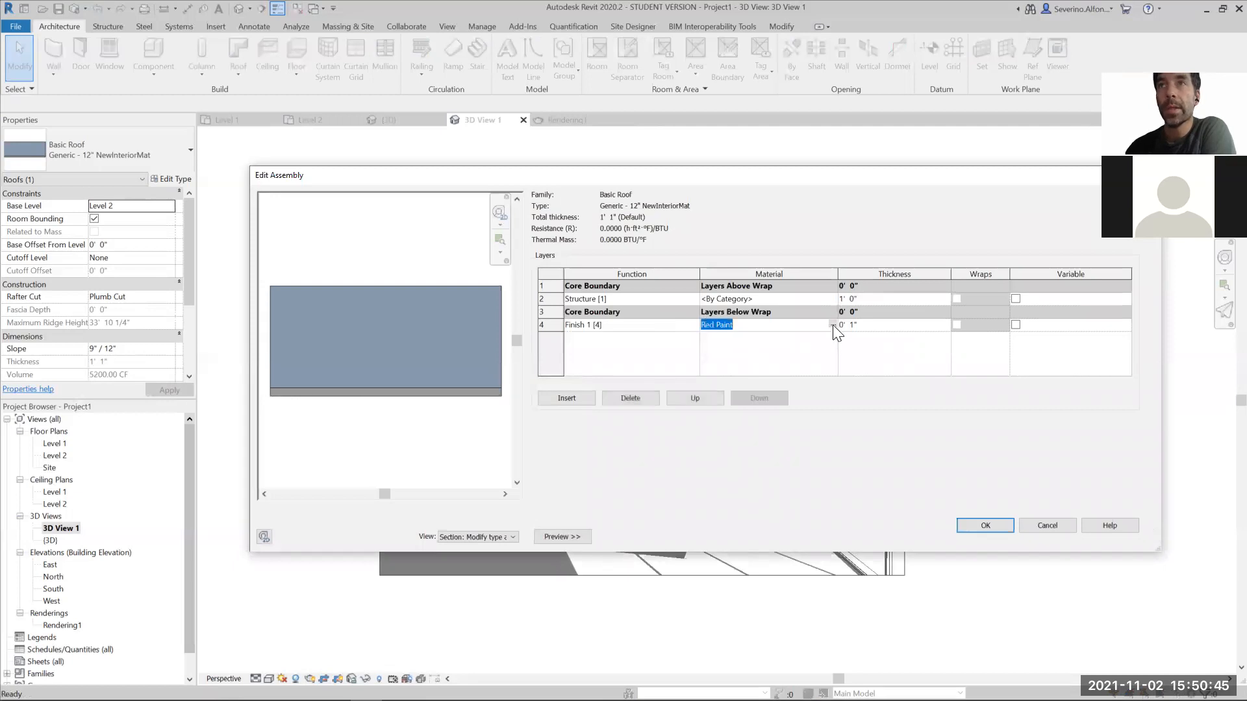
{"action": "left_click", "coordinate": [832, 325]}
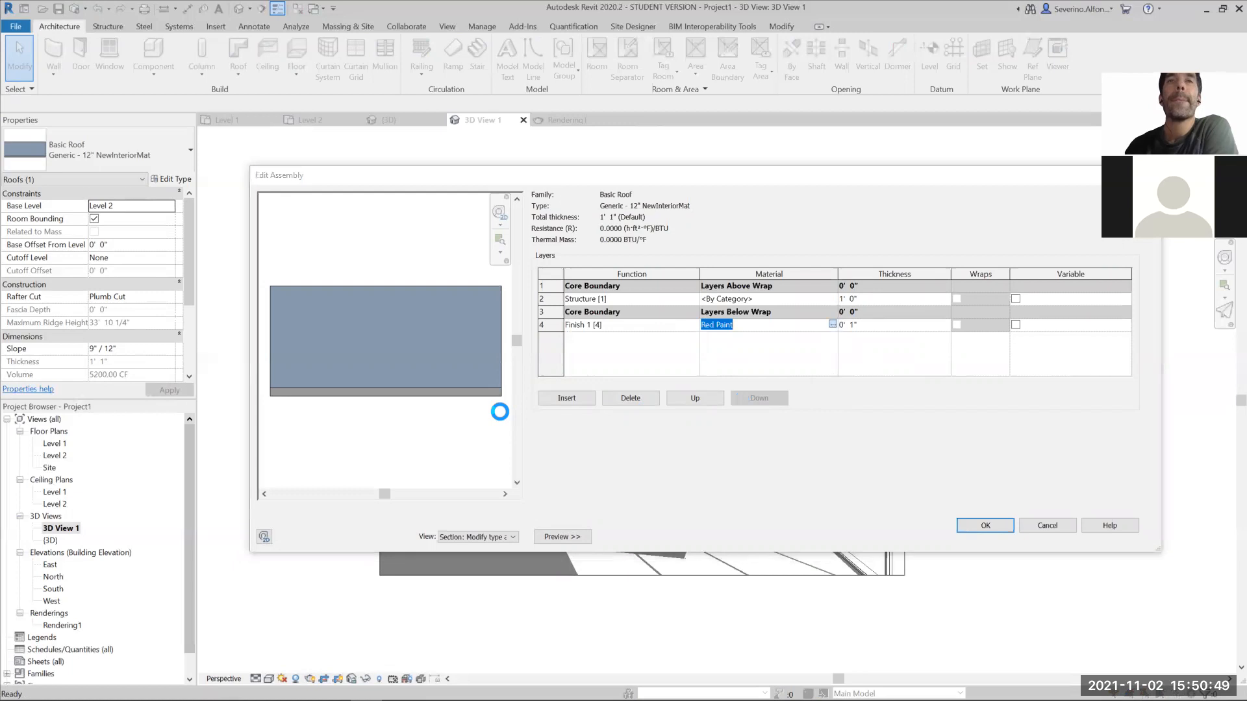
{"action": "left_click_drag", "start_coordinate": [405, 105], "coordinate": [397, 123]}
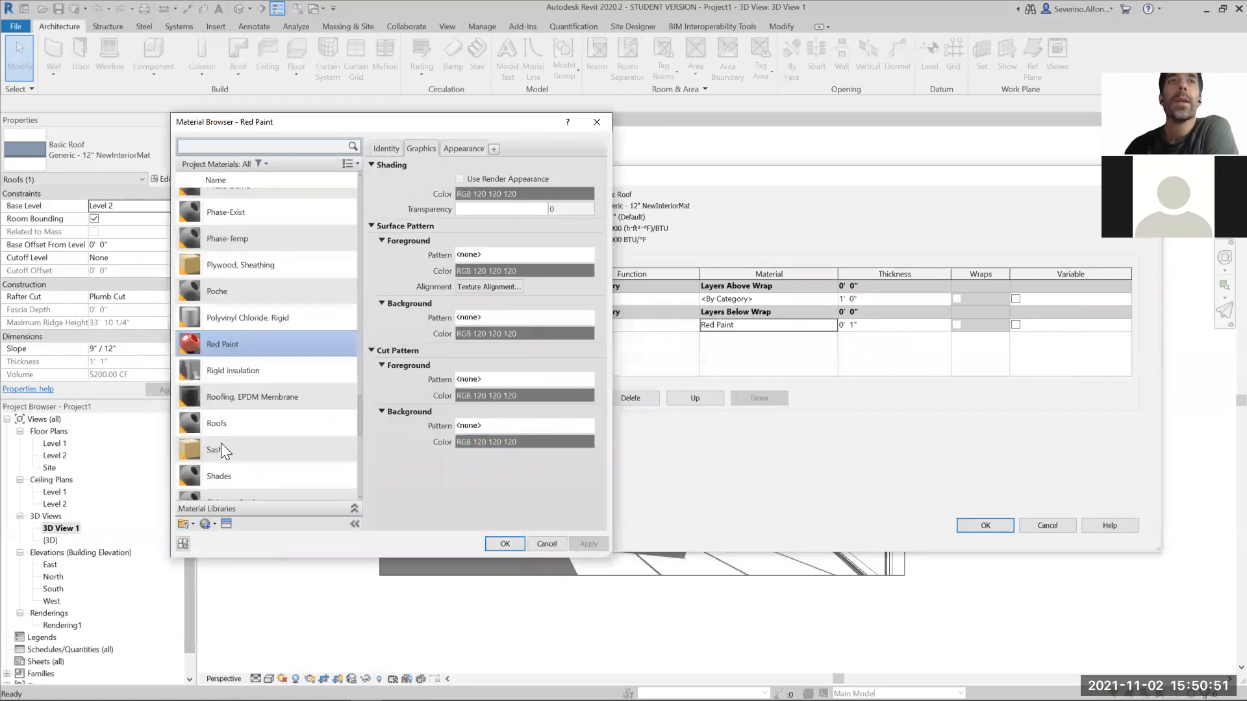
- Create a new project material and rename it Wood New
{"action": "left_click", "coordinate": [212, 526]}
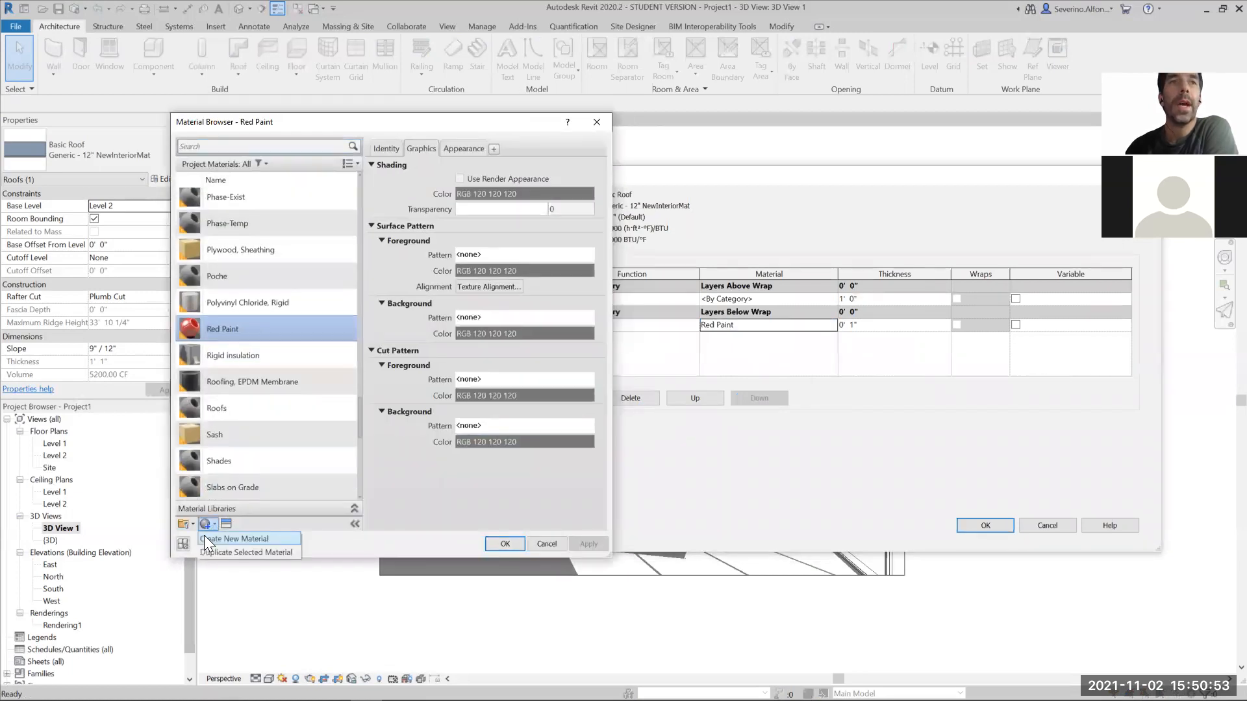
{"action": "left_click", "coordinate": [207, 523]}
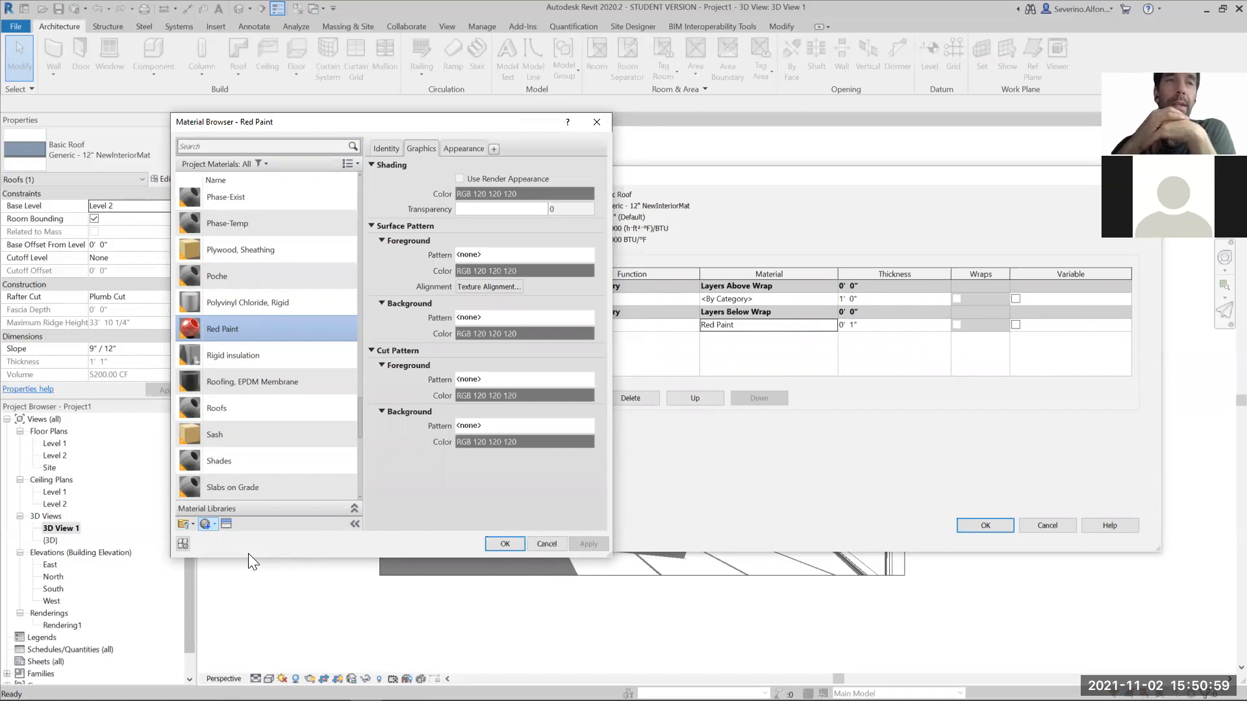
{"action": "left_click", "coordinate": [204, 524]}
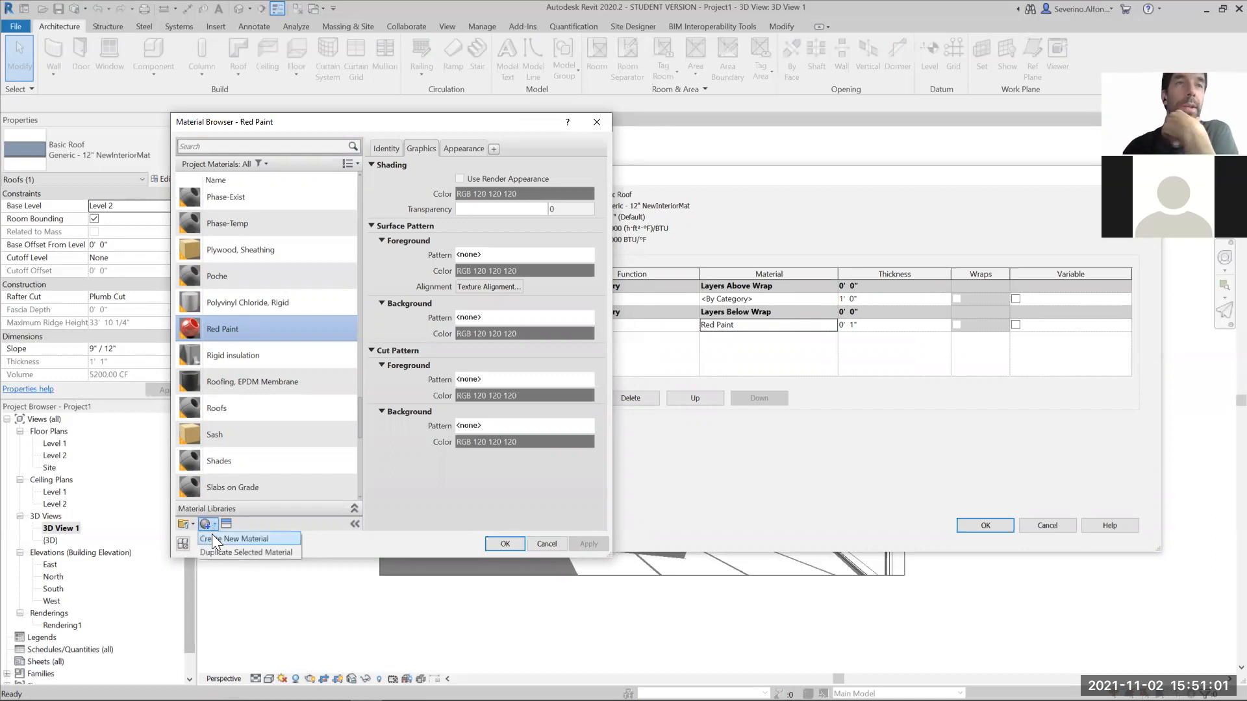
{"action": "left_click", "coordinate": [213, 536]}
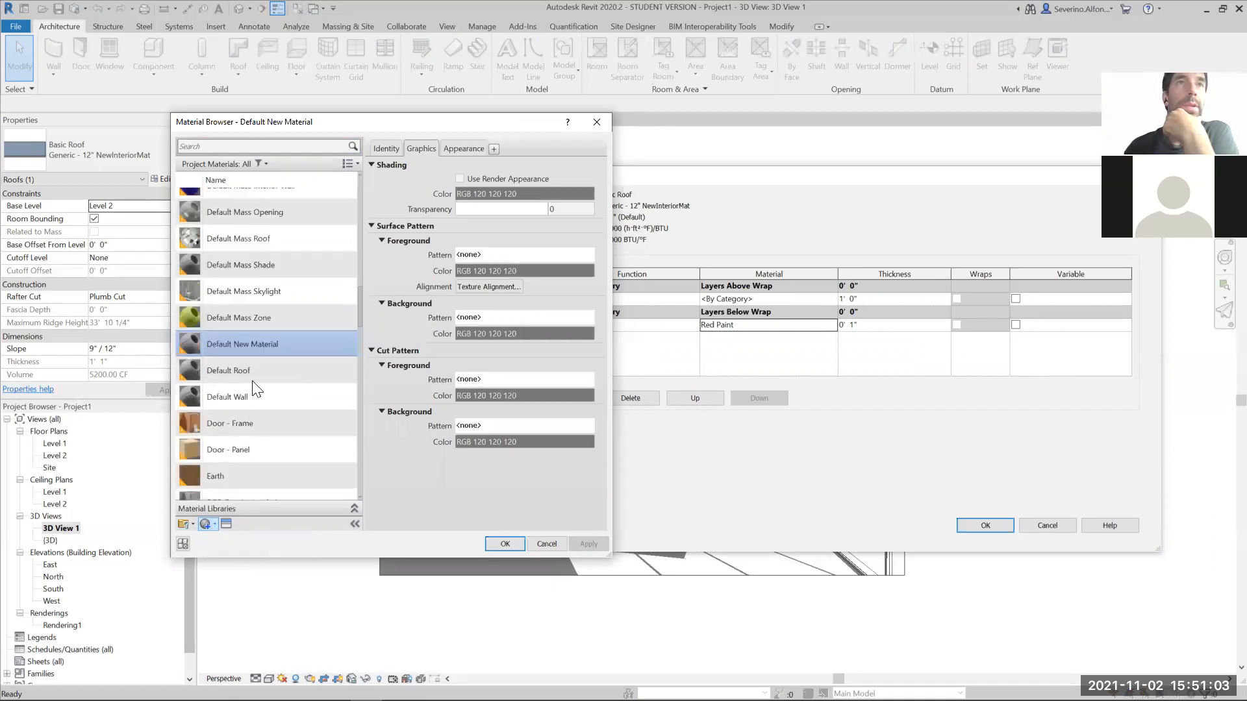
{"action": "right_click", "coordinate": [255, 347]}
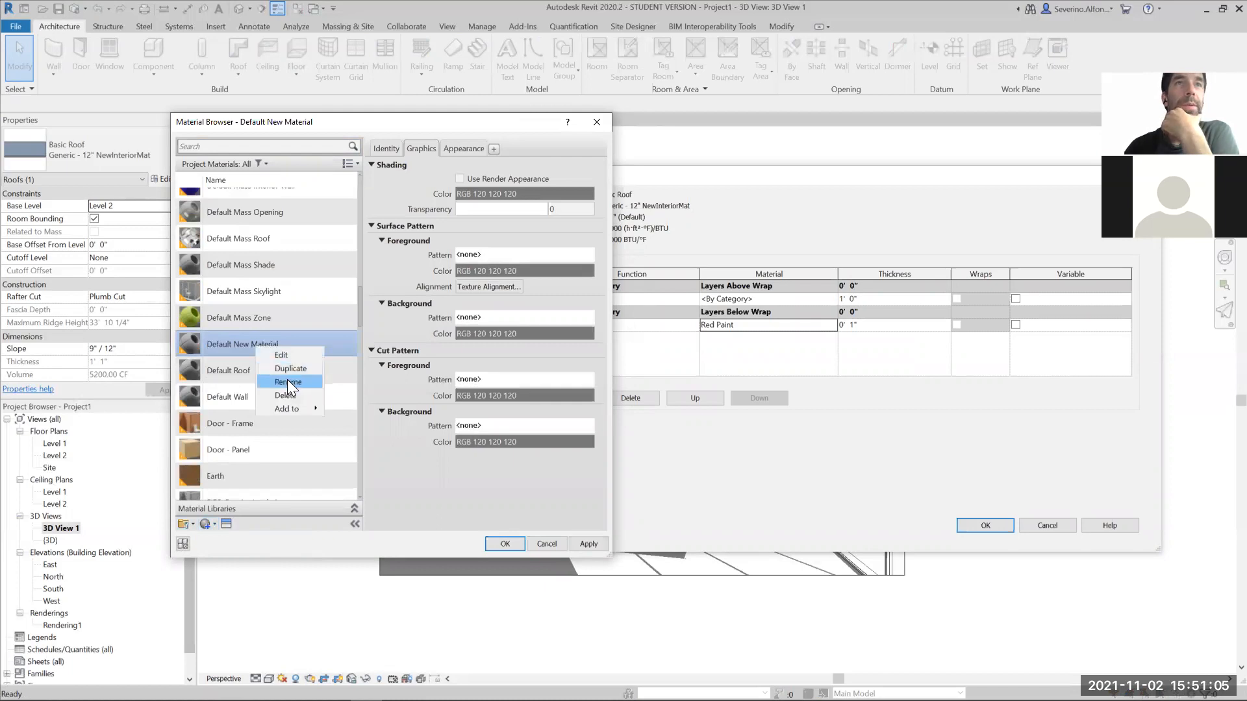
{"action": "left_click", "coordinate": [287, 380]}
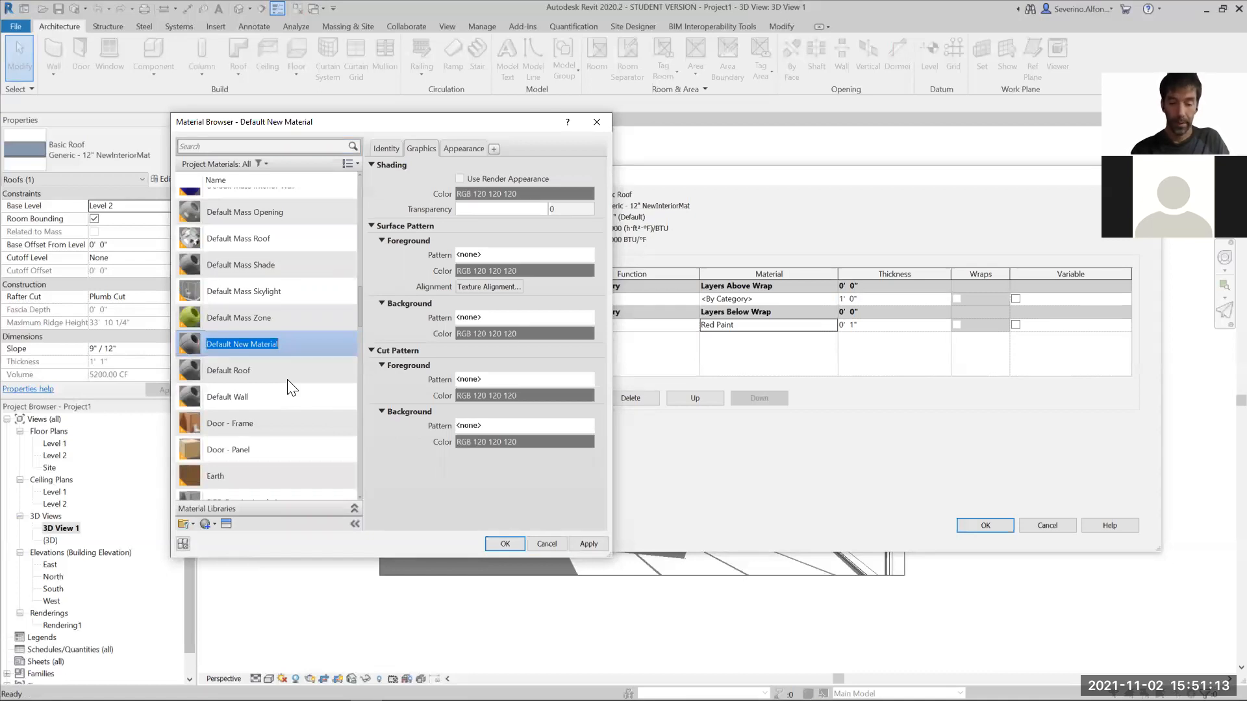
{"action": "type", "text": "Gr"}
{"action": "key", "text": "BackSpace"}
{"action": "key", "text": "BackSpace"}
{"action": "type", "text": "Woo"}
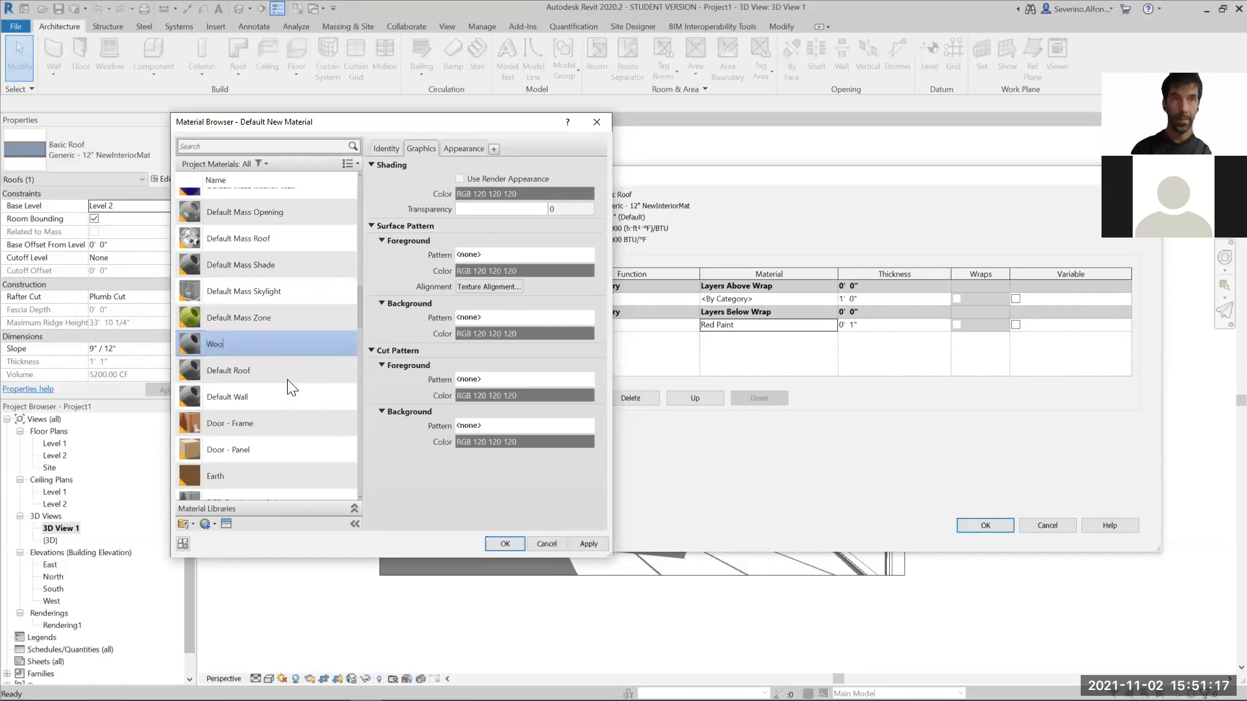
{"action": "type", "text": "d New"}
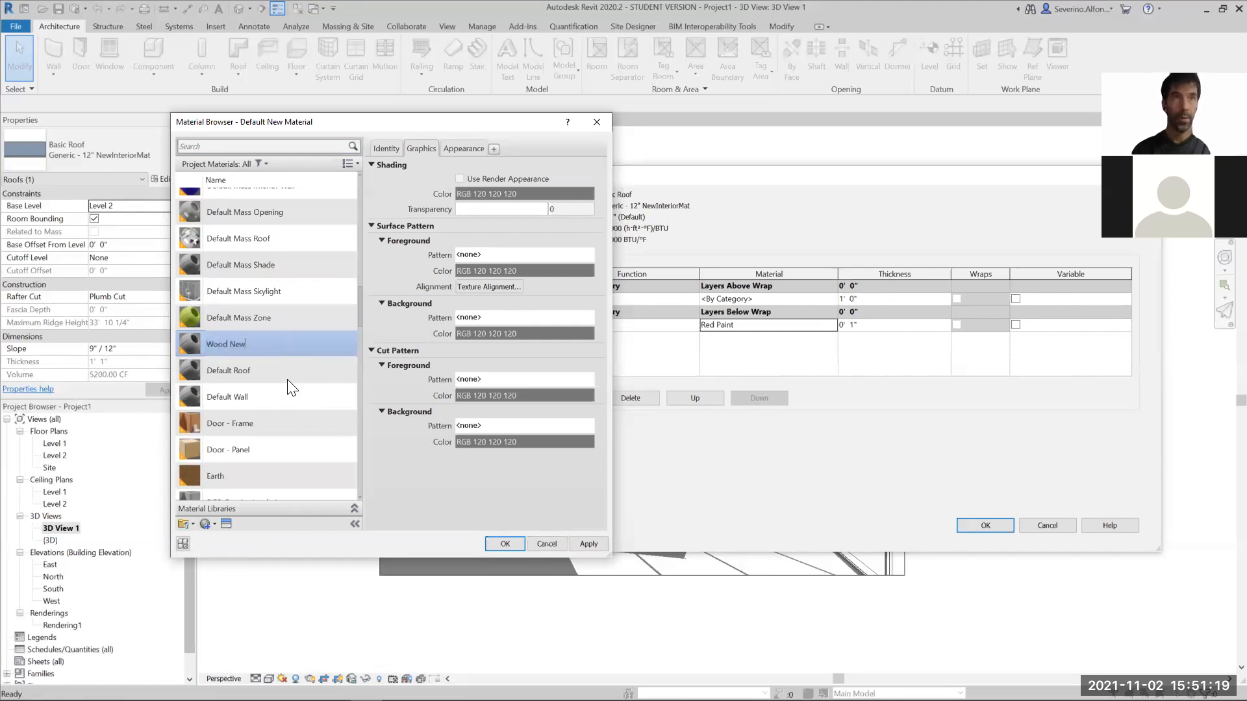
{"action": "key", "text": "Return"}
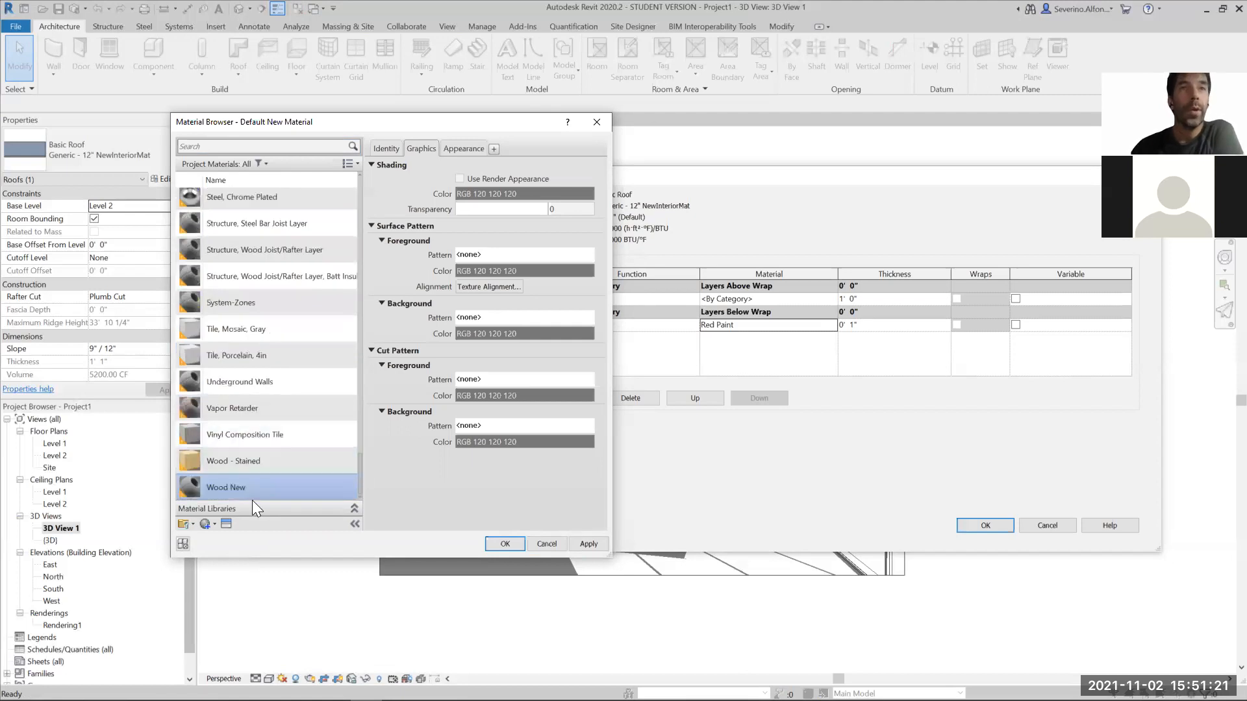
- Open the asset library for Wood New's appearance, enlarge its window and expand the Autodesk Physical Assets
{"action": "left_click", "coordinate": [474, 148]}
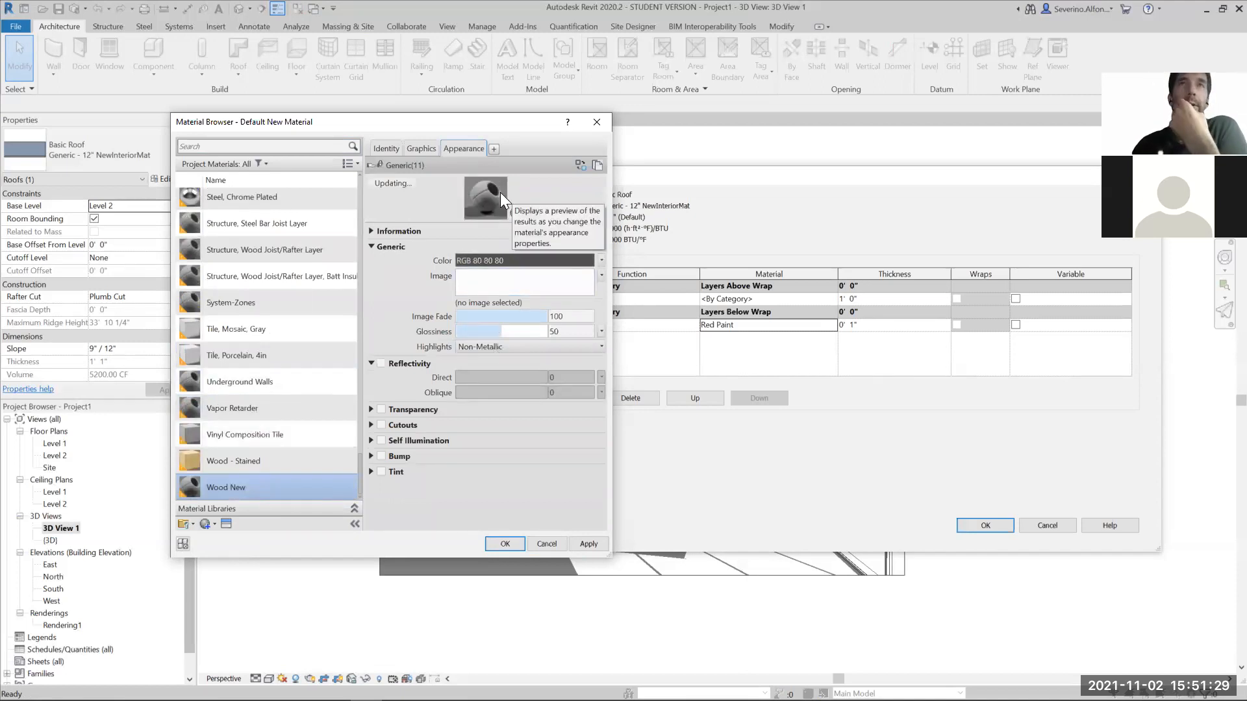
{"action": "left_click", "coordinate": [226, 524]}
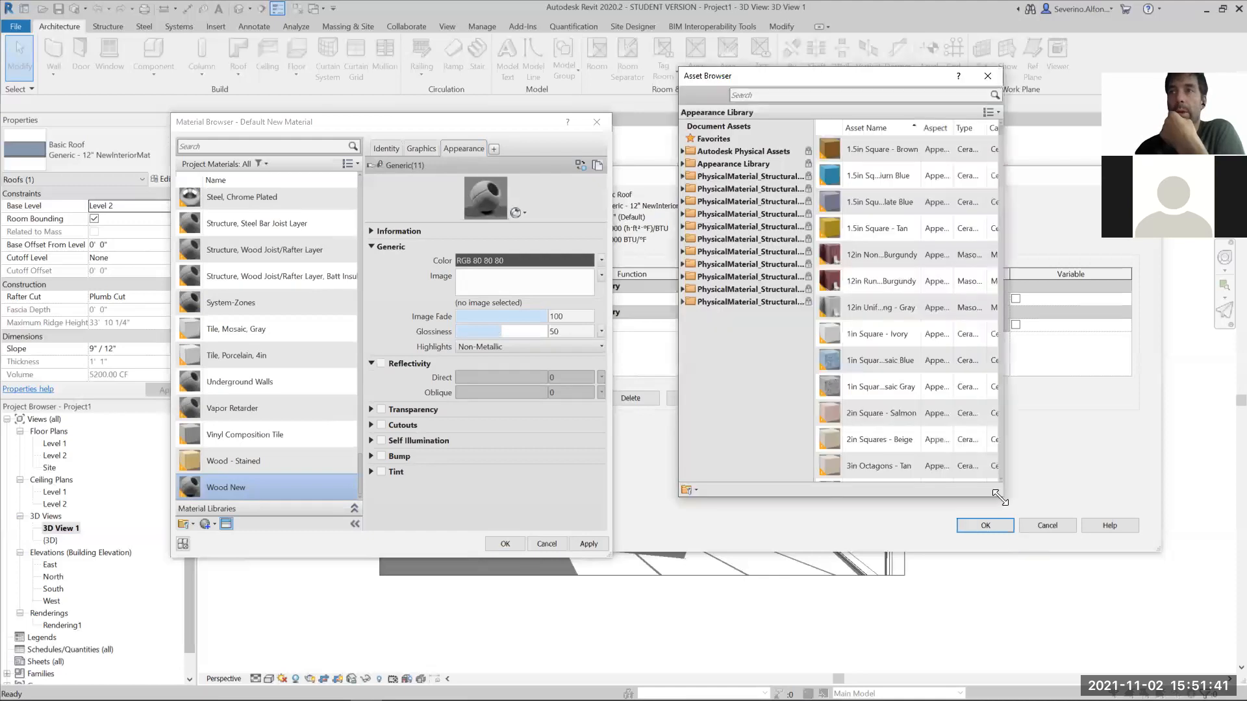
{"action": "left_click_drag", "start_coordinate": [1000, 498], "coordinate": [1117, 642]}
{"action": "left_click_drag", "start_coordinate": [819, 129], "coordinate": [856, 129]}
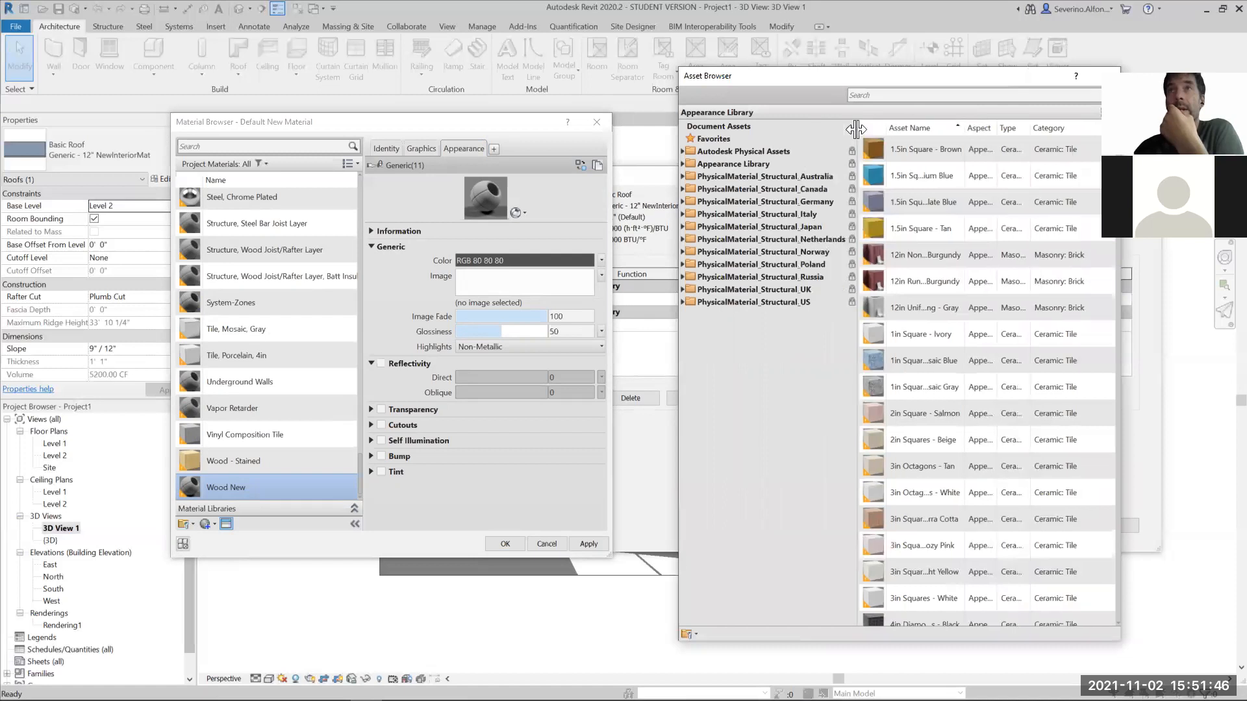
{"action": "left_click", "coordinate": [682, 151]}
{"action": "left_click", "coordinate": [683, 541]}
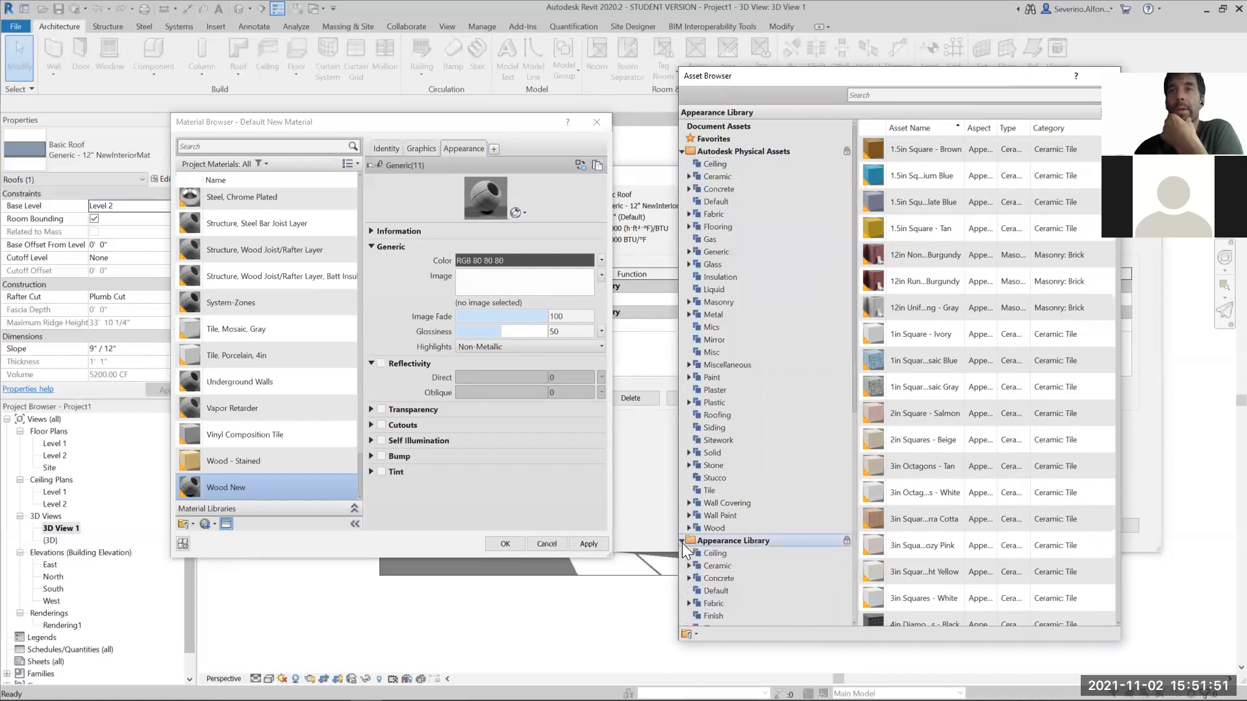
{"action": "left_click", "coordinate": [682, 541]}
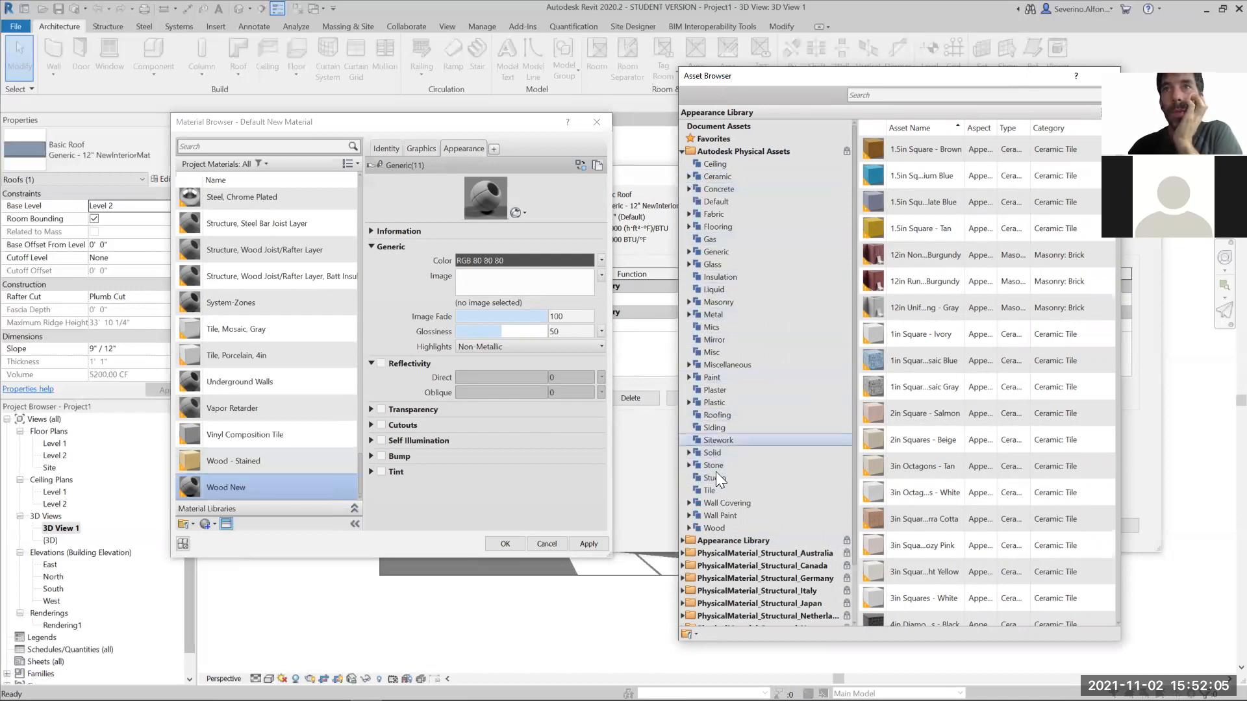
- Examine the wood subcategories and other categories of the Autodesk Physical Assets for a suitable wood appearance
{"action": "left_click", "coordinate": [714, 526]}
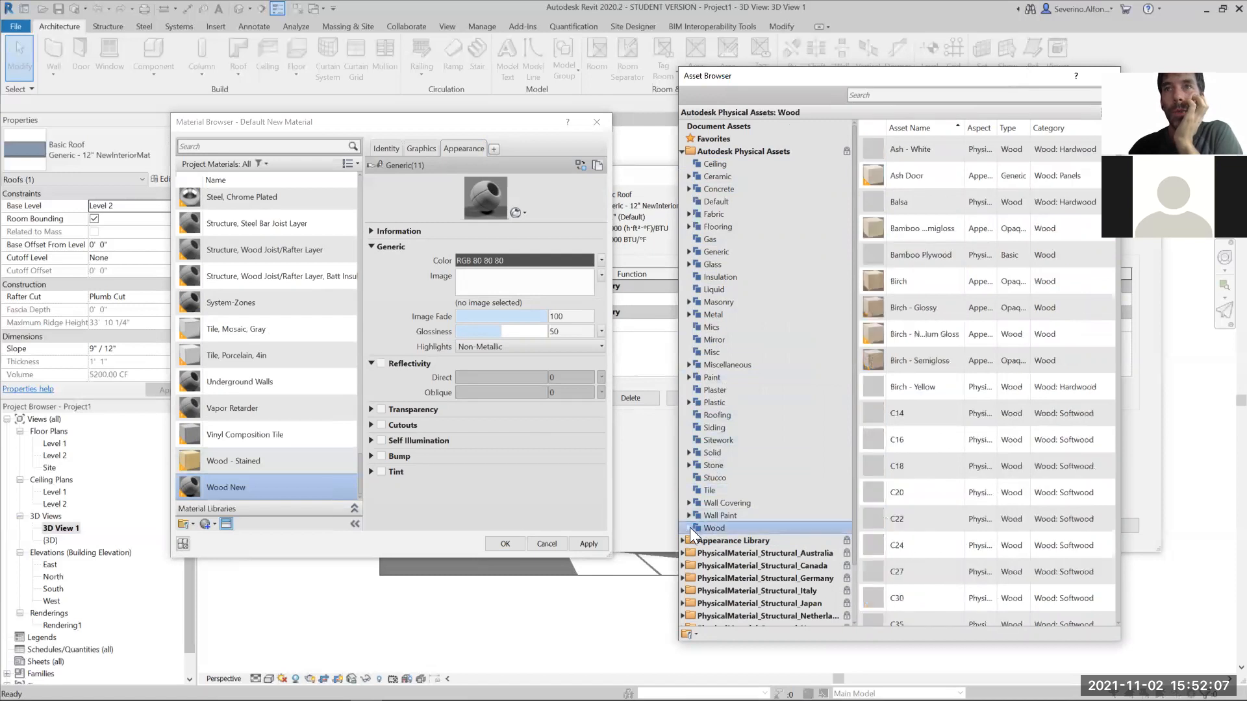
{"action": "left_click", "coordinate": [690, 528]}
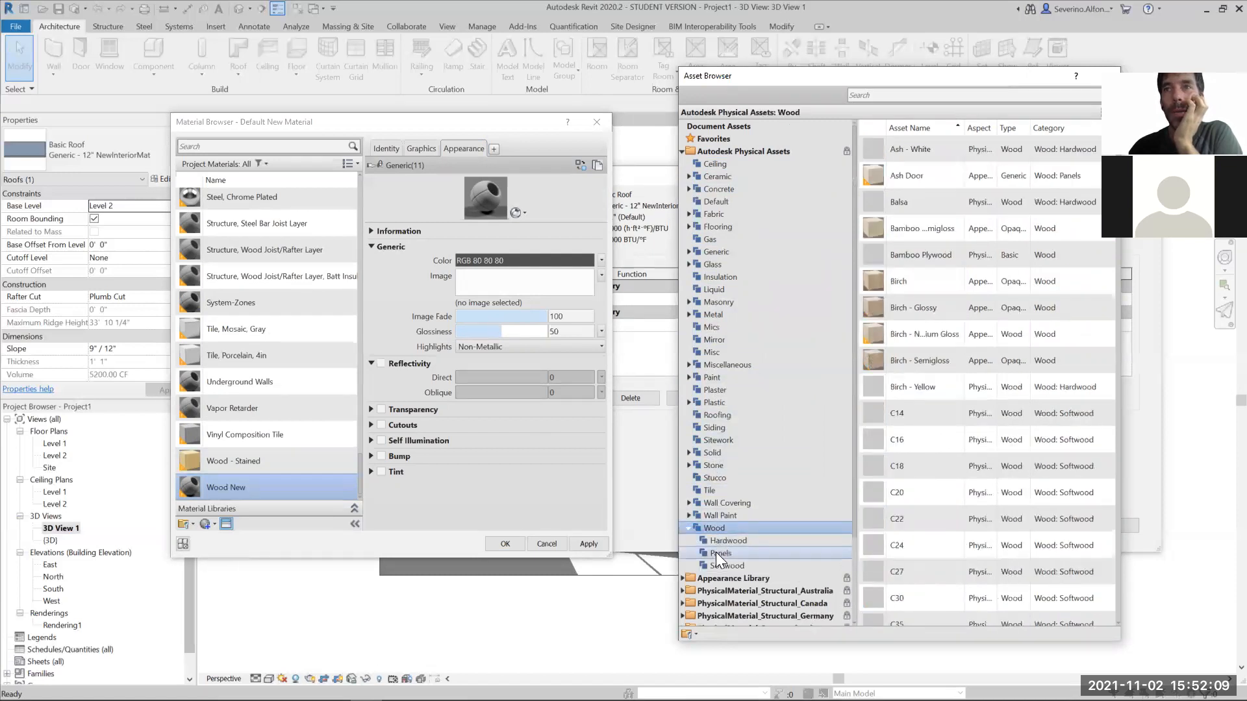
{"action": "left_click", "coordinate": [717, 565]}
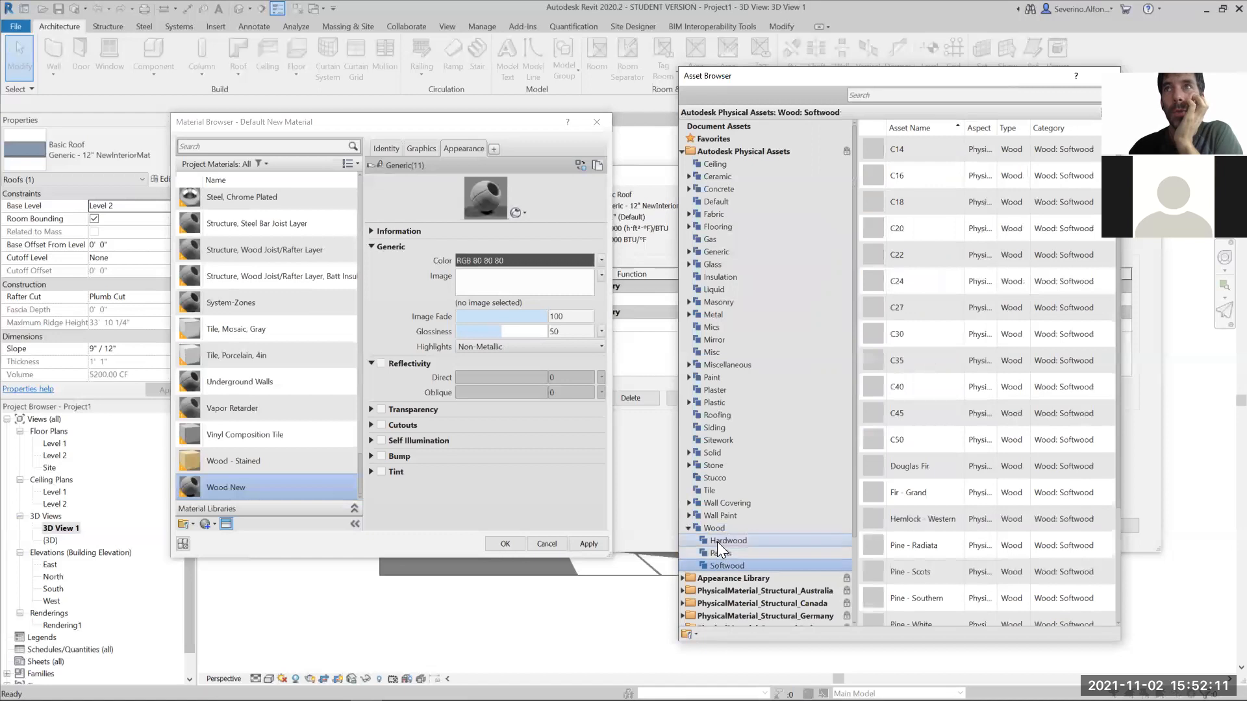
{"action": "left_click", "coordinate": [717, 542]}
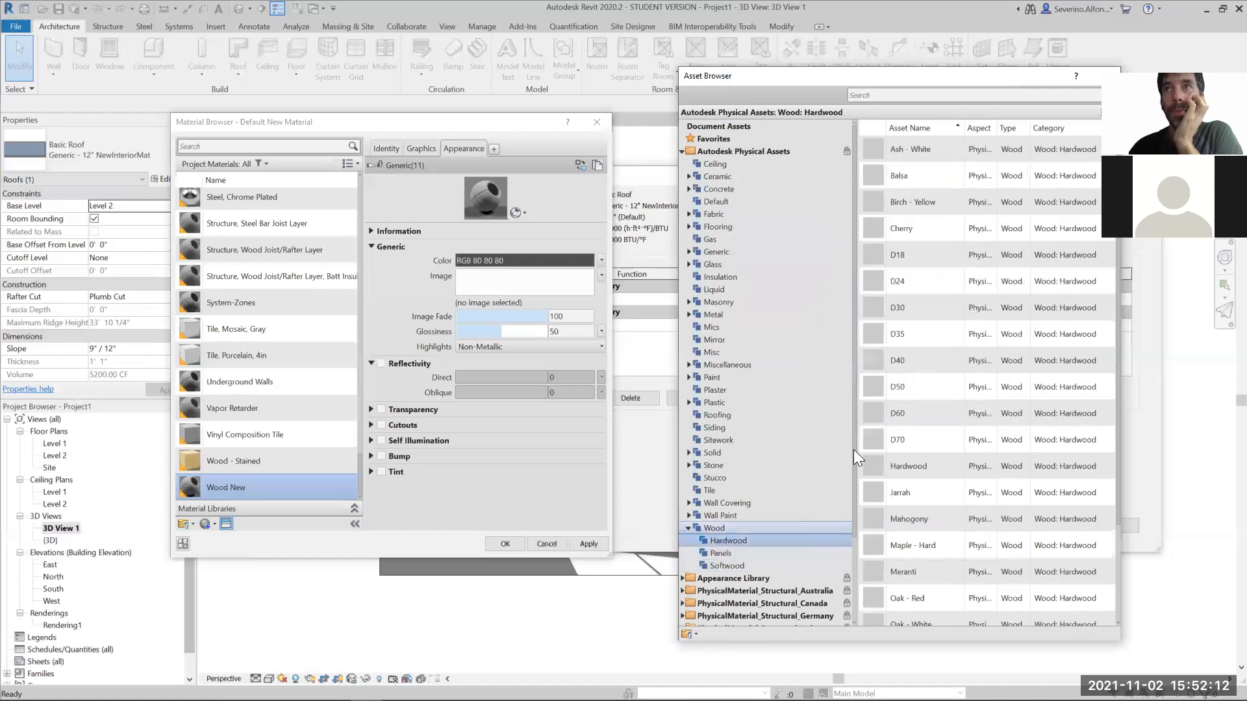
{"action": "left_click", "coordinate": [720, 553]}
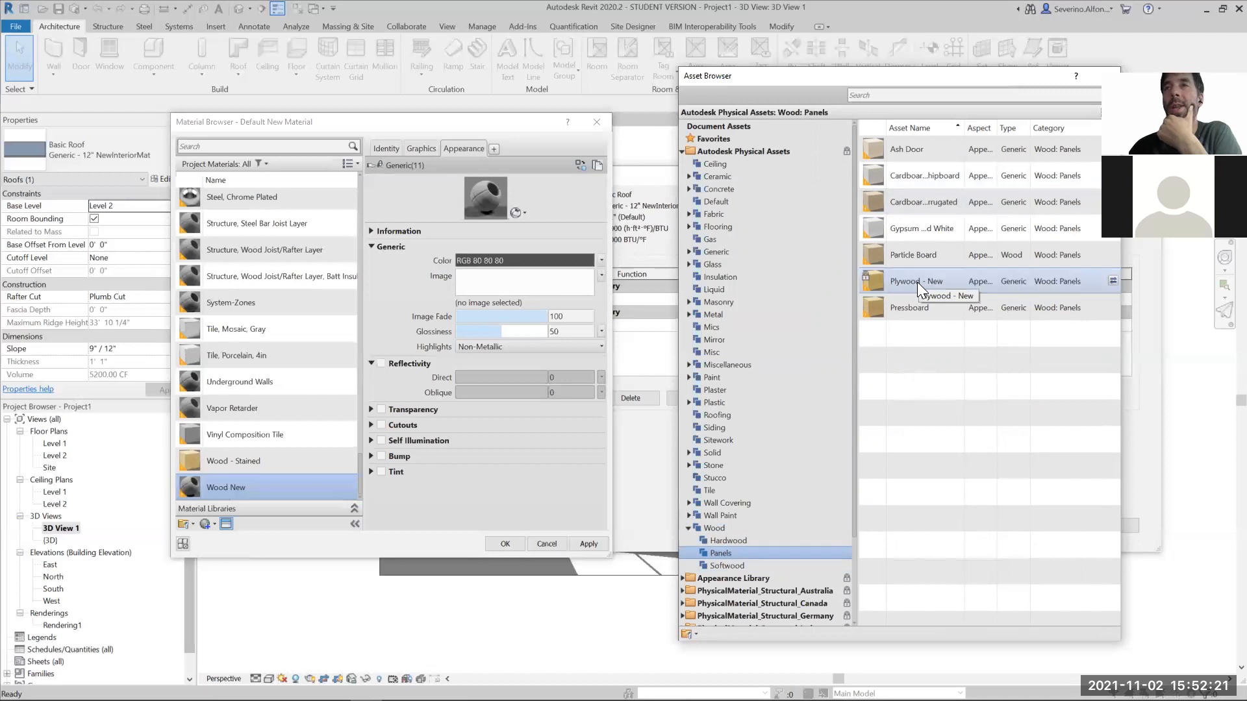
{"action": "left_click", "coordinate": [712, 263]}
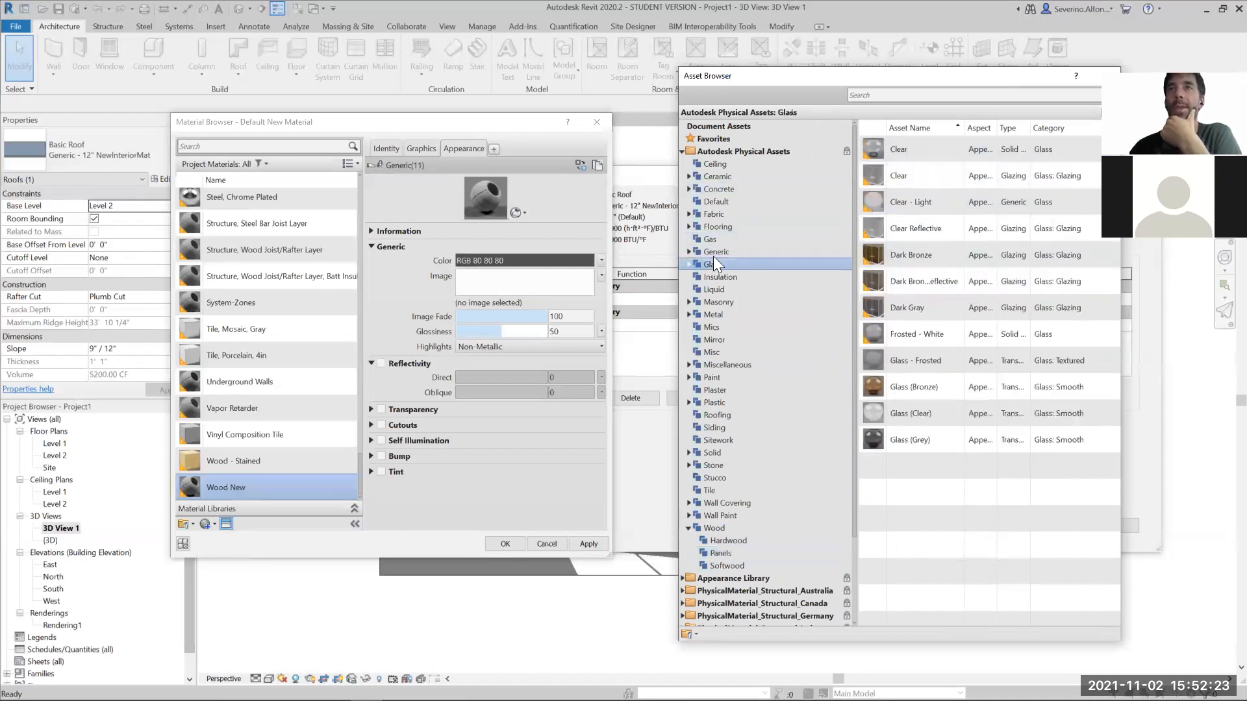
{"action": "left_click", "coordinate": [716, 227]}
{"action": "left_click", "coordinate": [708, 351]}
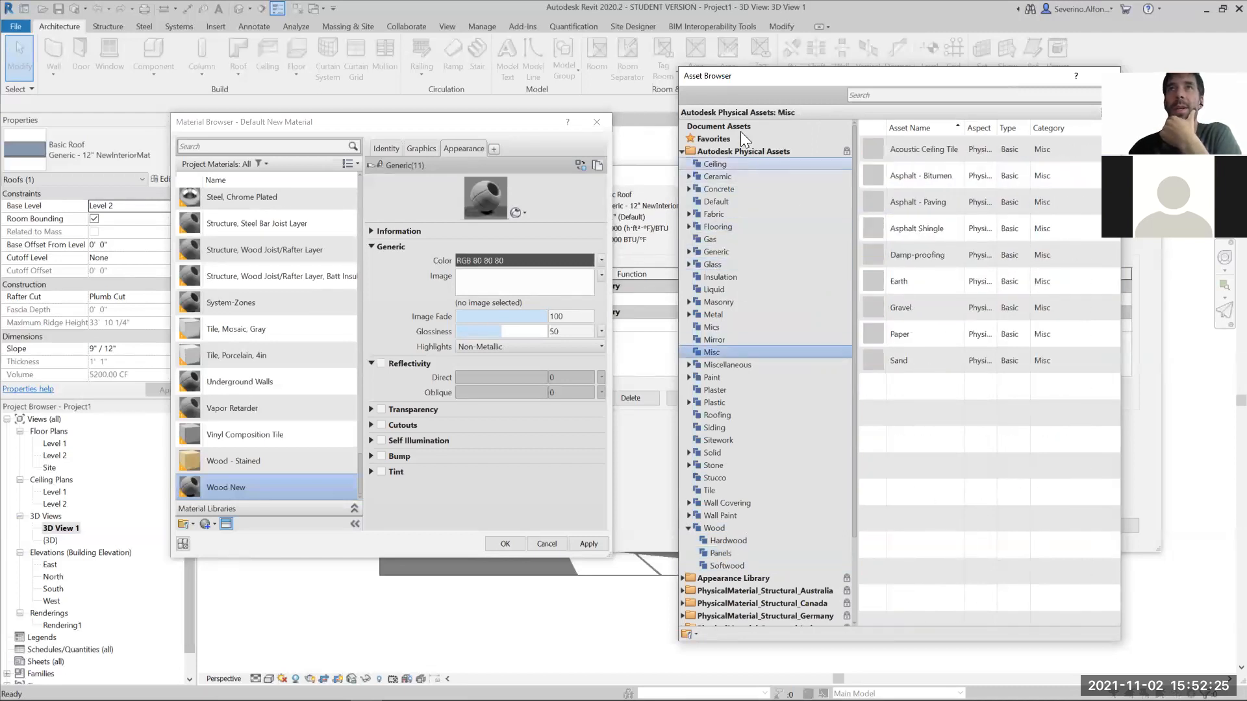
{"action": "left_click", "coordinate": [717, 563]}
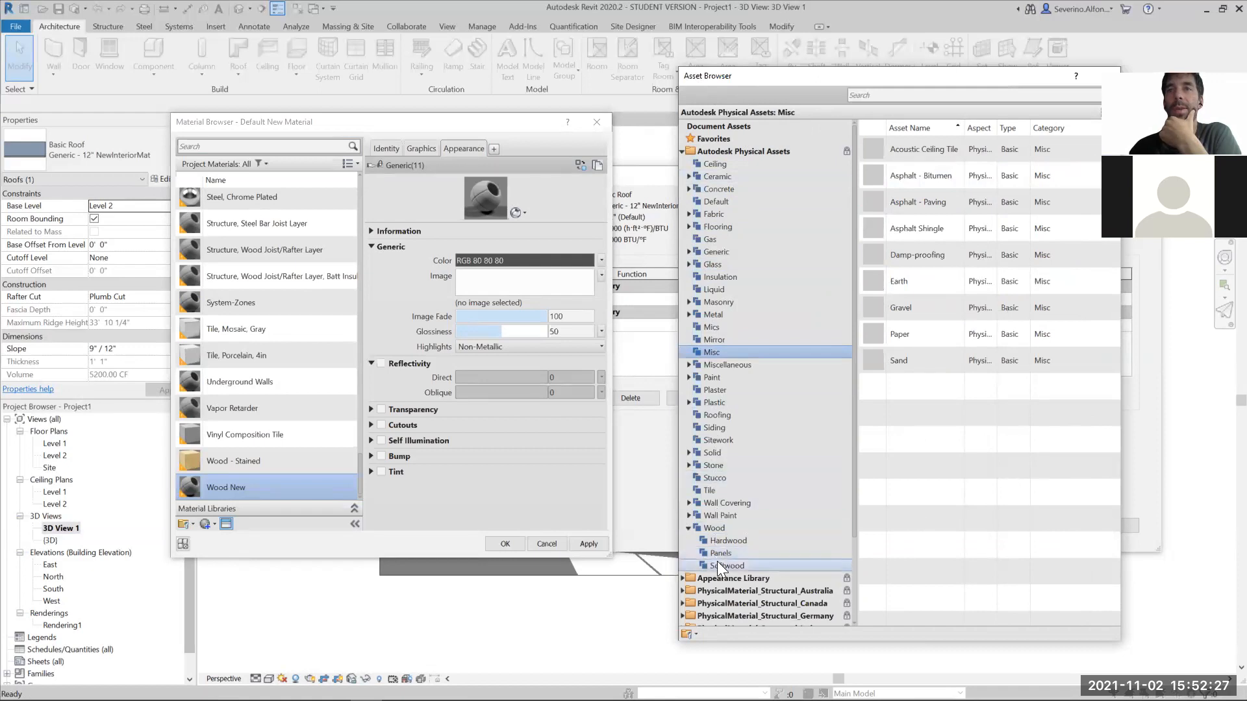
- Apply the Plywood - New panel asset as Wood New's appearance and assign the material to the roof's Finish 1 layer
{"action": "left_click", "coordinate": [719, 552]}
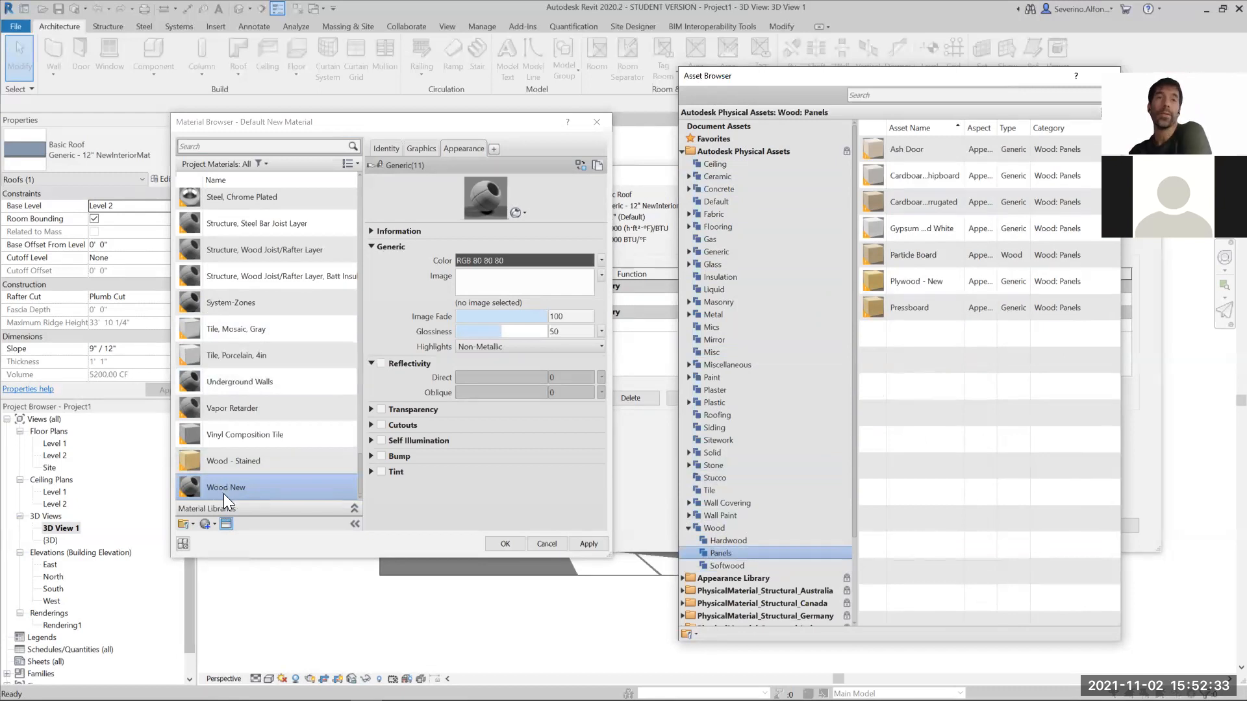
{"action": "double_click", "coordinate": [914, 278]}
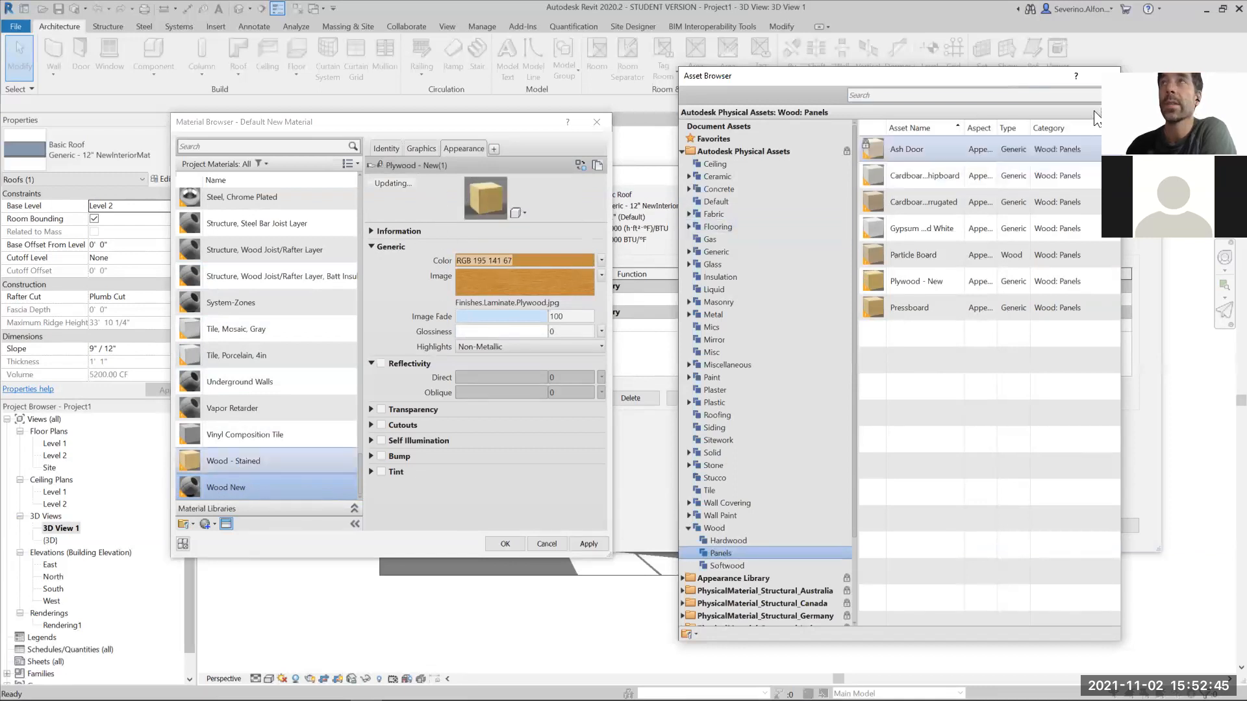
{"action": "left_click", "coordinate": [1106, 75]}
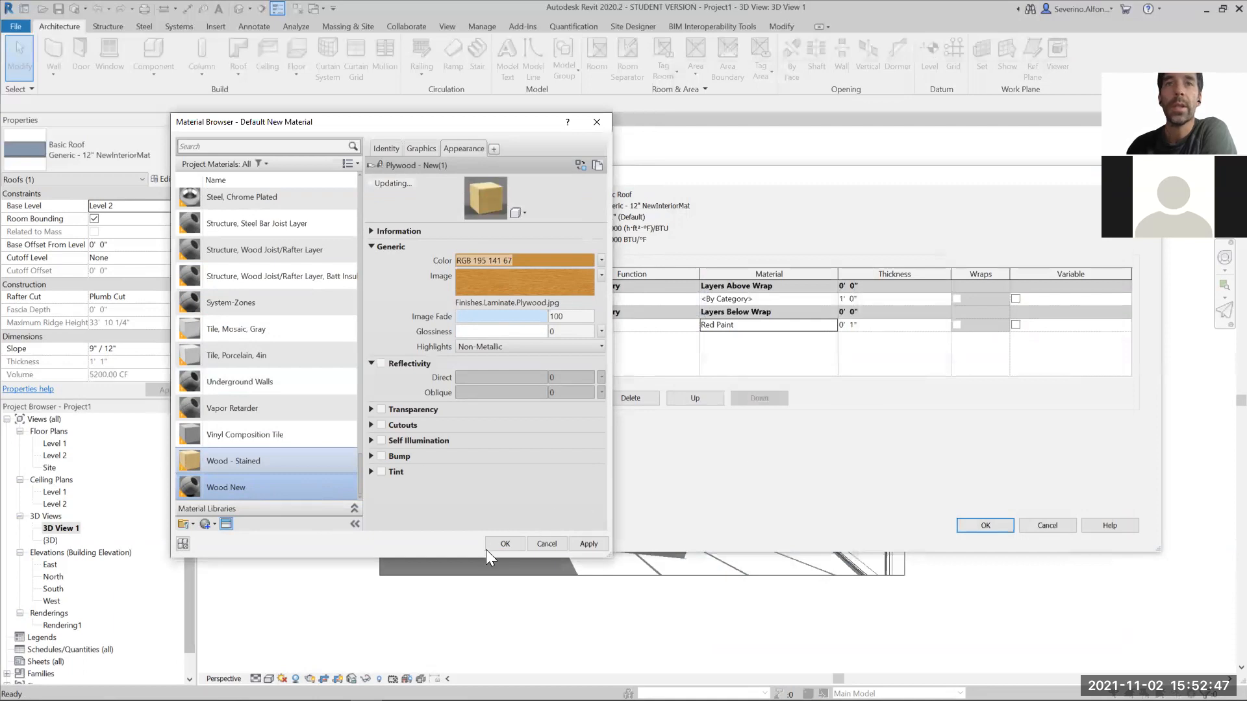
{"action": "left_click", "coordinate": [518, 545]}
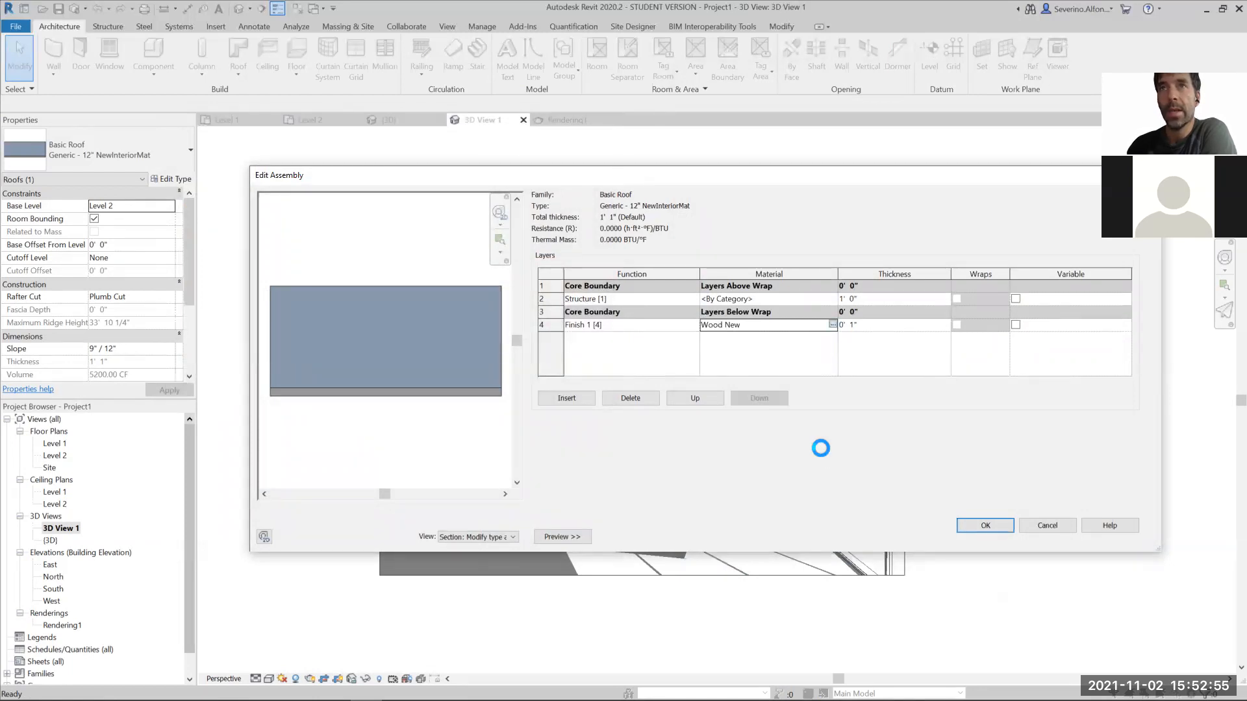
{"action": "left_click", "coordinate": [215, 525]}
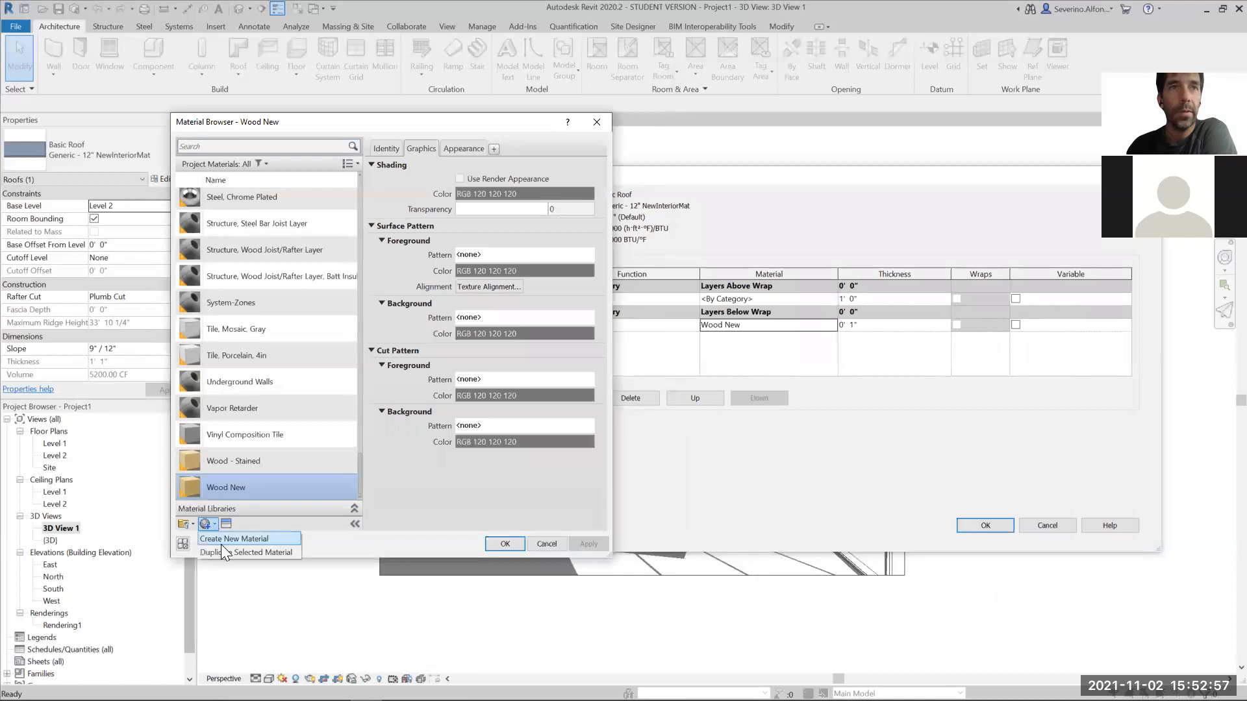
{"action": "left_click", "coordinate": [317, 543]}
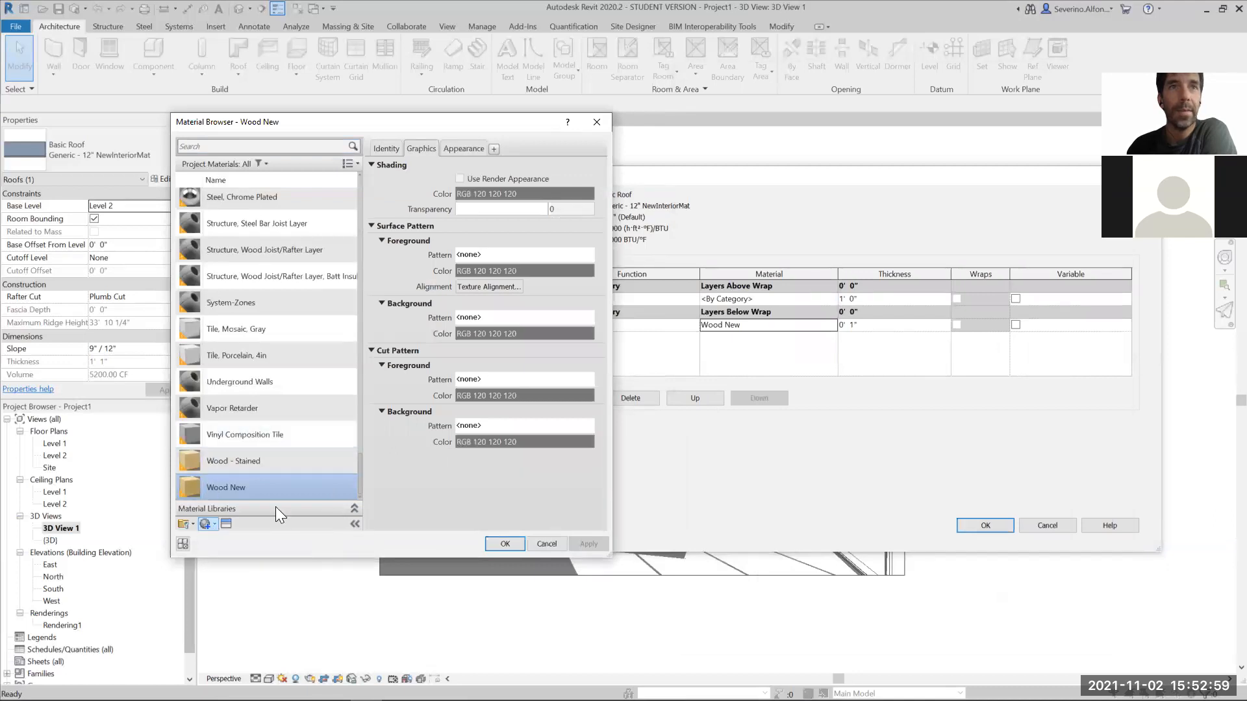
{"action": "left_click", "coordinate": [226, 523]}
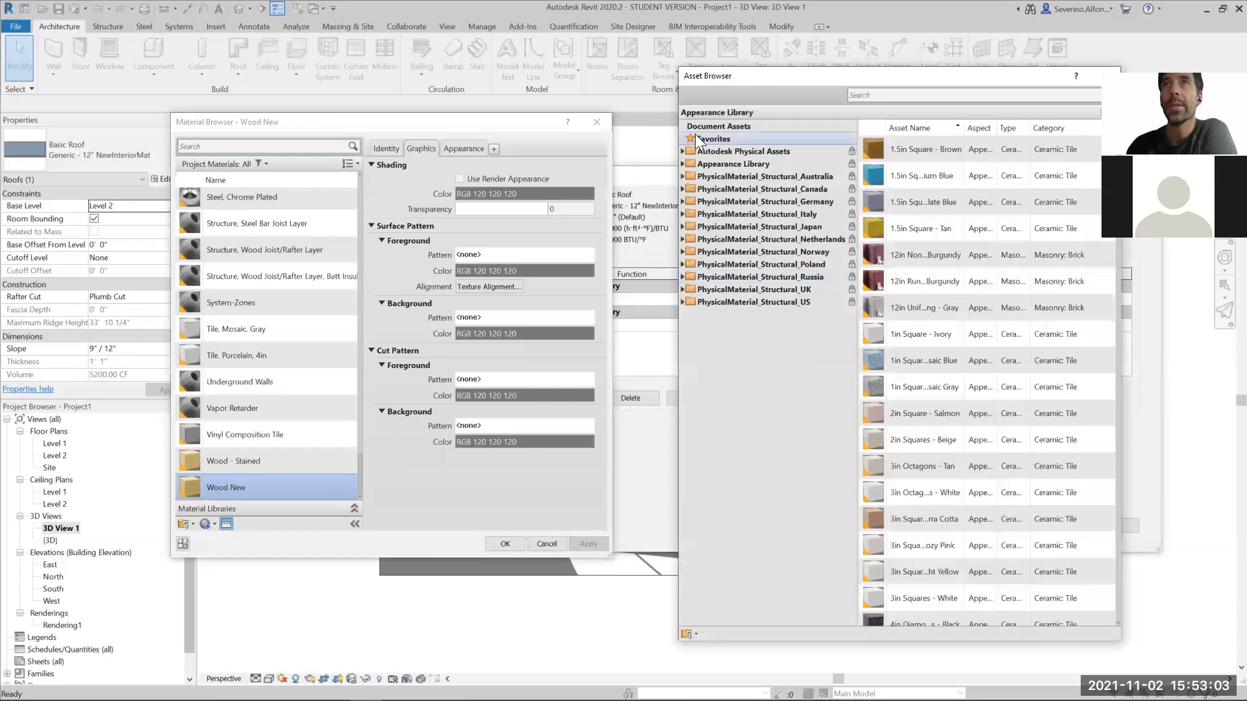
{"action": "left_click", "coordinate": [695, 152]}
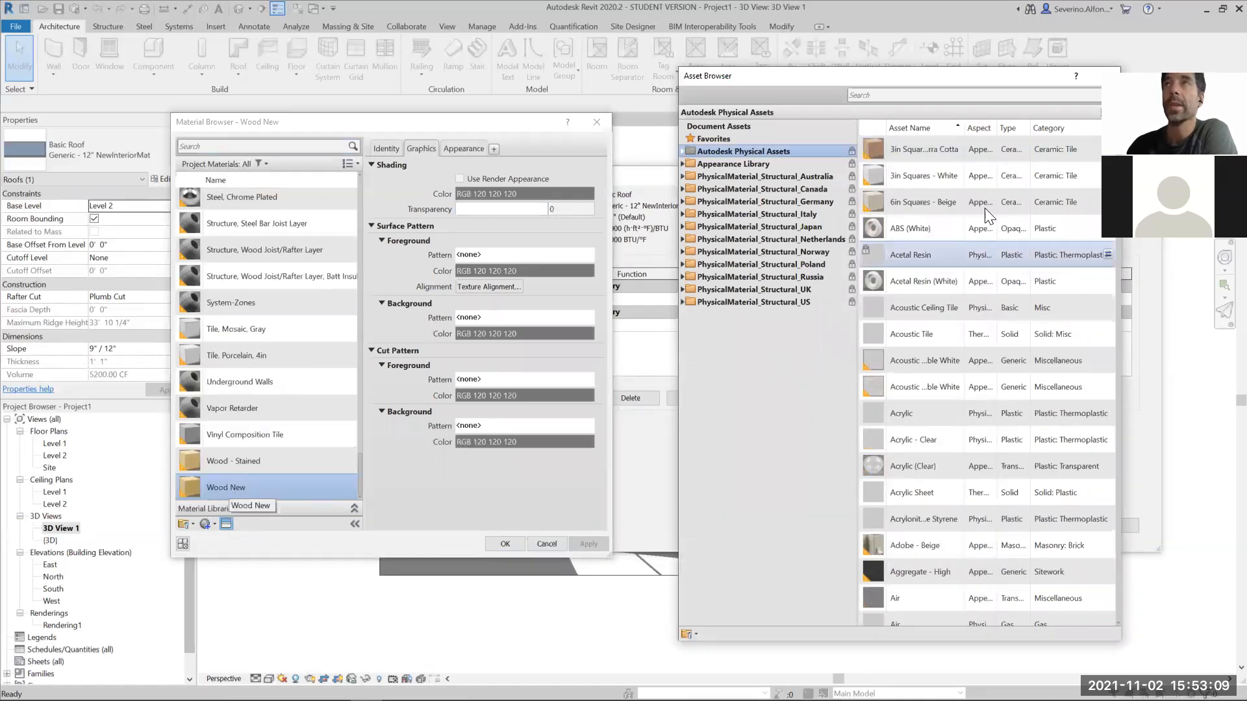
{"action": "left_click", "coordinate": [1106, 76]}
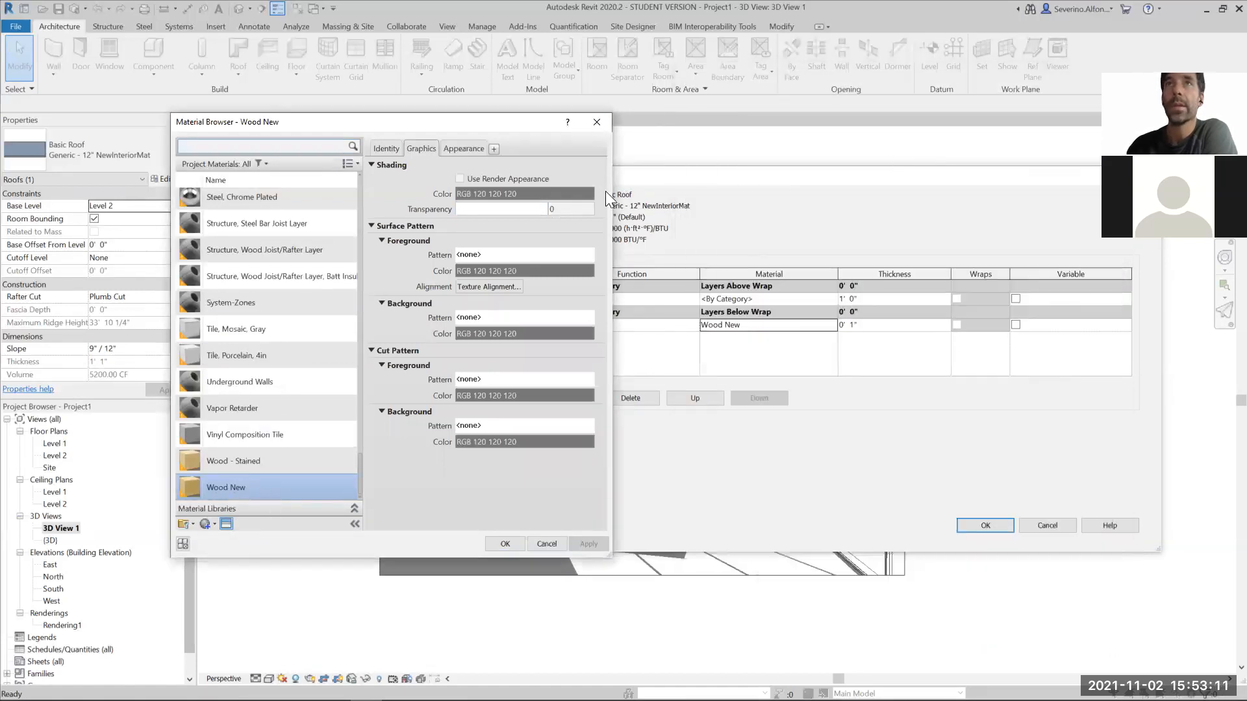
{"action": "left_click", "coordinate": [597, 123]}
- Confirm the roof's layer and type changes, and run a Draft render of the interior view, stopping it early
{"action": "left_click", "coordinate": [980, 525]}
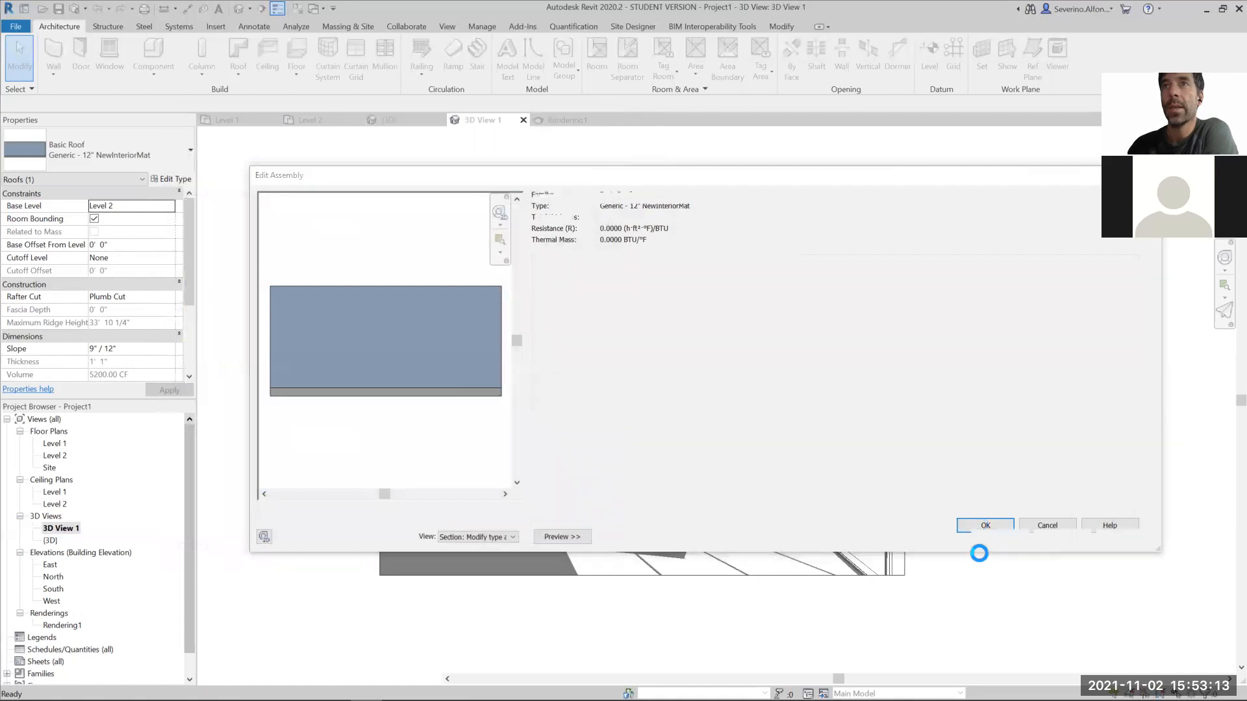
{"action": "left_click", "coordinate": [988, 538]}
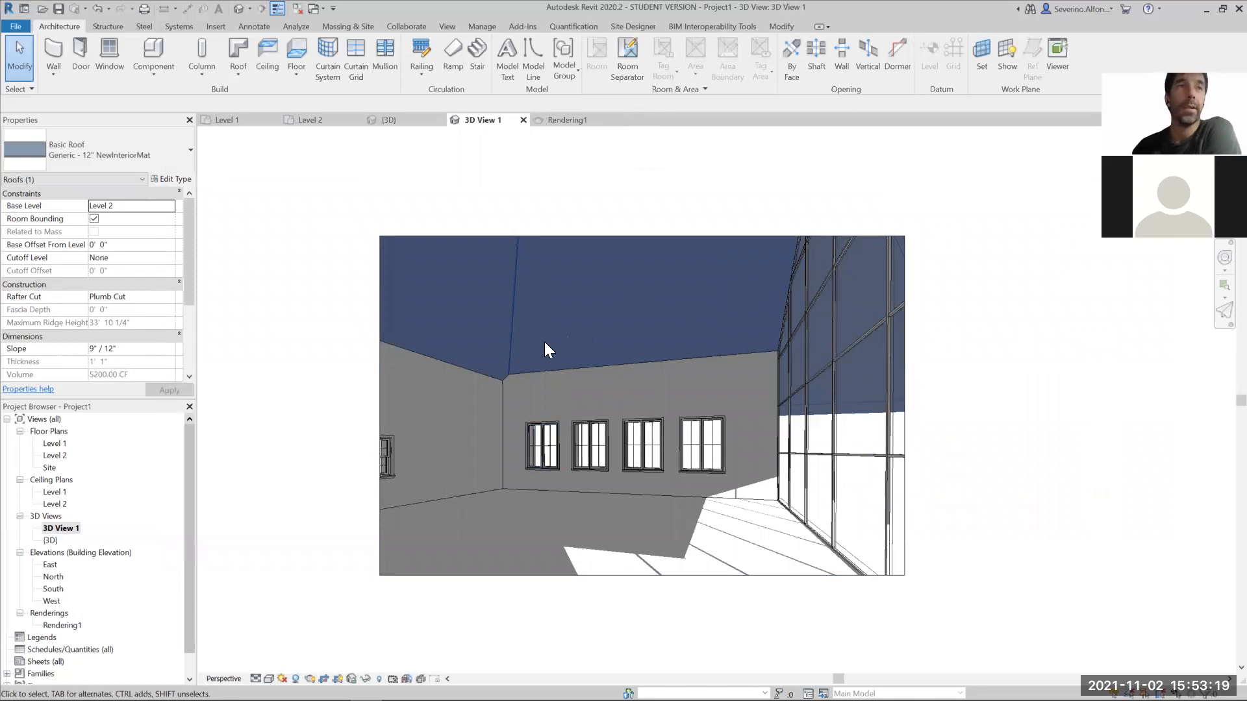
{"action": "left_click", "coordinate": [309, 679]}
{"action": "left_click", "coordinate": [148, 180]}
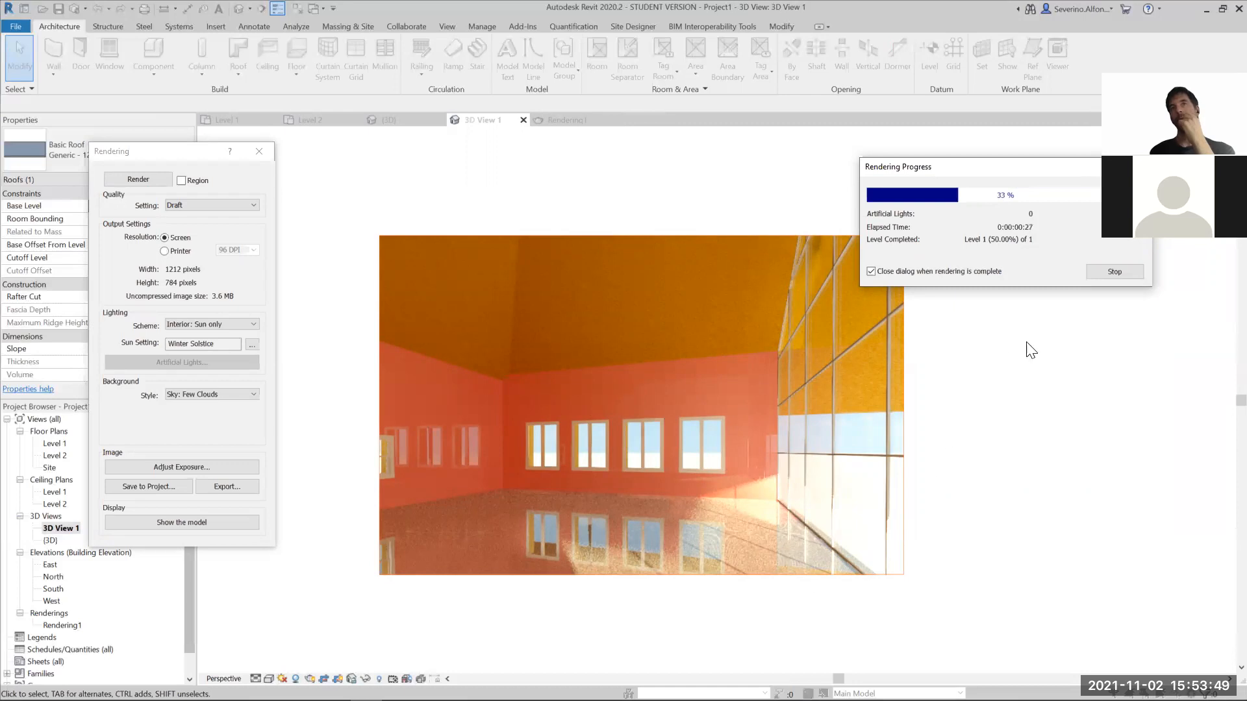
{"action": "left_click", "coordinate": [1115, 270]}
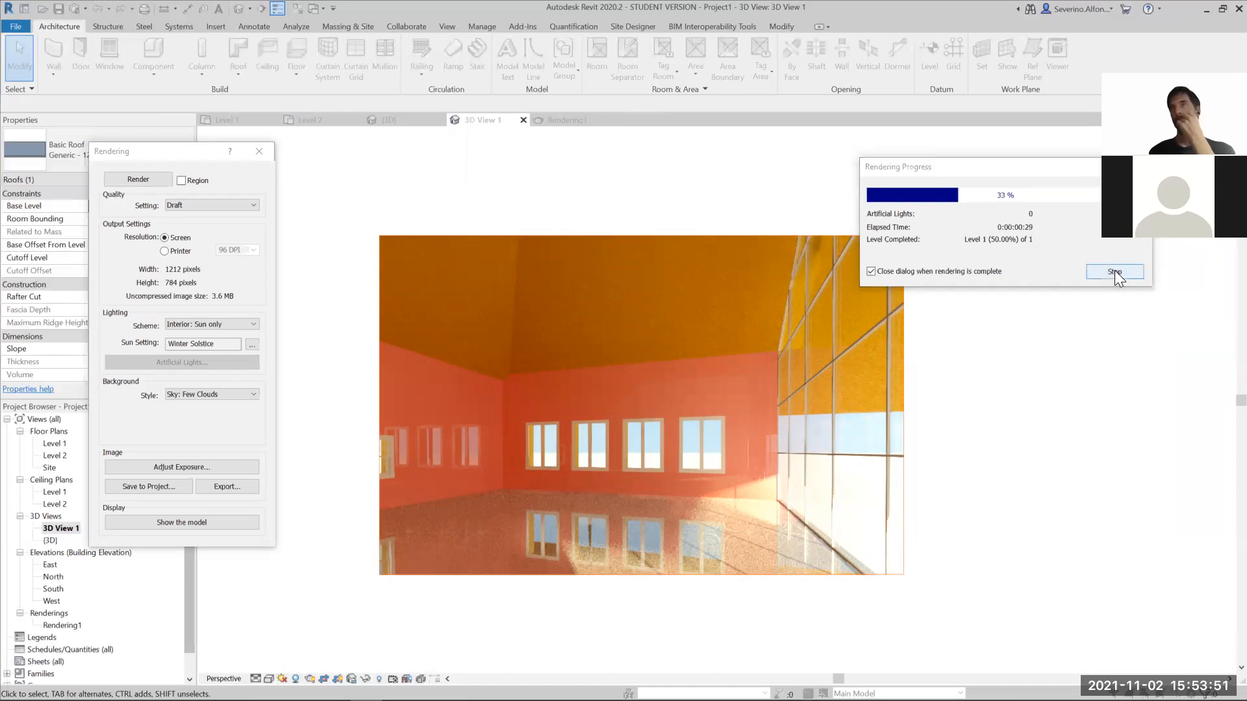
{"action": "left_click", "coordinate": [654, 360]}
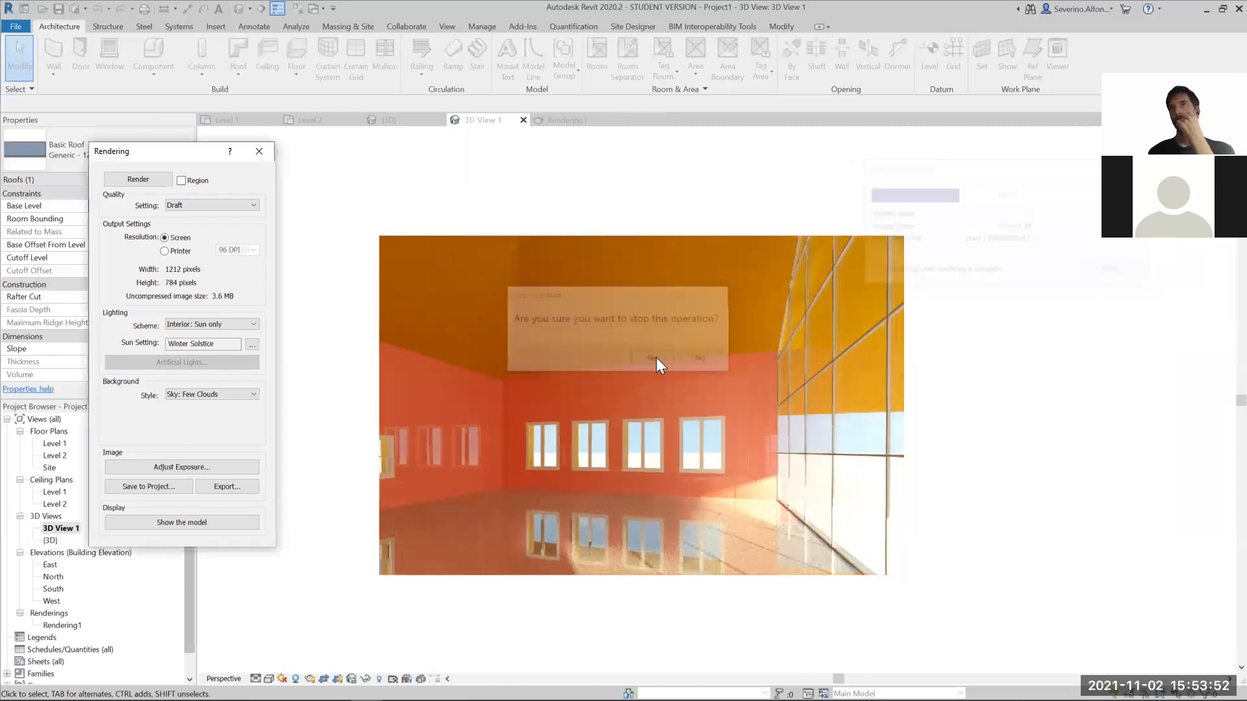
{"action": "left_click", "coordinate": [259, 152]}
- Duplicate the floor's type as Wood Joist 10" - Ceramic Tile NewMatInterior
{"action": "left_click", "coordinate": [468, 499]}
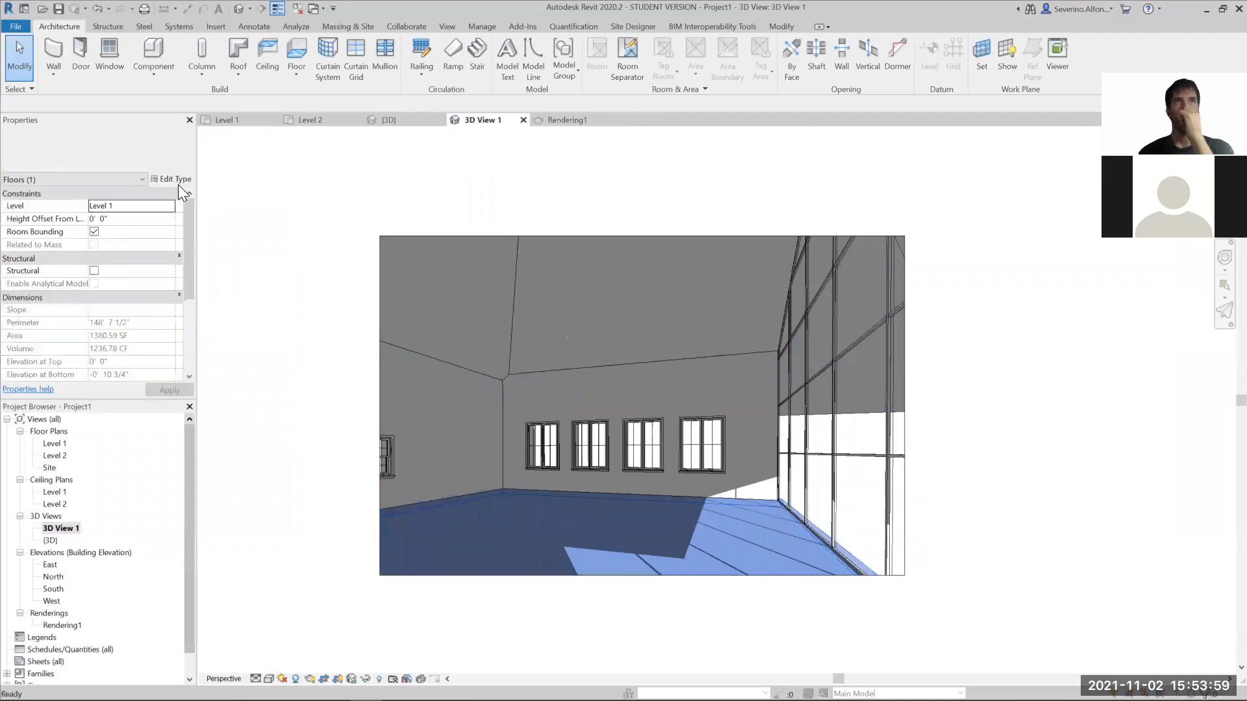
{"action": "left_click", "coordinate": [176, 182]}
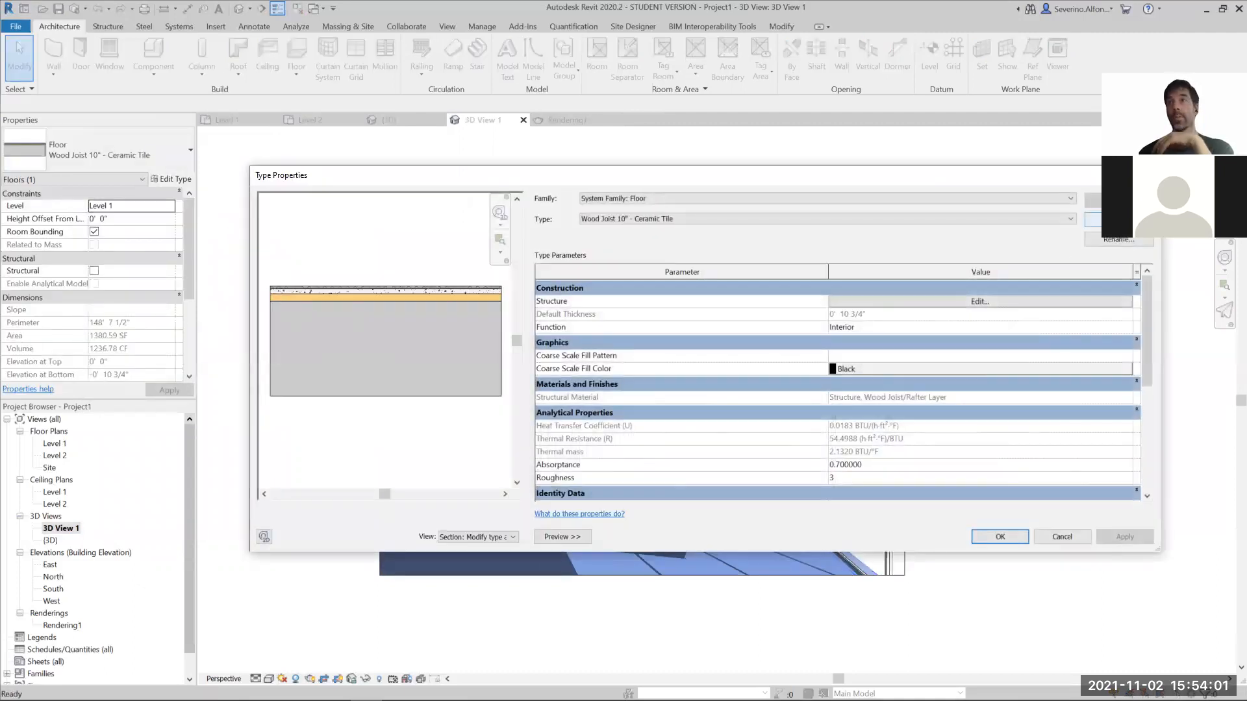
{"action": "left_click", "coordinate": [1113, 219]}
{"action": "left_click_drag", "start_coordinate": [524, 286], "coordinate": [518, 284]}
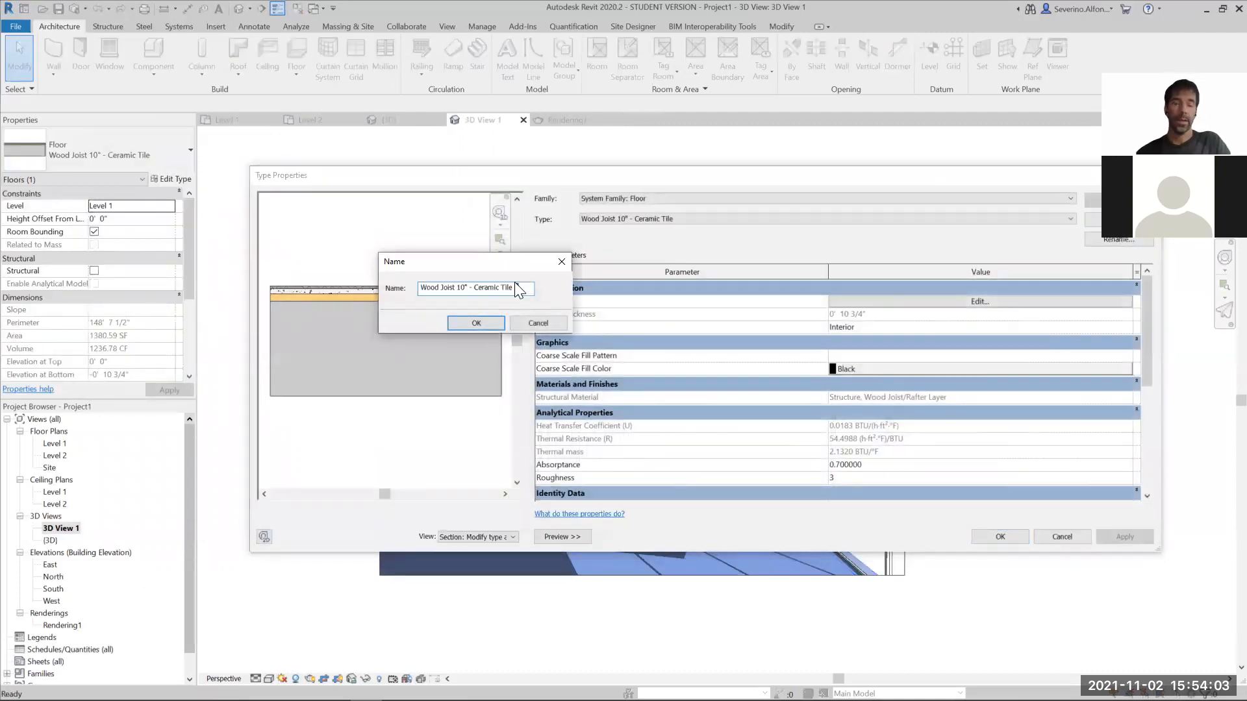
{"action": "type", "text": "n"}
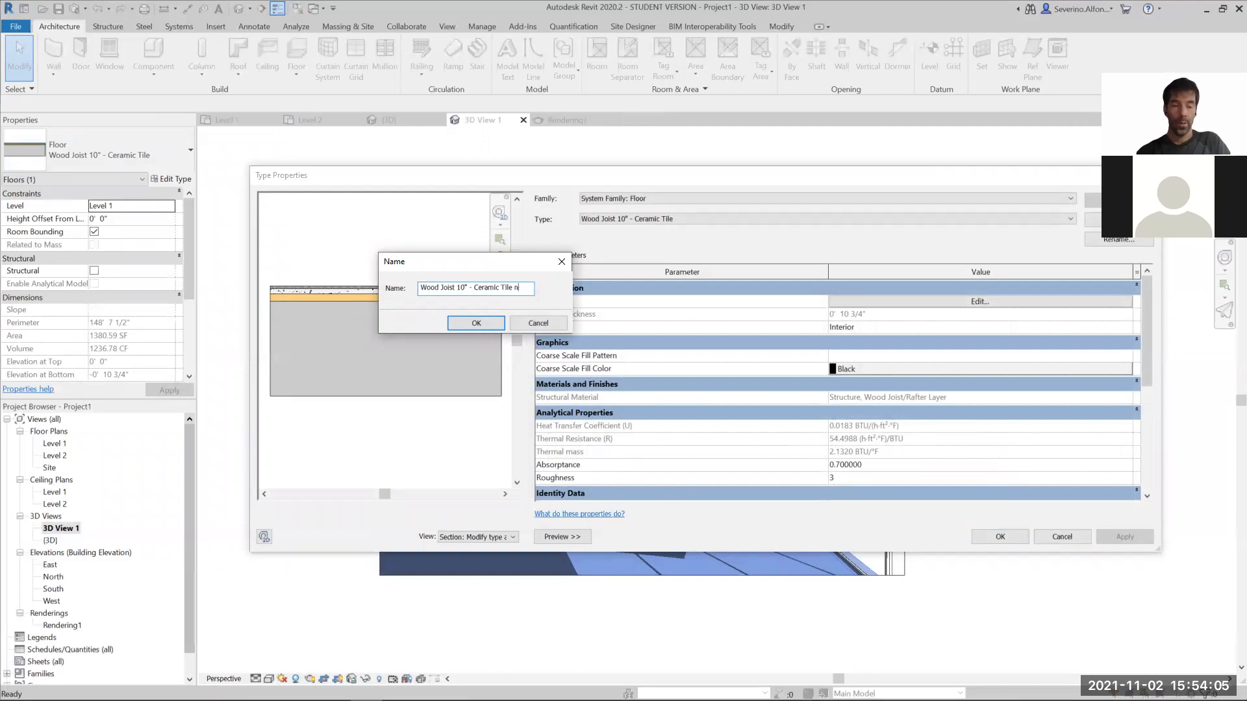
{"action": "type", "text": "EW NewMa"}
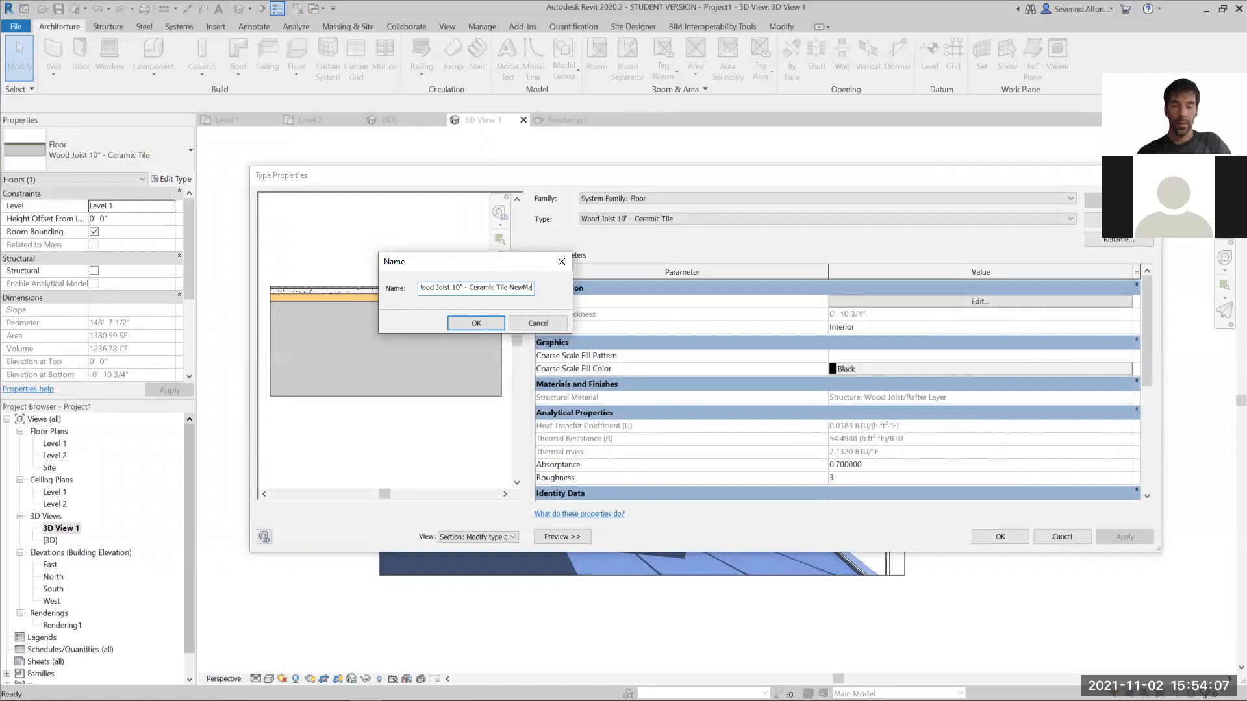
{"action": "type", "text": "tInterior"}
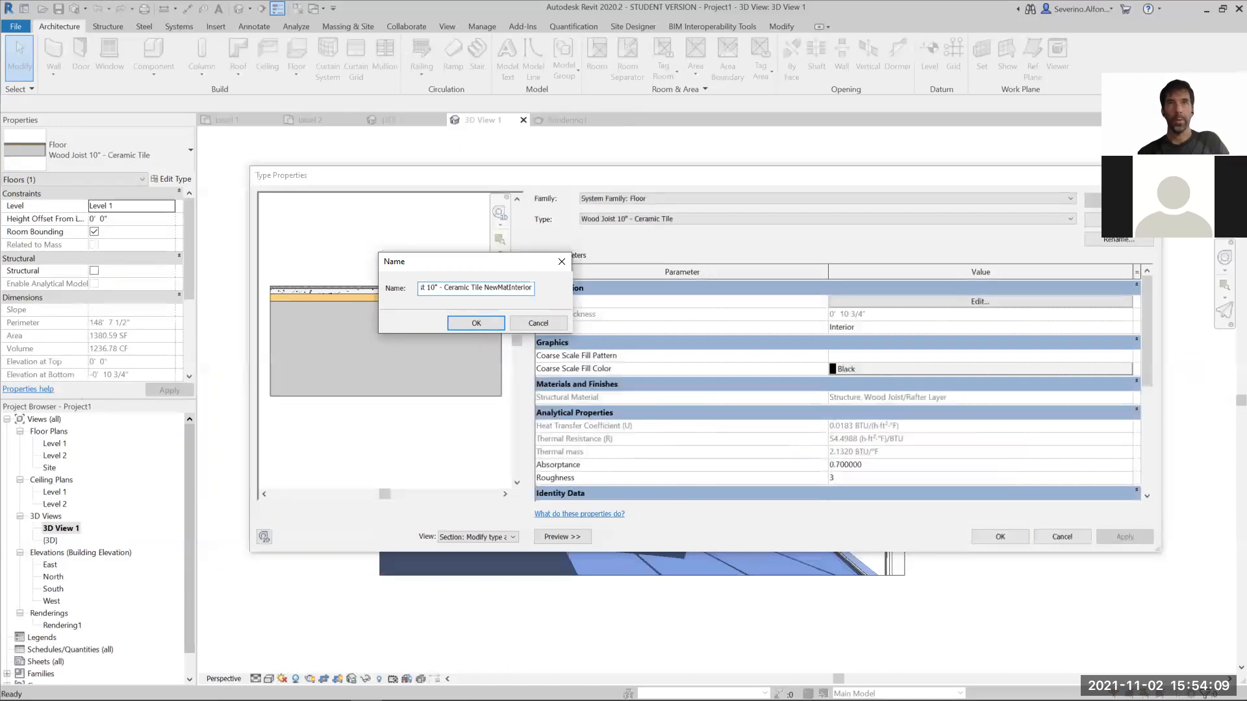
{"action": "key", "text": "Return"}
- Create a new project material from the Finish 2 layer of the floor type's structure
{"action": "left_click", "coordinate": [897, 300]}
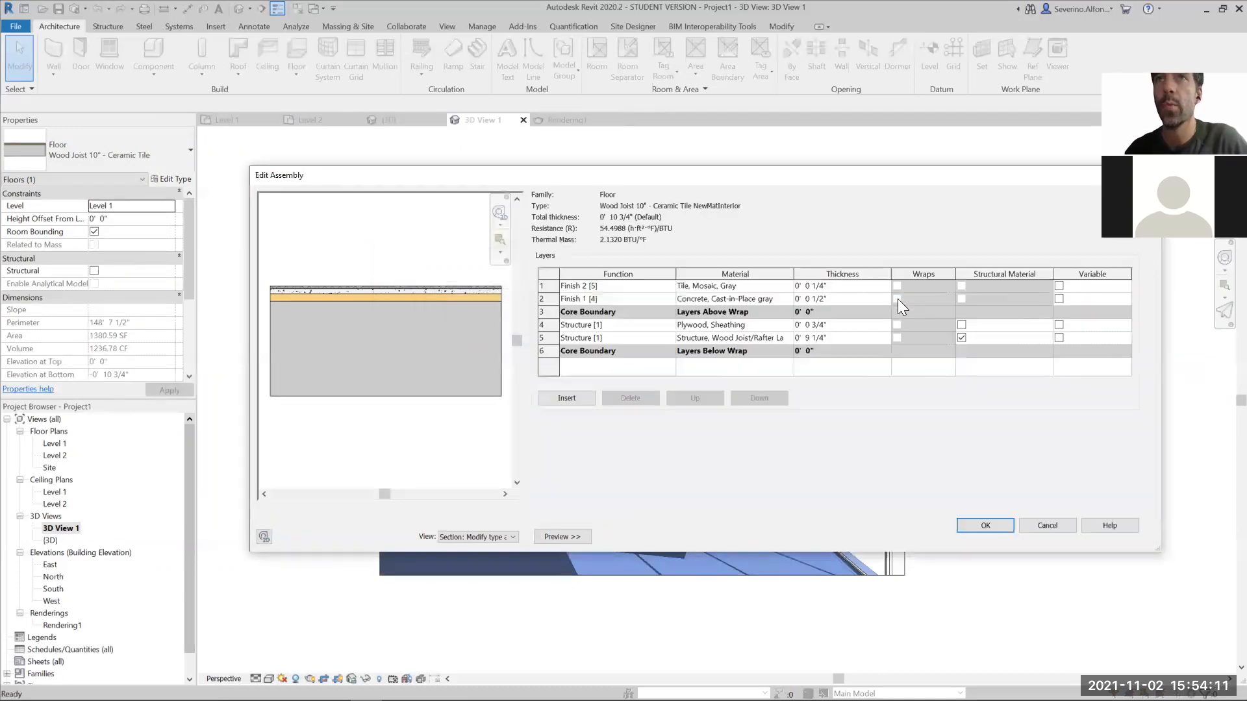
{"action": "left_click", "coordinate": [545, 286]}
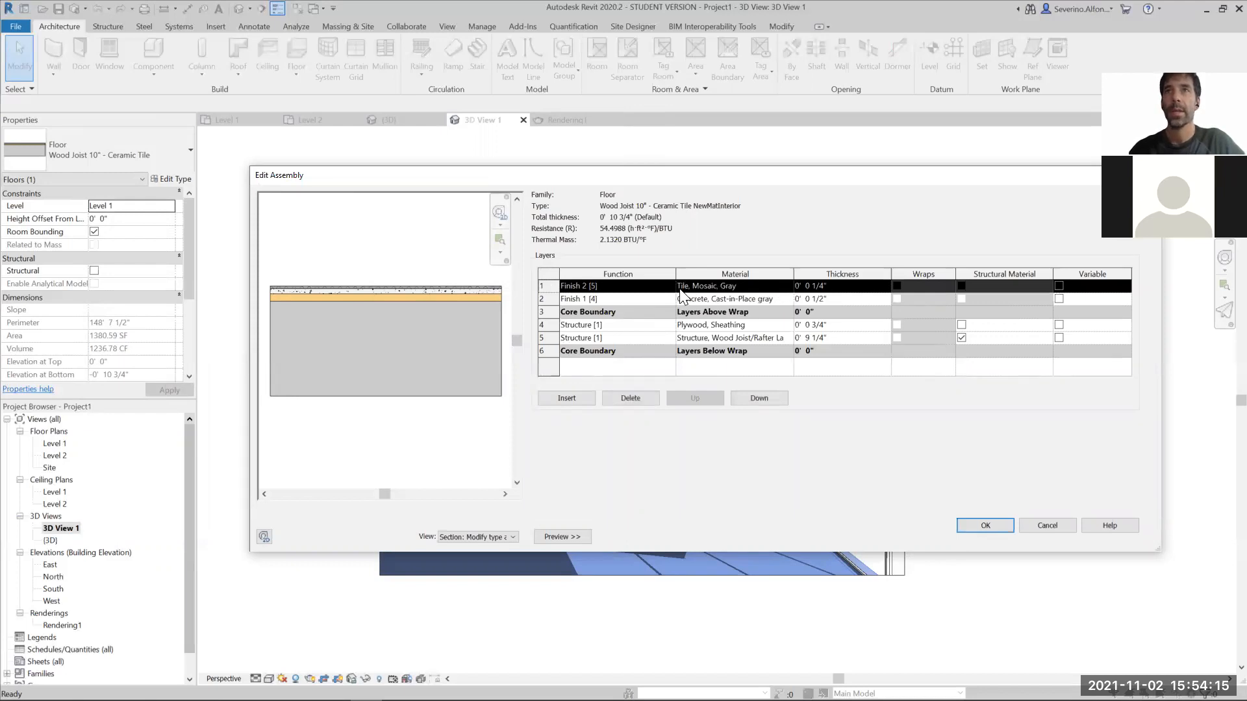
{"action": "left_click", "coordinate": [789, 289]}
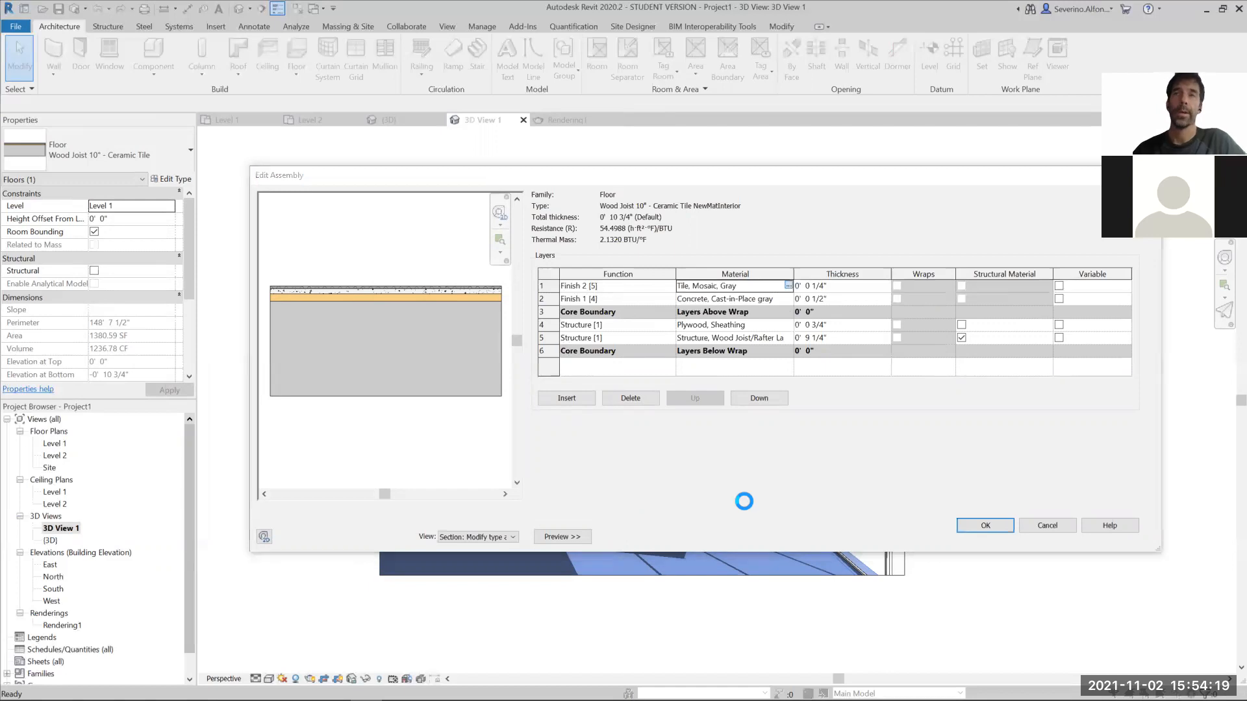
{"action": "left_click", "coordinate": [213, 524]}
{"action": "left_click", "coordinate": [217, 537]}
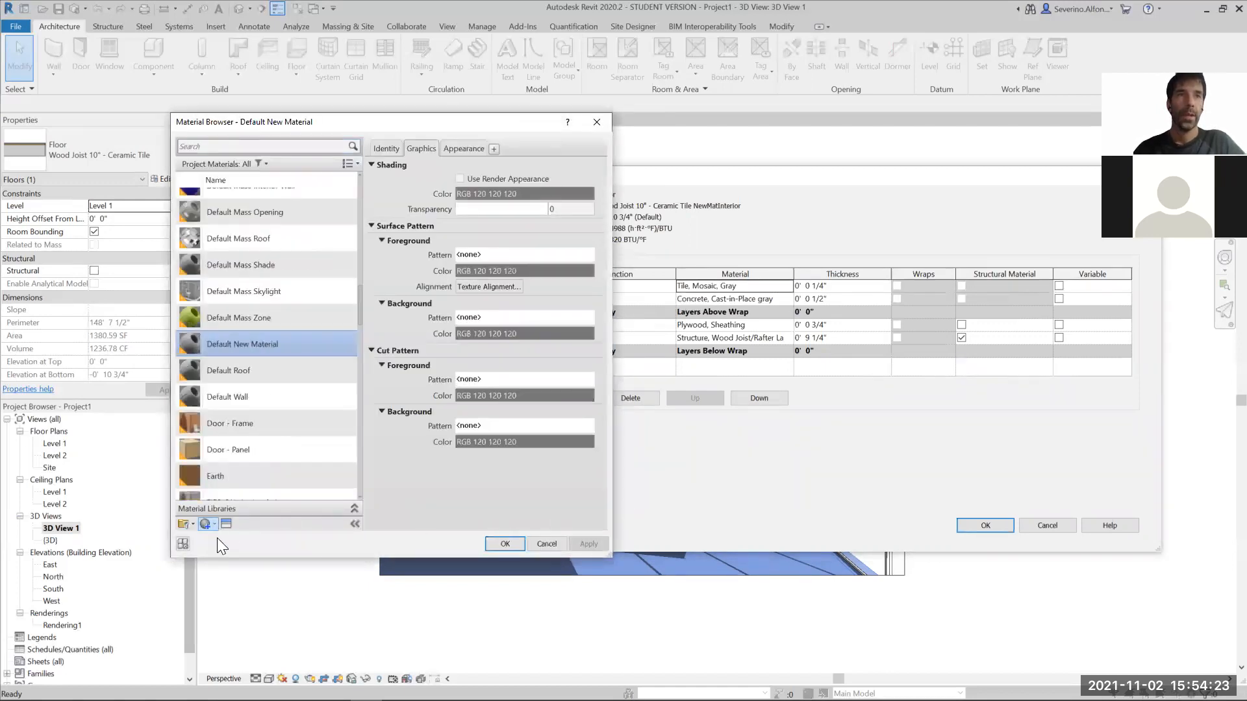
- Rename the new material as Stone Floor Mat
{"action": "right_click", "coordinate": [243, 340]}
{"action": "left_click", "coordinate": [243, 324]}
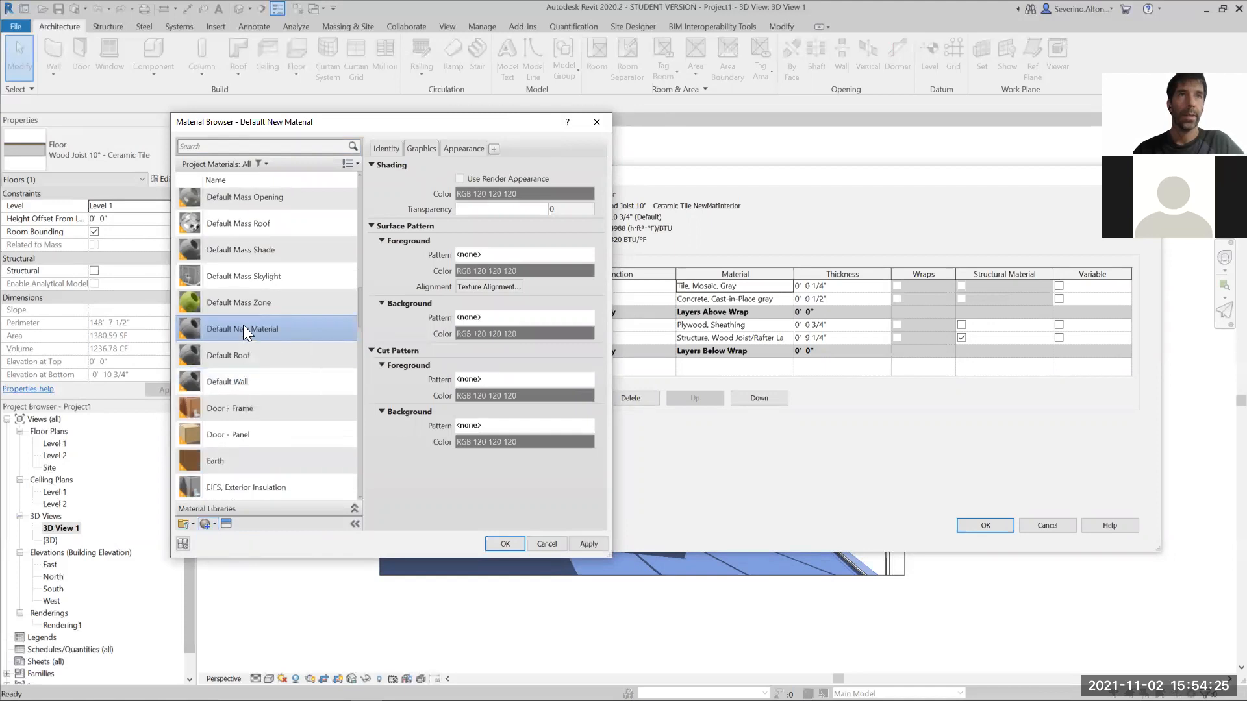
{"action": "right_click", "coordinate": [262, 329]}
{"action": "left_click", "coordinate": [281, 363]}
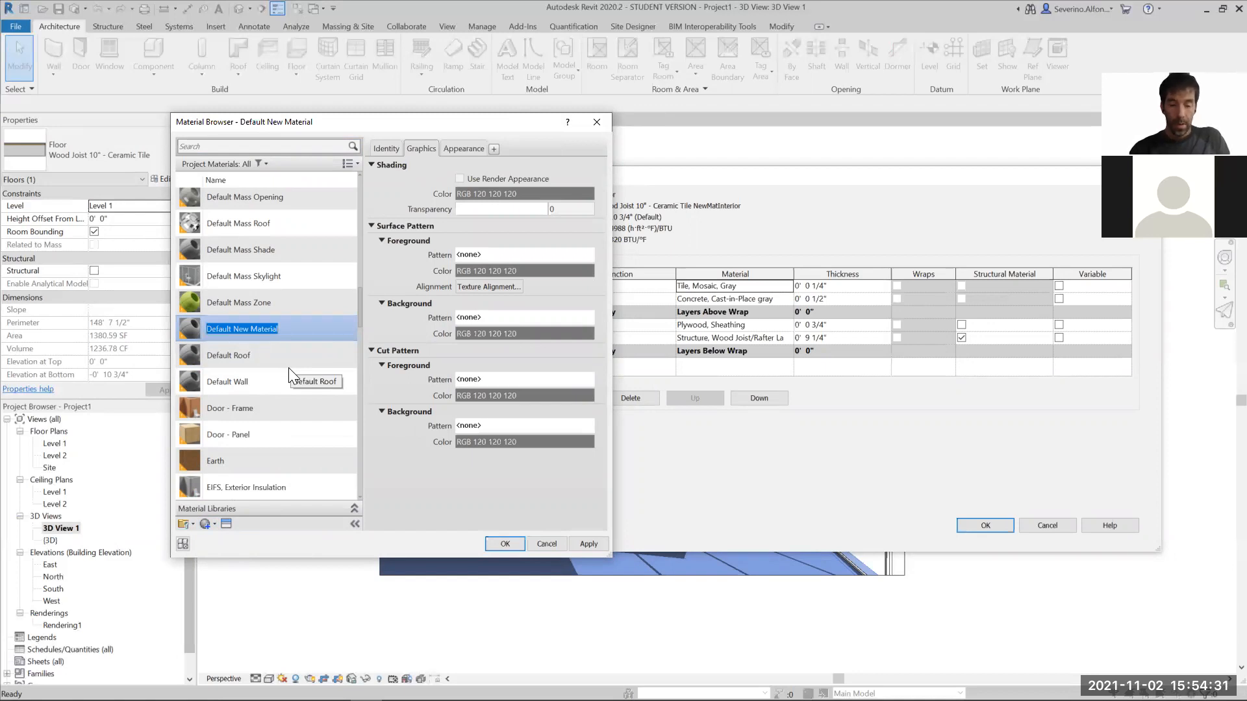
{"action": "type", "text": "Stone"}
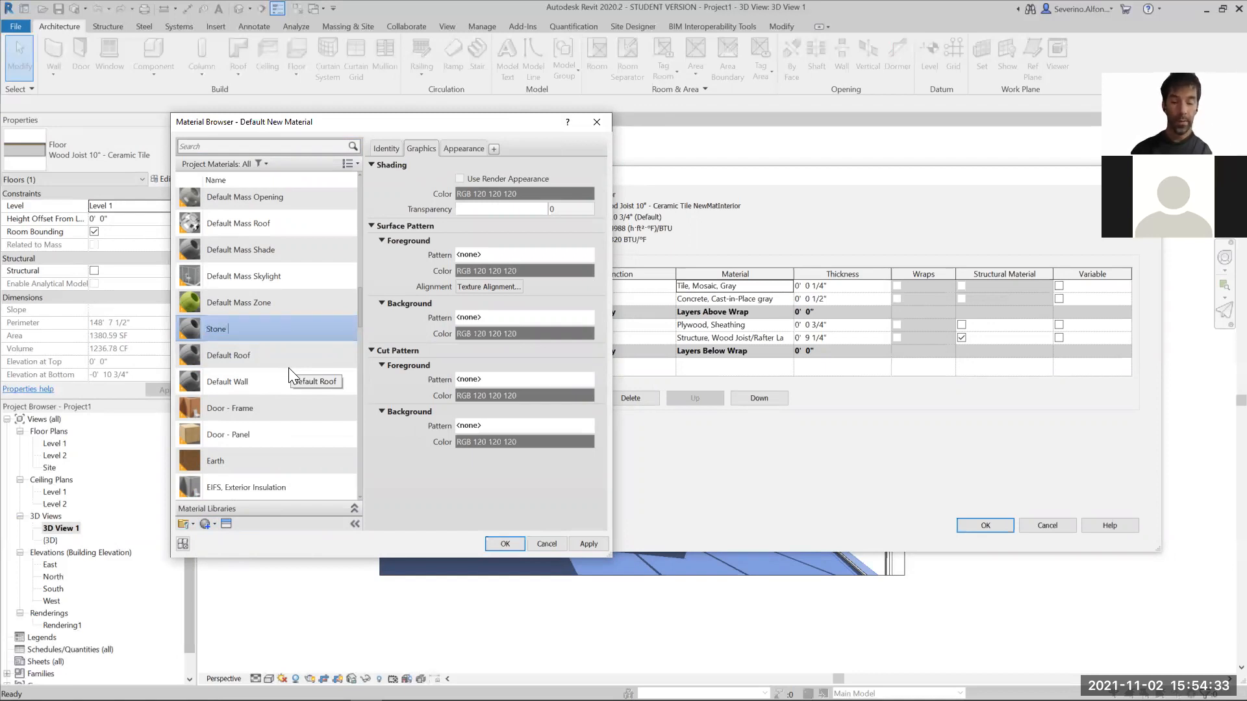
{"action": "type", "text": " Floor Mat"}
{"action": "key", "text": "Return"}
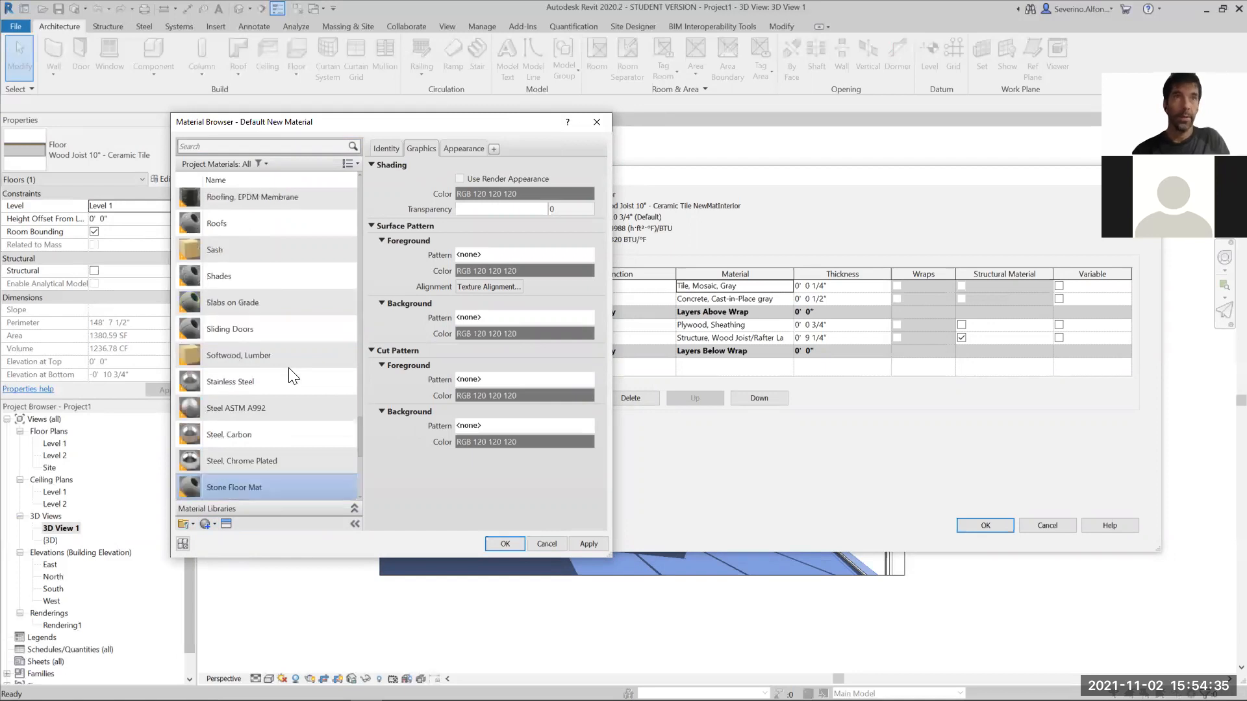
- Open the asset library for Stone Floor Mat and examine the Stone, Granite and Marble assets in the Autodesk Physical Assets
{"action": "left_click", "coordinate": [226, 523]}
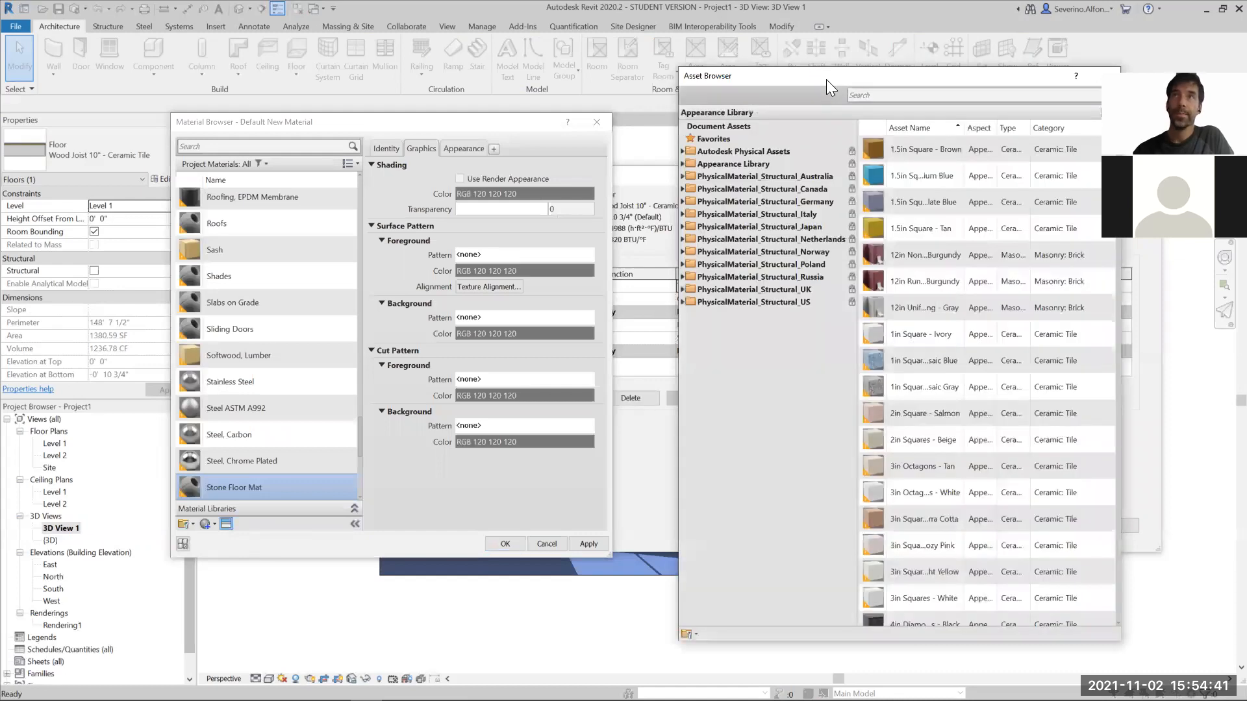
{"action": "left_click", "coordinate": [714, 132]}
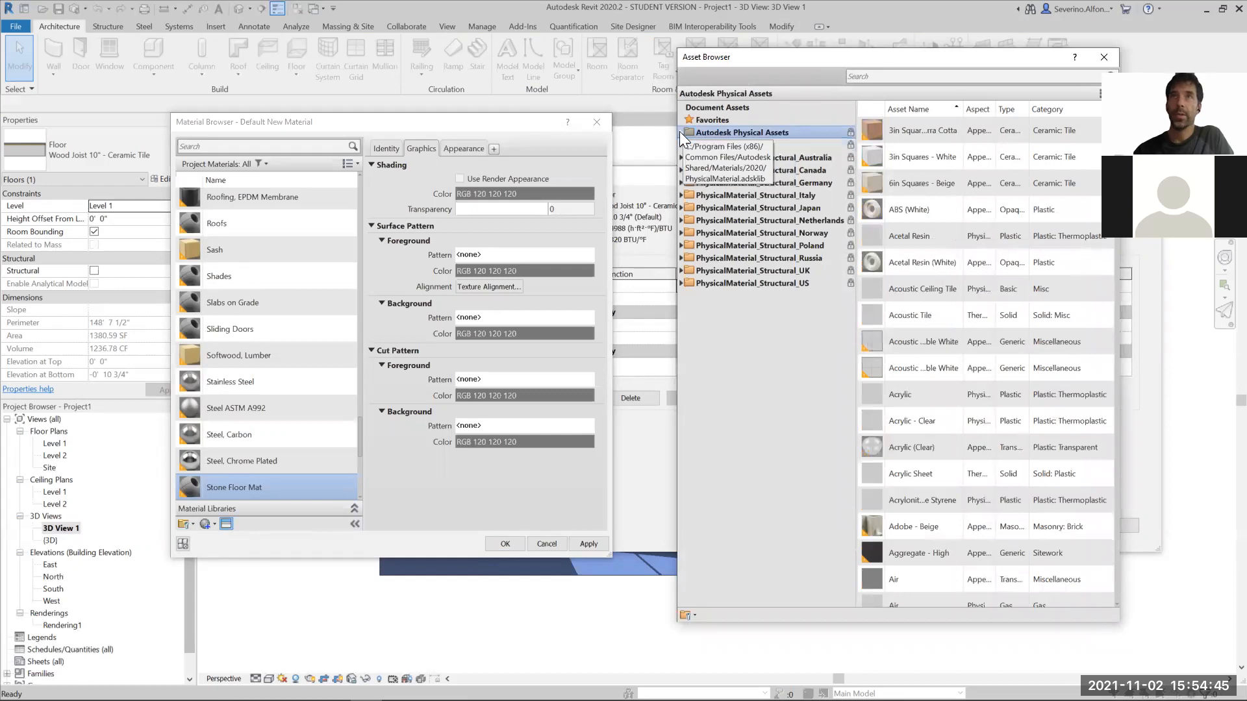
{"action": "left_click", "coordinate": [681, 133]}
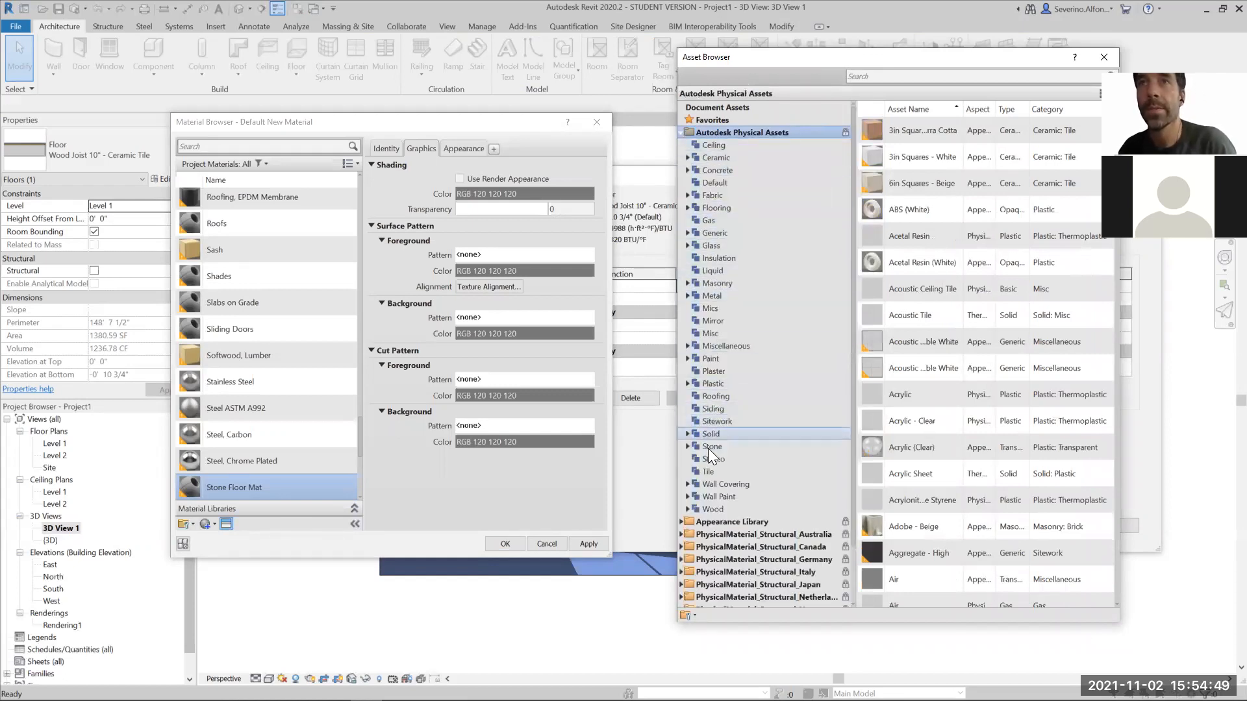
{"action": "left_click", "coordinate": [686, 447]}
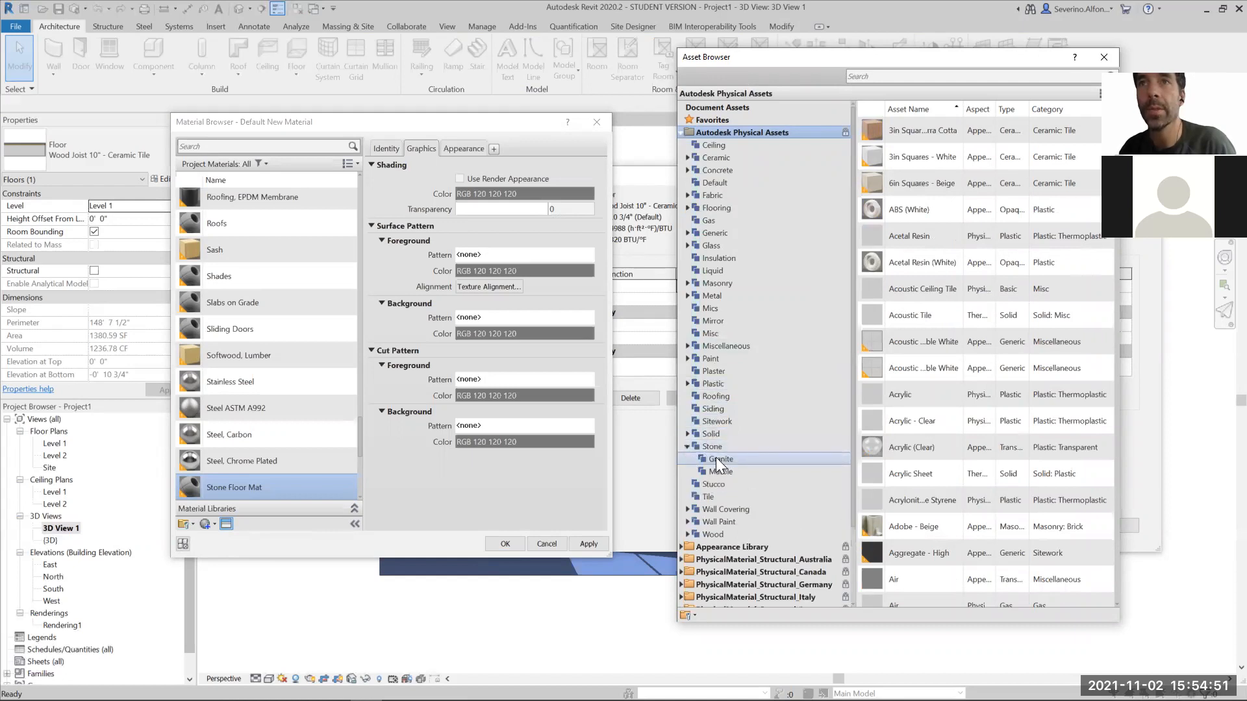
{"action": "left_click", "coordinate": [717, 472]}
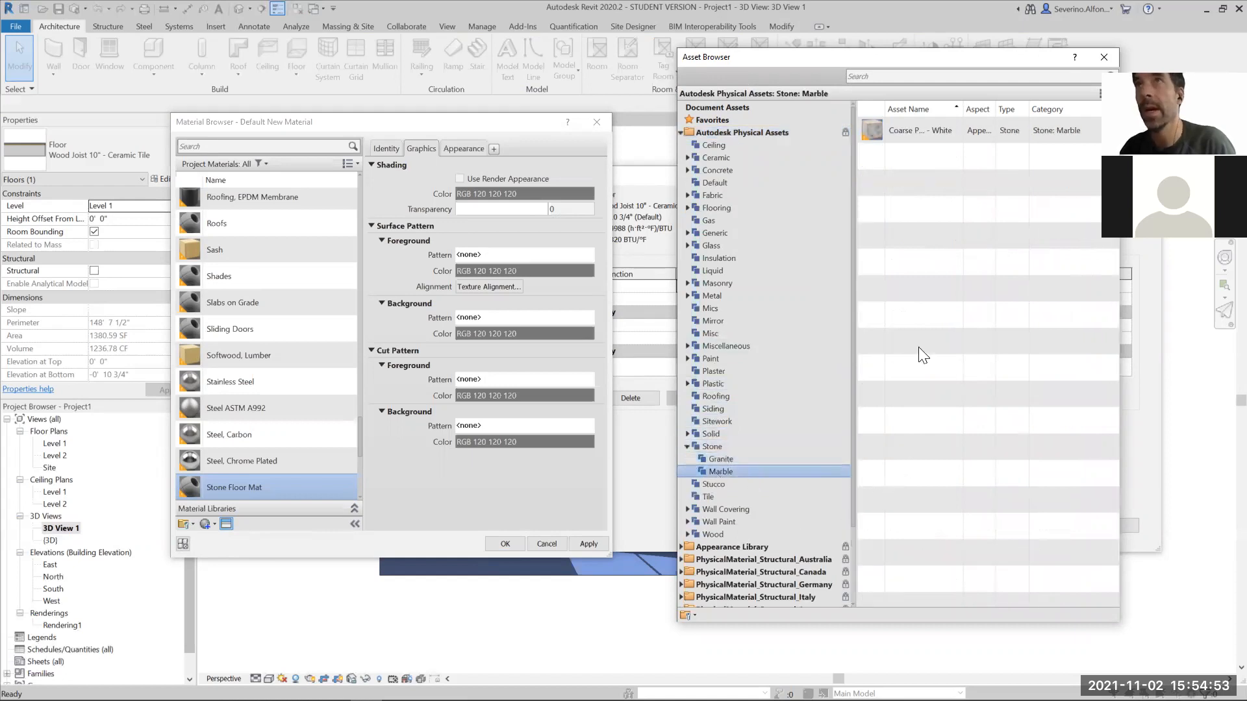
{"action": "left_click", "coordinate": [722, 457]}
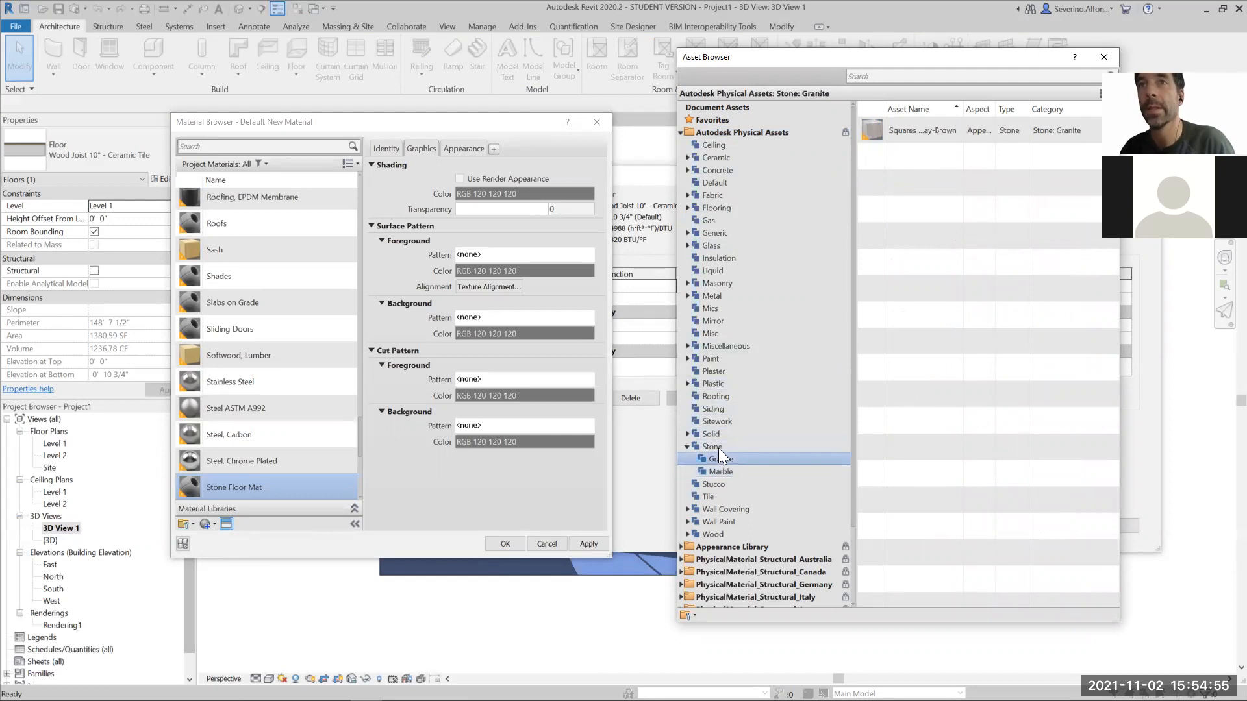
{"action": "left_click", "coordinate": [717, 447]}
{"action": "left_click", "coordinate": [917, 234]}
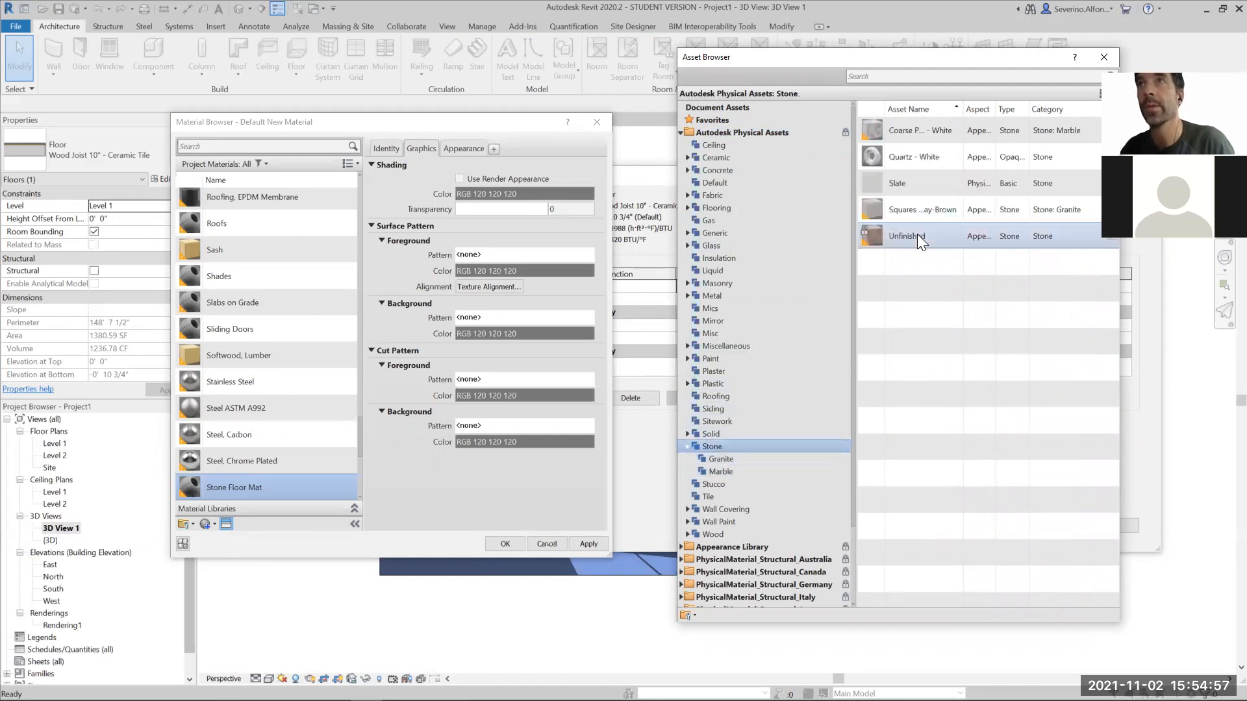
{"action": "left_click", "coordinate": [918, 133]}
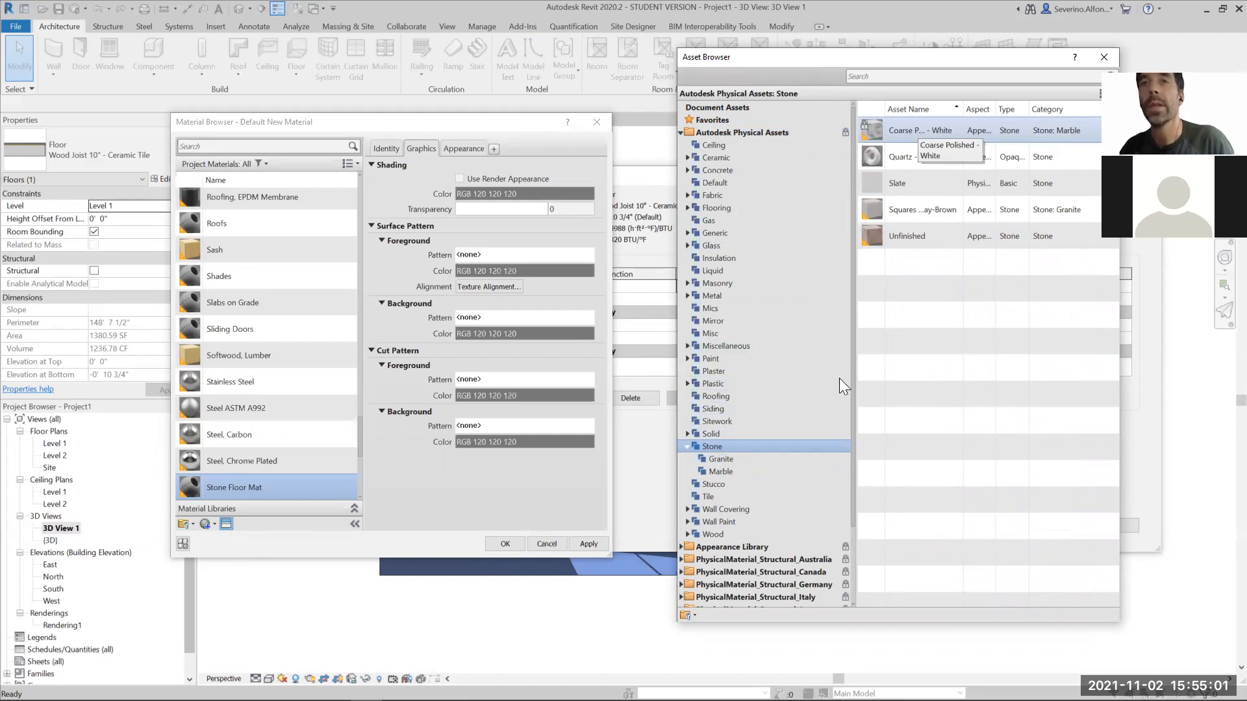
- Apply the Granite - Red asset from the Appearance Library's Stone category to Stone Floor Mat and check the material's appearance and graphics properties
{"action": "left_click", "coordinate": [681, 547]}
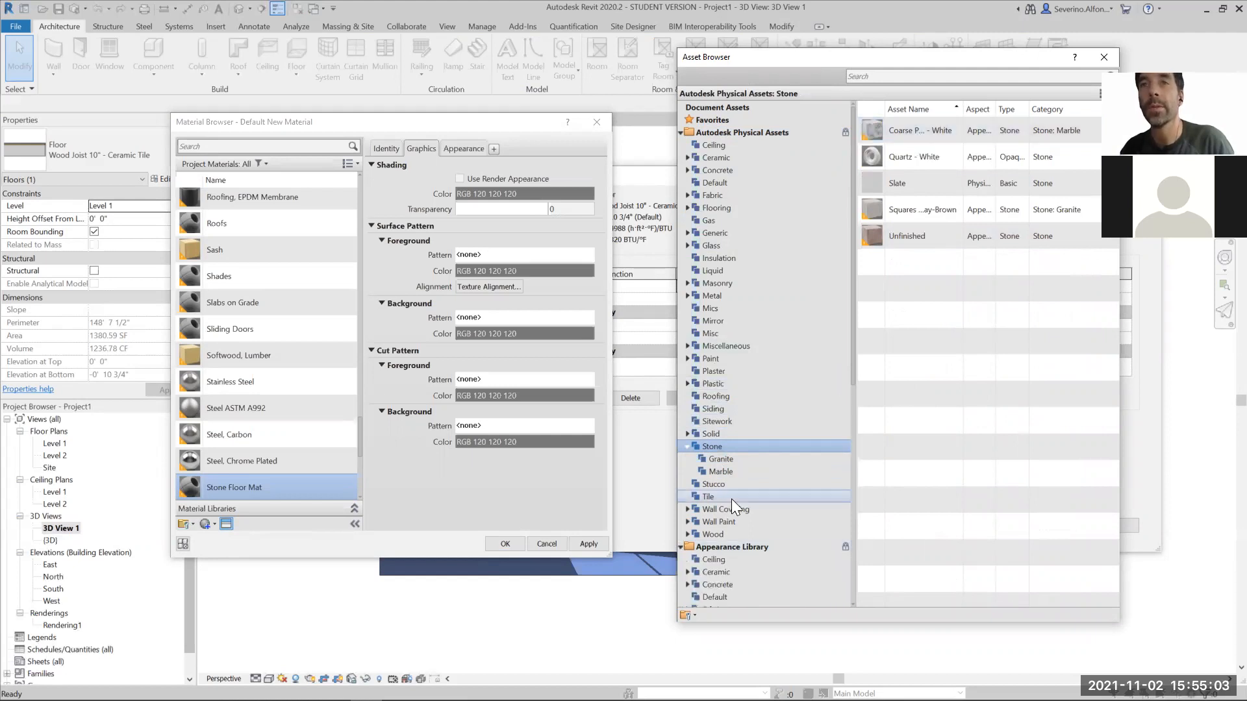
{"action": "scroll", "coordinate": [731, 498], "scroll_direction": "down", "scroll_amount": 8}
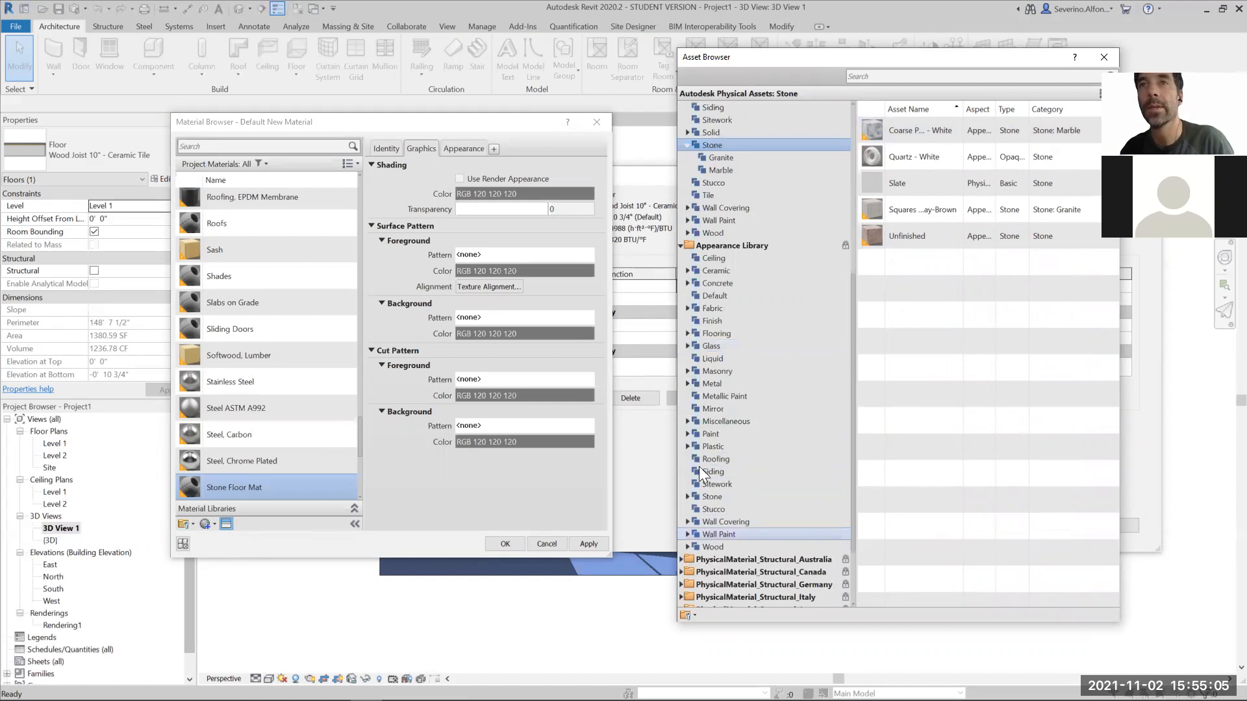
{"action": "left_click", "coordinate": [693, 496]}
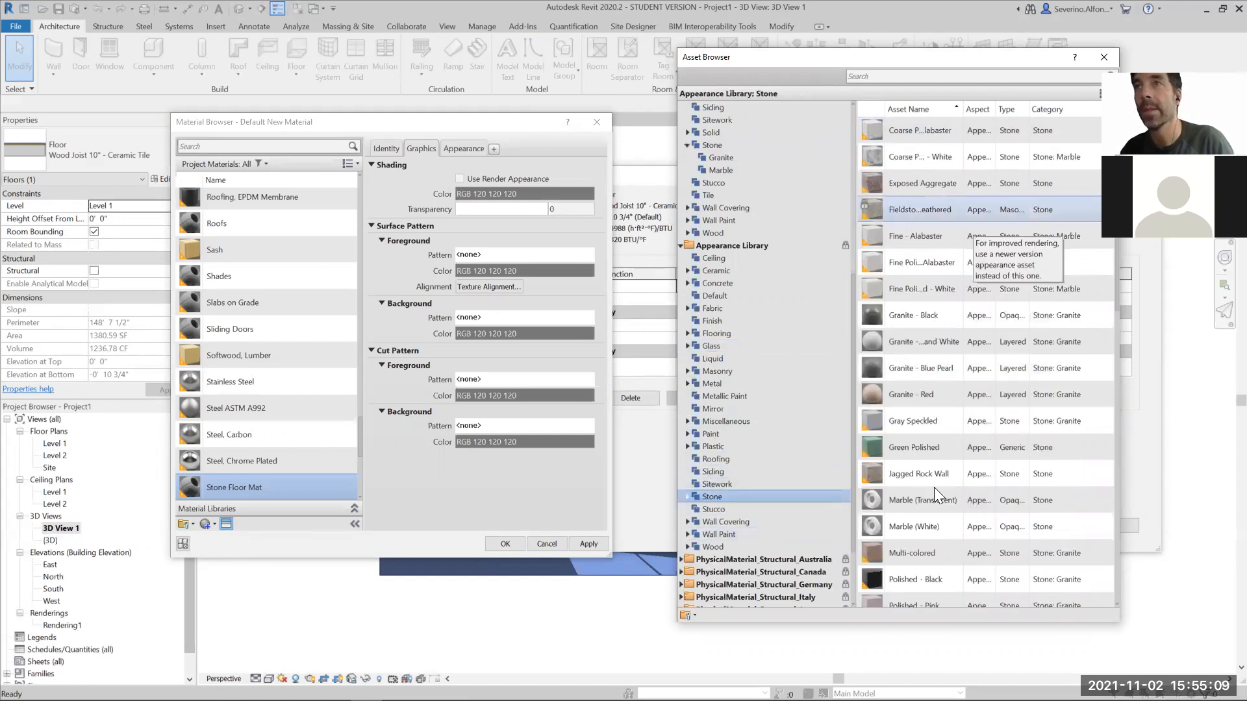
{"action": "double_click", "coordinate": [915, 393]}
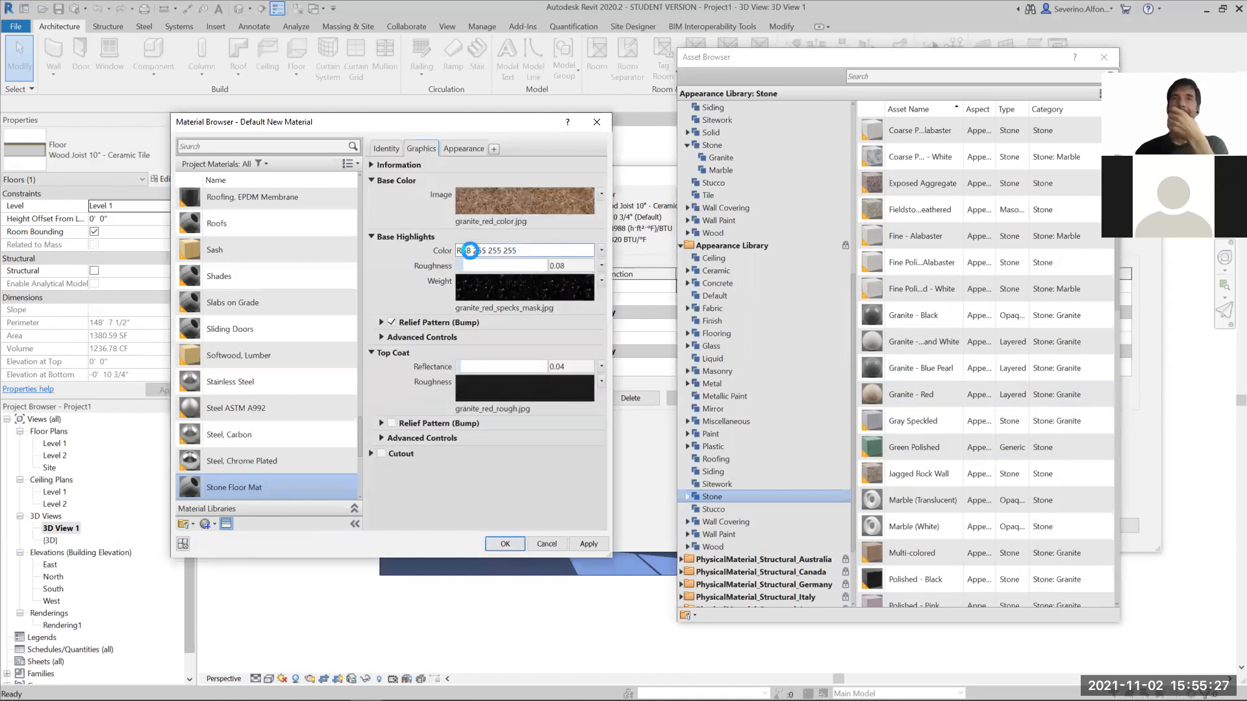
{"action": "left_click", "coordinate": [456, 149]}
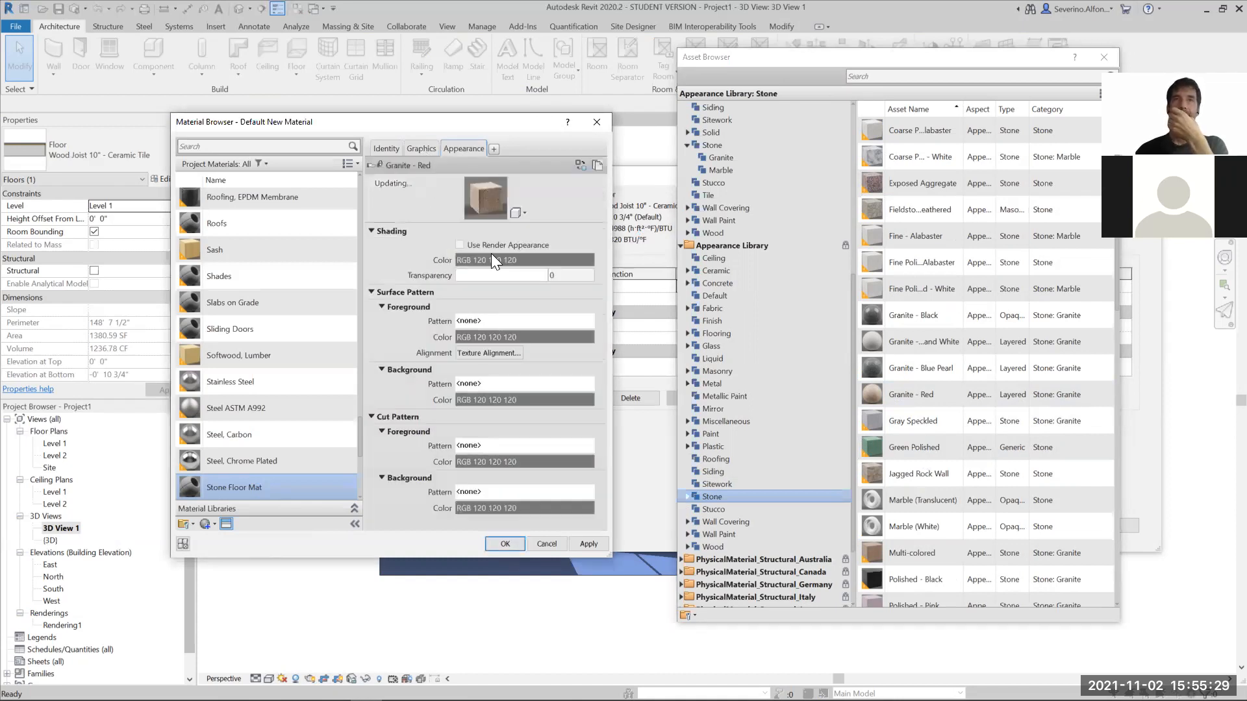
{"action": "left_click", "coordinate": [421, 148]}
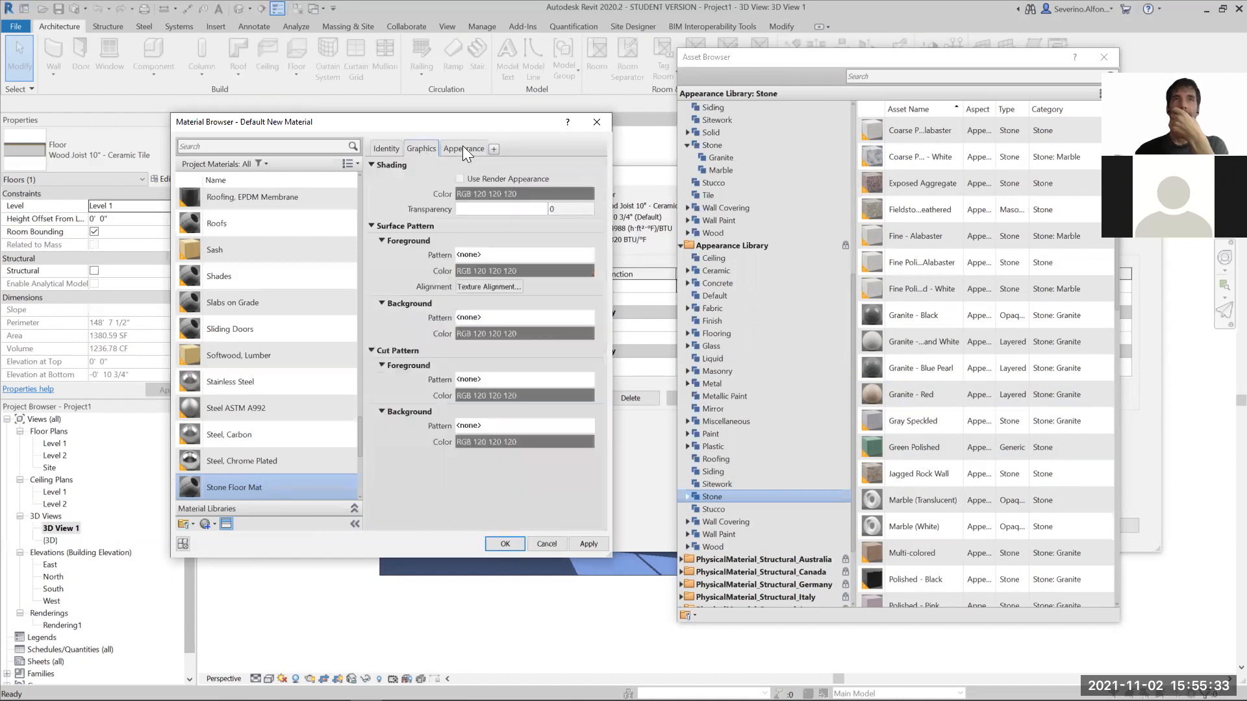
- Assign Stone Floor Mat to the floor's Finish 2 layer and apply the edited structure and new type to the floor
{"action": "left_click", "coordinate": [505, 544]}
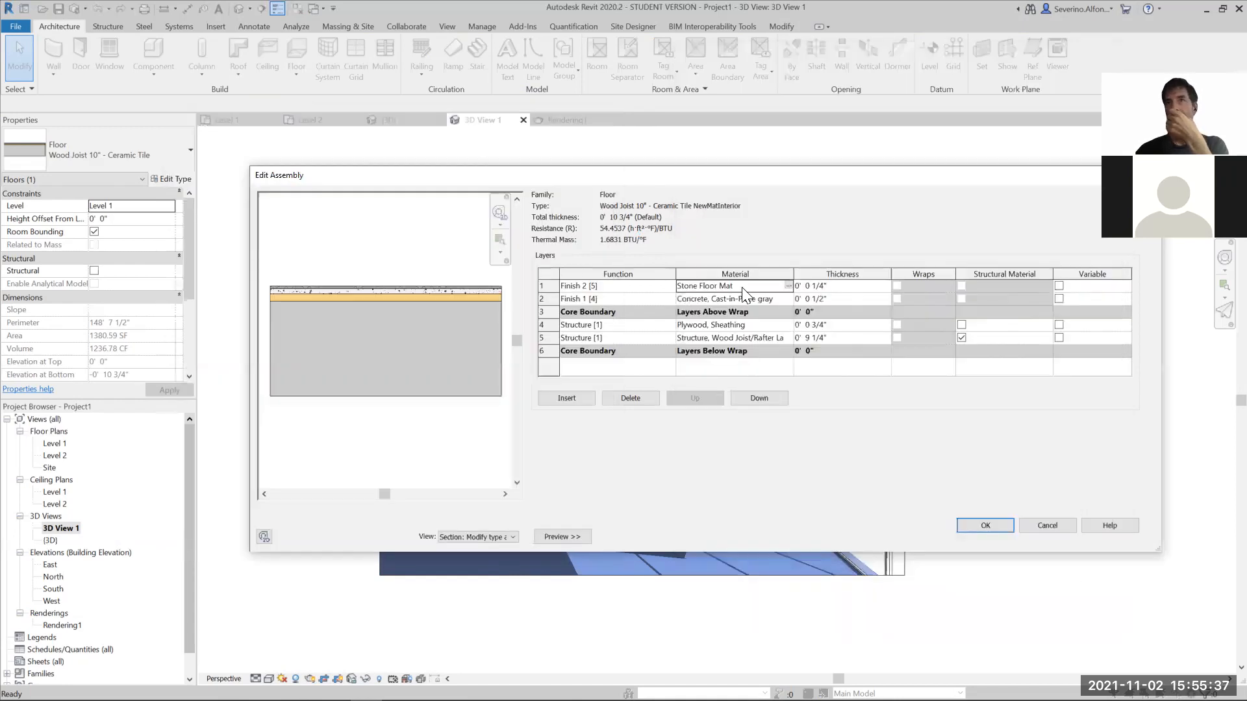
{"action": "left_click", "coordinate": [984, 526]}
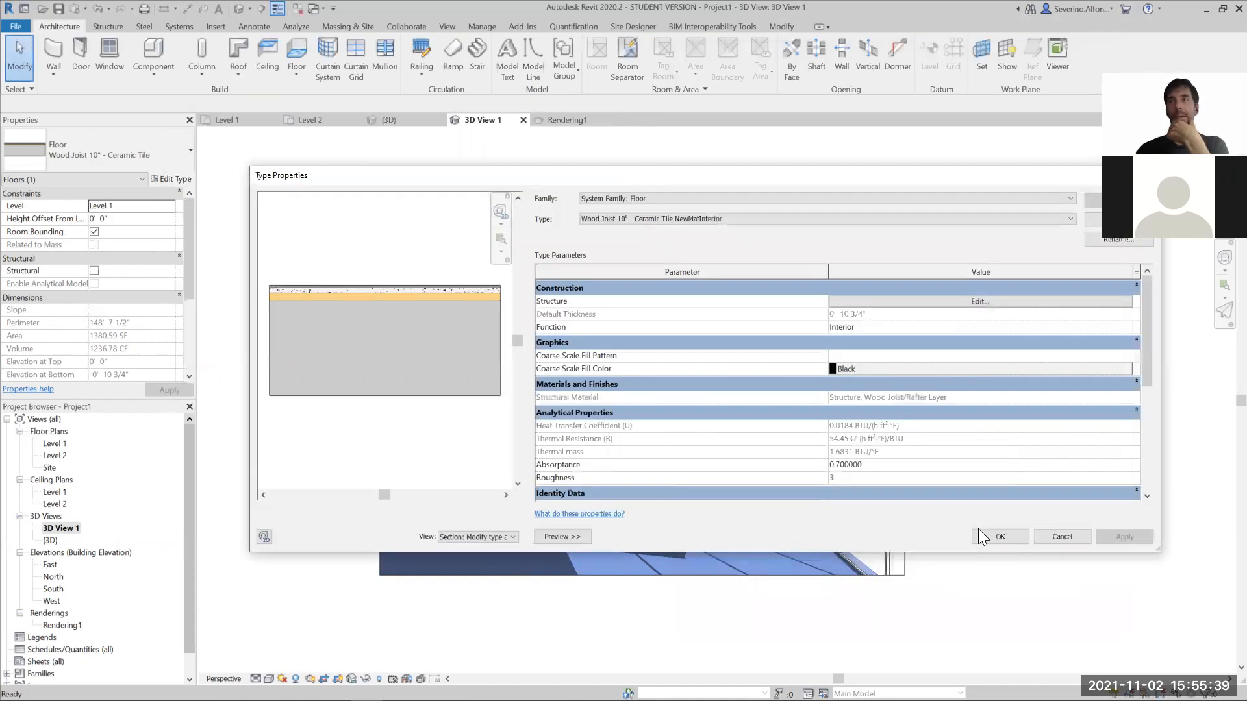
{"action": "left_click", "coordinate": [998, 537]}
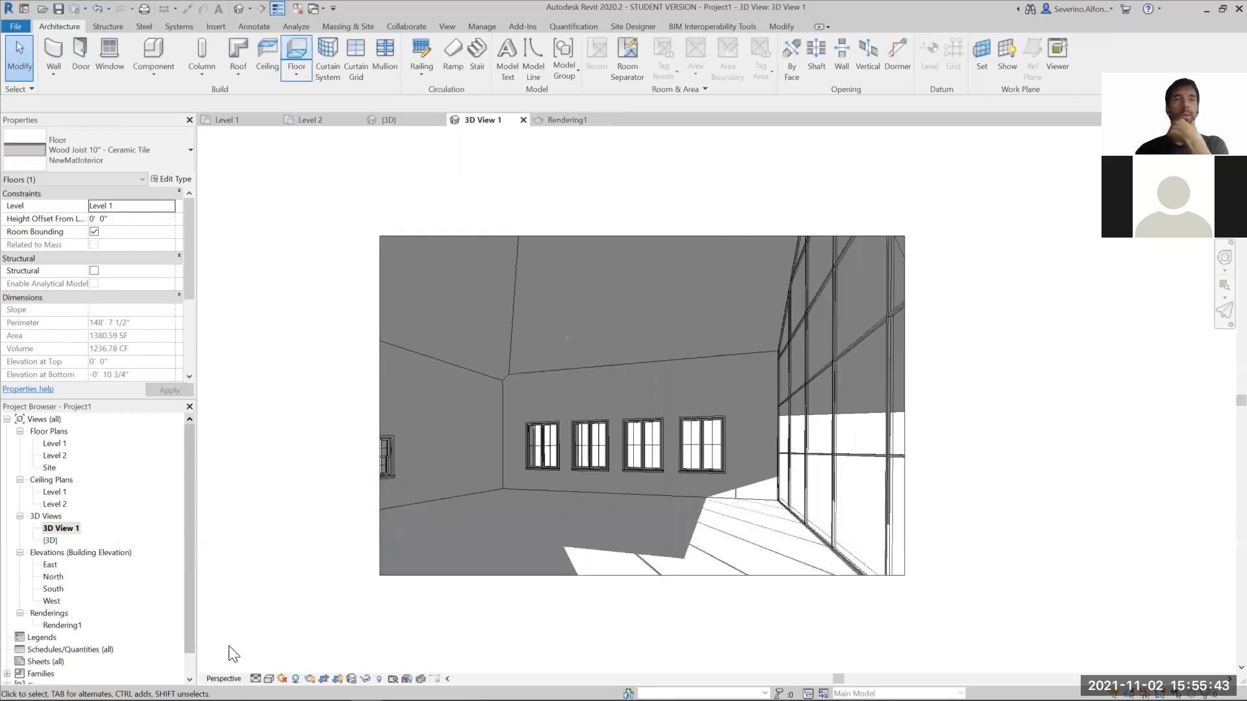
- Render the interior perspective view at Draft quality with the new stone floor finish
{"action": "left_click", "coordinate": [310, 679]}
{"action": "left_click", "coordinate": [147, 180]}
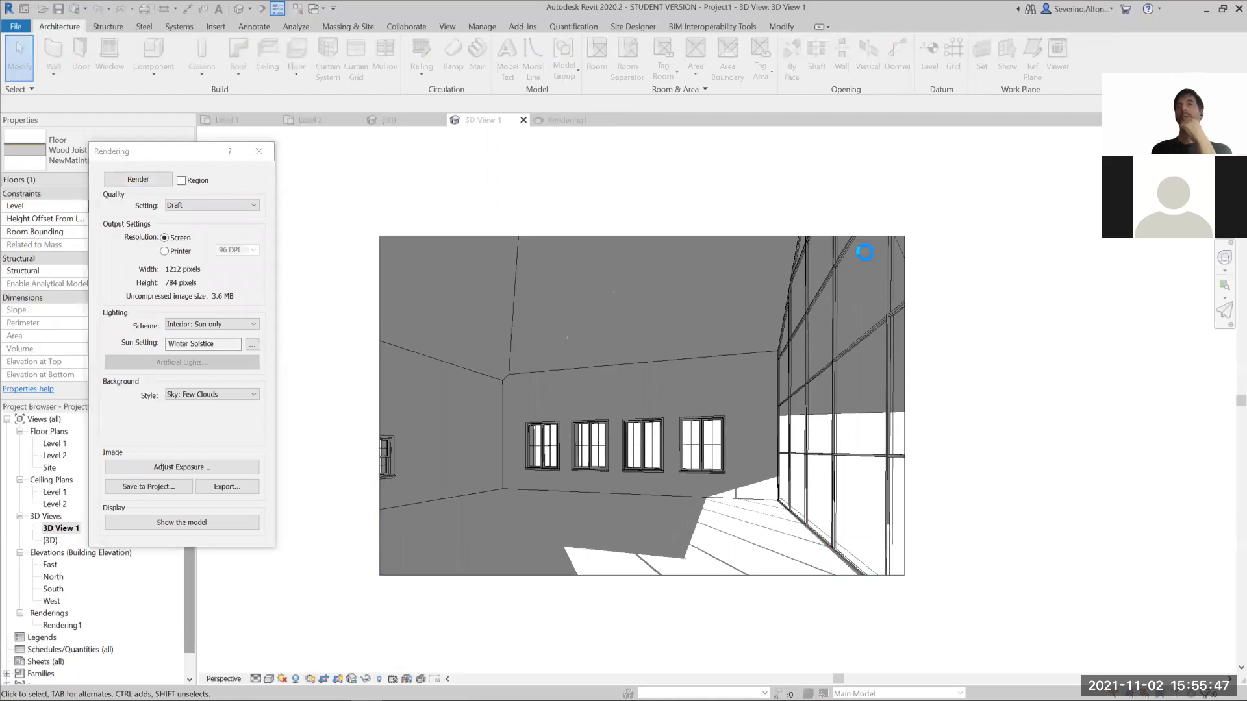
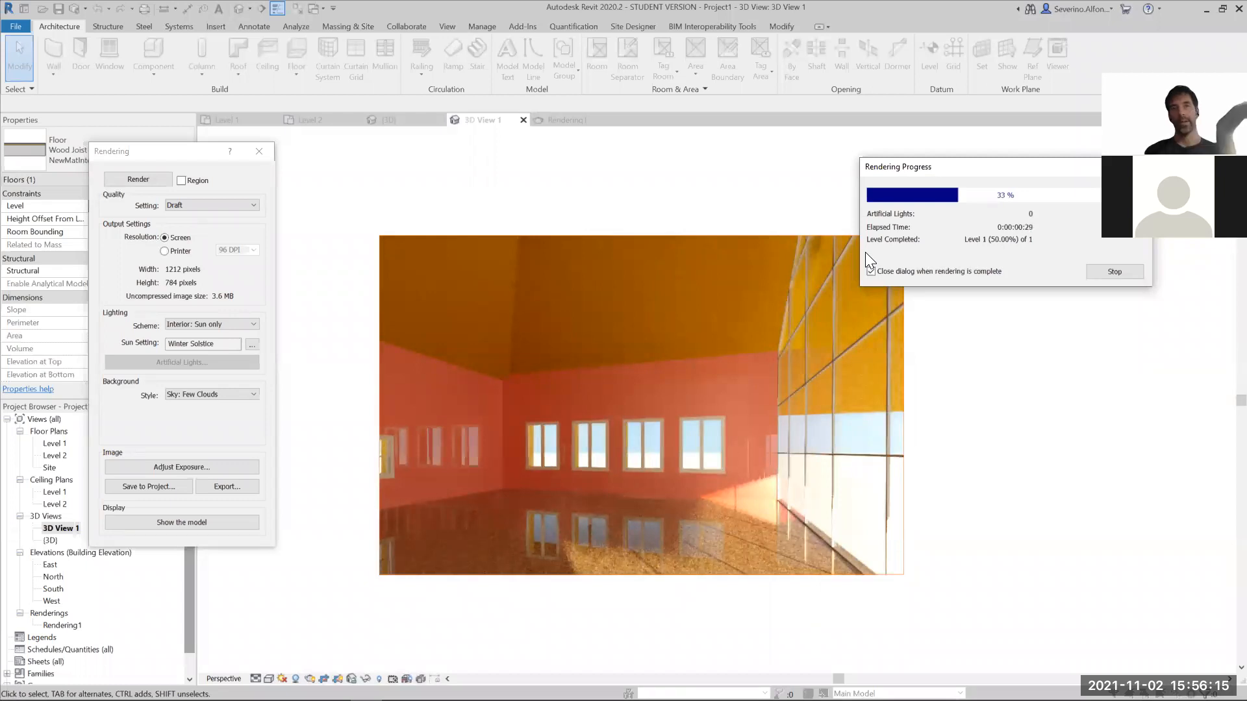
- Stop the running render of the interior perspective and close the rendering settings
{"action": "left_click", "coordinate": [1112, 272]}
{"action": "left_click", "coordinate": [644, 356]}
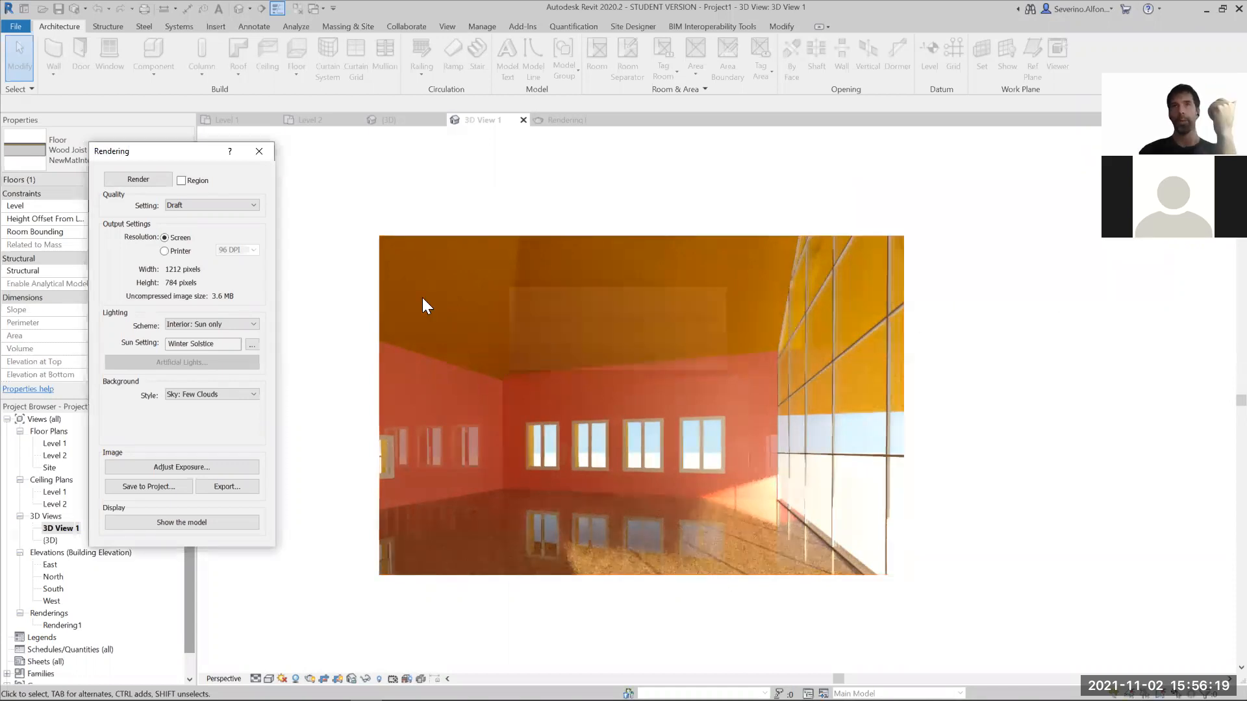
{"action": "left_click", "coordinate": [261, 153]}
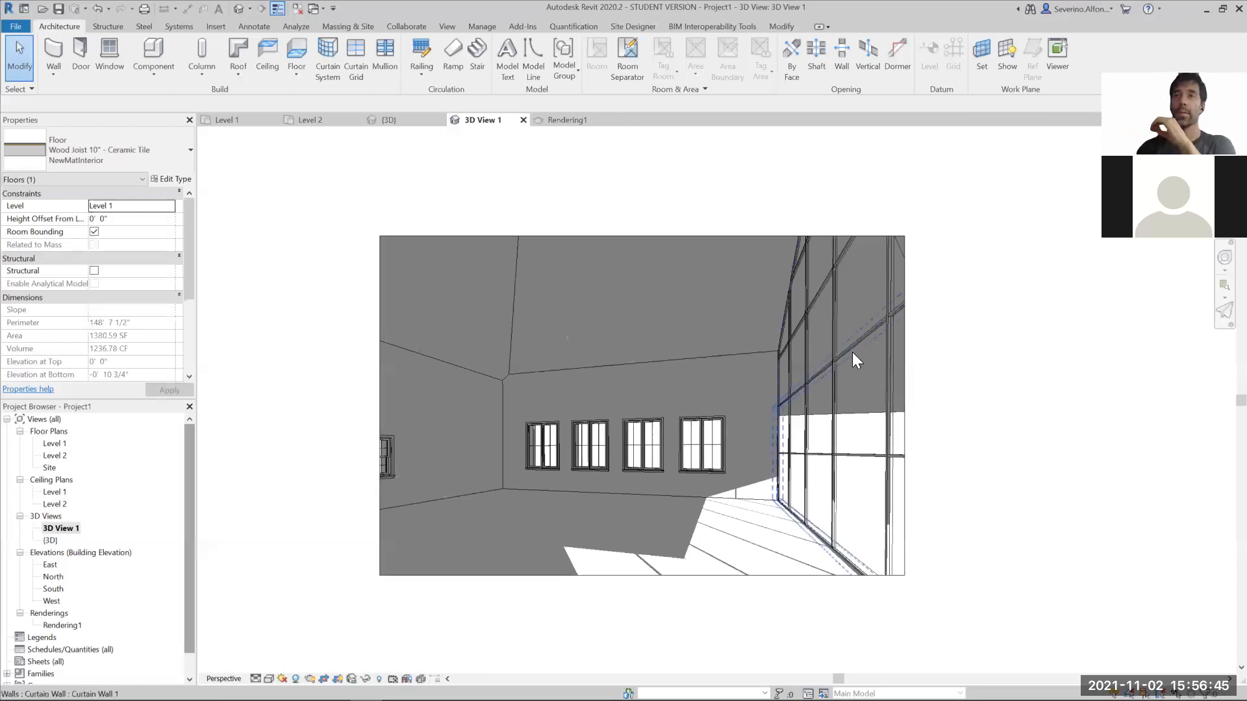
- Select a single glazed panel in the curtain wall and open its System Panel Glazed type properties
{"action": "key", "text": "Tab"}
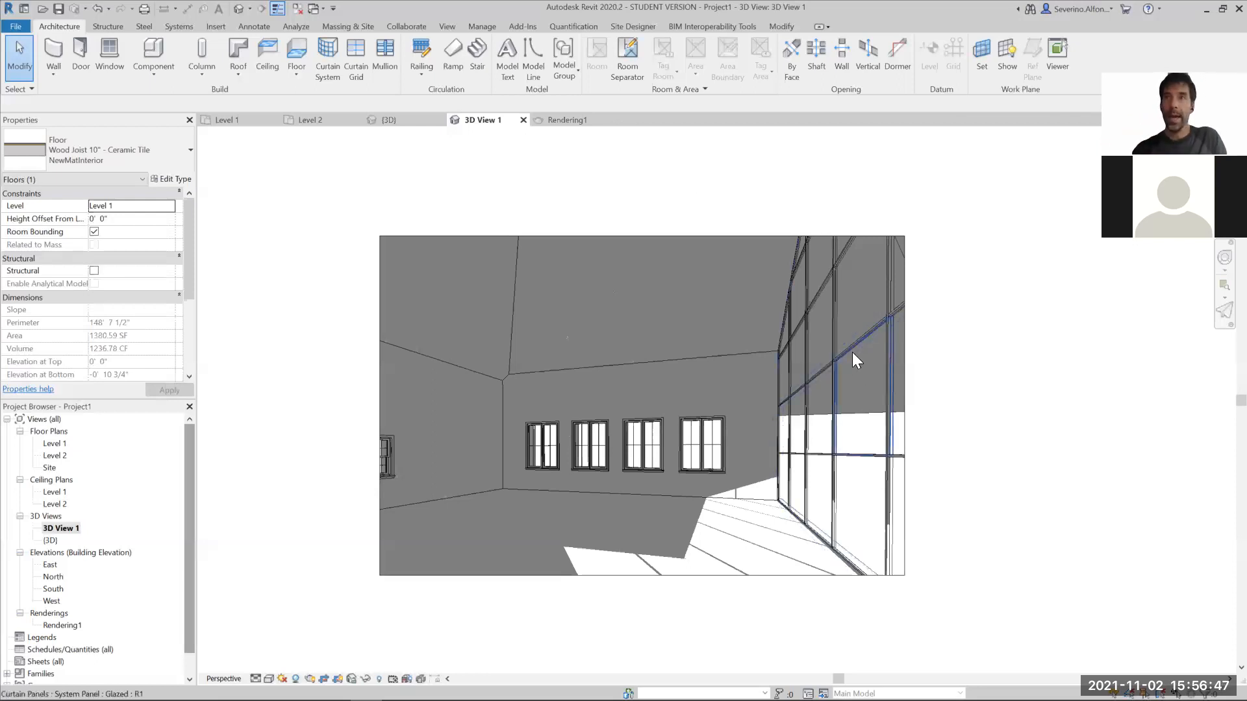
{"action": "left_click", "coordinate": [852, 352]}
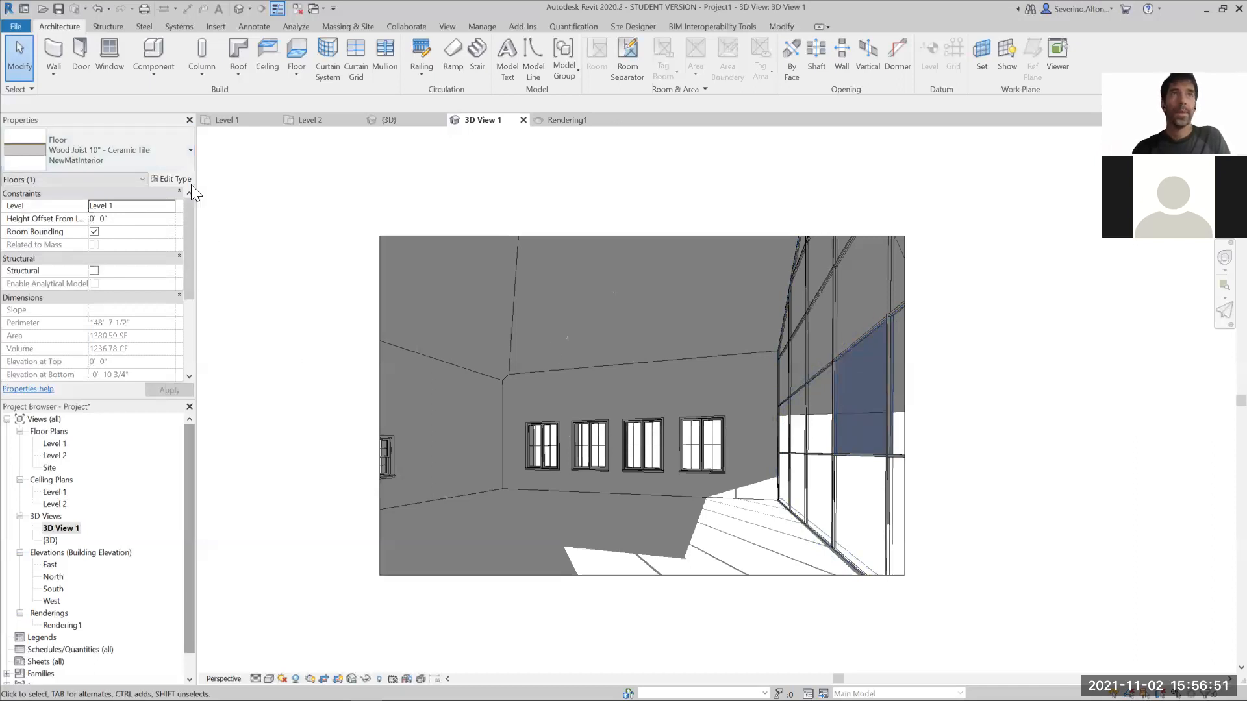
{"action": "left_click", "coordinate": [123, 160]}
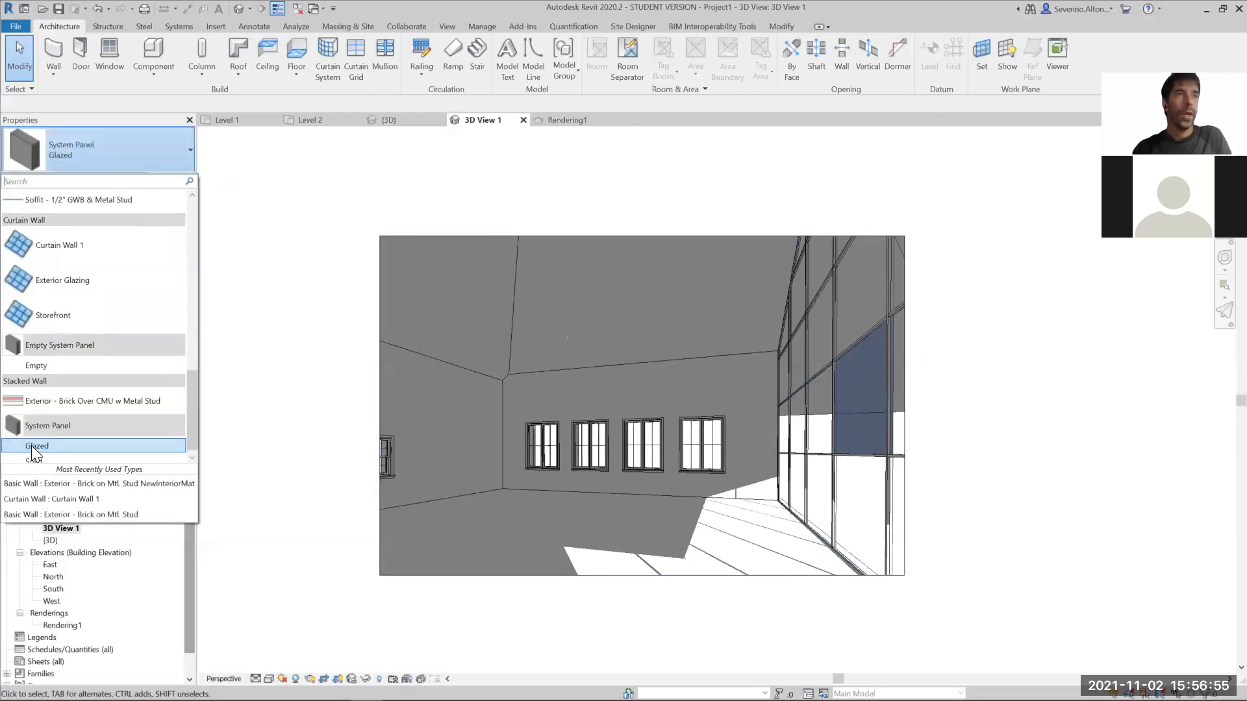
{"action": "left_click", "coordinate": [74, 446]}
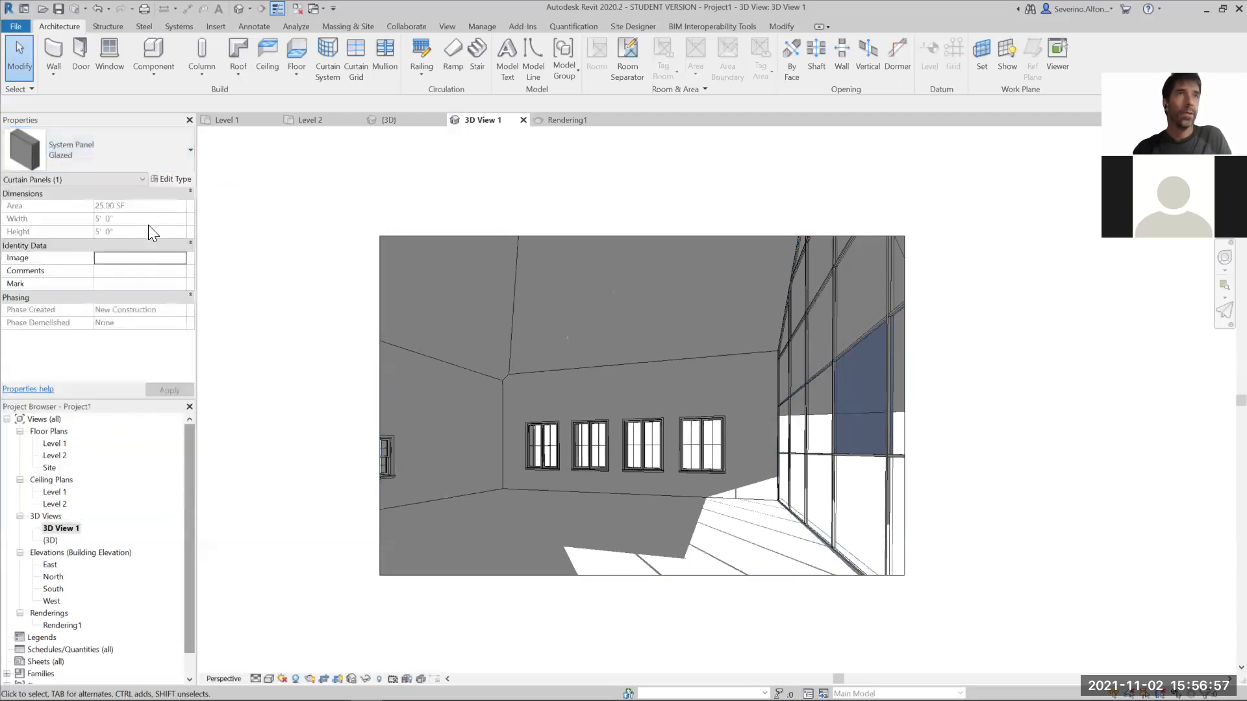
{"action": "left_click", "coordinate": [177, 179]}
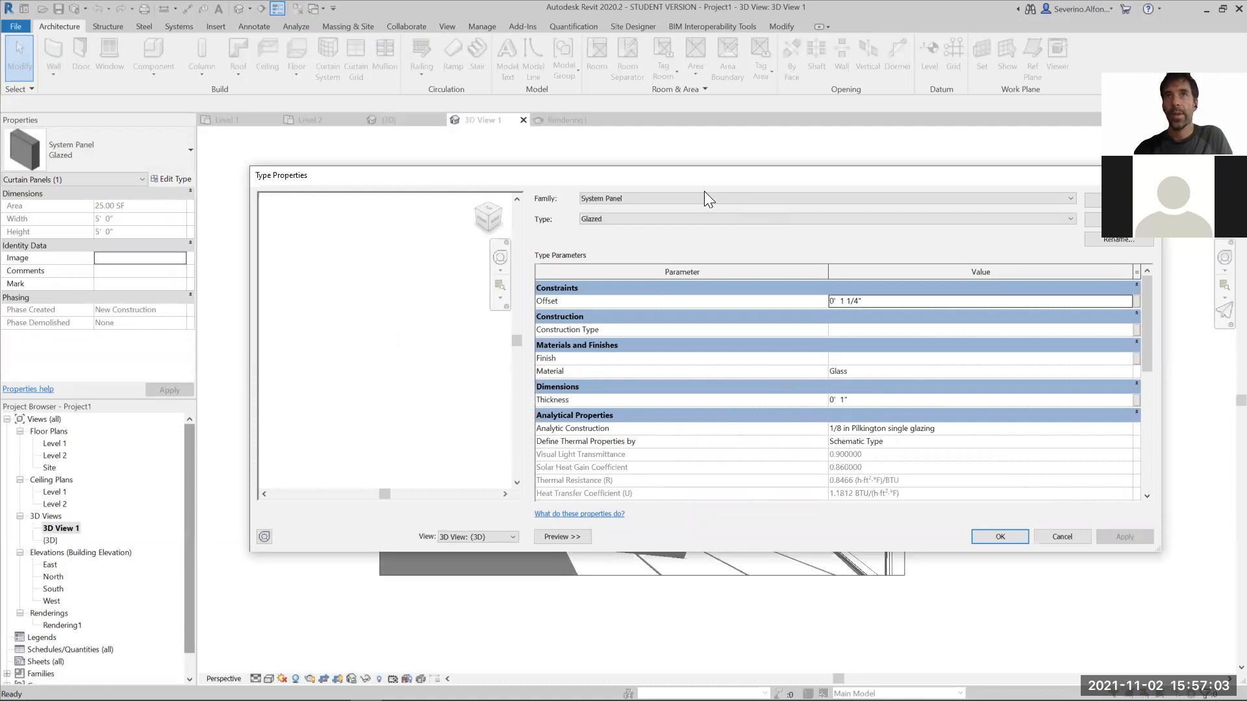
{"action": "left_click_drag", "start_coordinate": [704, 173], "coordinate": [702, 426]}
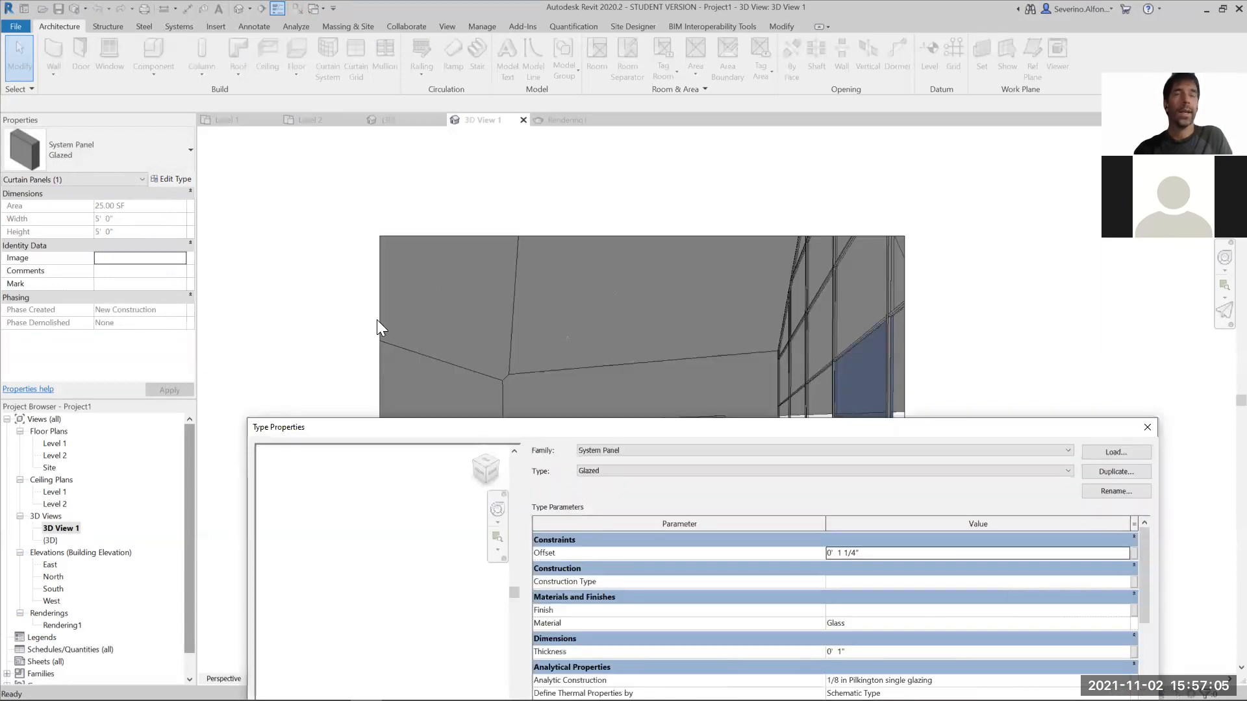
{"action": "left_click_drag", "start_coordinate": [624, 426], "coordinate": [608, 212]}
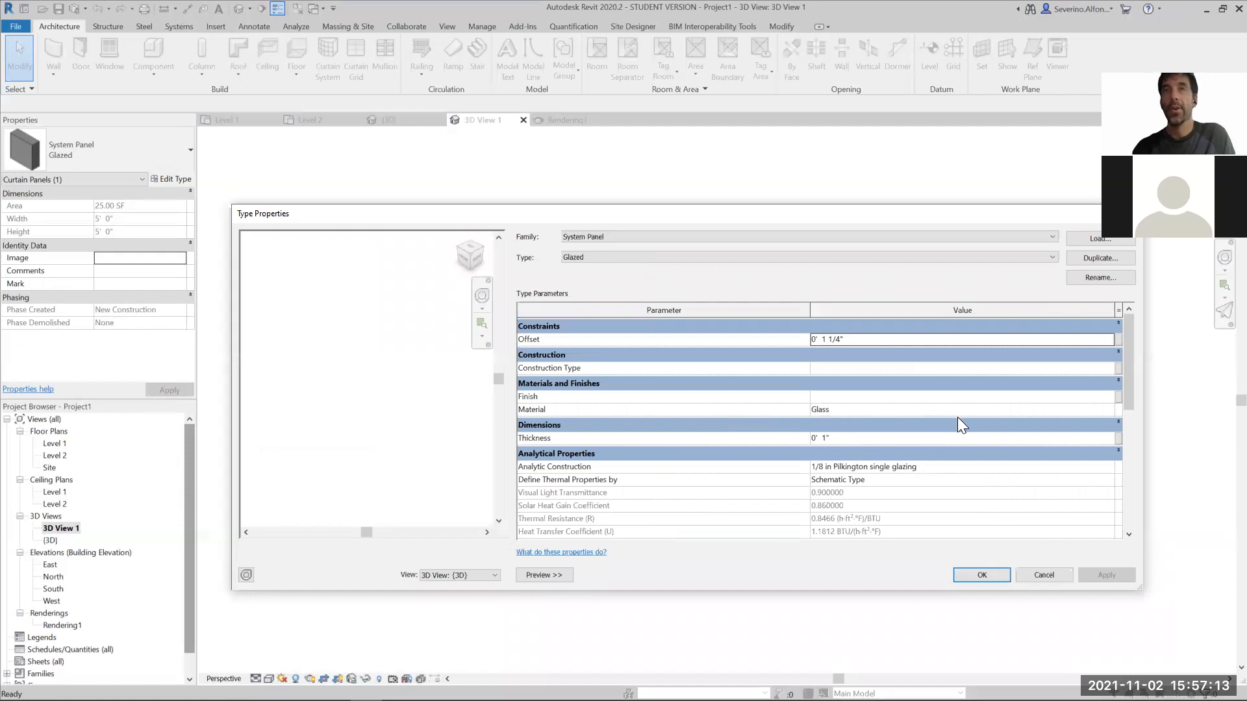
{"action": "left_click_drag", "start_coordinate": [799, 211], "coordinate": [657, 614]}
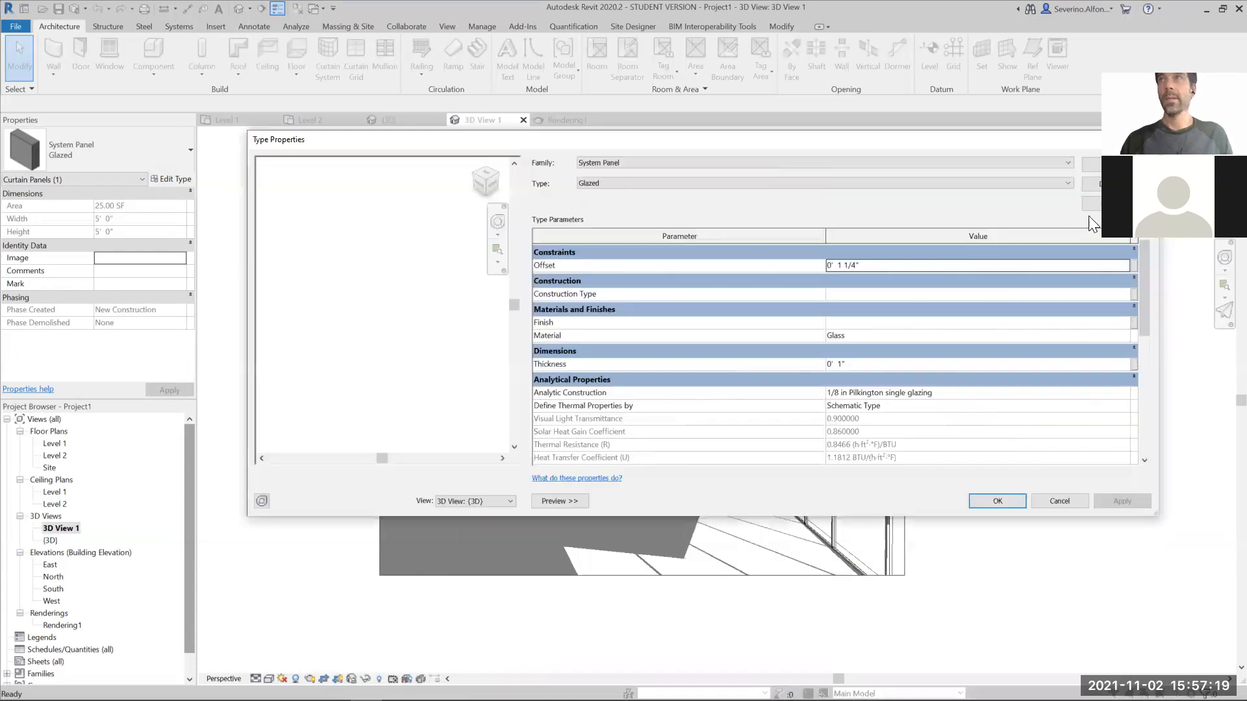
- Duplicate the Glazed panel type under the name Glass Panel New
{"action": "left_click", "coordinate": [1093, 184]}
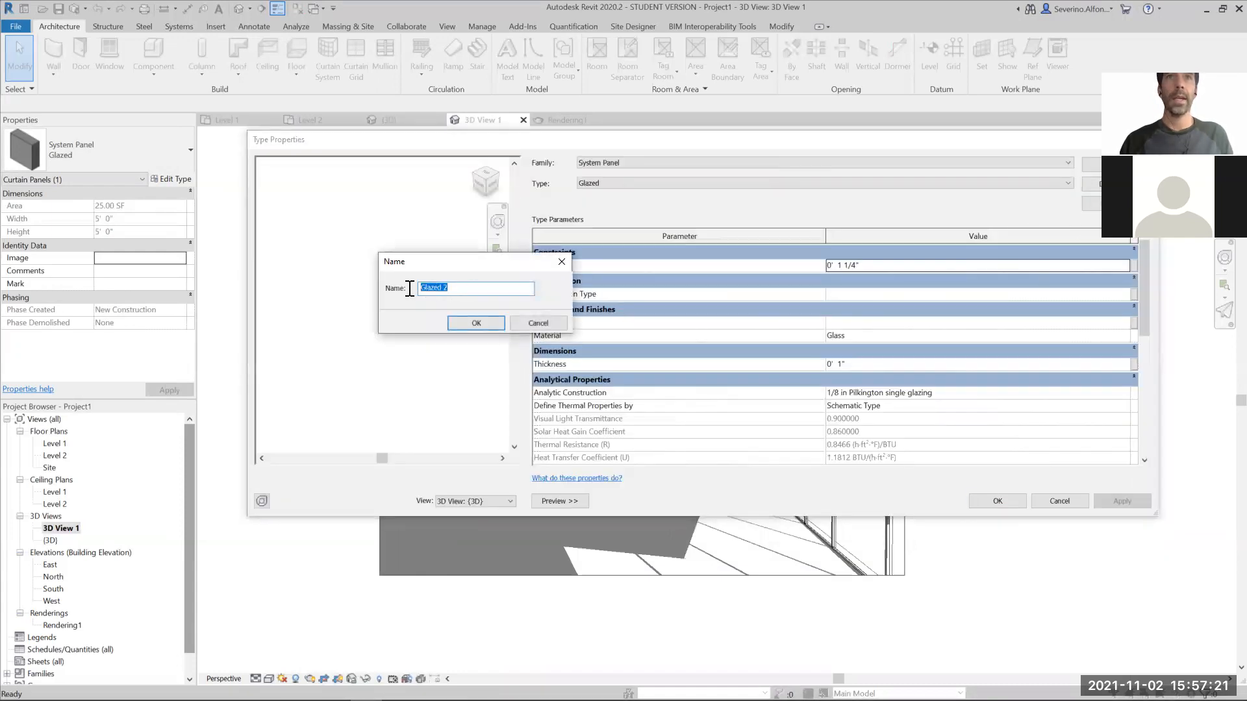
{"action": "type", "text": "Glass "}
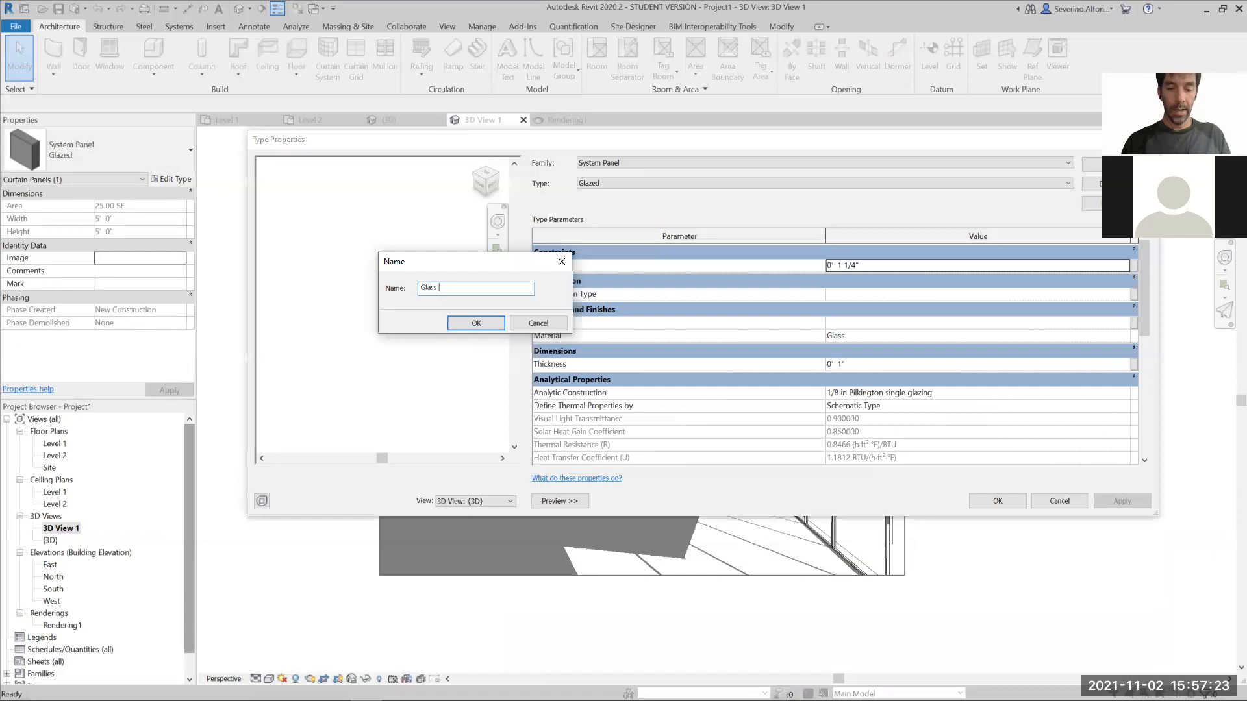
{"action": "type", "text": "Panel2"}
{"action": "type", "text": " New"}
{"action": "key", "text": "Return"}
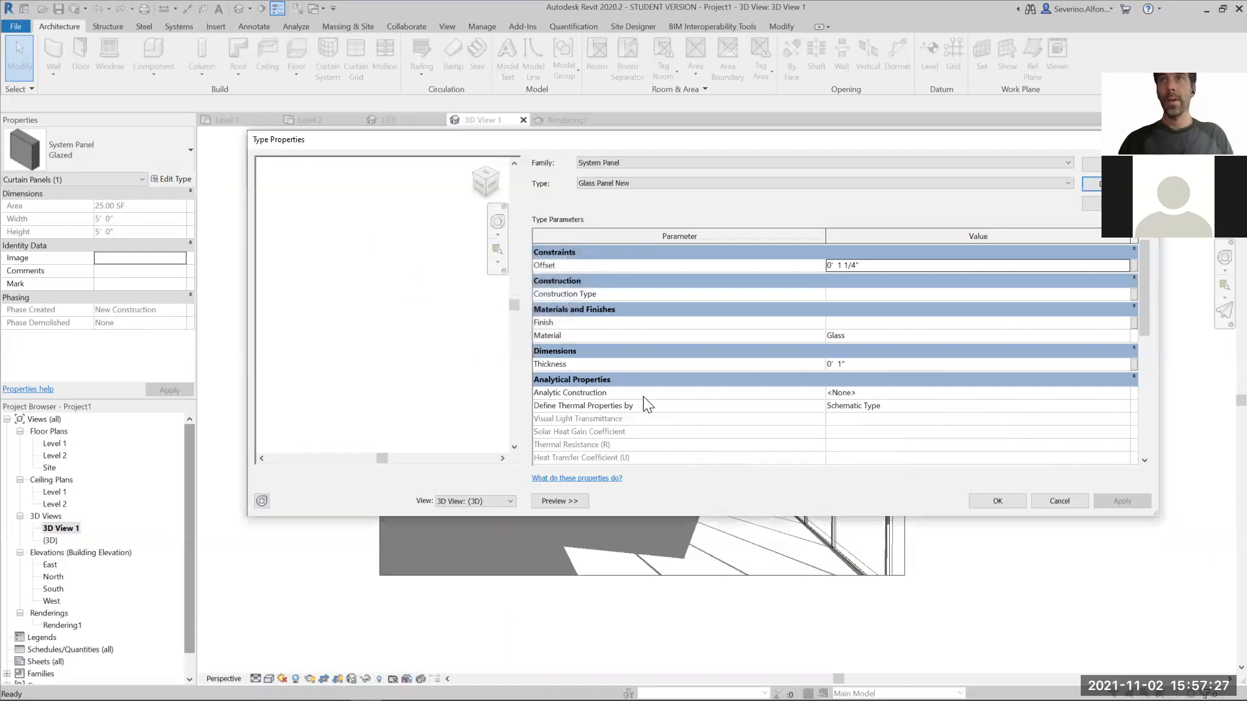
- Create a new material from the panel type's Material parameter and name it Glass Panel Green
{"action": "left_click", "coordinate": [1125, 335]}
{"action": "left_click", "coordinate": [1125, 335]}
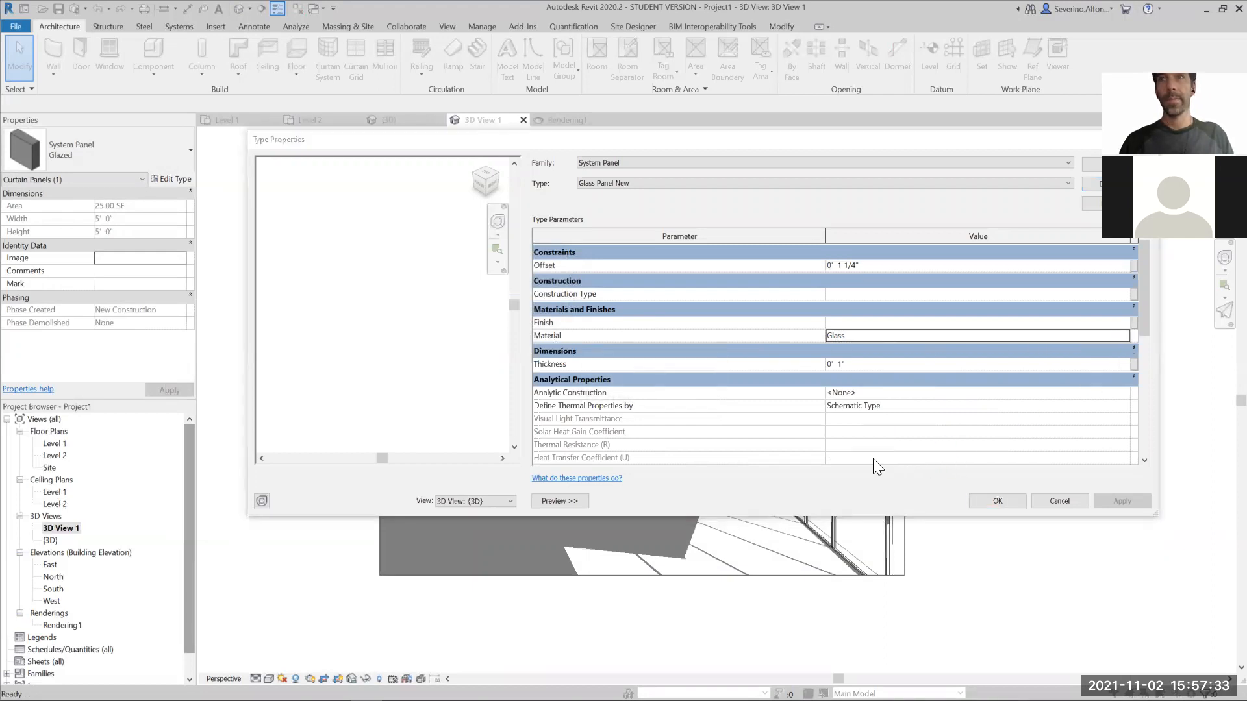
{"action": "left_click", "coordinate": [206, 525]}
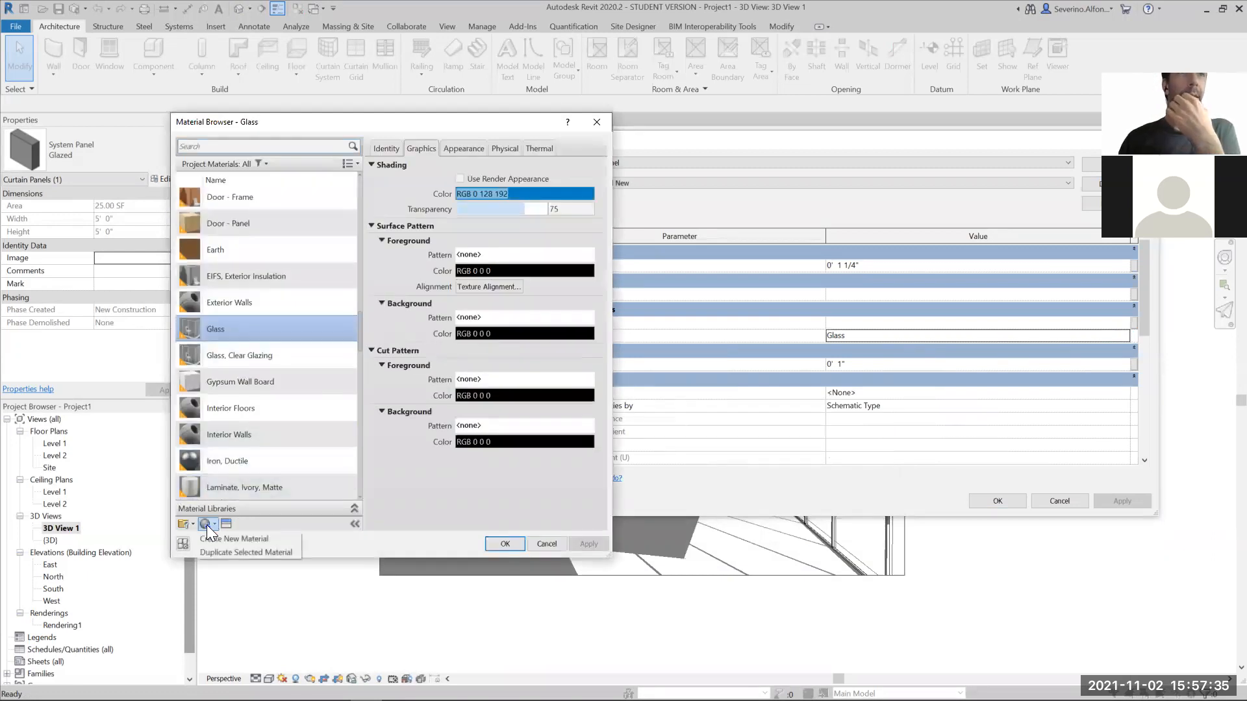
{"action": "left_click", "coordinate": [229, 538]}
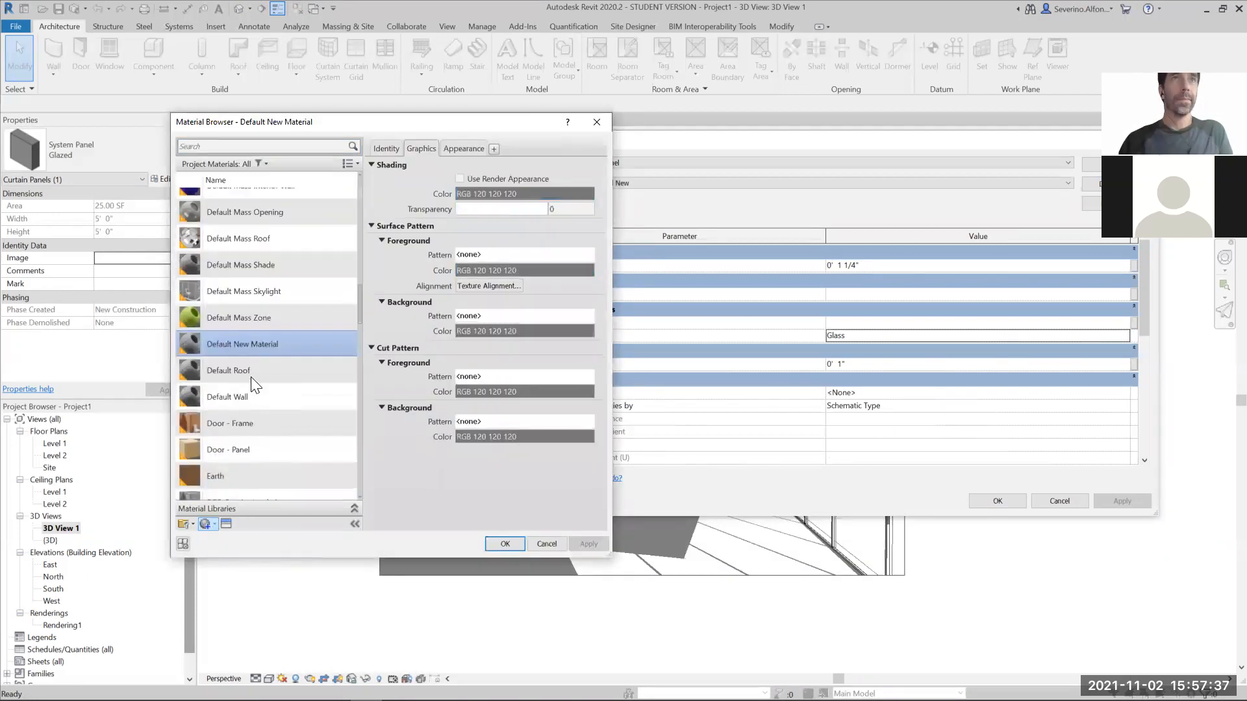
{"action": "right_click", "coordinate": [251, 339]}
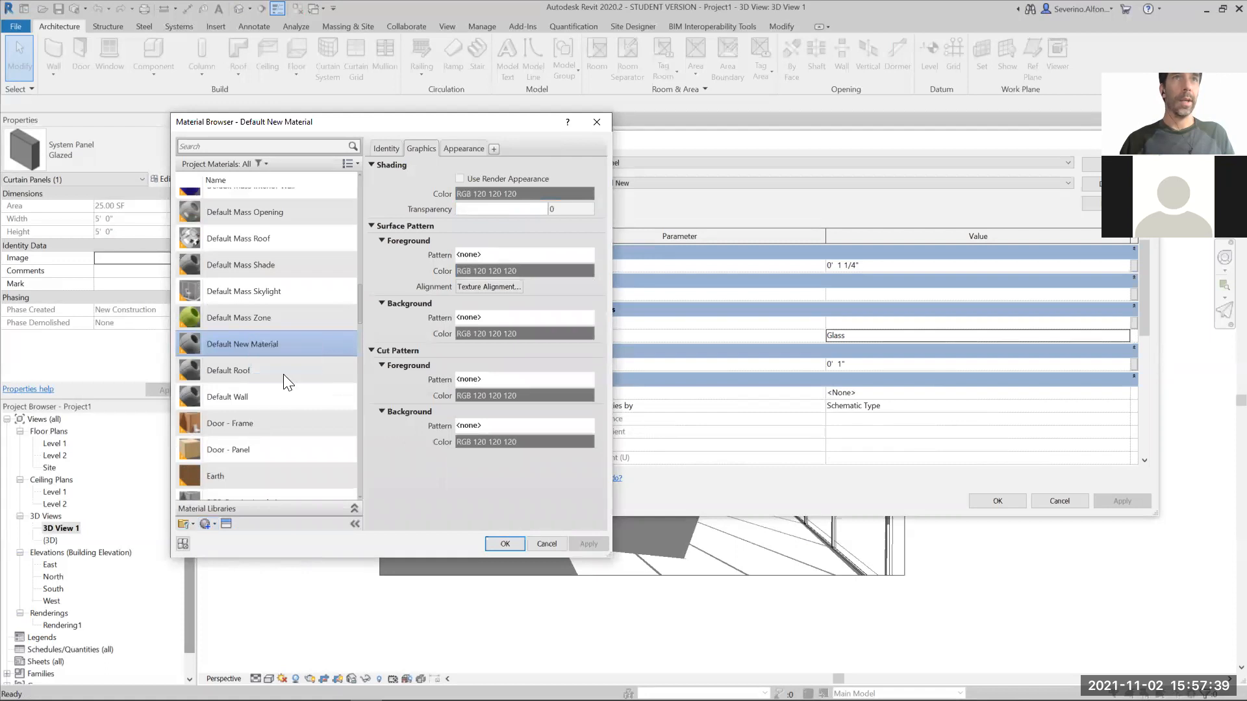
{"action": "type", "text": "Glass a"}
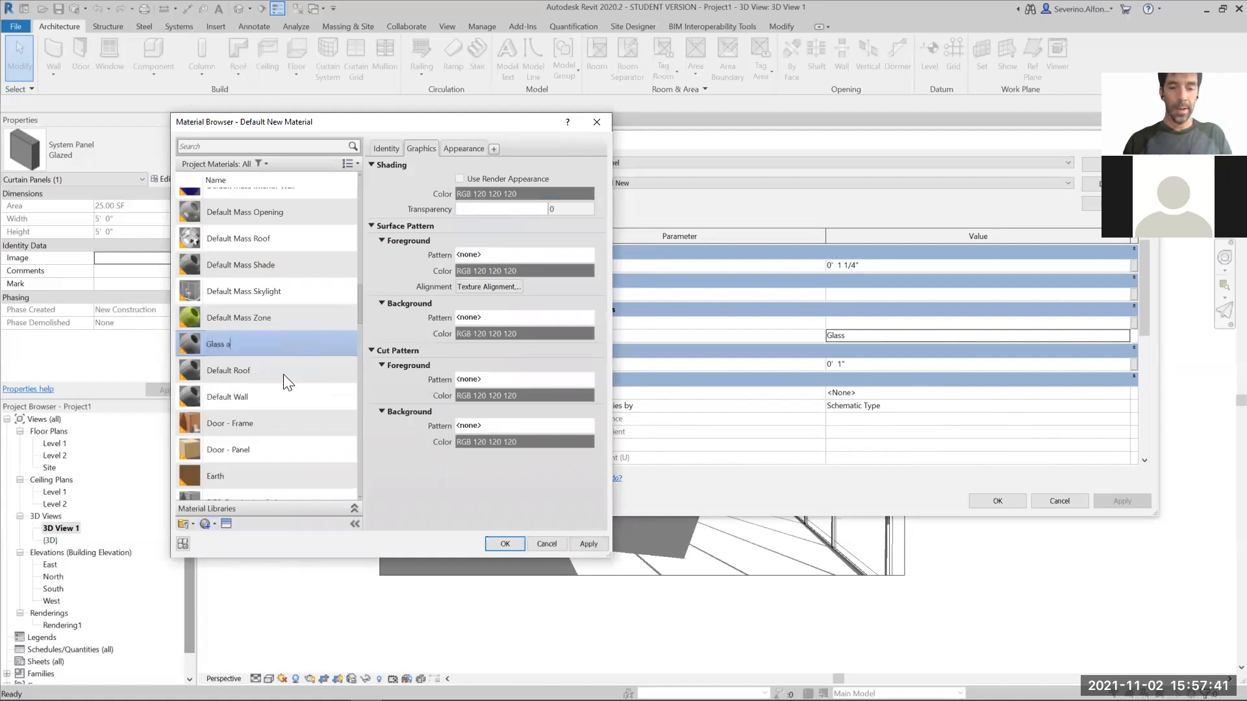
{"action": "key", "text": "BackSpace"}
{"action": "type", "text": "Panel Green"}
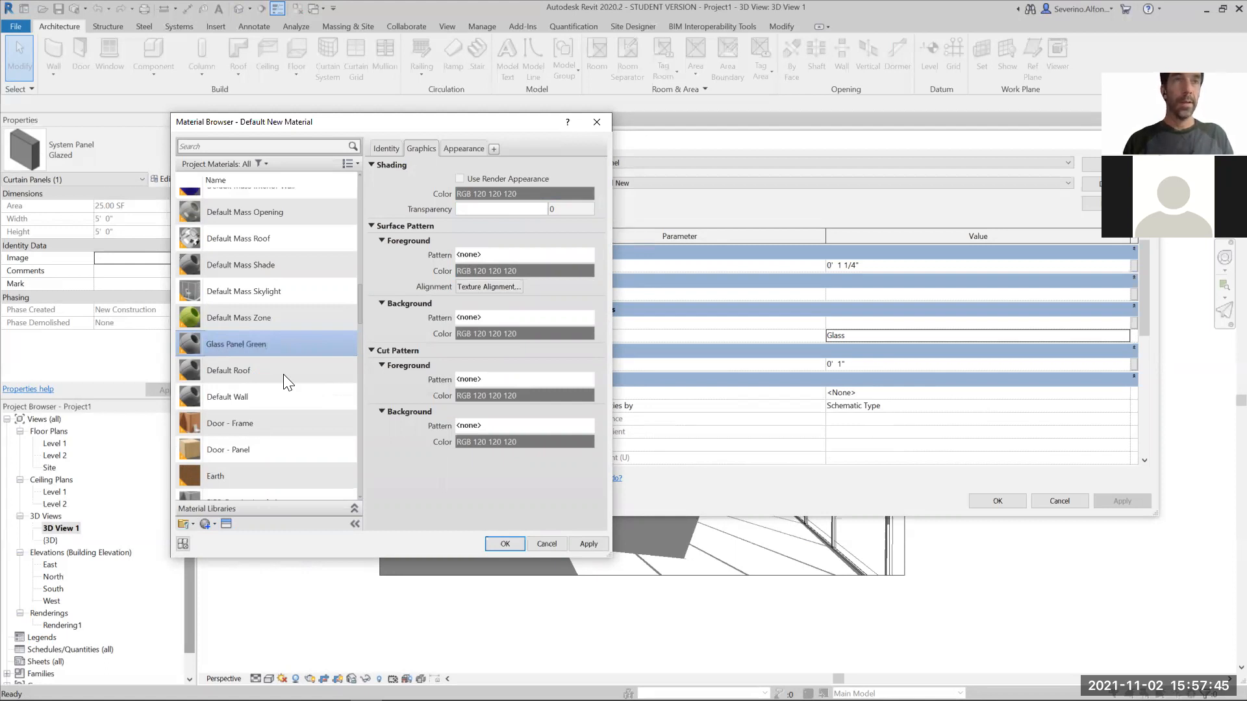
{"action": "key", "text": "Return"}
- Open the asset library for Glass Panel Green and examine the Glazing, Smooth and Textured glass assets in Autodesk Physical Assets
{"action": "left_click", "coordinate": [227, 524]}
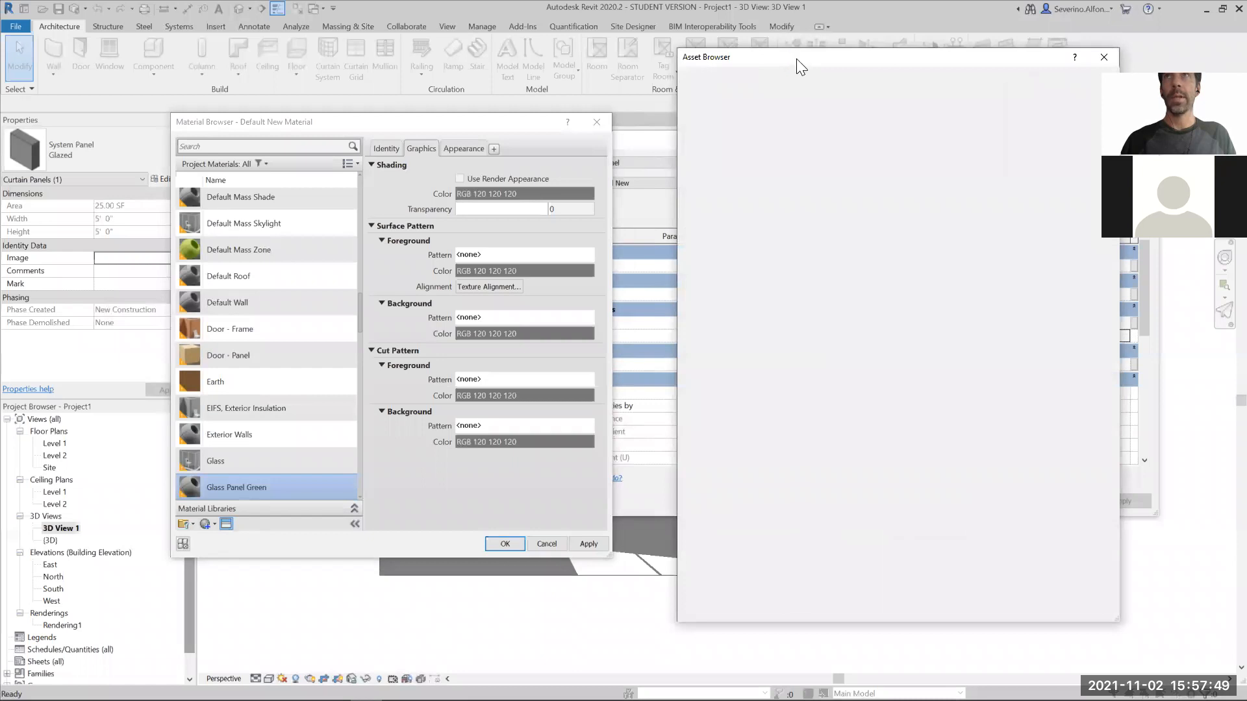
{"action": "left_click", "coordinate": [657, 132]}
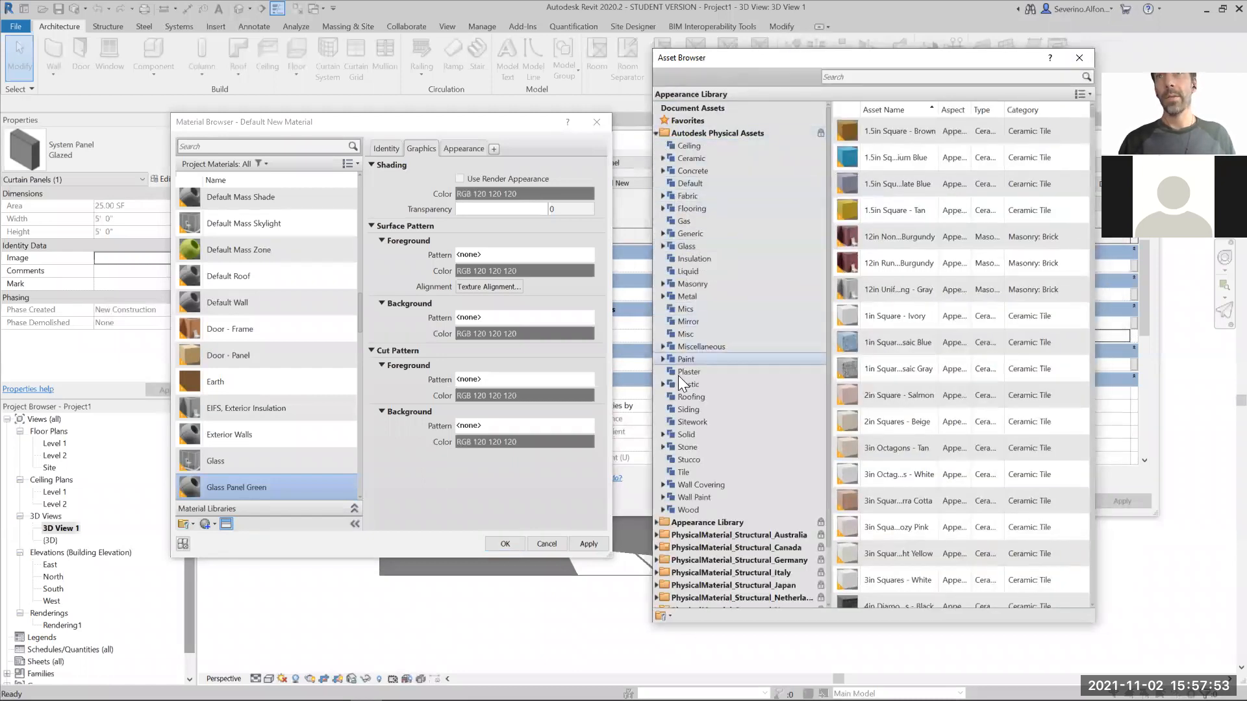
{"action": "left_click", "coordinate": [662, 247]}
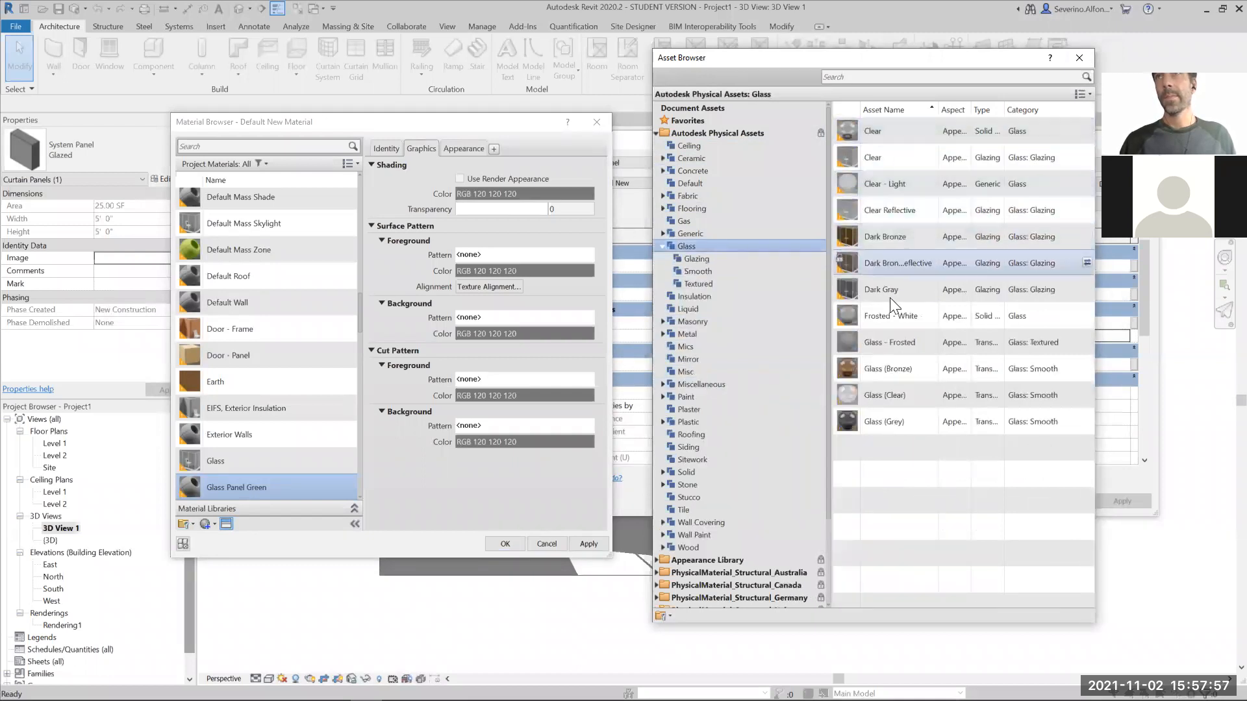
{"action": "left_click", "coordinate": [689, 260]}
{"action": "left_click", "coordinate": [692, 271]}
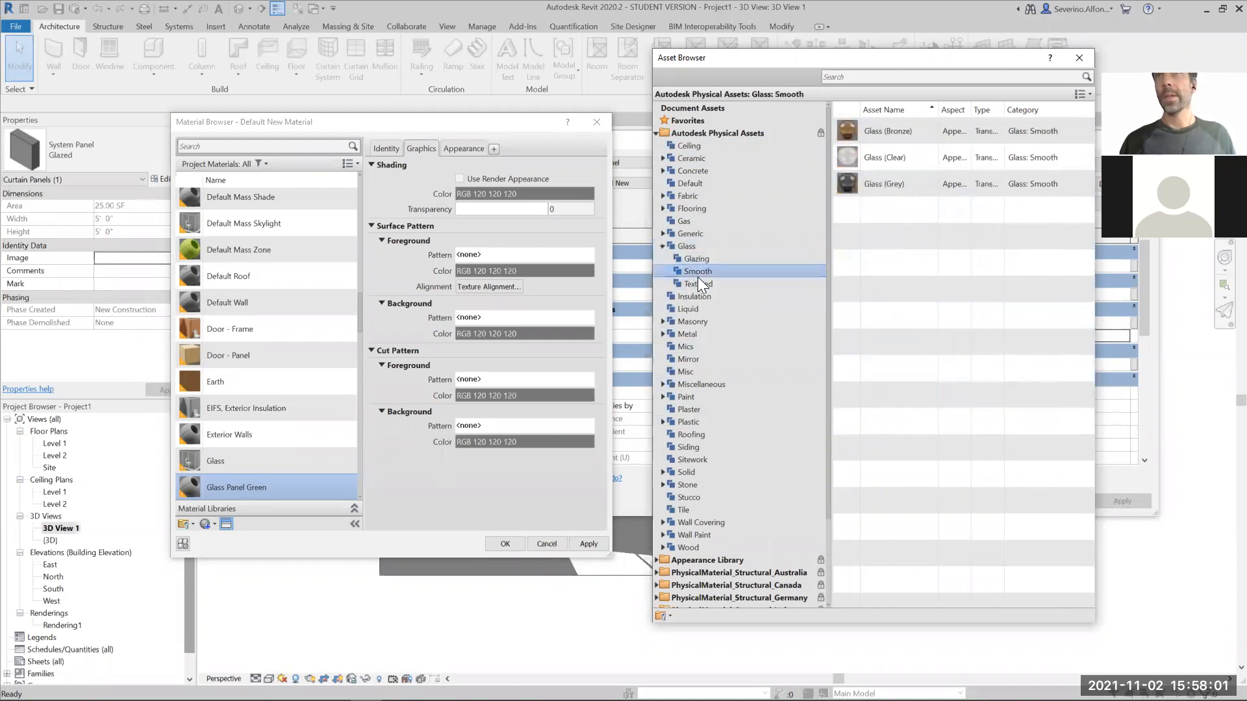
{"action": "left_click", "coordinate": [696, 284]}
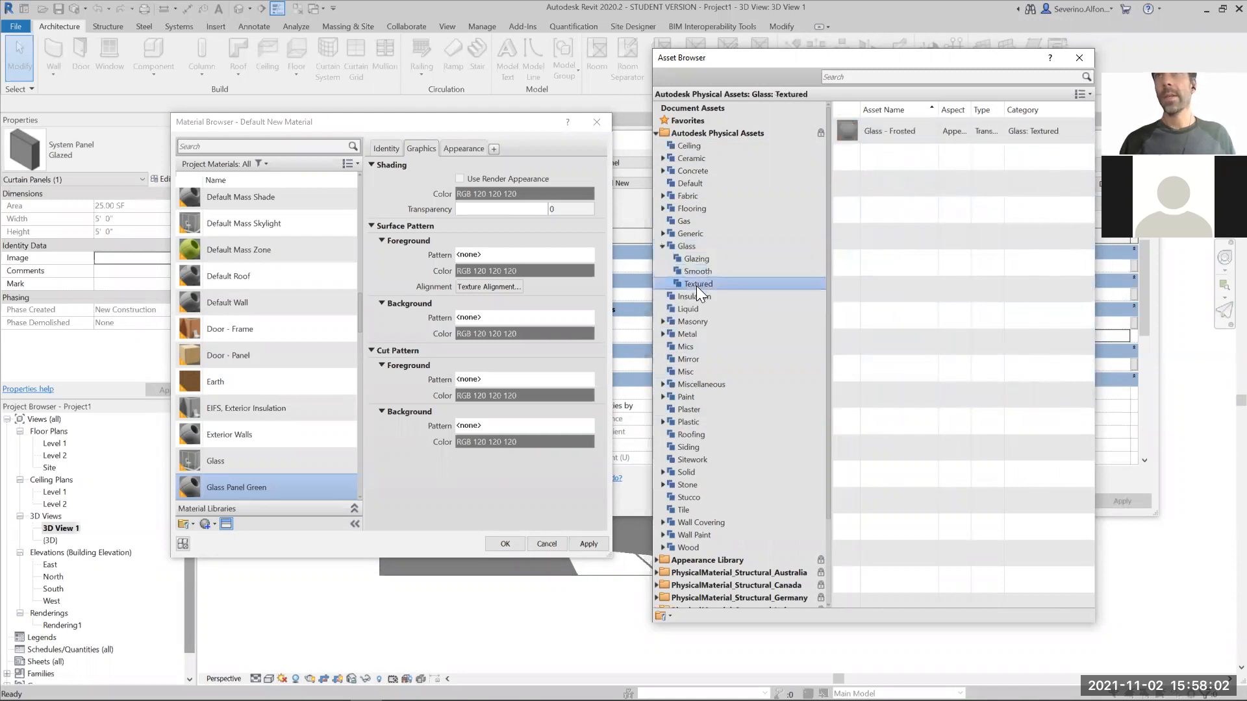
- Apply the Clear - Green asset from the Appearance Library's Glass category to Glass Panel Green and assign the material to Glass Panel New
{"action": "left_click", "coordinate": [657, 559]}
{"action": "scroll", "coordinate": [711, 495], "scroll_direction": "down", "scroll_amount": 9}
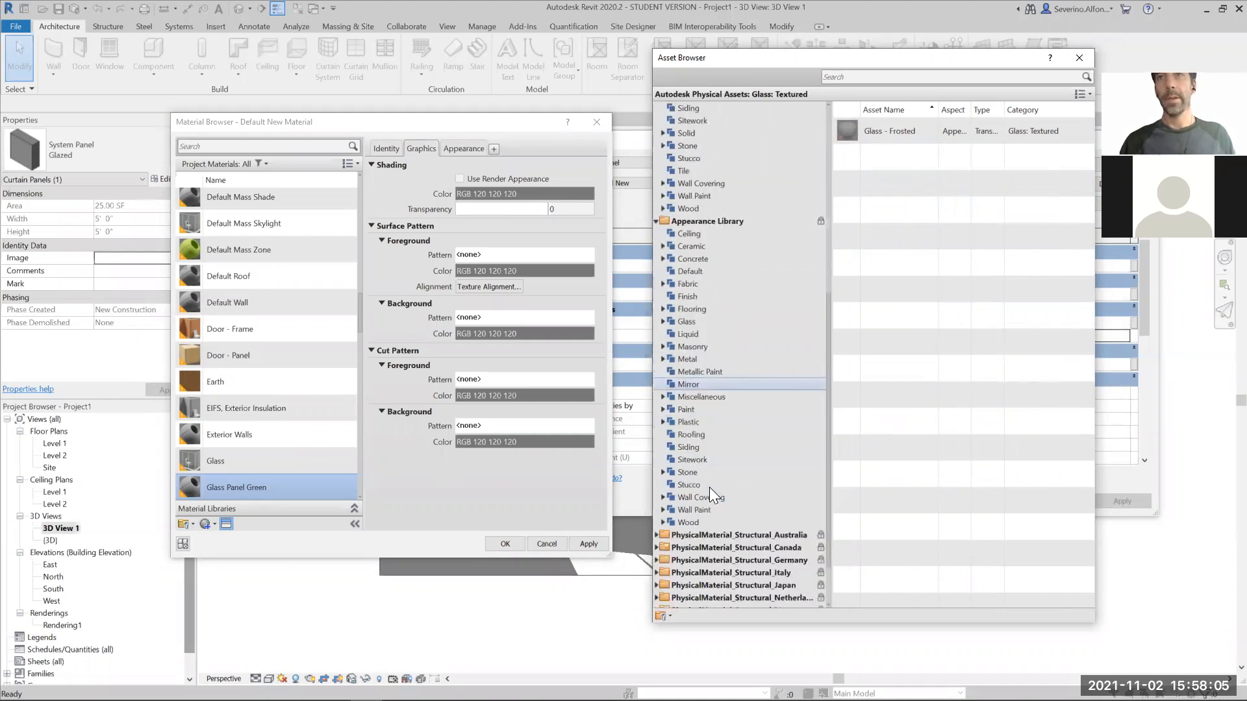
{"action": "double_click", "coordinate": [687, 320]}
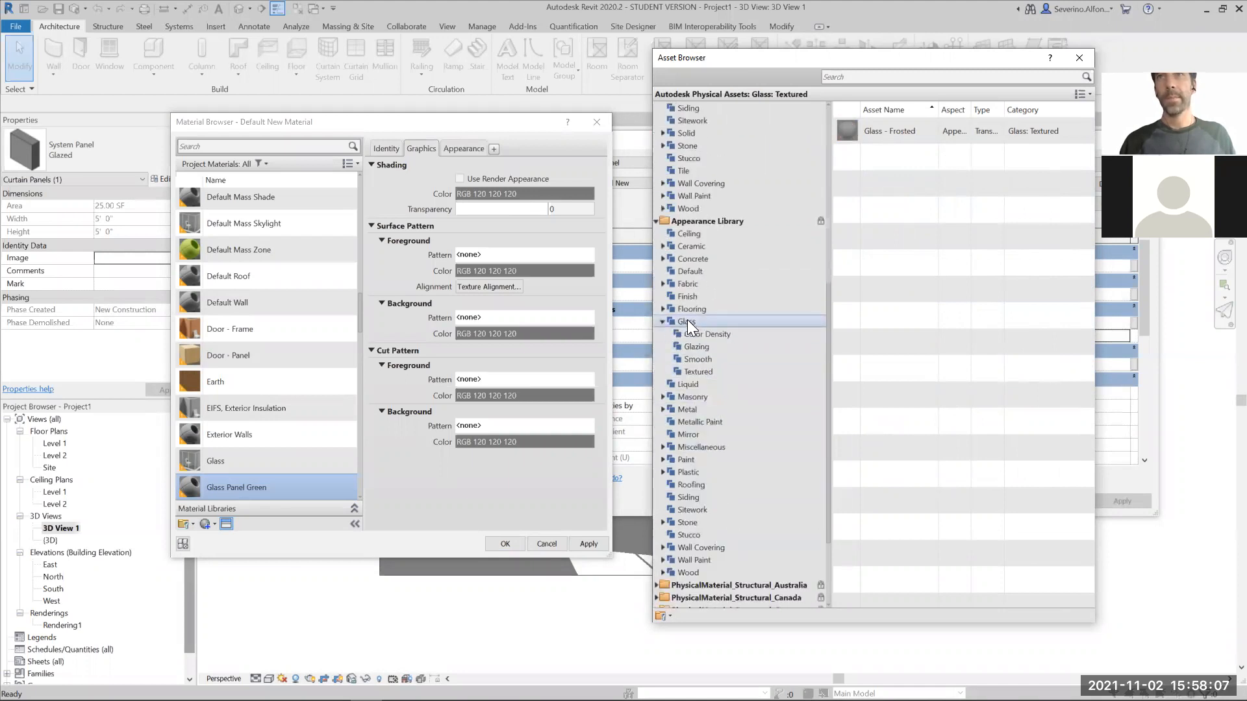
{"action": "scroll", "coordinate": [891, 533], "scroll_direction": "down", "scroll_amount": 3}
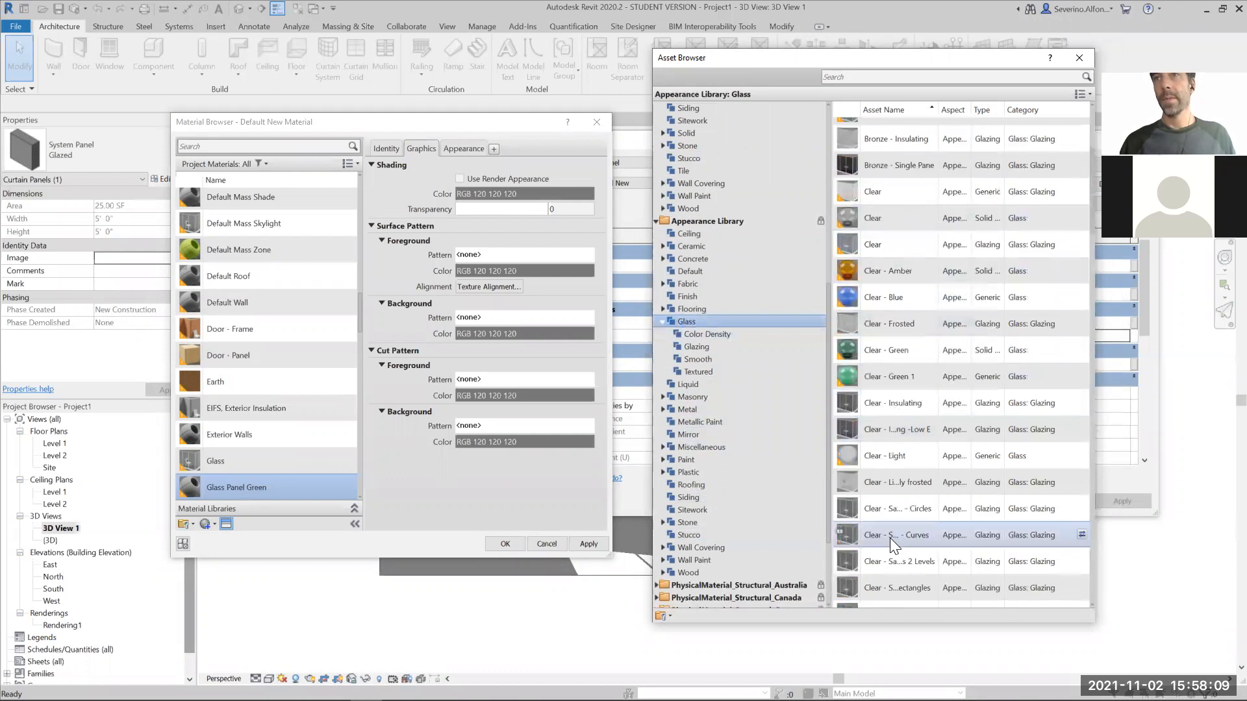
{"action": "double_click", "coordinate": [889, 350]}
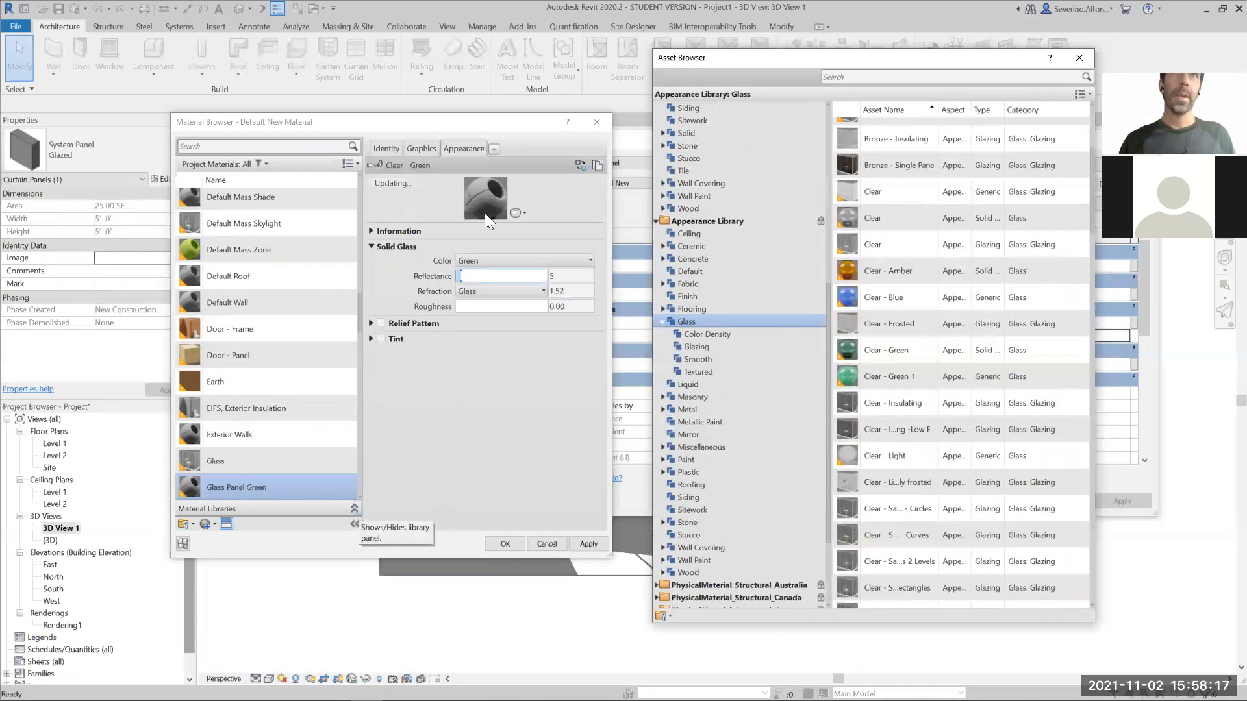
{"action": "left_click", "coordinate": [513, 546]}
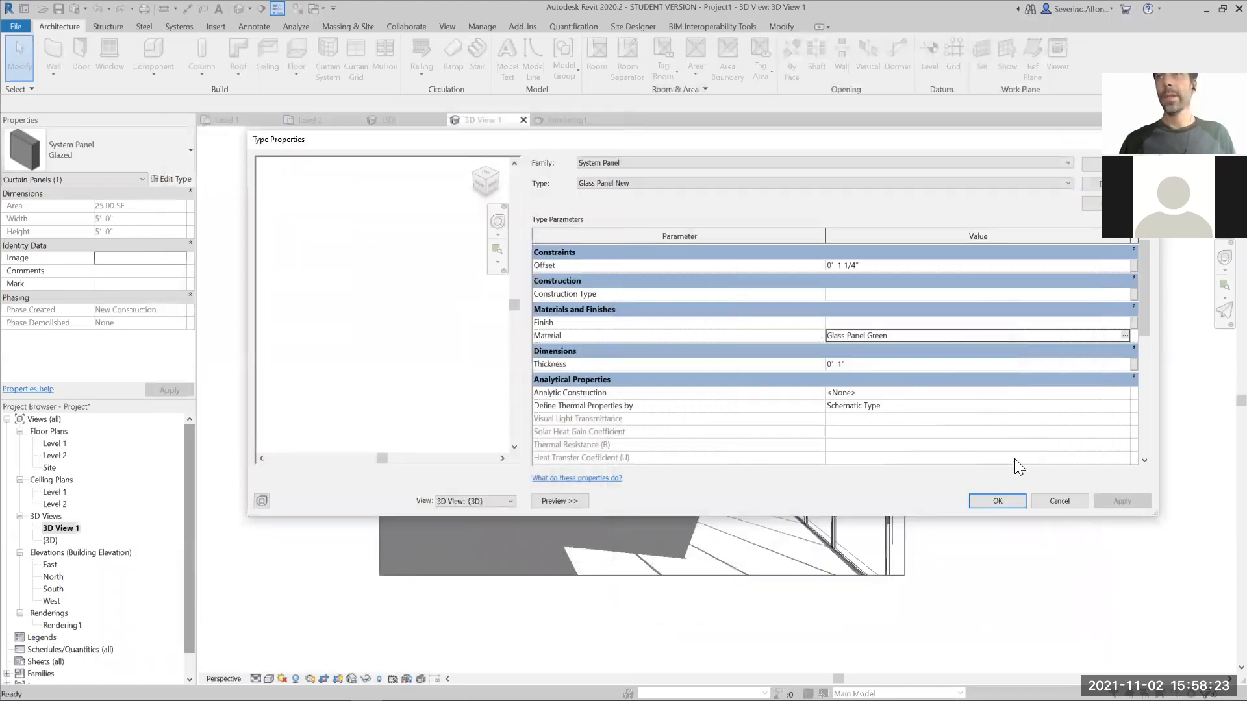
{"action": "left_click", "coordinate": [1003, 499]}
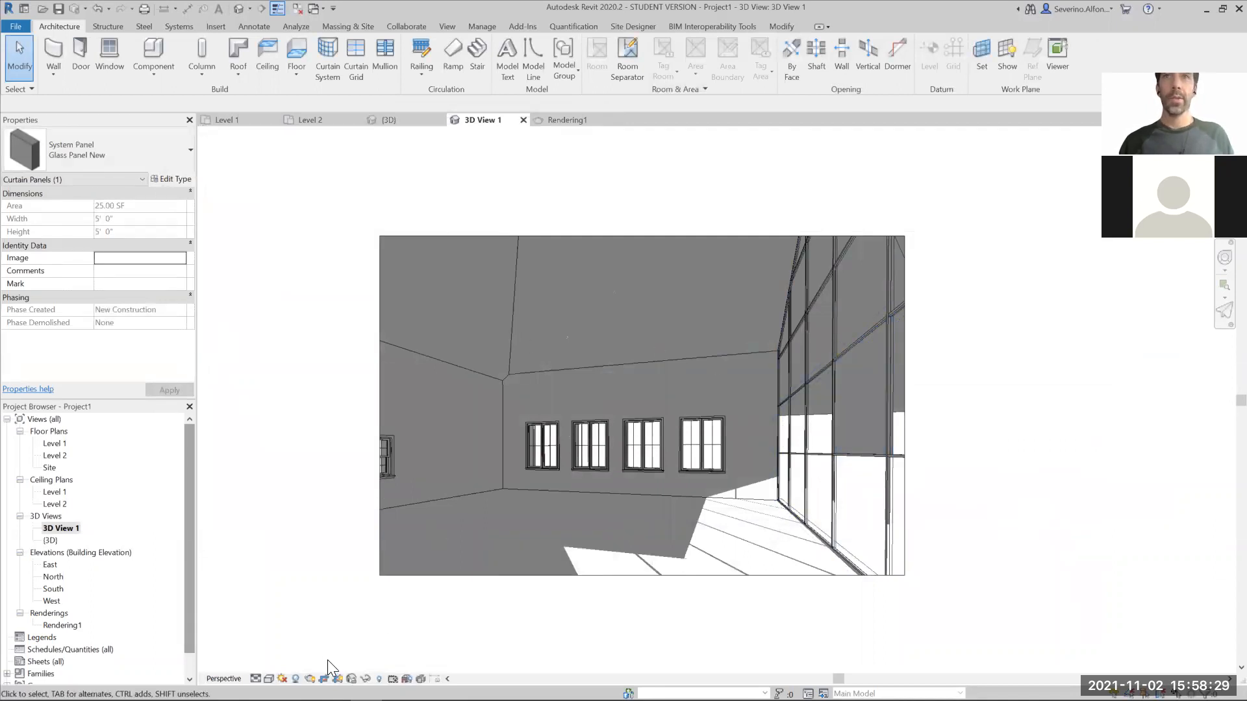
- Render the interior perspective at Draft quality with the green glass panel, then return to the model view
{"action": "left_click", "coordinate": [310, 679]}
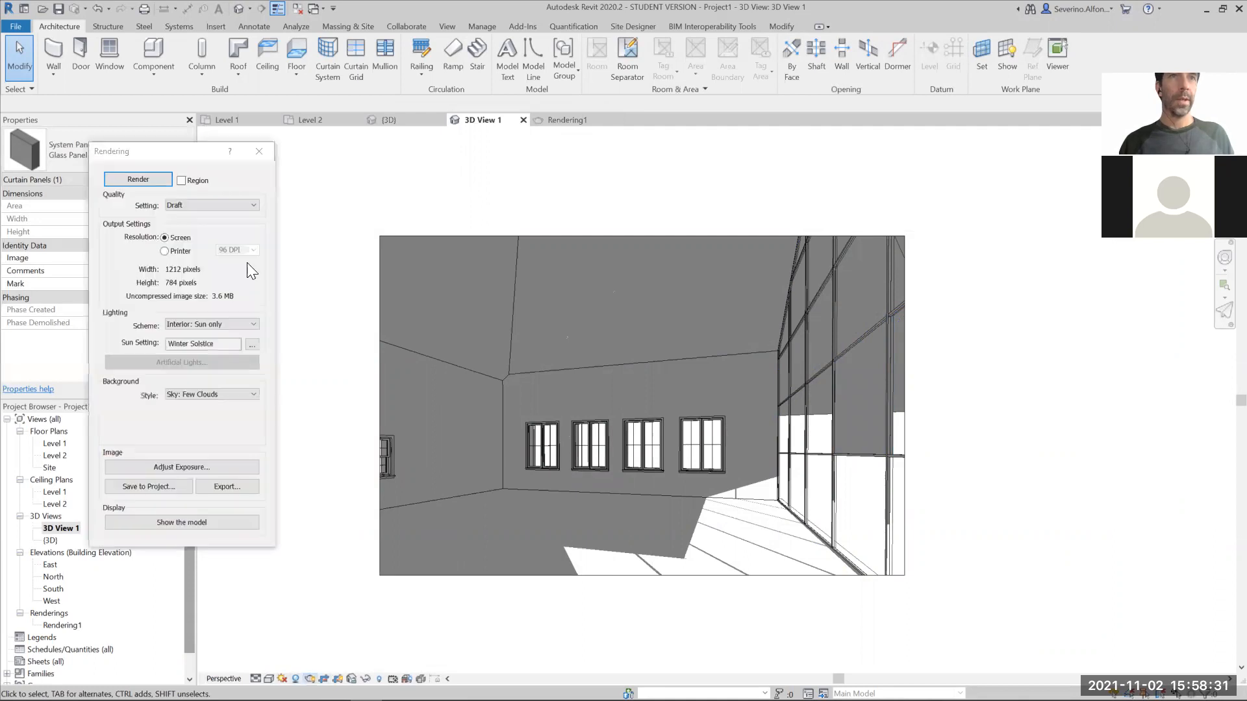
{"action": "left_click", "coordinate": [153, 181]}
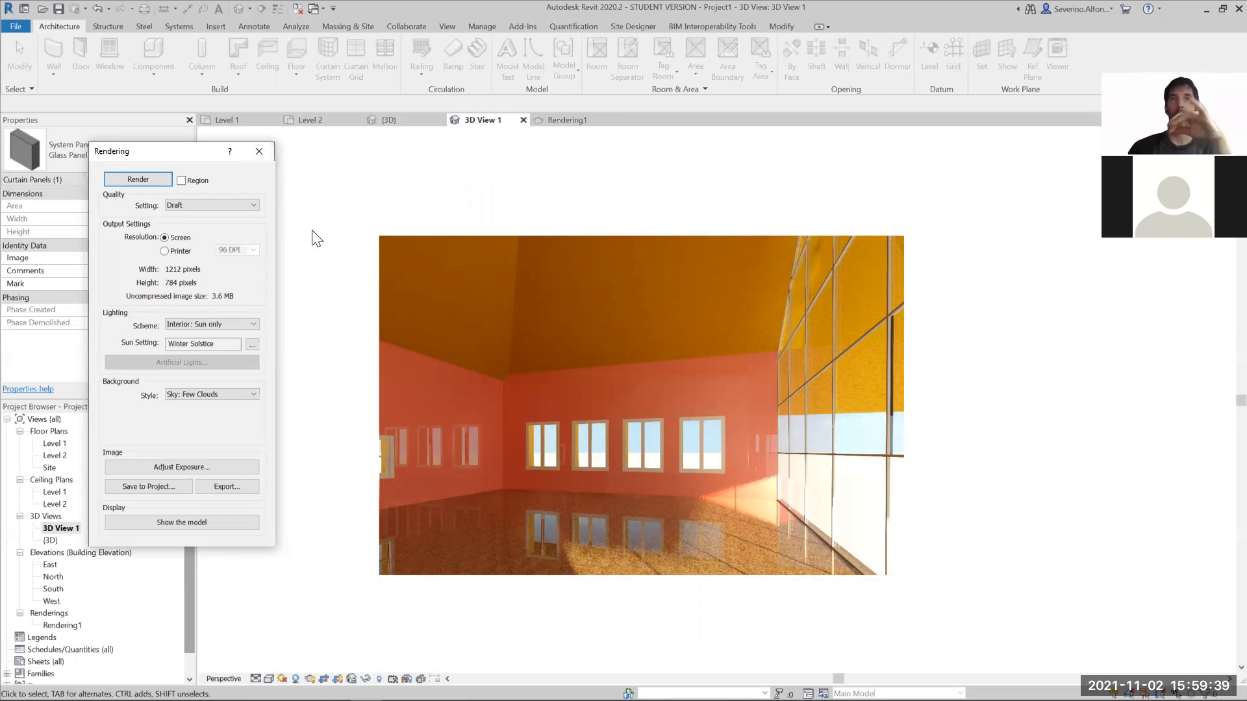
{"action": "left_click", "coordinate": [257, 151]}
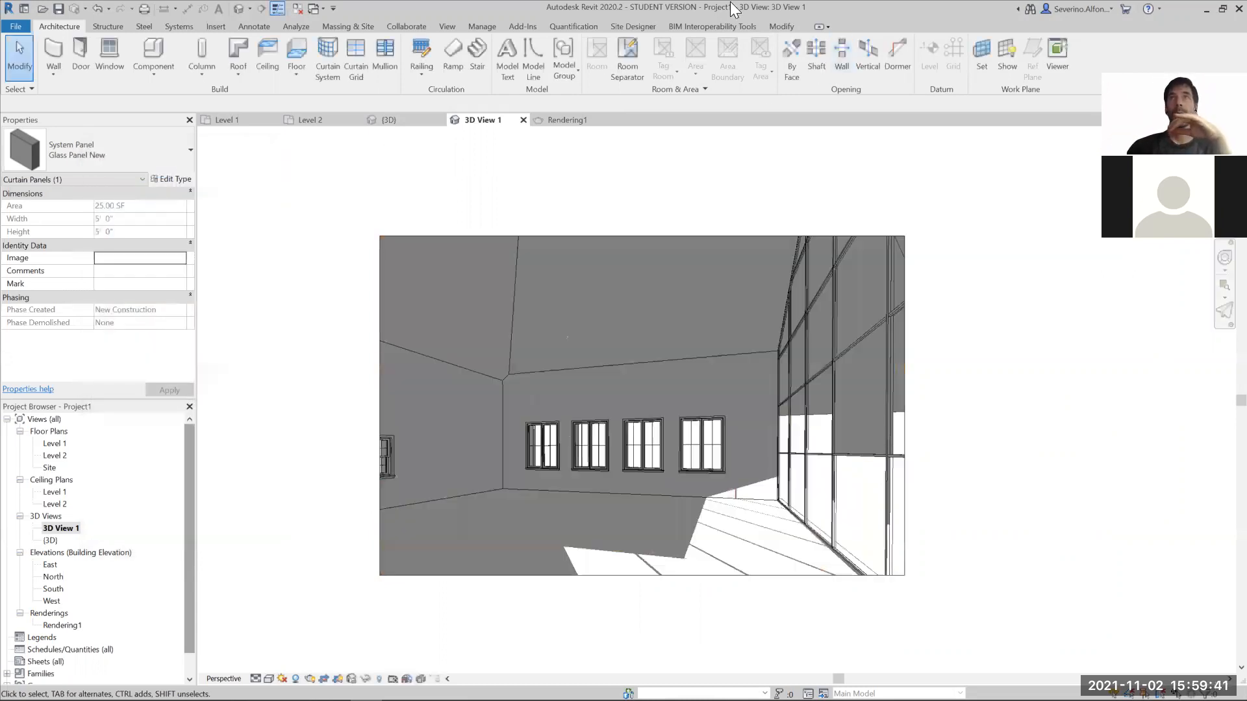